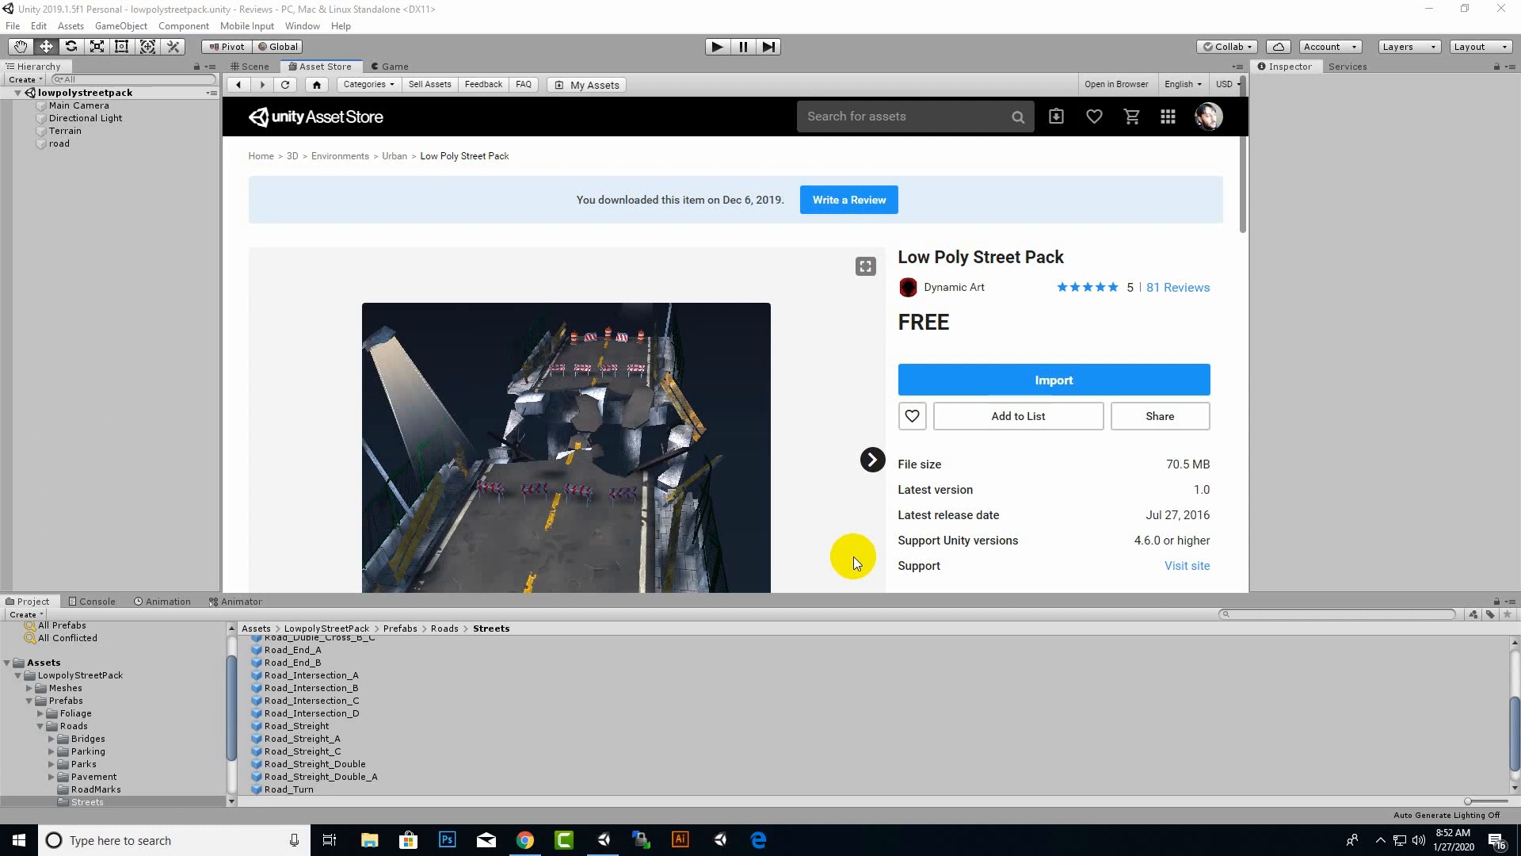
# Switch from the Asset Store page to the scene and examine the selected Terrain as a whole.
pyautogui.click(257, 628)
pyautogui.click(317, 643)
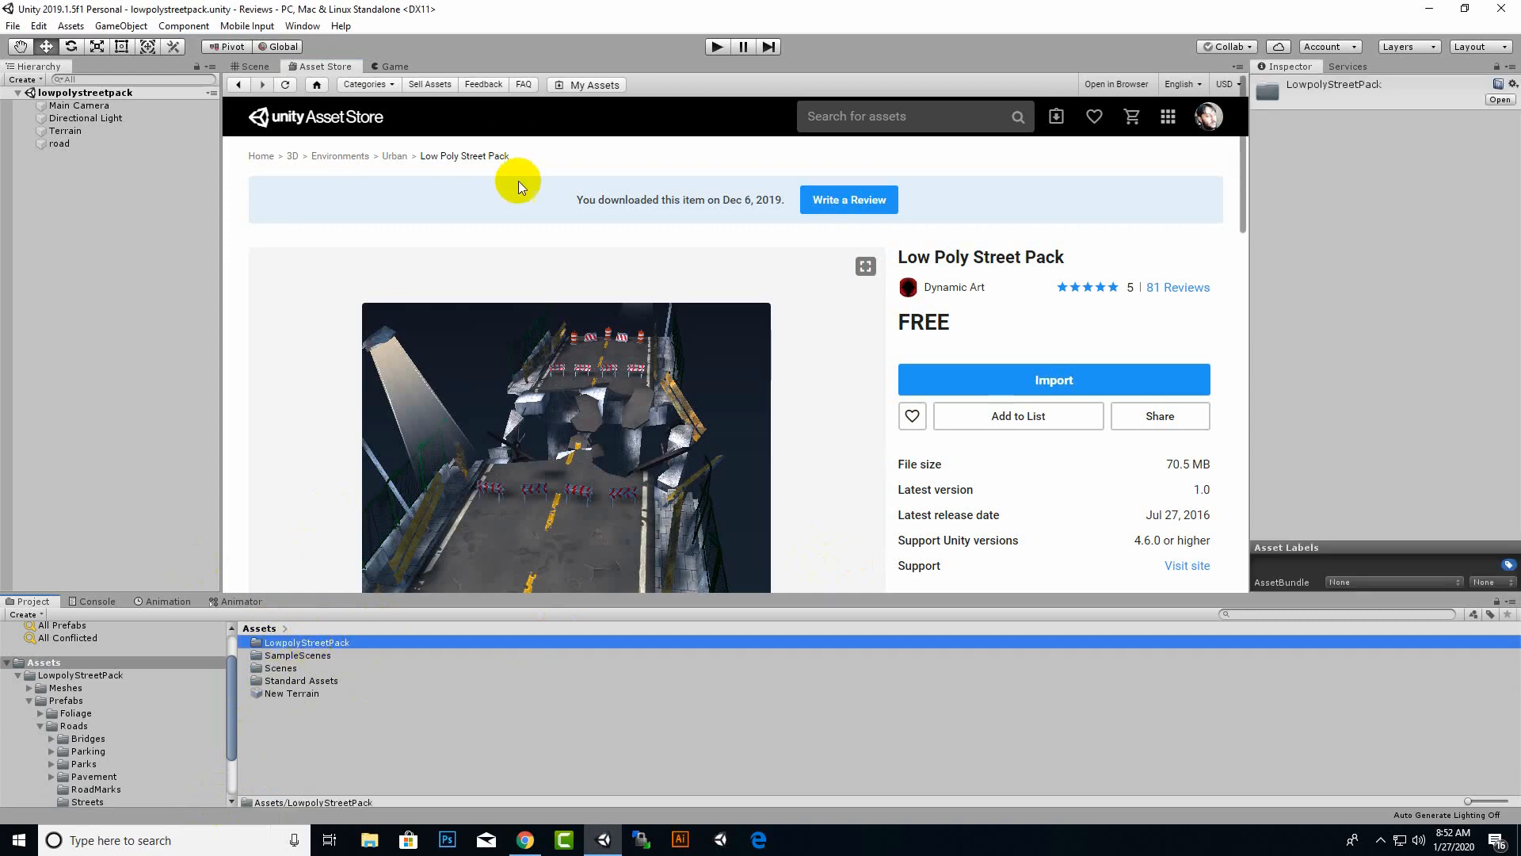
pyautogui.click(256, 67)
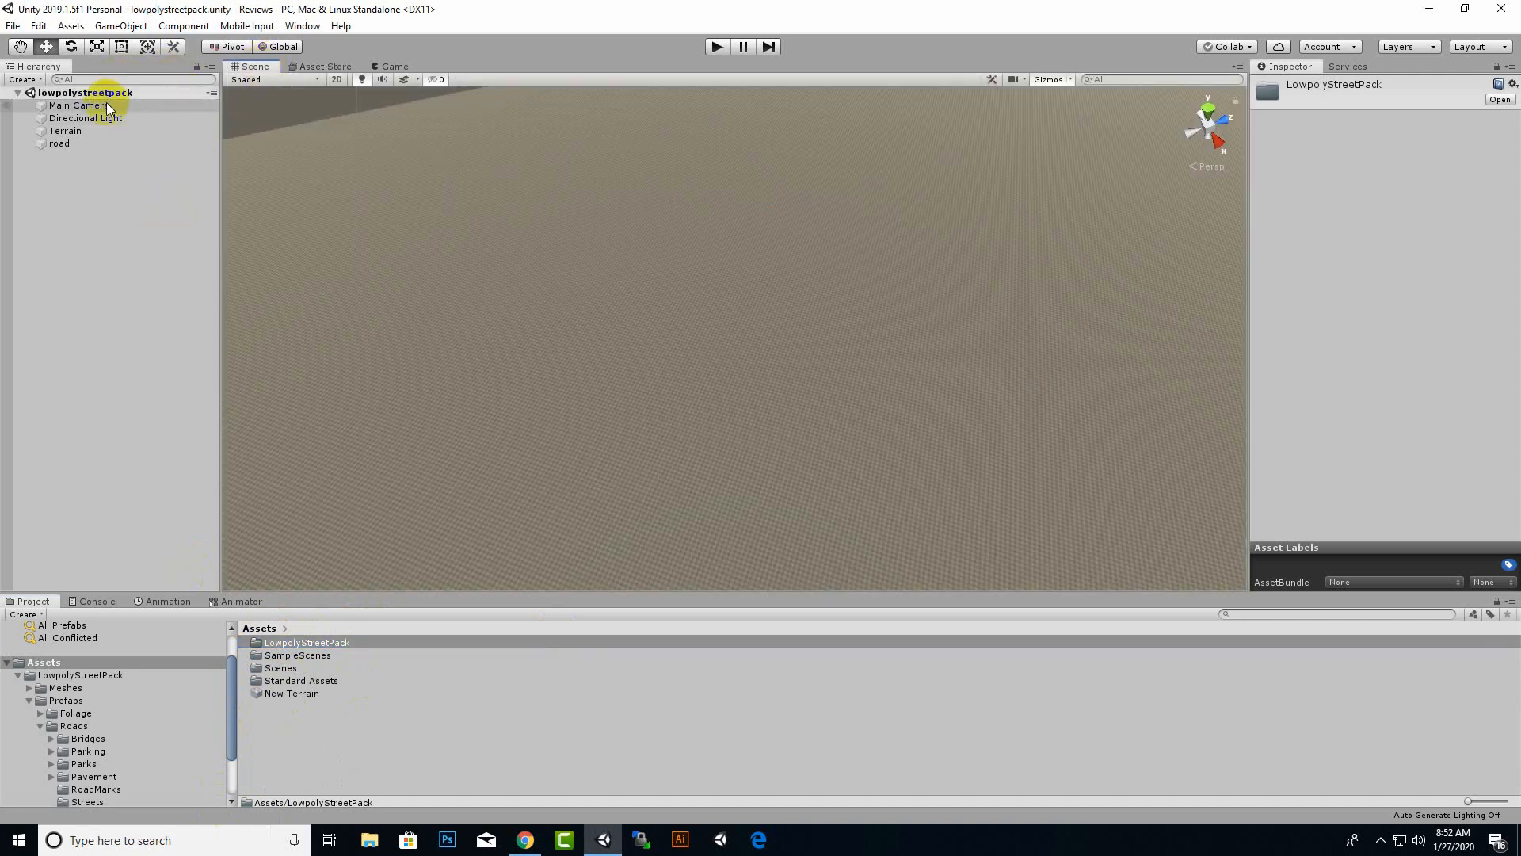
pyautogui.click(86, 131)
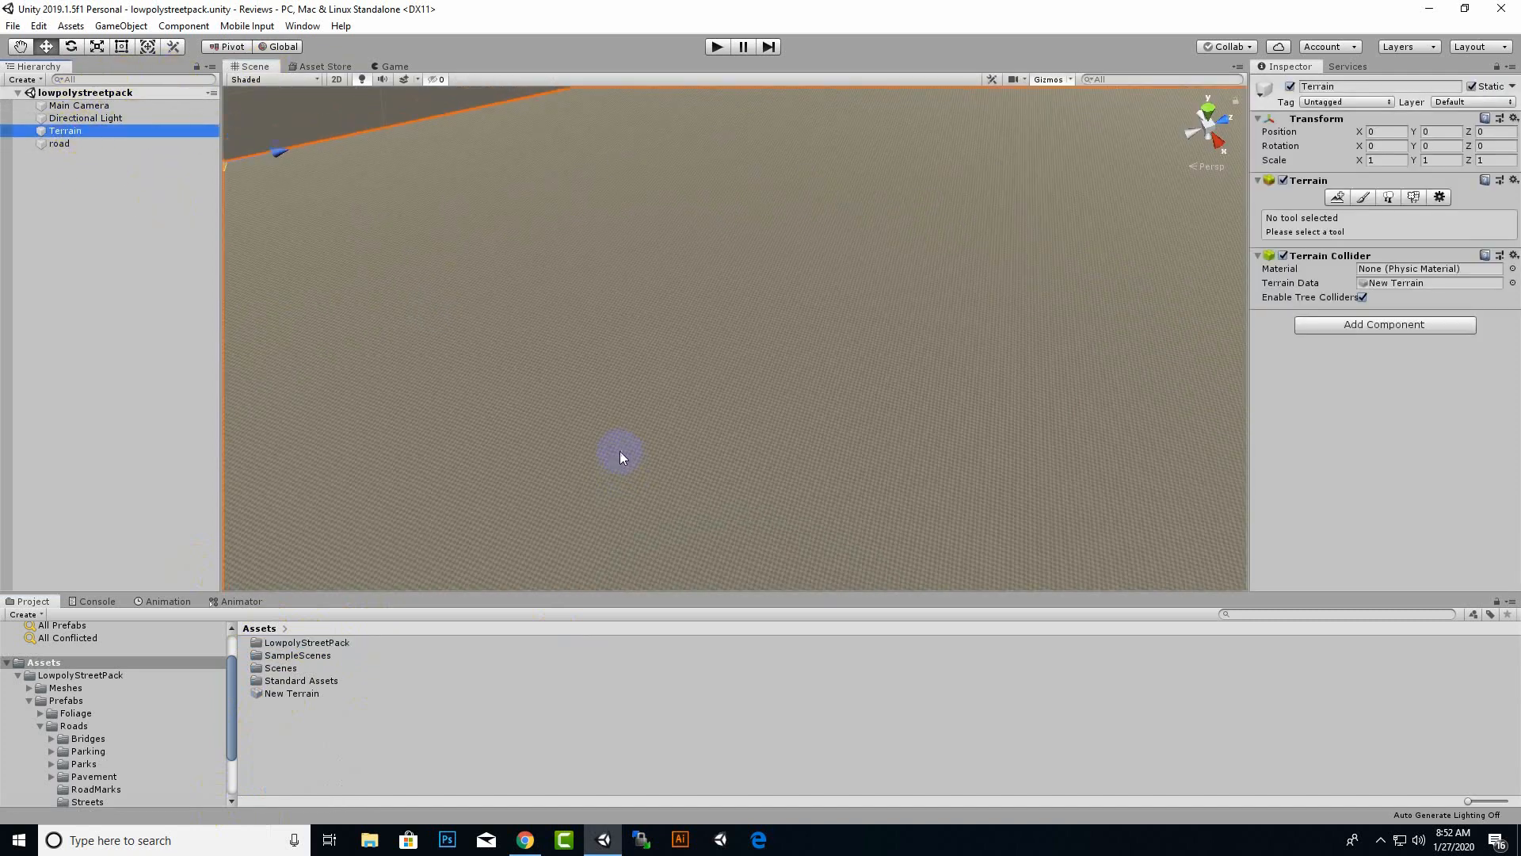
pyautogui.scroll(-3, 621, 451)
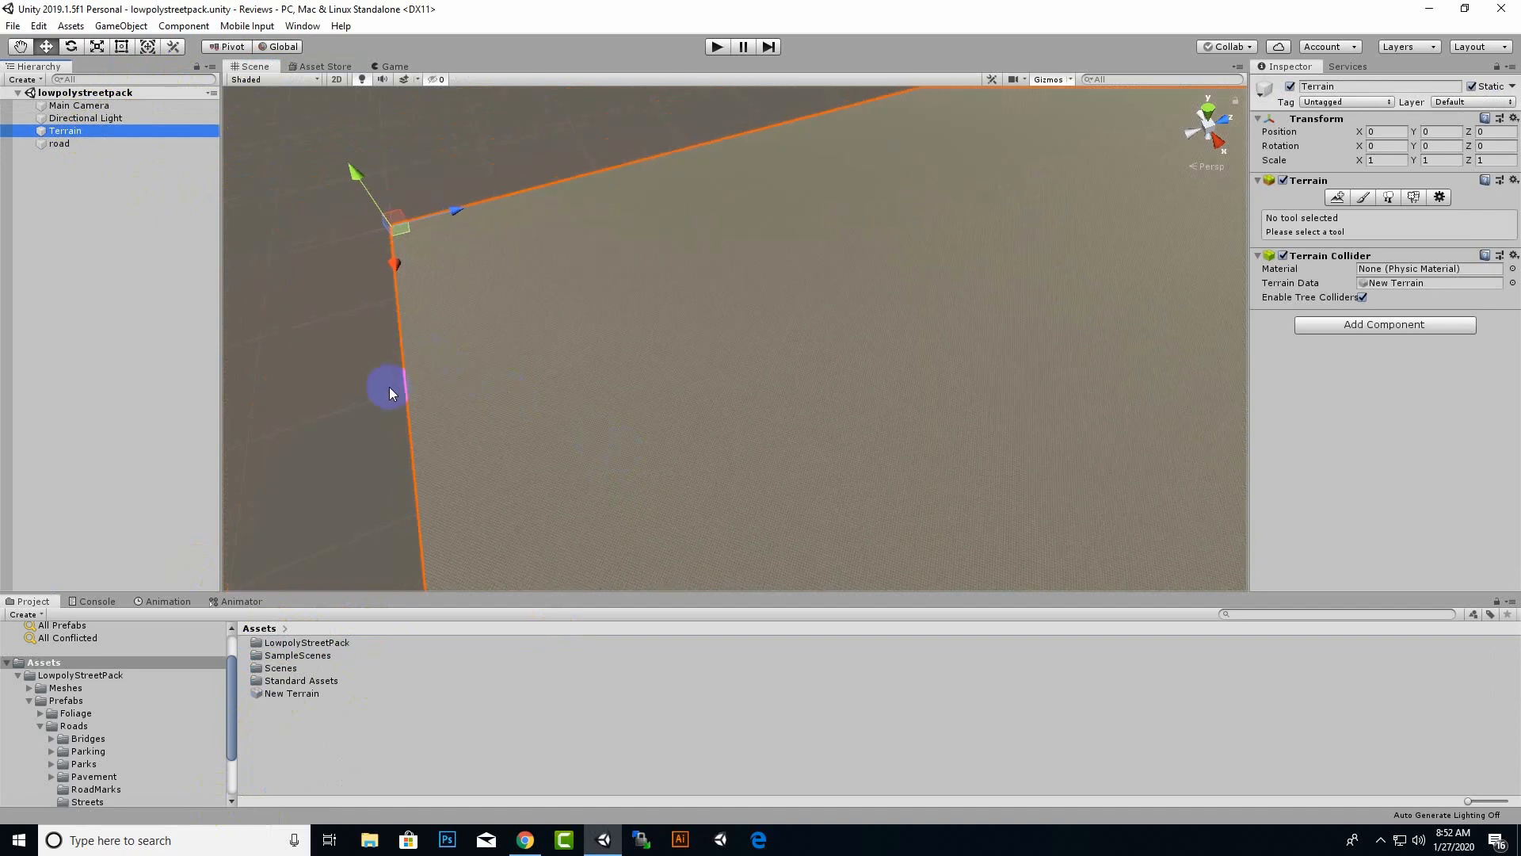
pyautogui.keyDown('alt'); pyautogui.moveTo(362, 386); pyautogui.dragTo(657, 232); pyautogui.keyUp('alt')
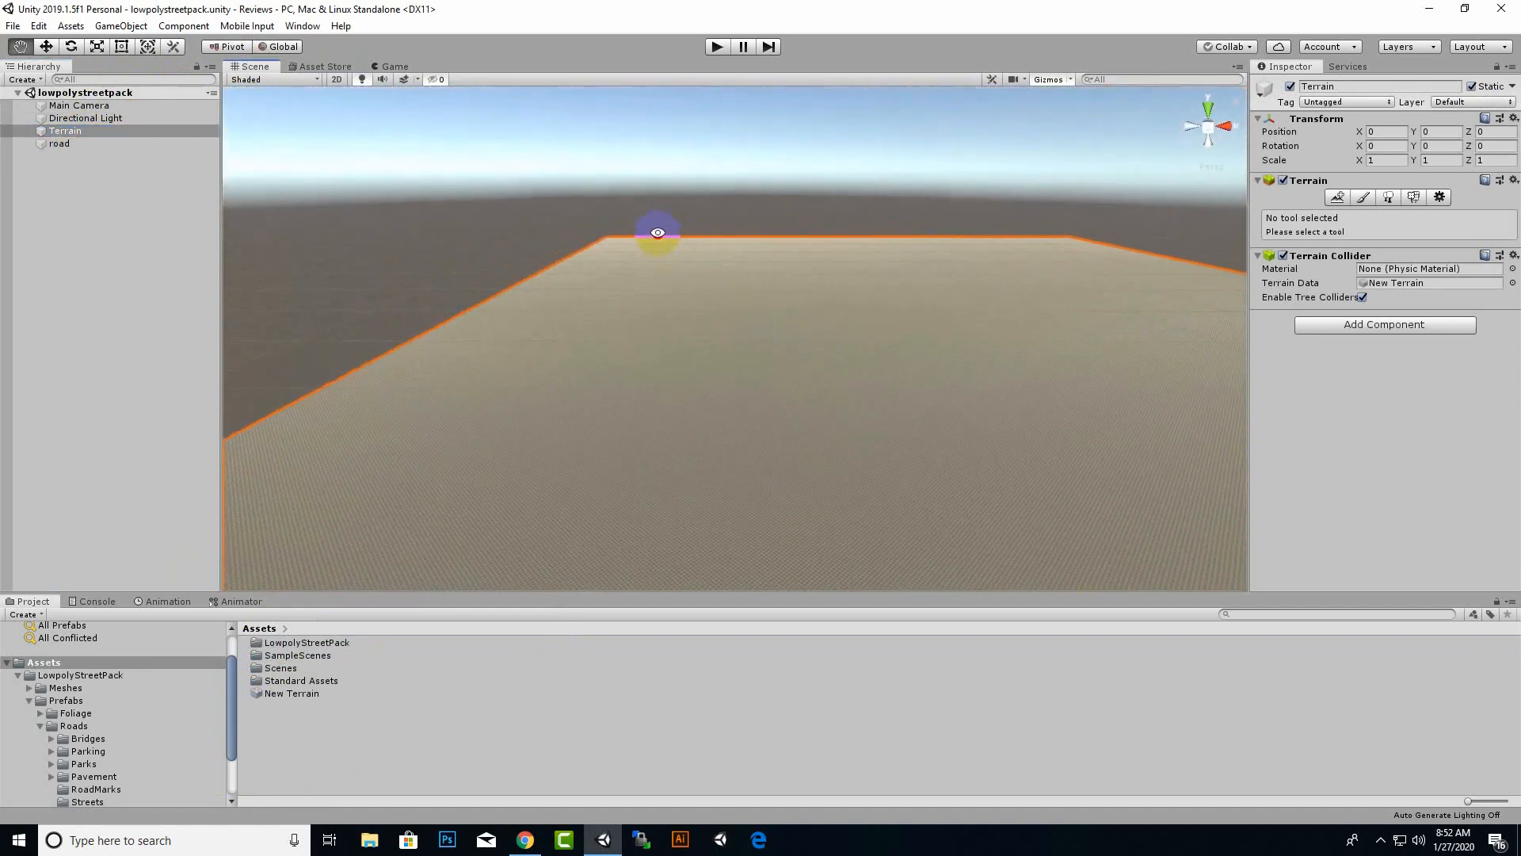
pyautogui.keyDown('alt'); pyautogui.moveTo(789, 310); pyautogui.dragTo(746, 474); pyautogui.keyUp('alt')
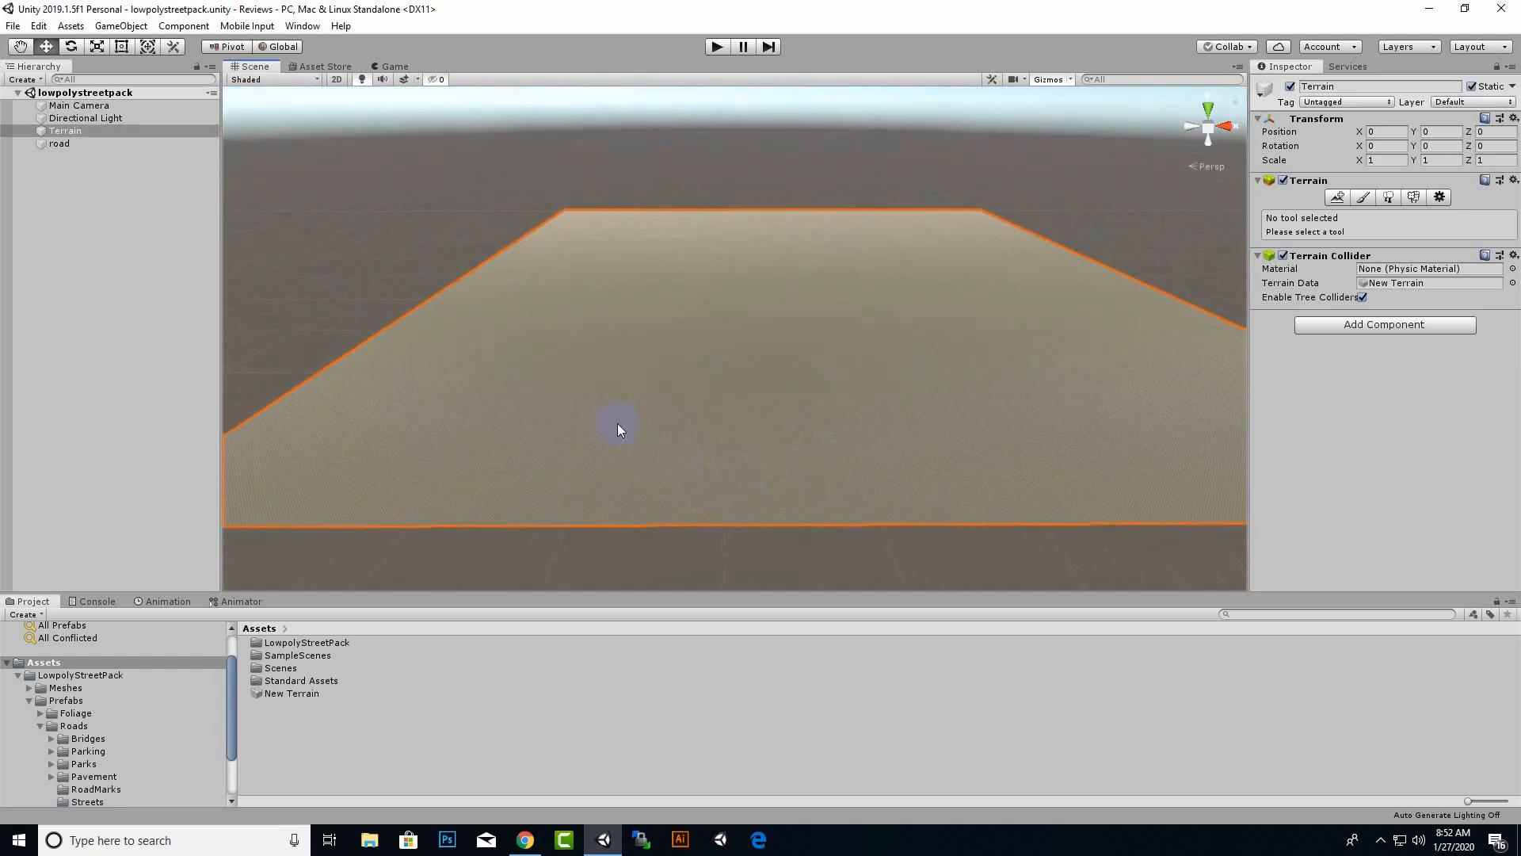
# Browse the LowpolyStreetPack folder and open its Prefabs > Roads > Streets subfolder.
pyautogui.doubleClick(309, 641)
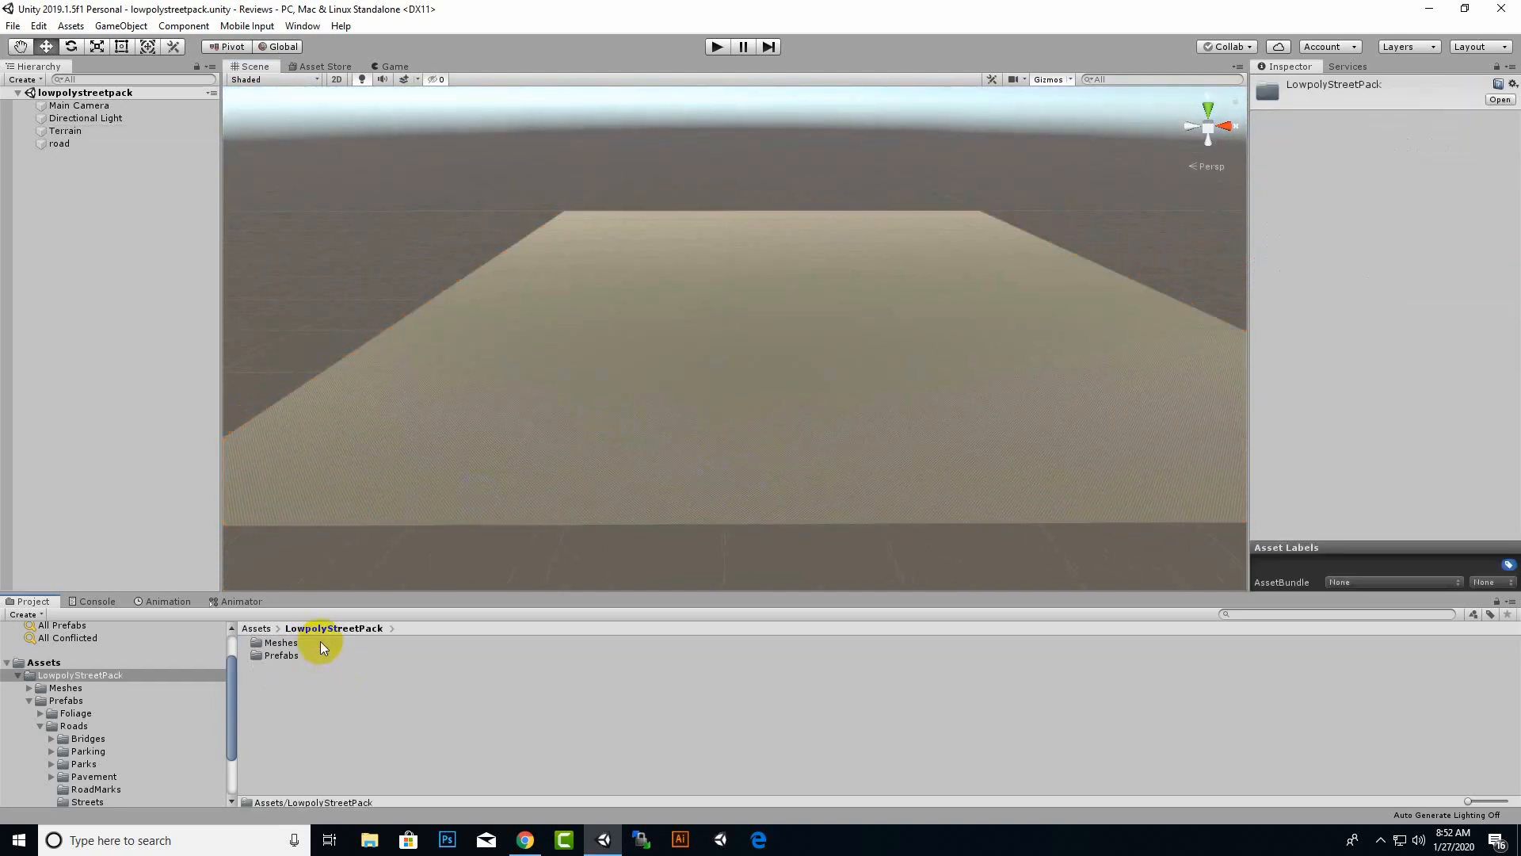
pyautogui.doubleClick(275, 644)
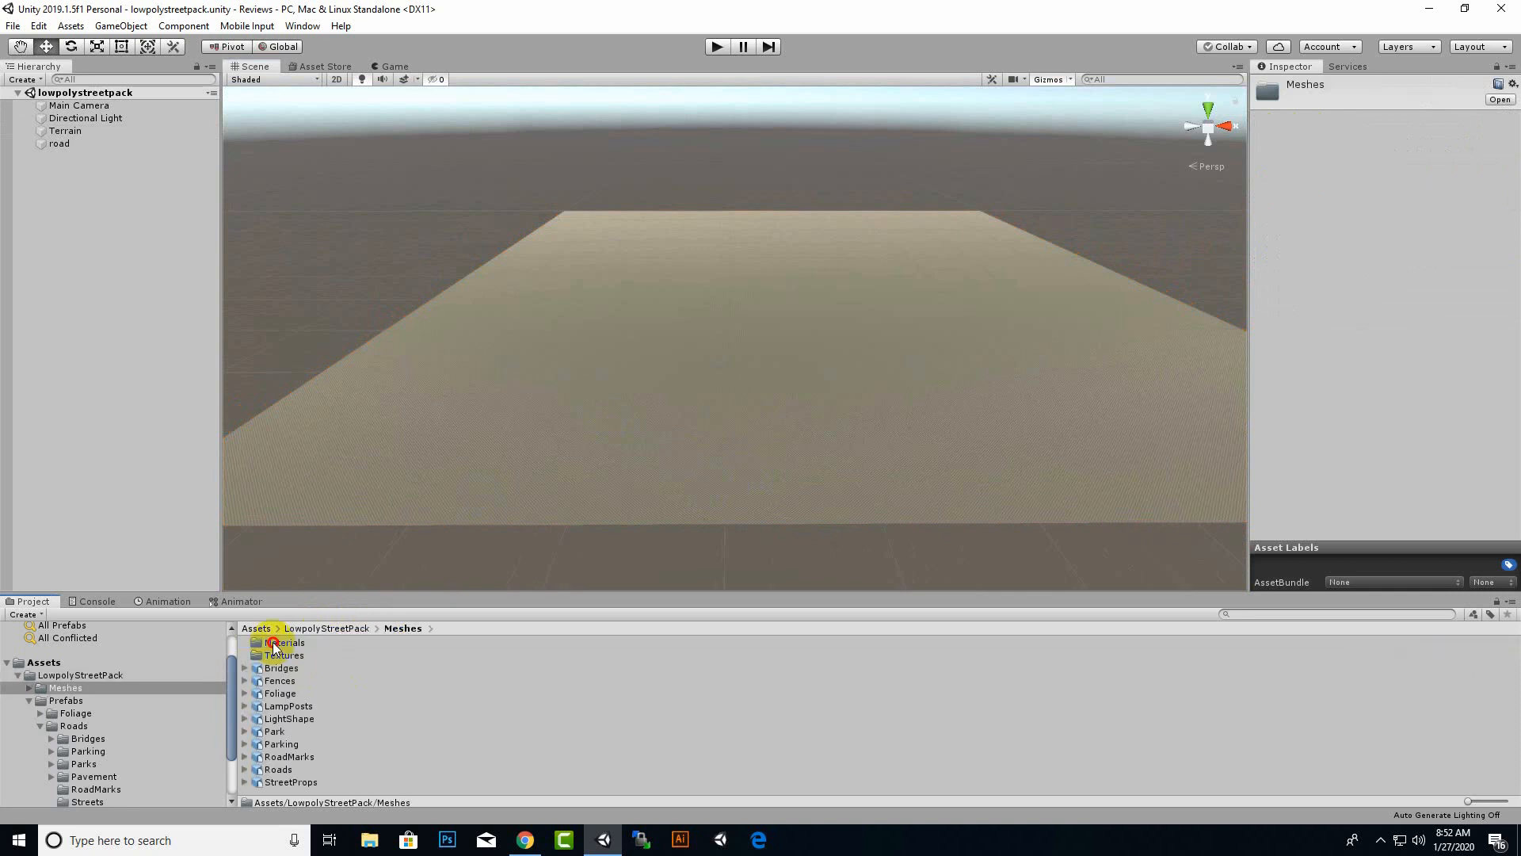
pyautogui.click(337, 628)
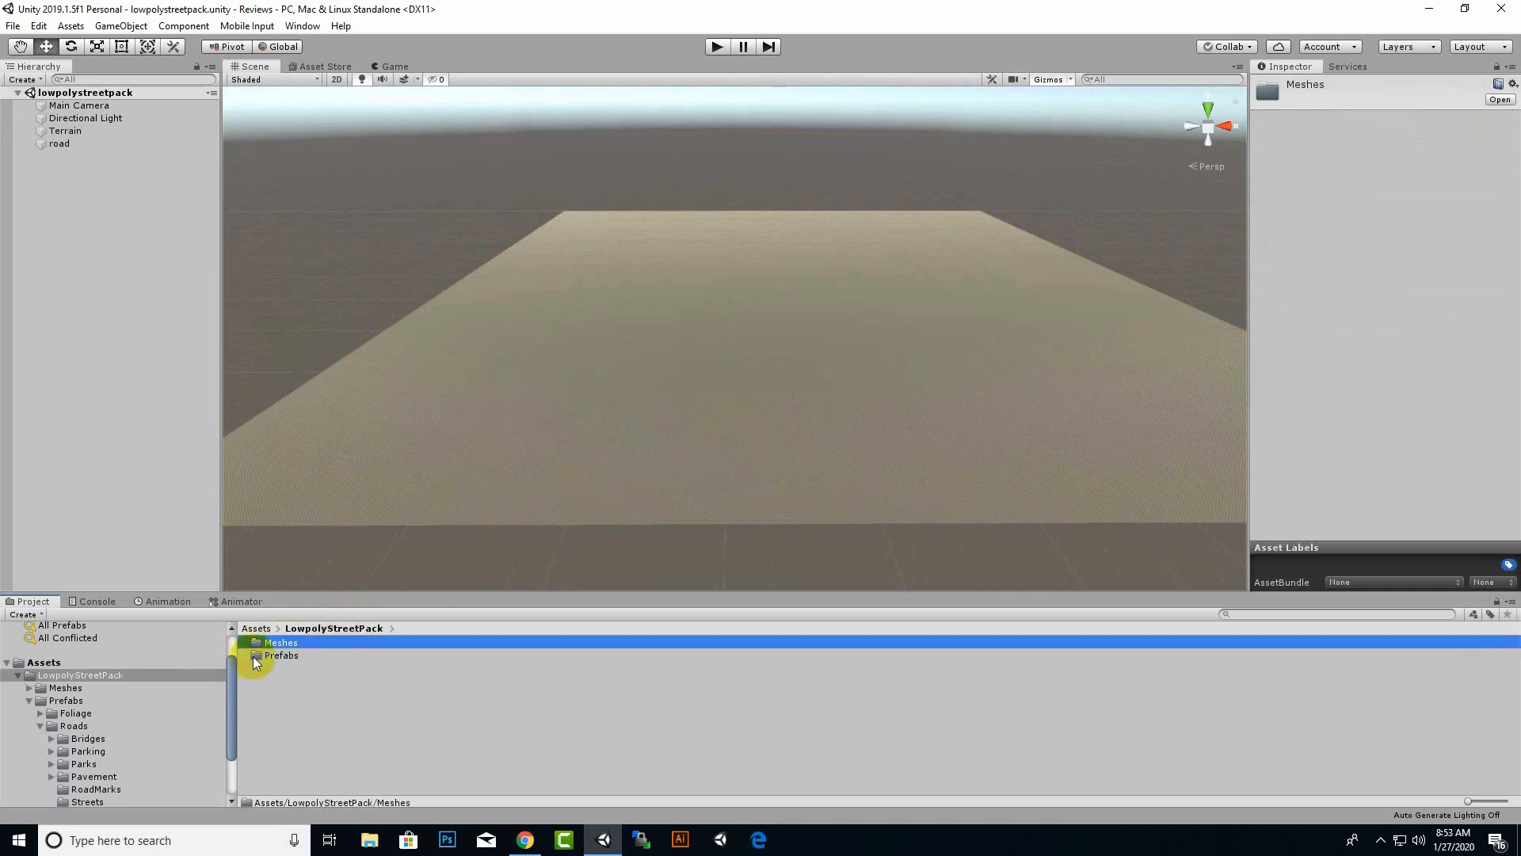
pyautogui.doubleClick(266, 655)
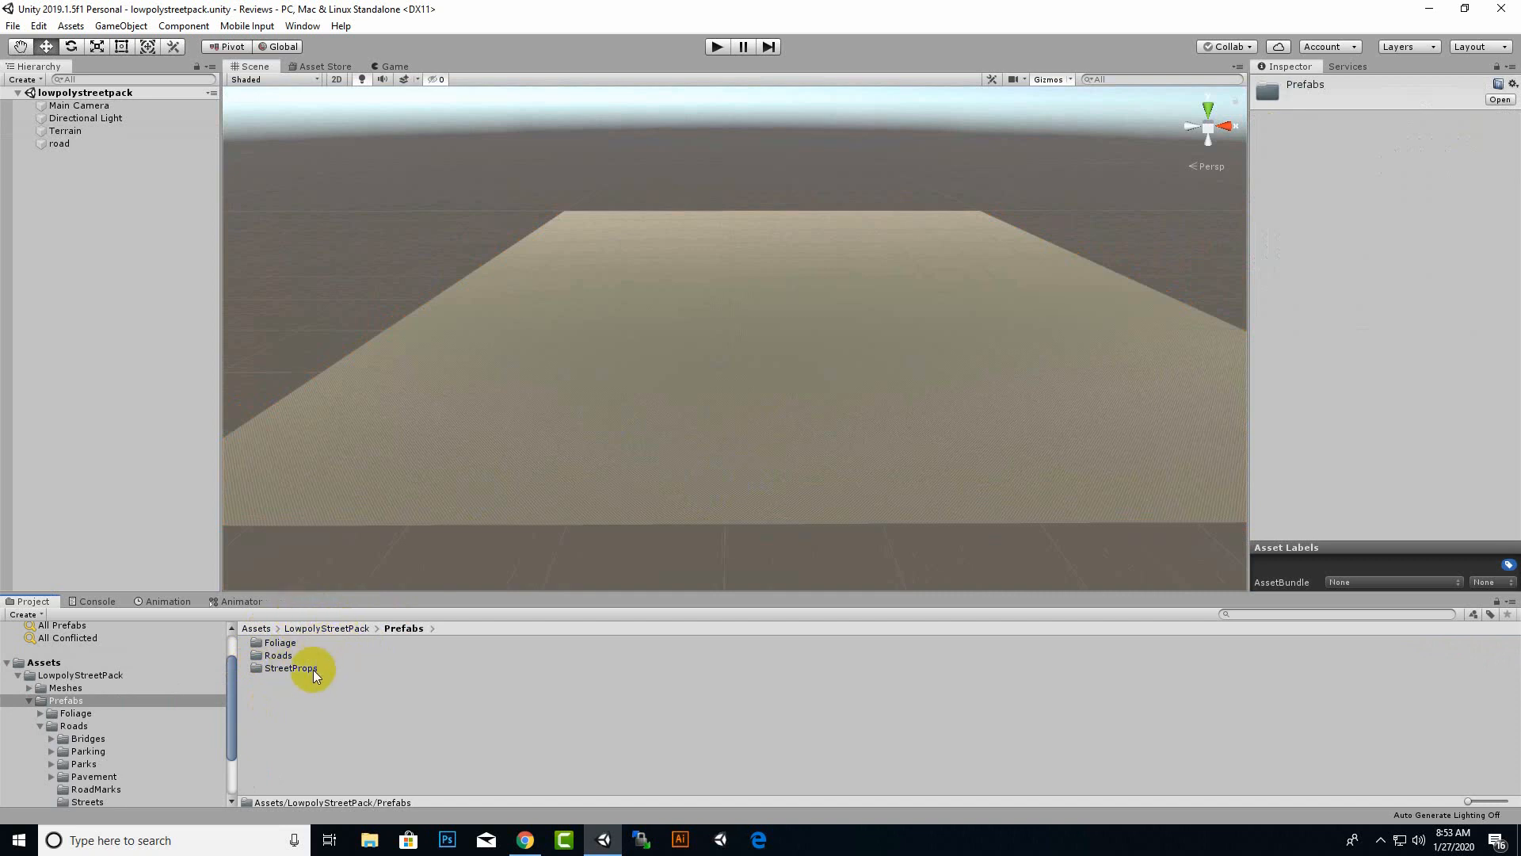
pyautogui.doubleClick(279, 656)
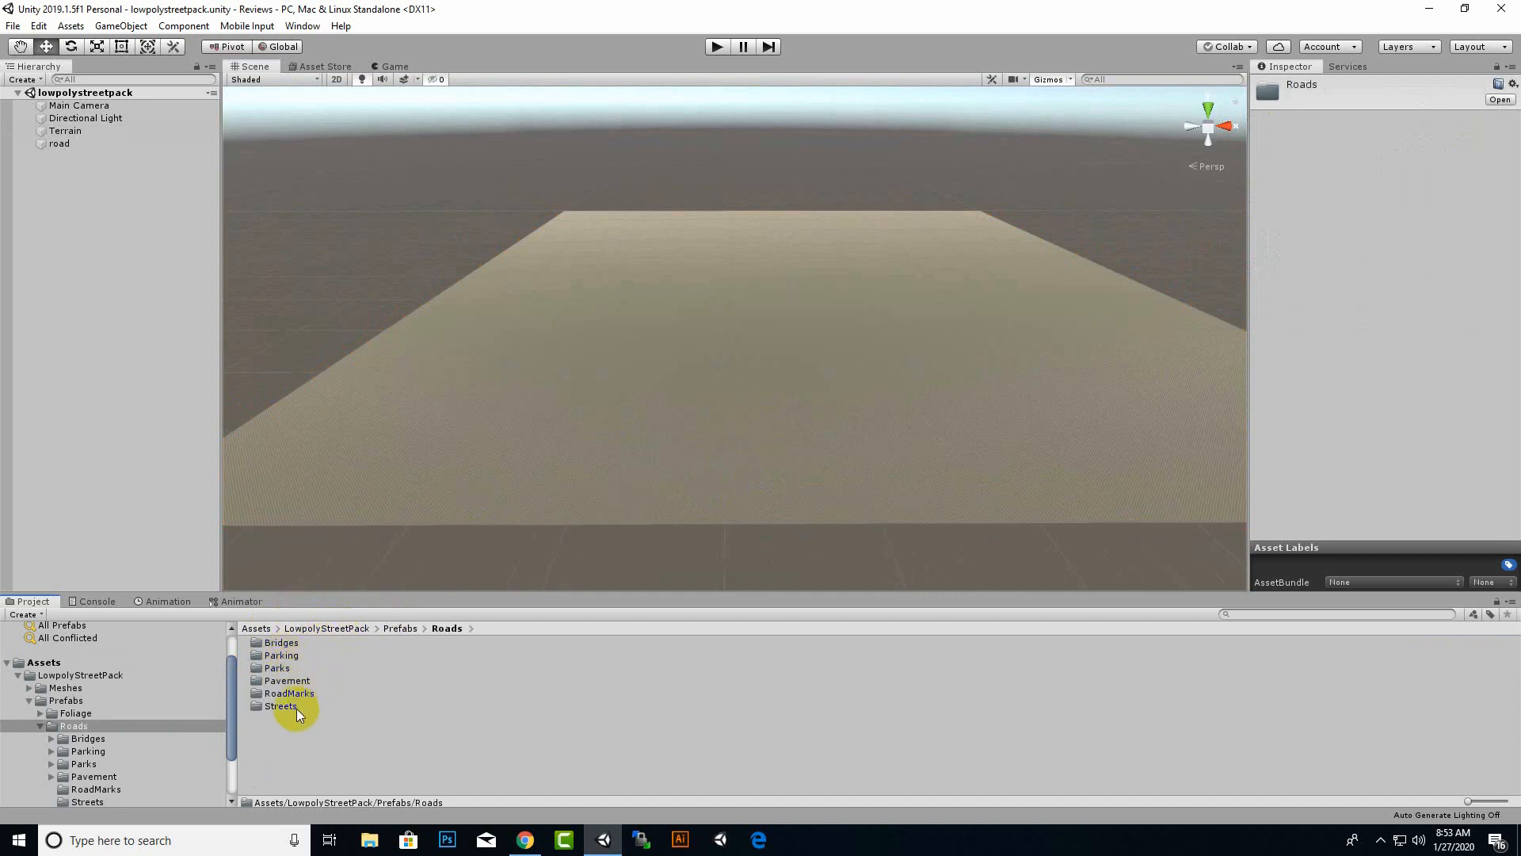
pyautogui.doubleClick(282, 706)
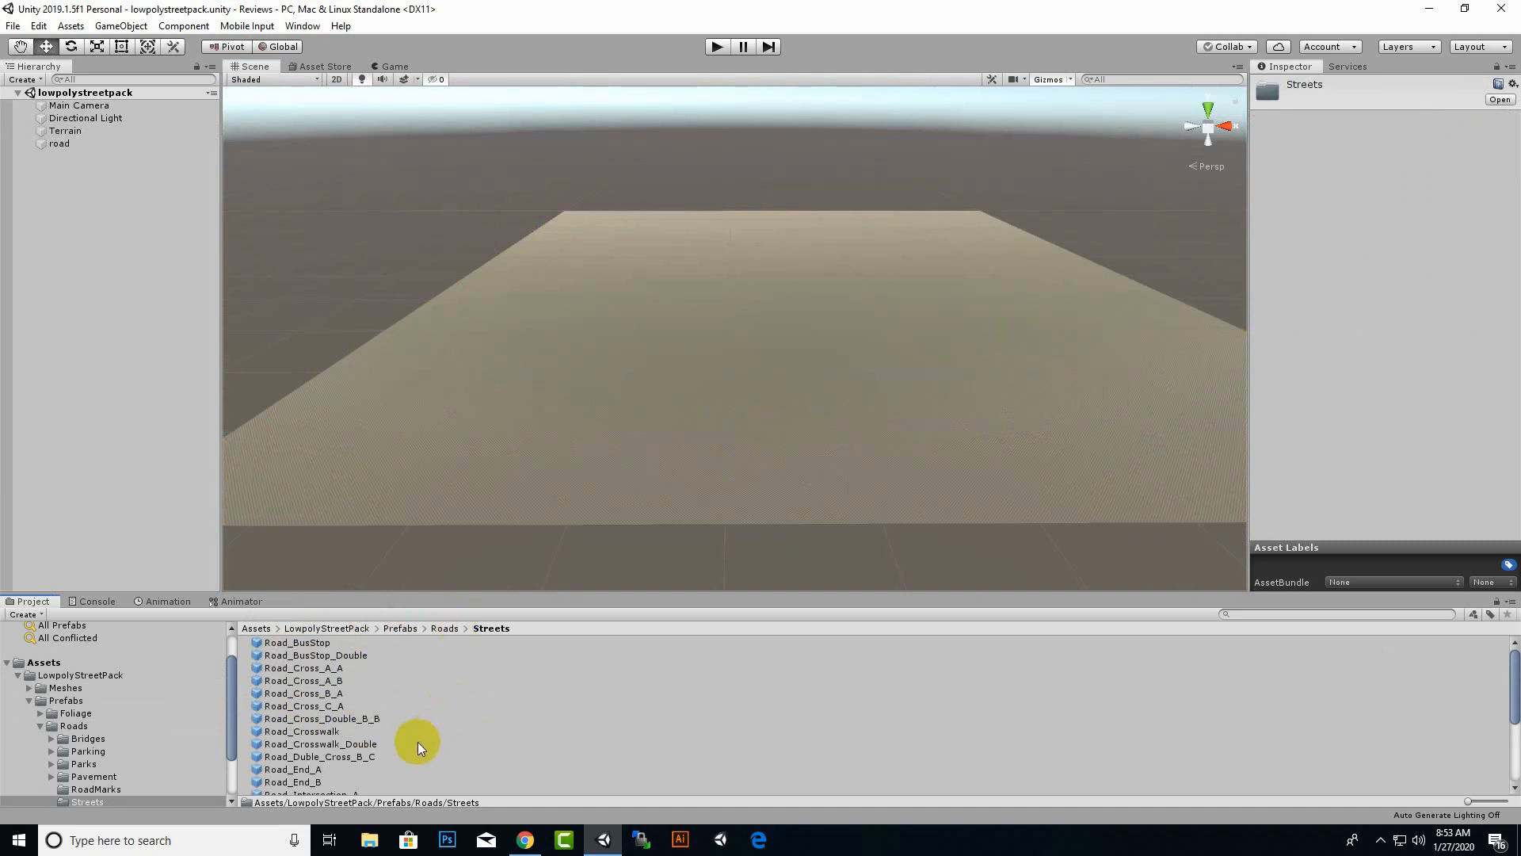
# Place a Road_Streight_A prefab on the terrain near its front edge and frame it in the view.
pyautogui.moveTo(417, 743)
pyautogui.mouseDown()
pyautogui.moveTo(384, 721)
pyautogui.moveTo(388, 742)
pyautogui.mouseUp()
pyautogui.scroll(-4, 392, 743)
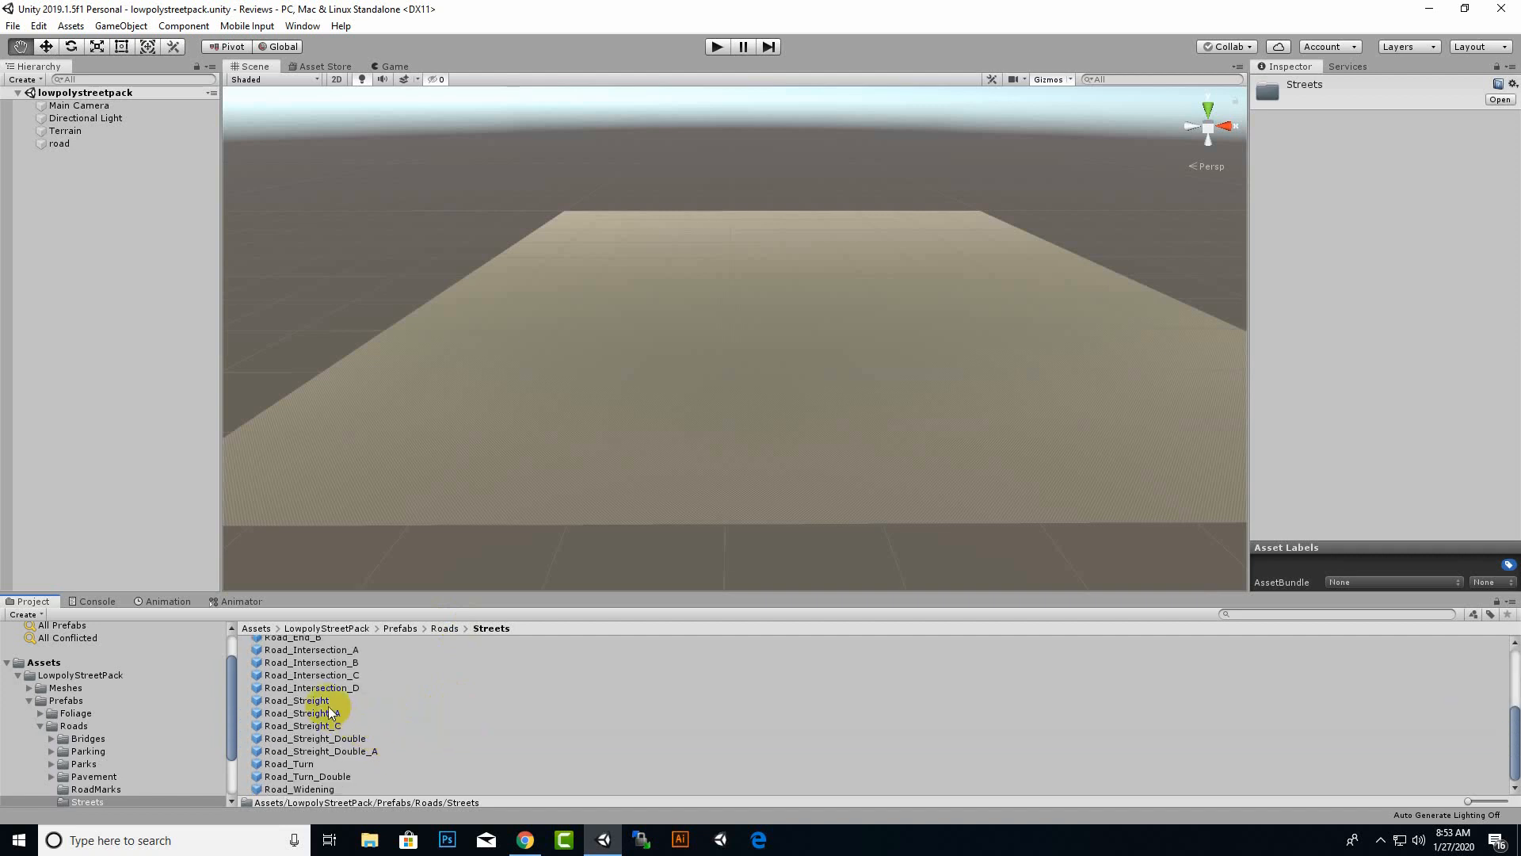
pyautogui.click(326, 702)
pyautogui.click(332, 714)
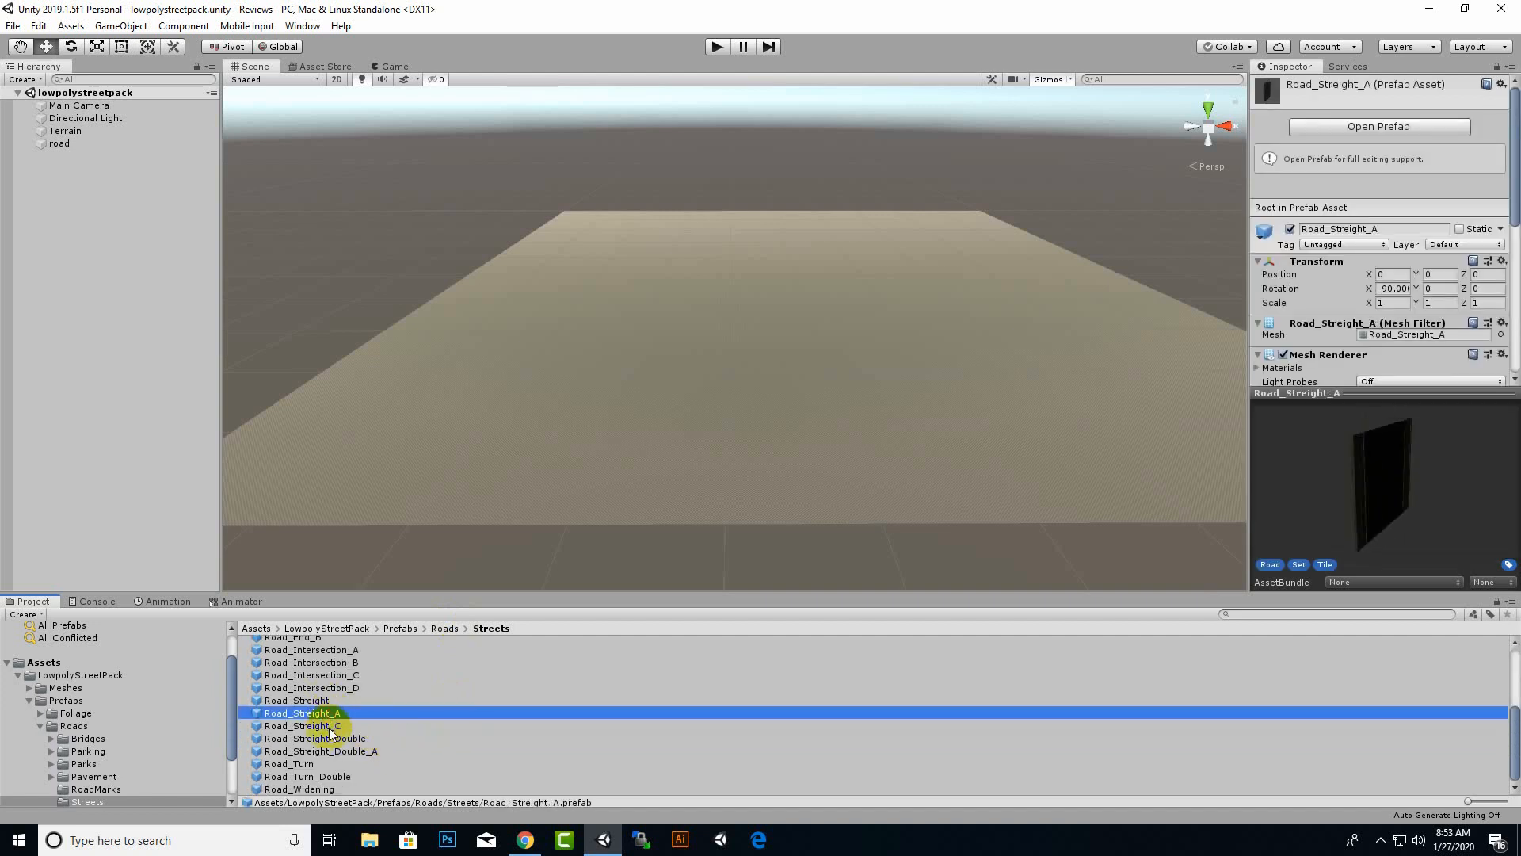
pyautogui.click(332, 726)
pyautogui.moveTo(333, 713); pyautogui.dragTo(763, 442)
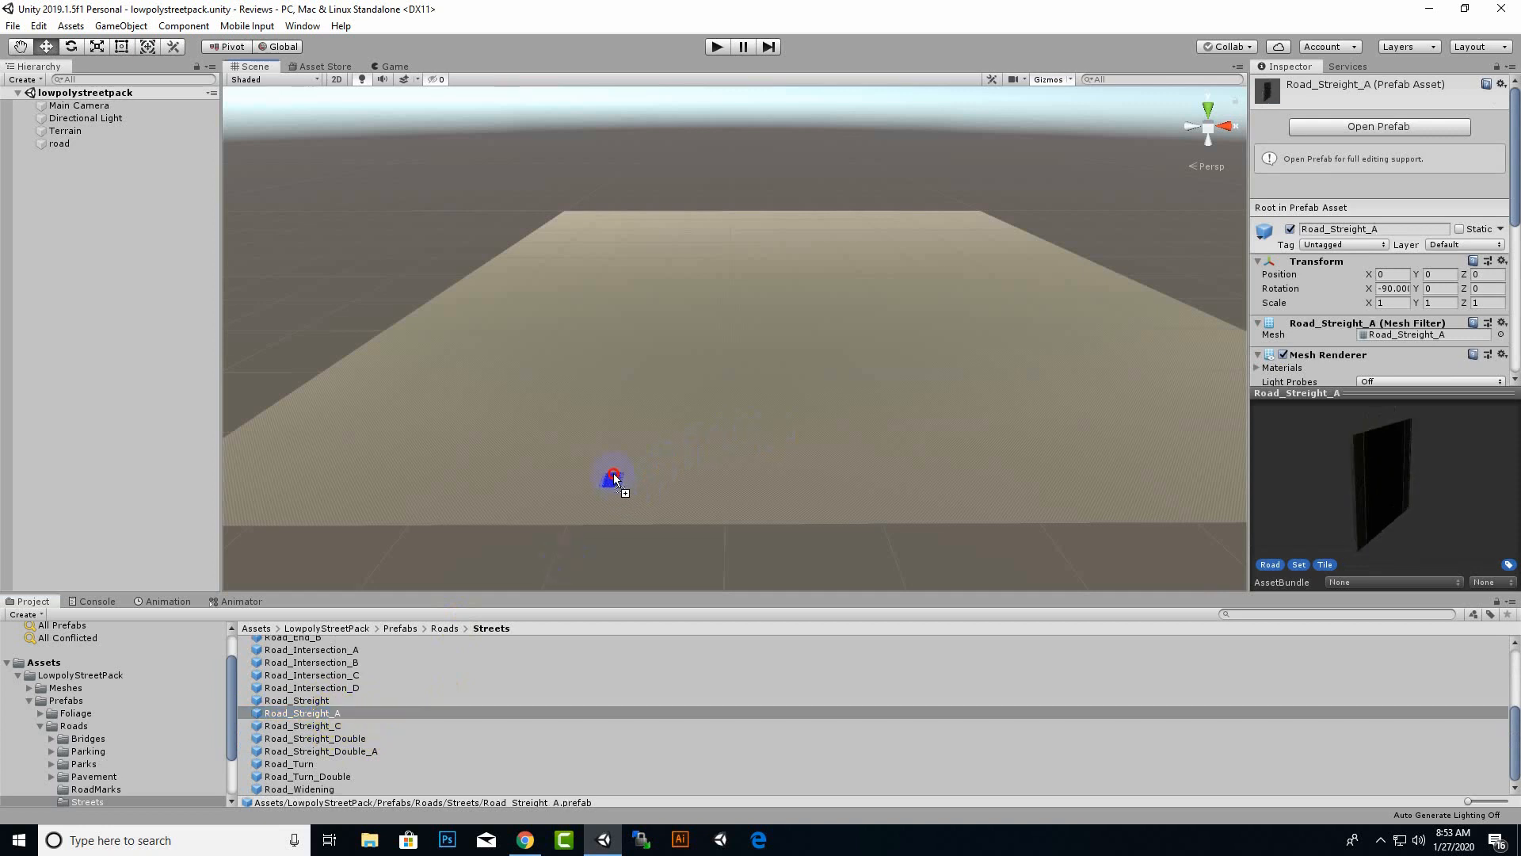
pyautogui.moveTo(604, 489); pyautogui.dragTo(602, 491)
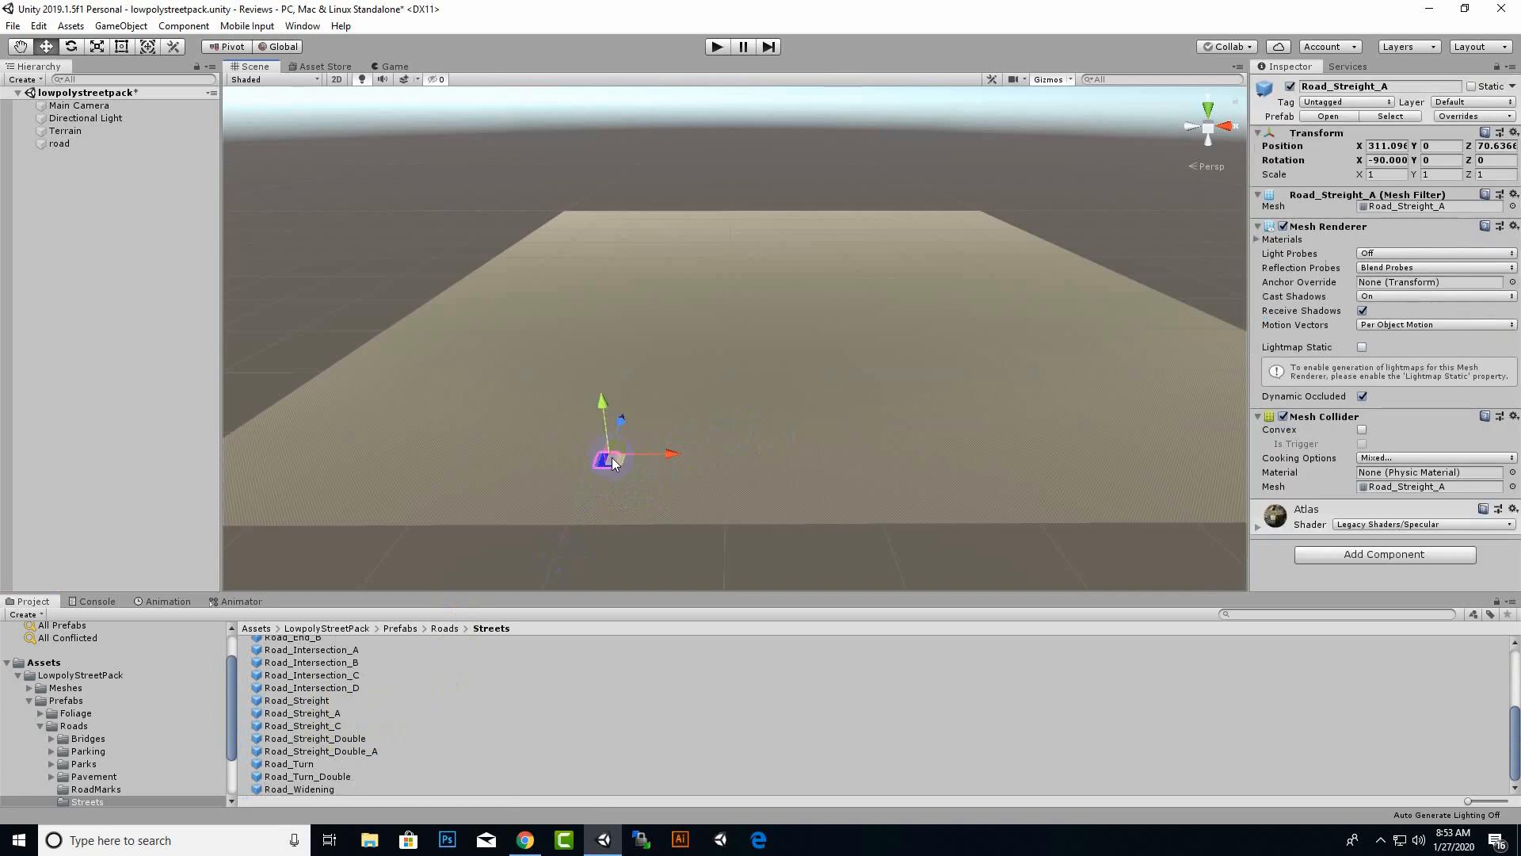
pyautogui.press('f')
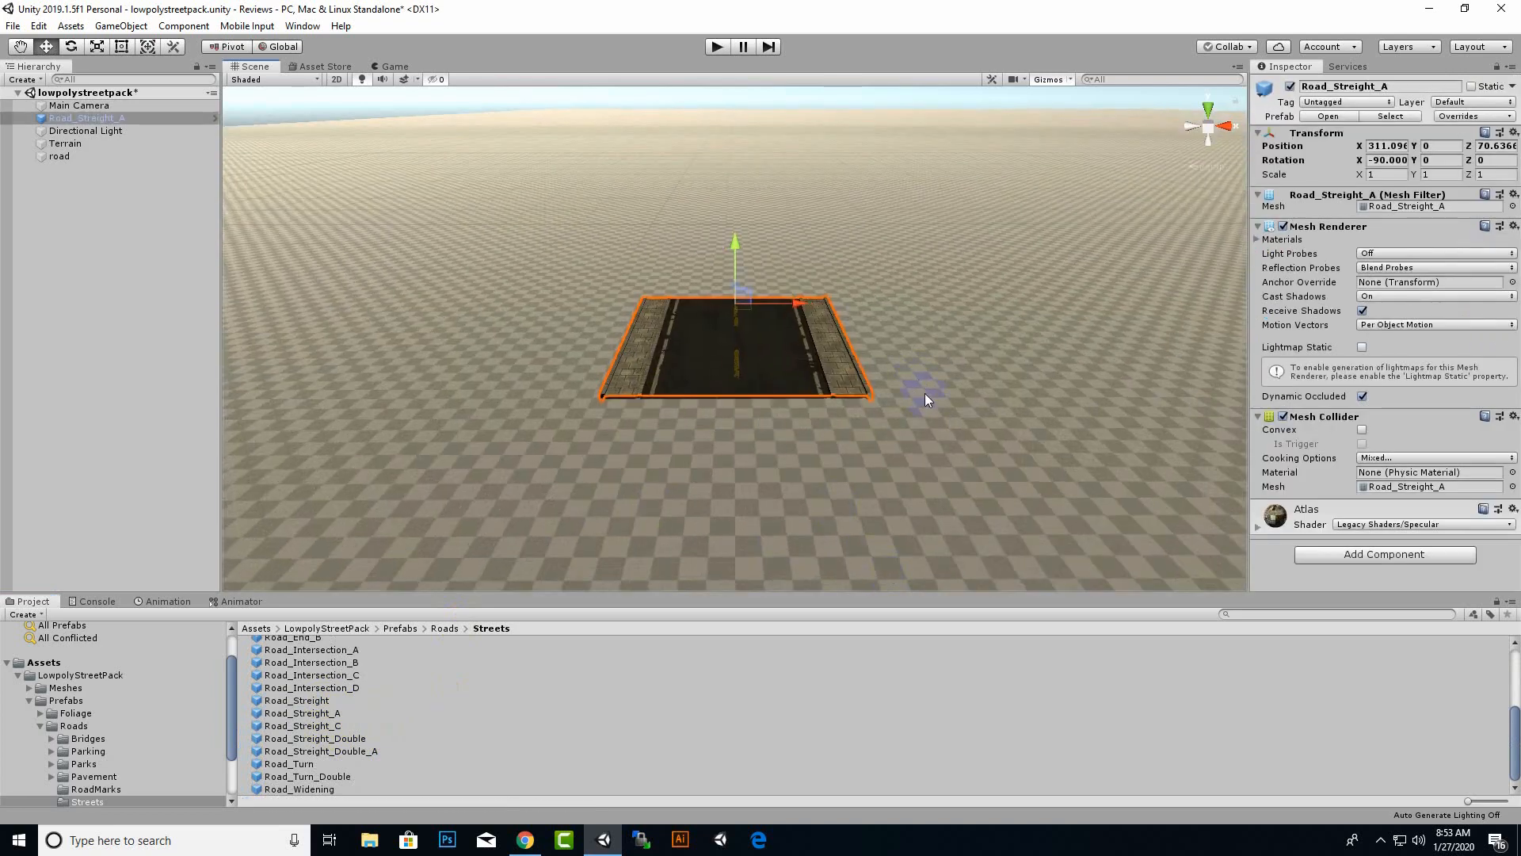
pyautogui.keyDown('alt'); pyautogui.moveTo(920, 450); pyautogui.dragTo(724, 428); pyautogui.keyUp('alt')
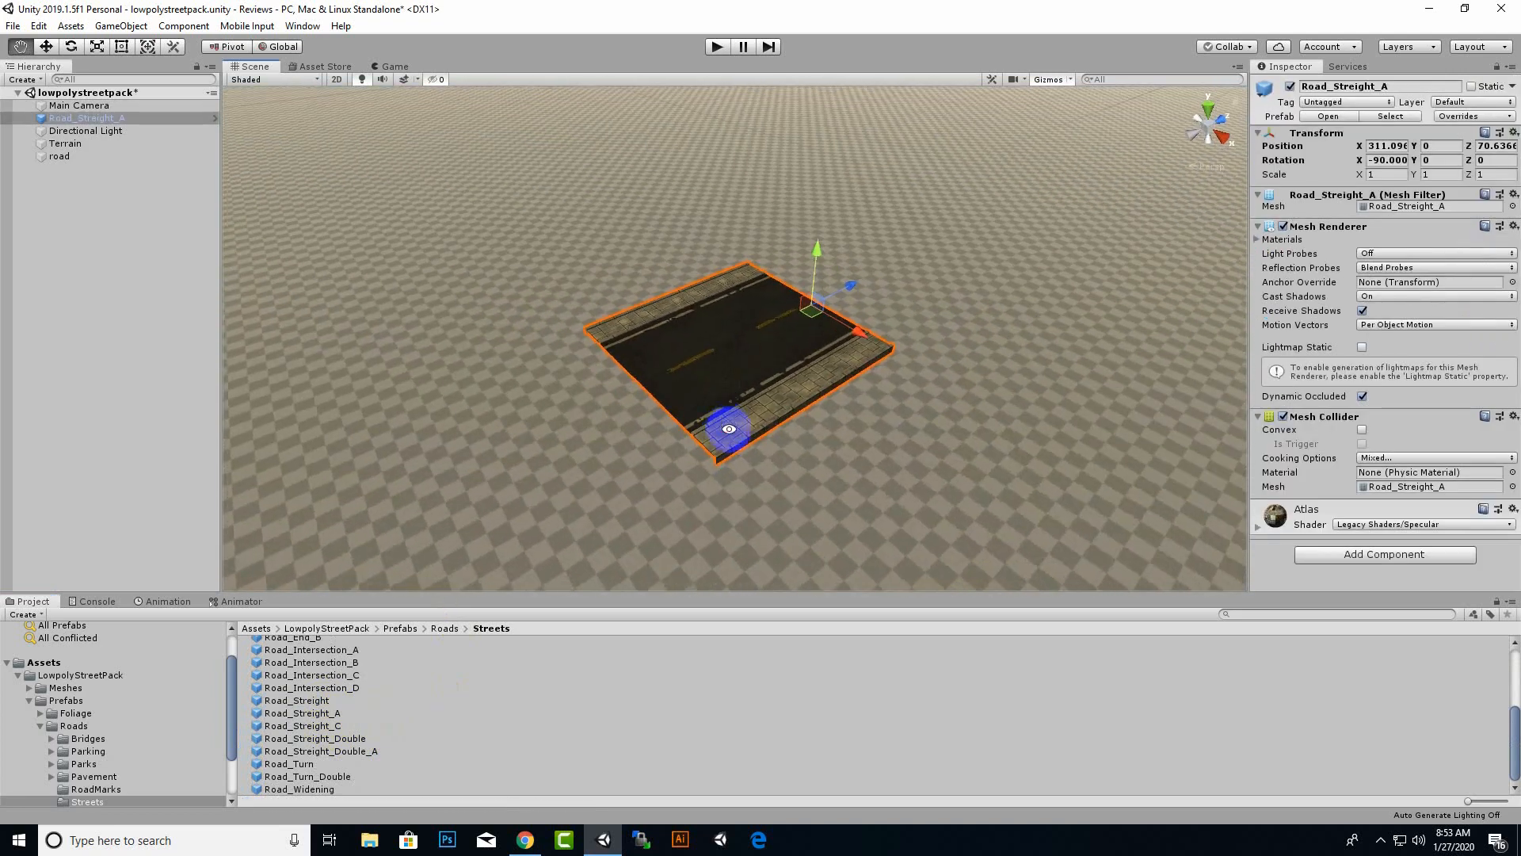
# Make the placed Road_Streight_A segment a child of the road object.
pyautogui.click(1382, 841)
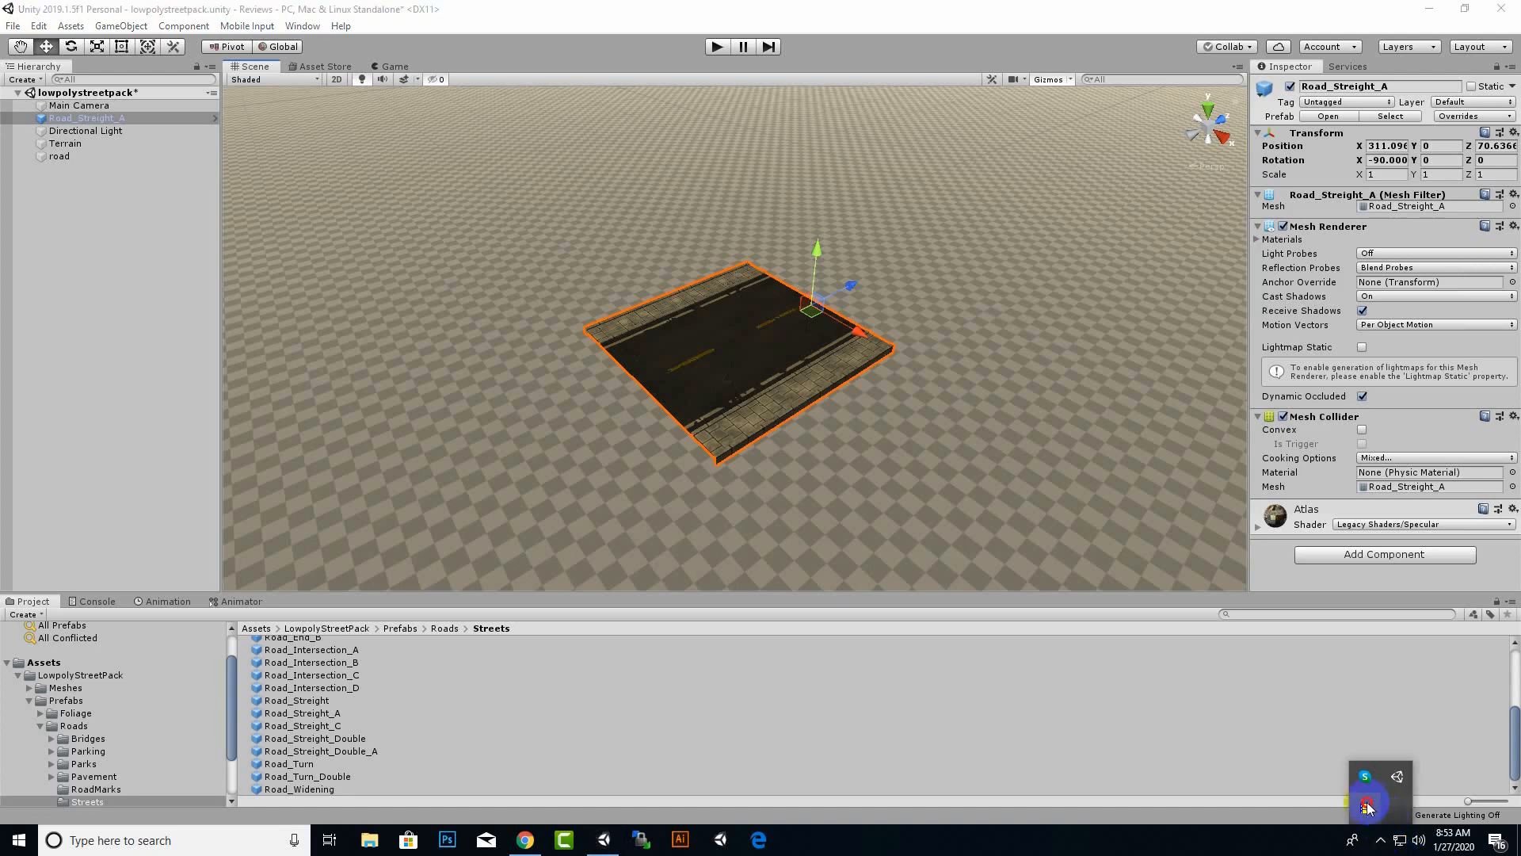
pyautogui.click(1371, 808)
pyautogui.moveTo(66, 116); pyautogui.dragTo(74, 156)
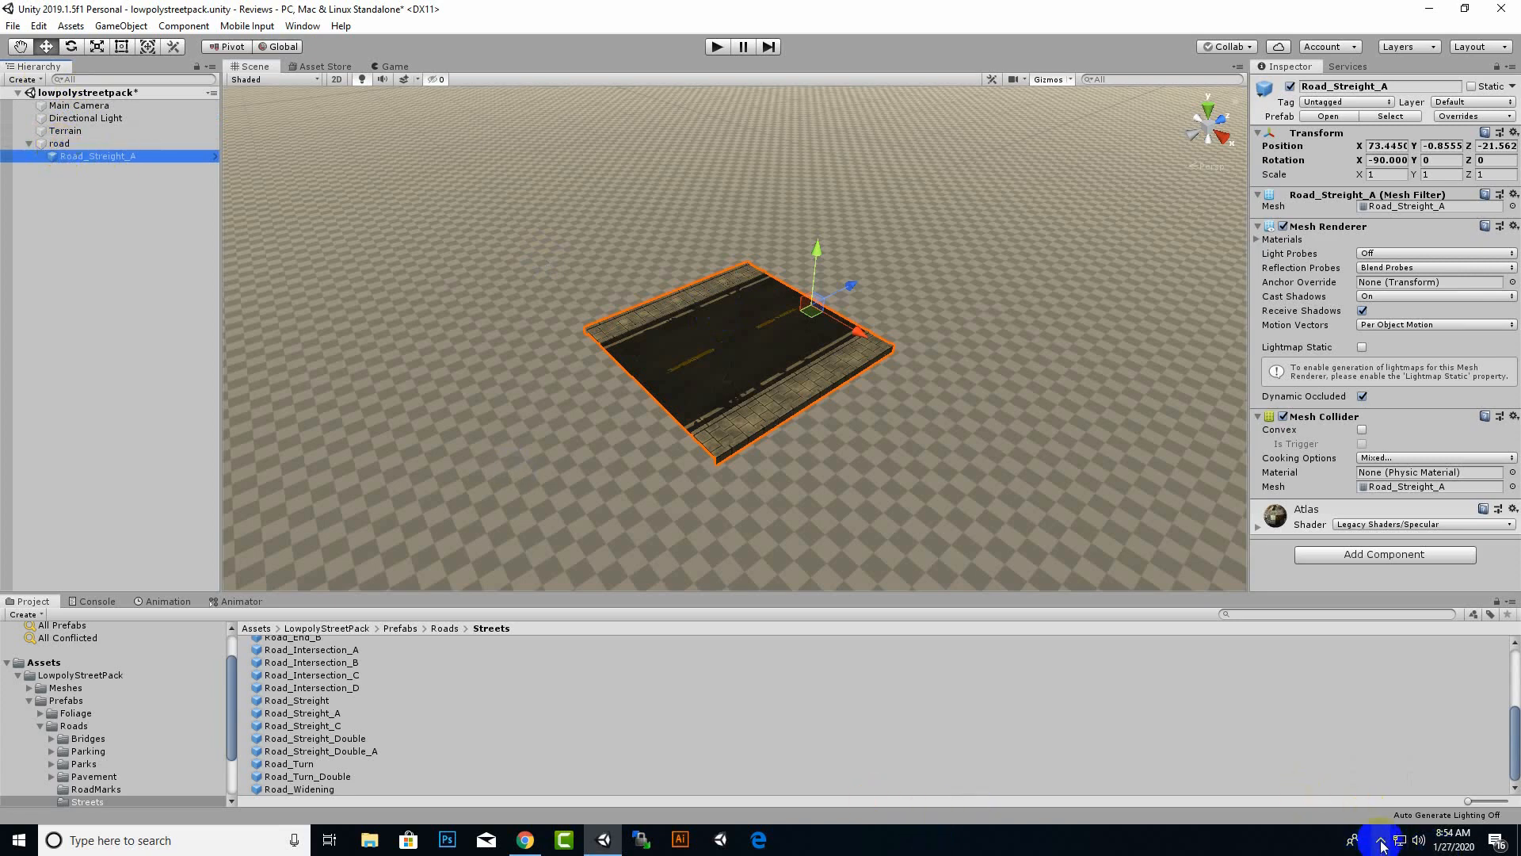
# Duplicate the road segment and the resulting pair, aligning the copies end to end to form a four-segment road.
pyautogui.click(728, 434)
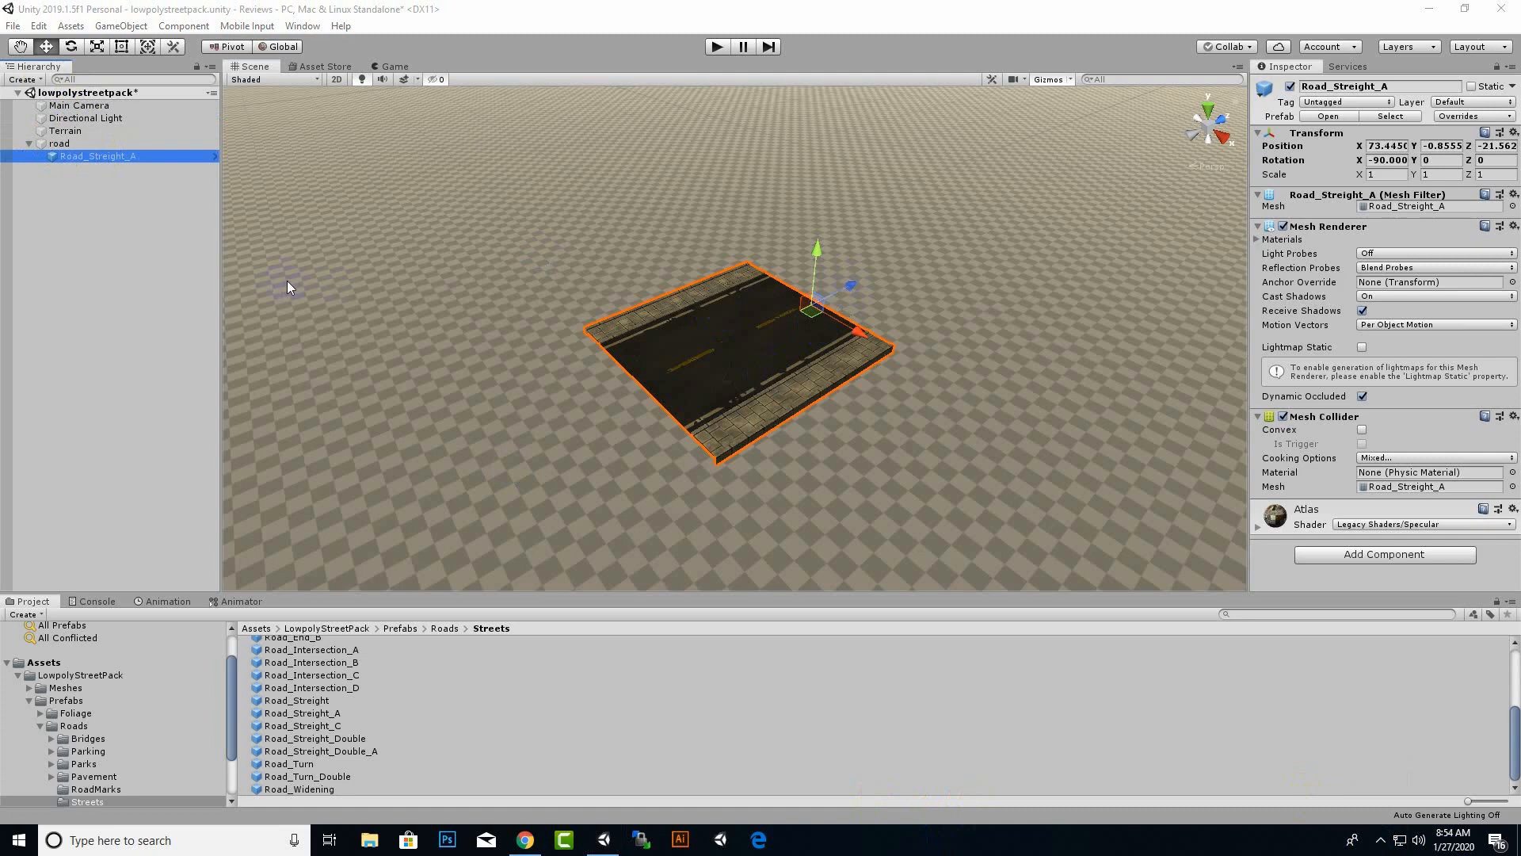
pyautogui.hotkey('ctrl', 'd')
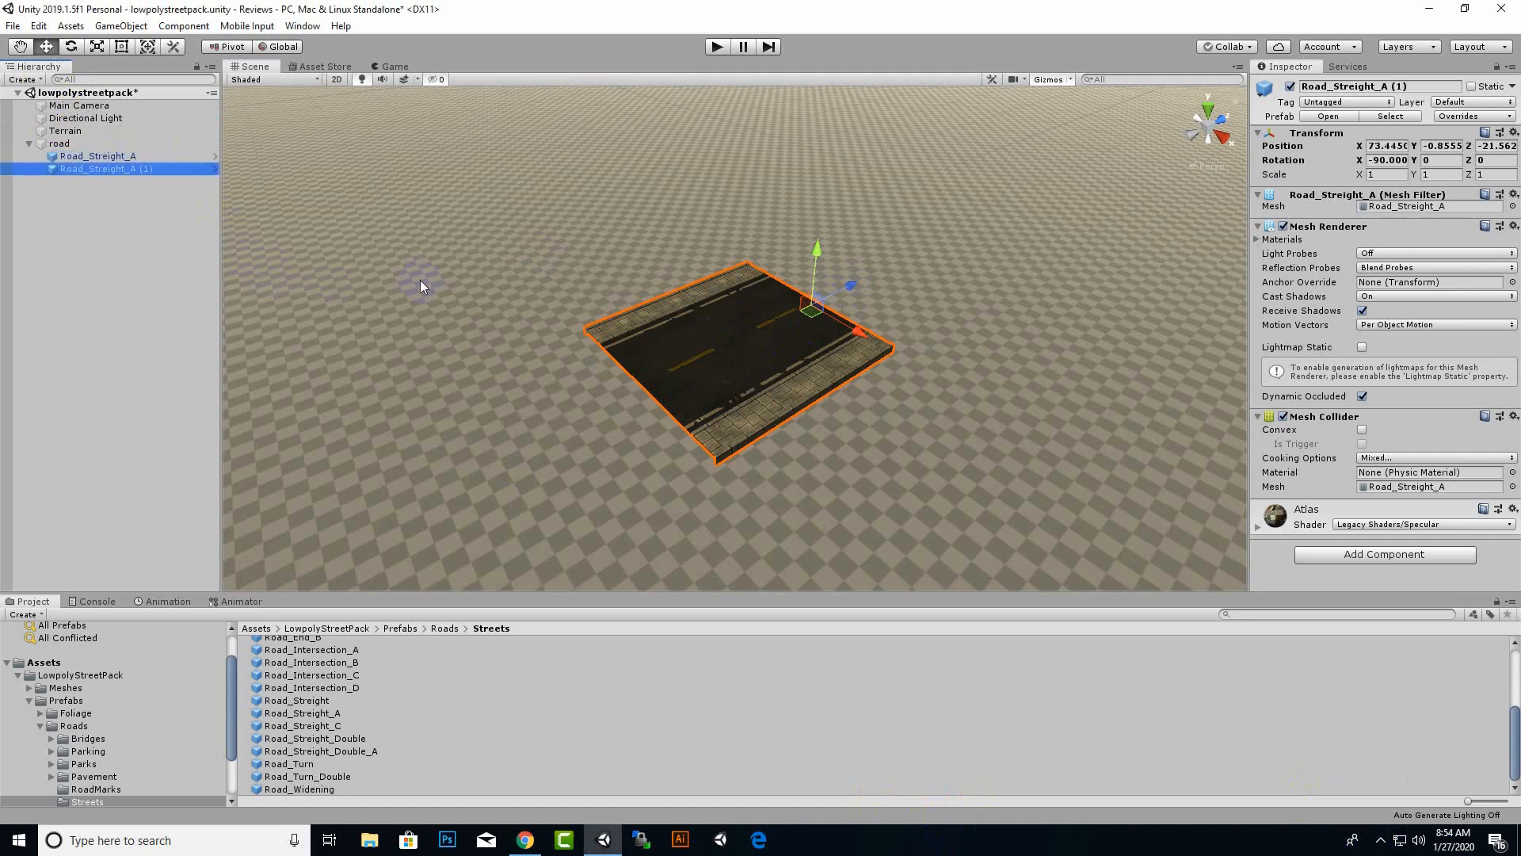
pyautogui.moveTo(849, 283); pyautogui.dragTo(993, 235)
pyautogui.keyDown('shift'); pyautogui.click(810, 351); pyautogui.keyUp('shift')
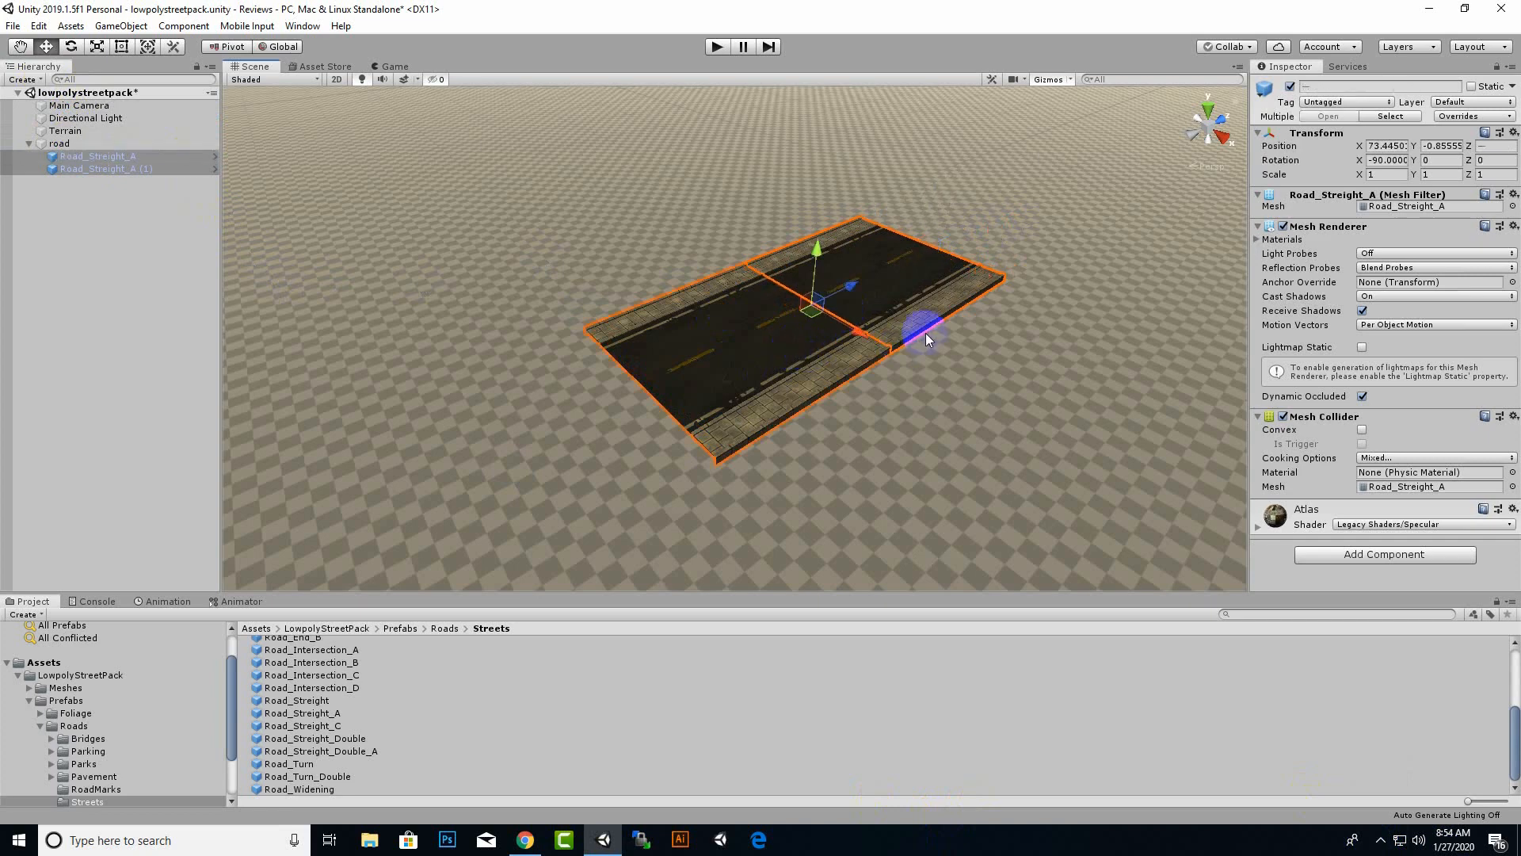
pyautogui.hotkey('ctrl', 'd')
pyautogui.moveTo(951, 254); pyautogui.dragTo(1147, 156)
# Duplicate the last two road segments and attach the copies to the road's end, extending it to six segments.
pyautogui.moveTo(829, 372); pyautogui.dragTo(573, 503, button='right')
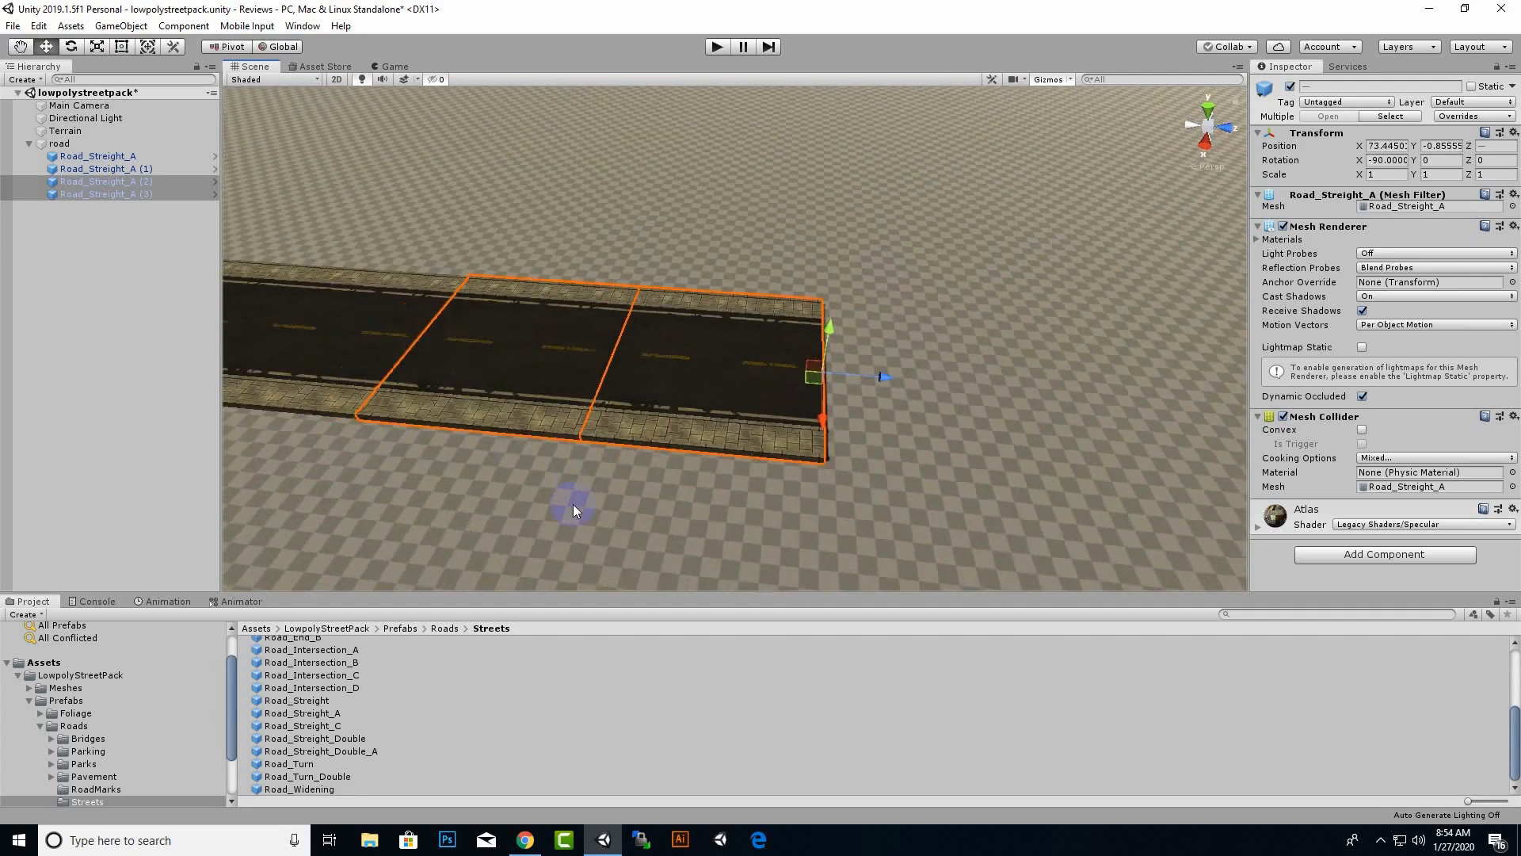
pyautogui.scroll(-2, 573, 504)
pyautogui.hotkey('ctrl', 'd')
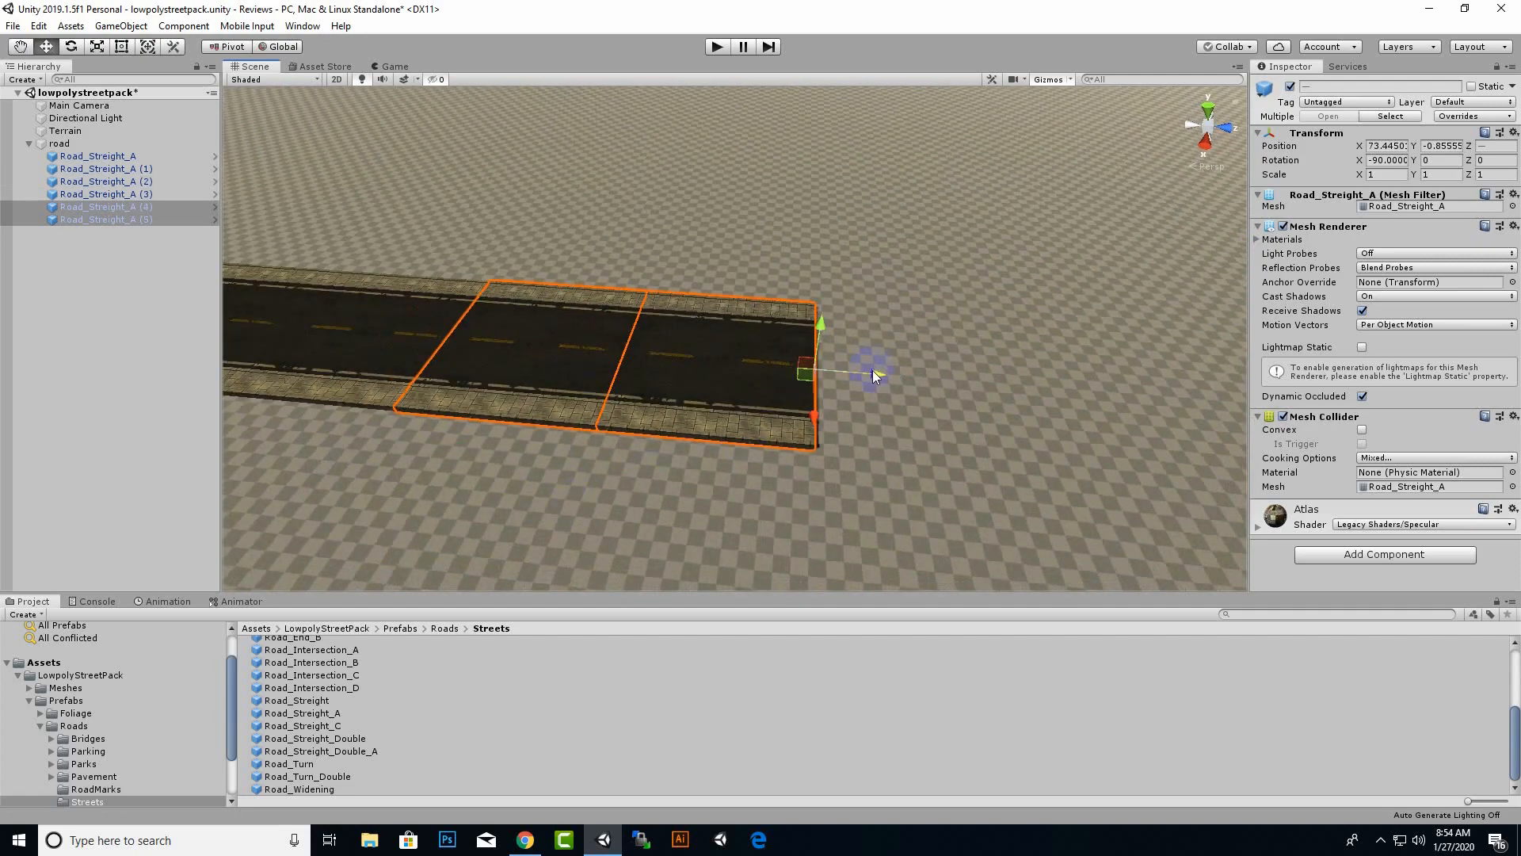
pyautogui.moveTo(872, 369); pyautogui.dragTo(1252, 477)
pyautogui.moveTo(714, 525); pyautogui.dragTo(397, 519, button='middle')
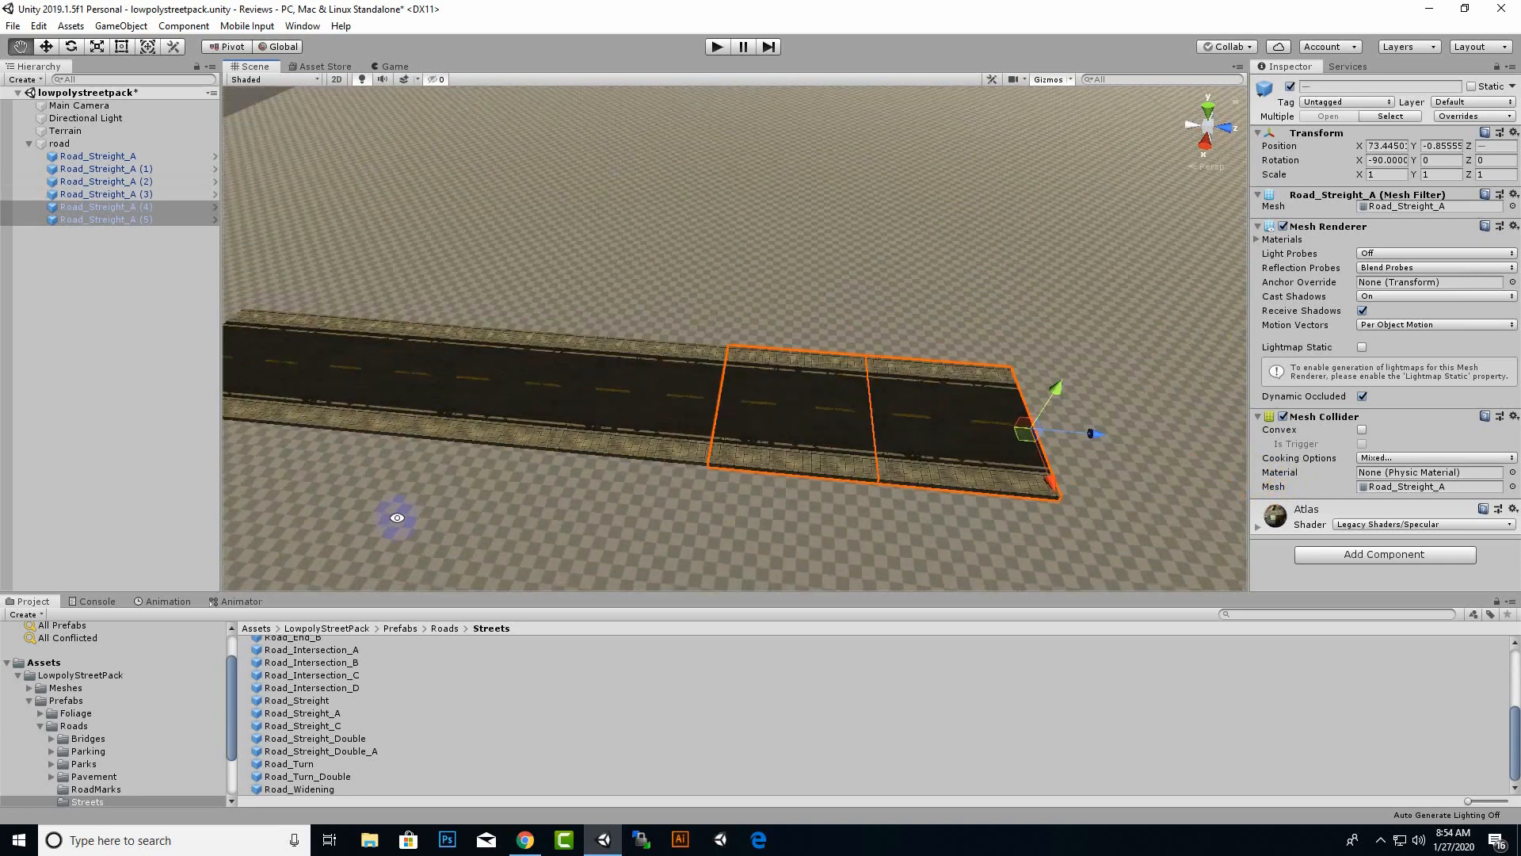
# Duplicate the end pair of road segments twice more, lining the copies up to complete a ten-segment straight road.
pyautogui.moveTo(787, 516); pyautogui.dragTo(540, 515, button='middle')
pyautogui.hotkey('ctrl', 'd')
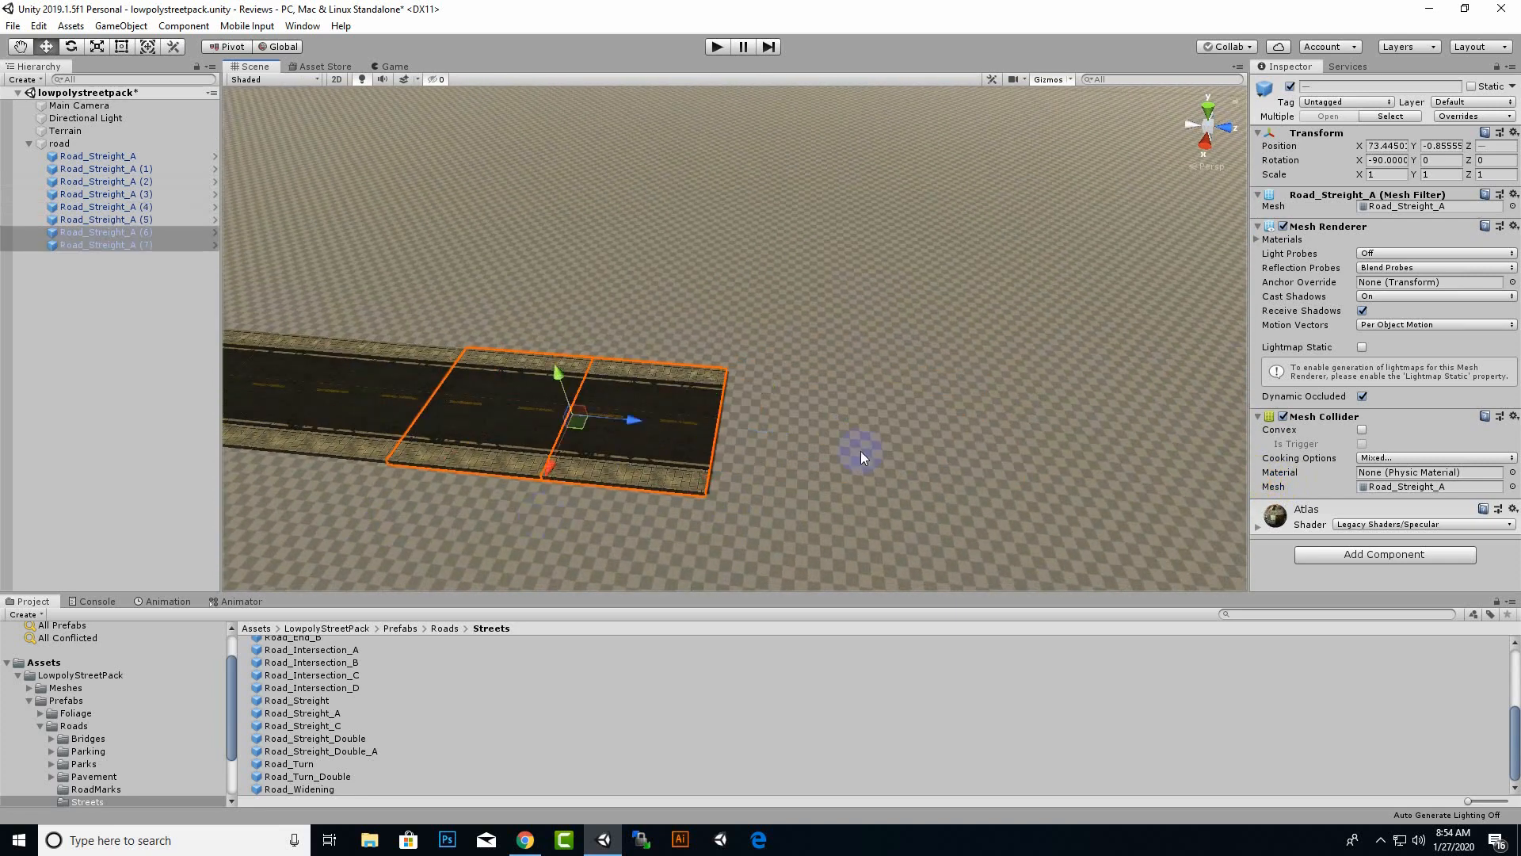
pyautogui.moveTo(634, 430); pyautogui.dragTo(907, 497)
pyautogui.hotkey('ctrl', 'd')
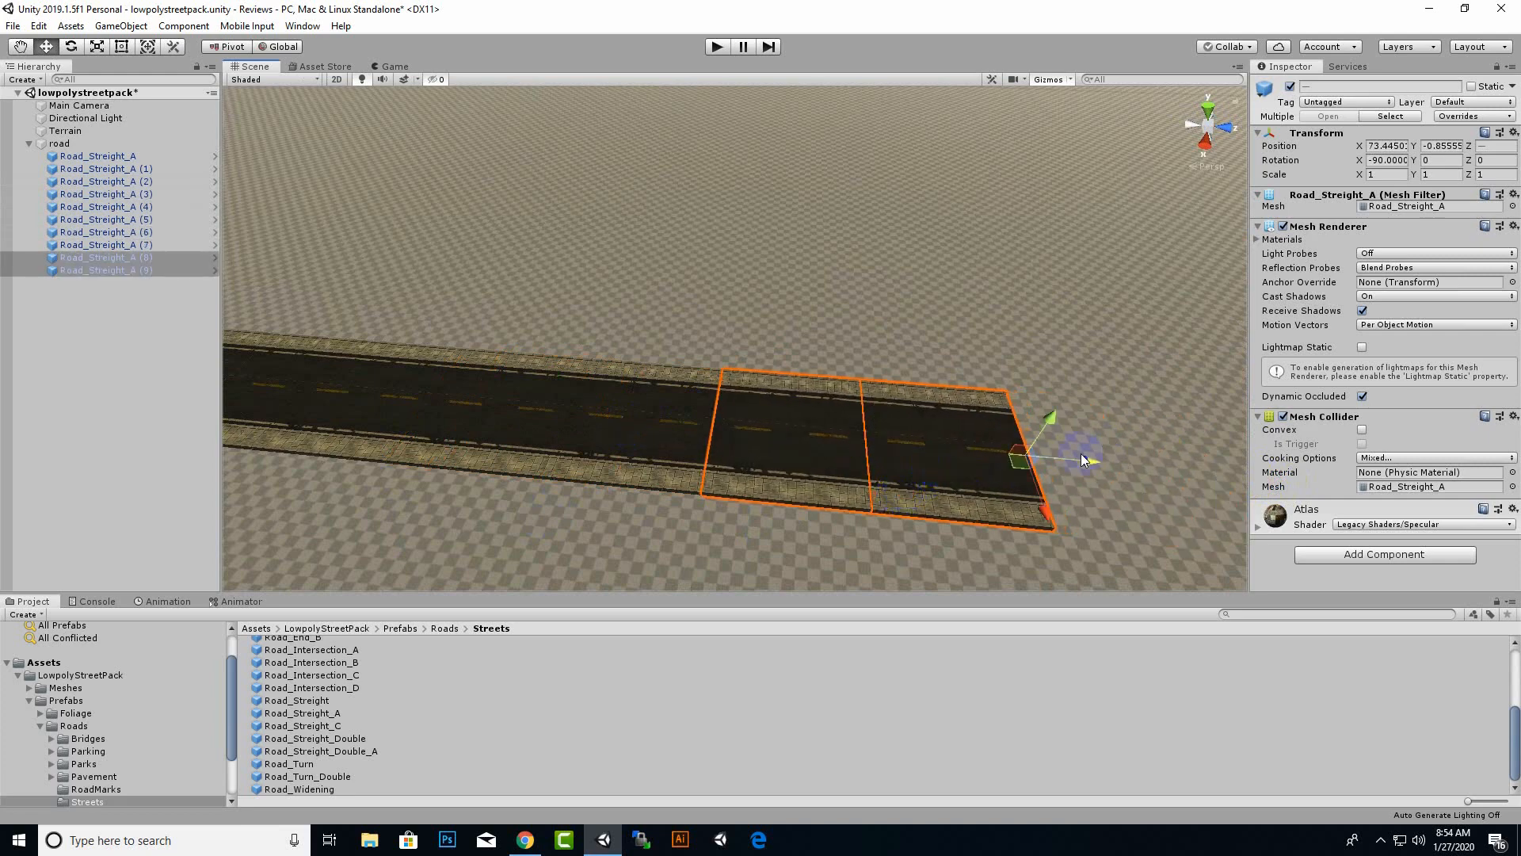
pyautogui.moveTo(1082, 458); pyautogui.dragTo(1409, 493)
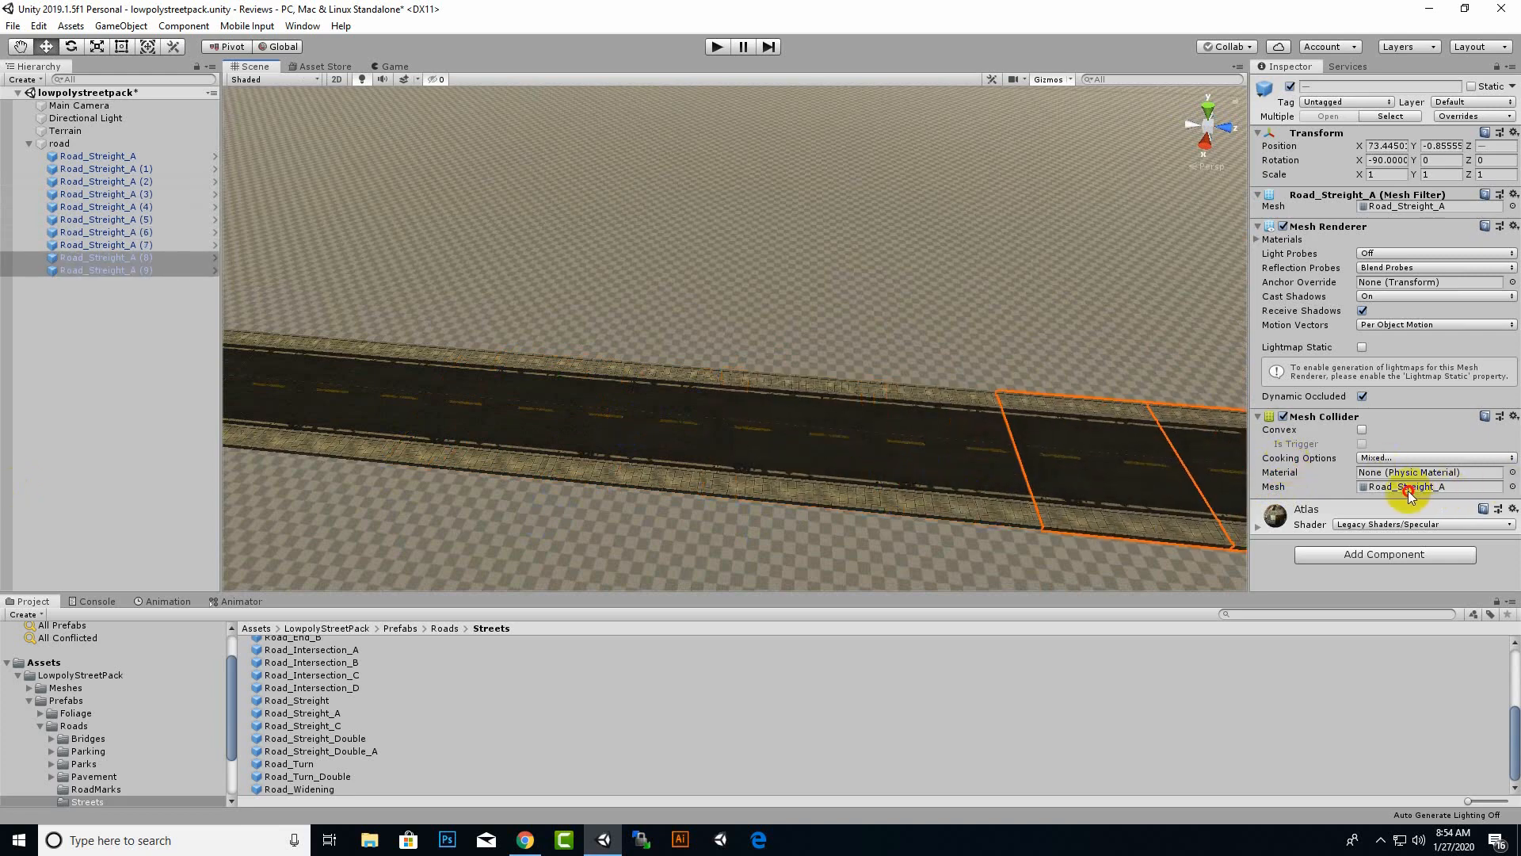
pyautogui.scroll(-10, 969, 487)
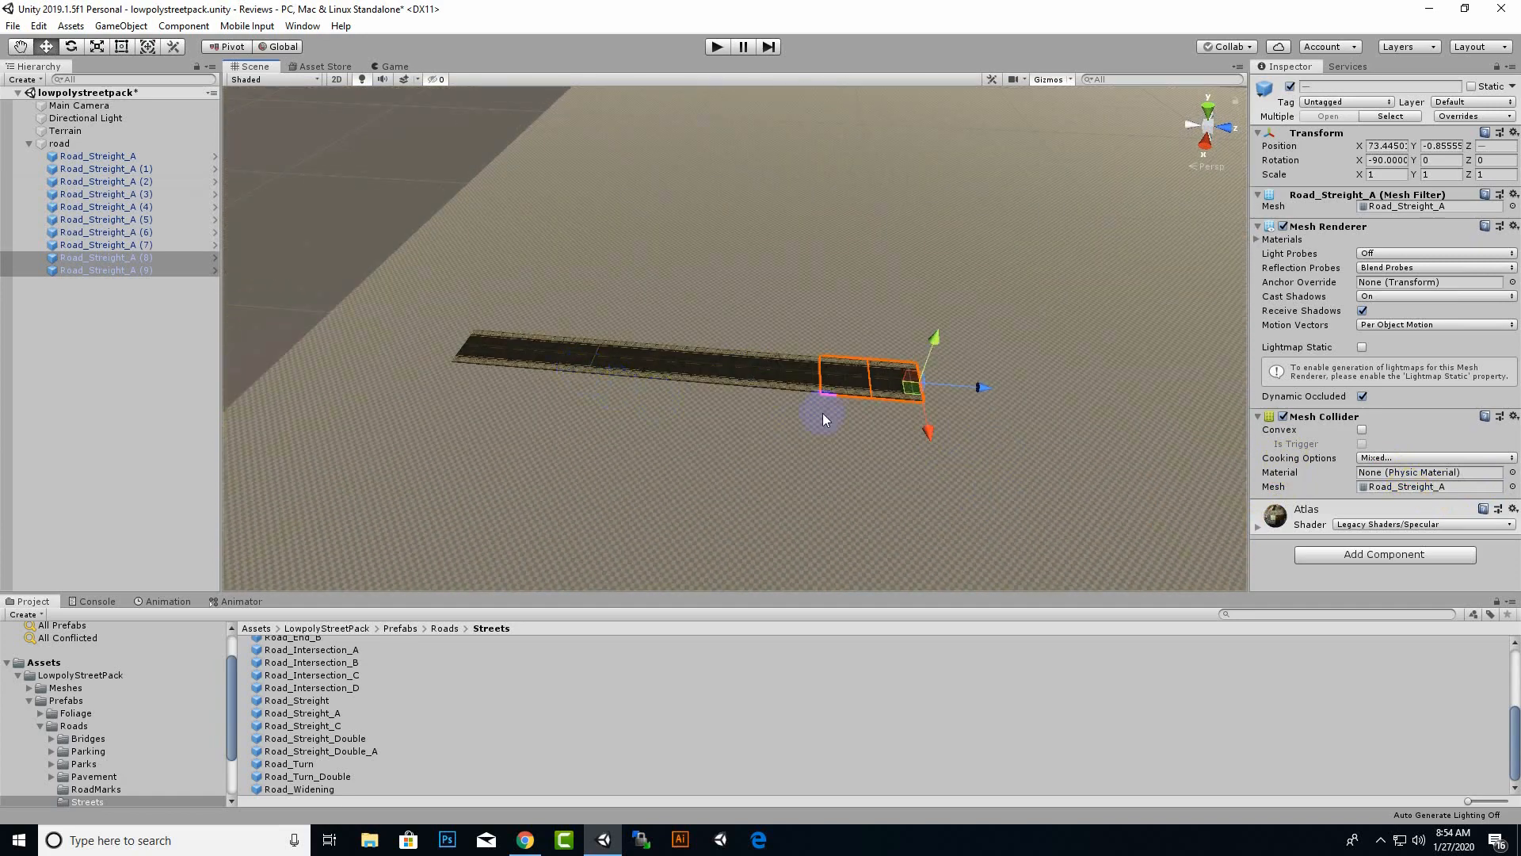
pyautogui.click(846, 444)
# Place a Road_Widening prefab, set its Y rotation to 90, and join its narrow side to the straight road's end.
pyautogui.scroll(3, 878, 427)
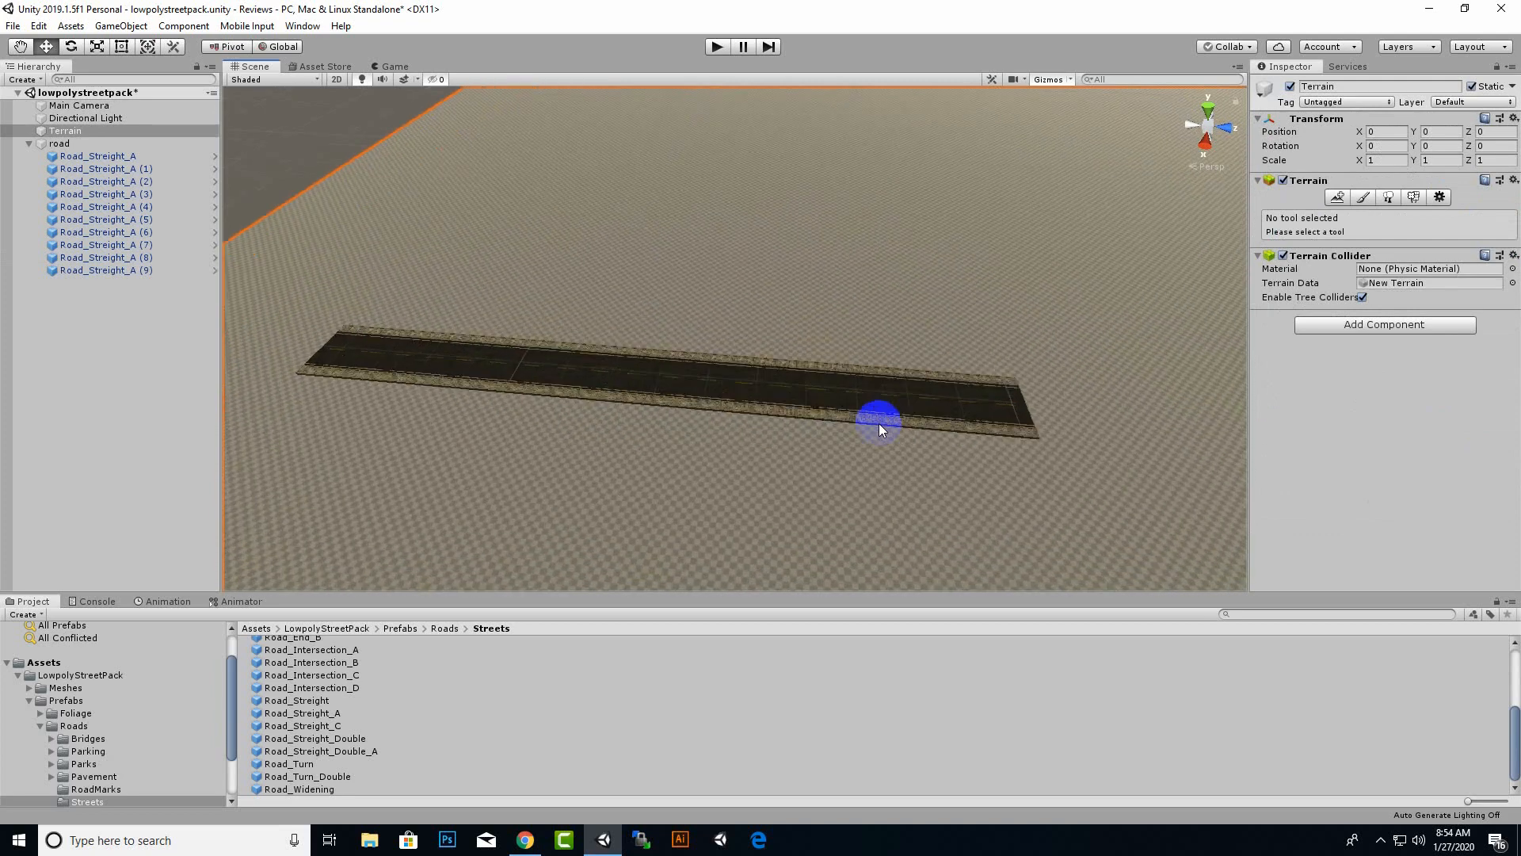
pyautogui.moveTo(898, 494); pyautogui.dragTo(700, 496, button='middle')
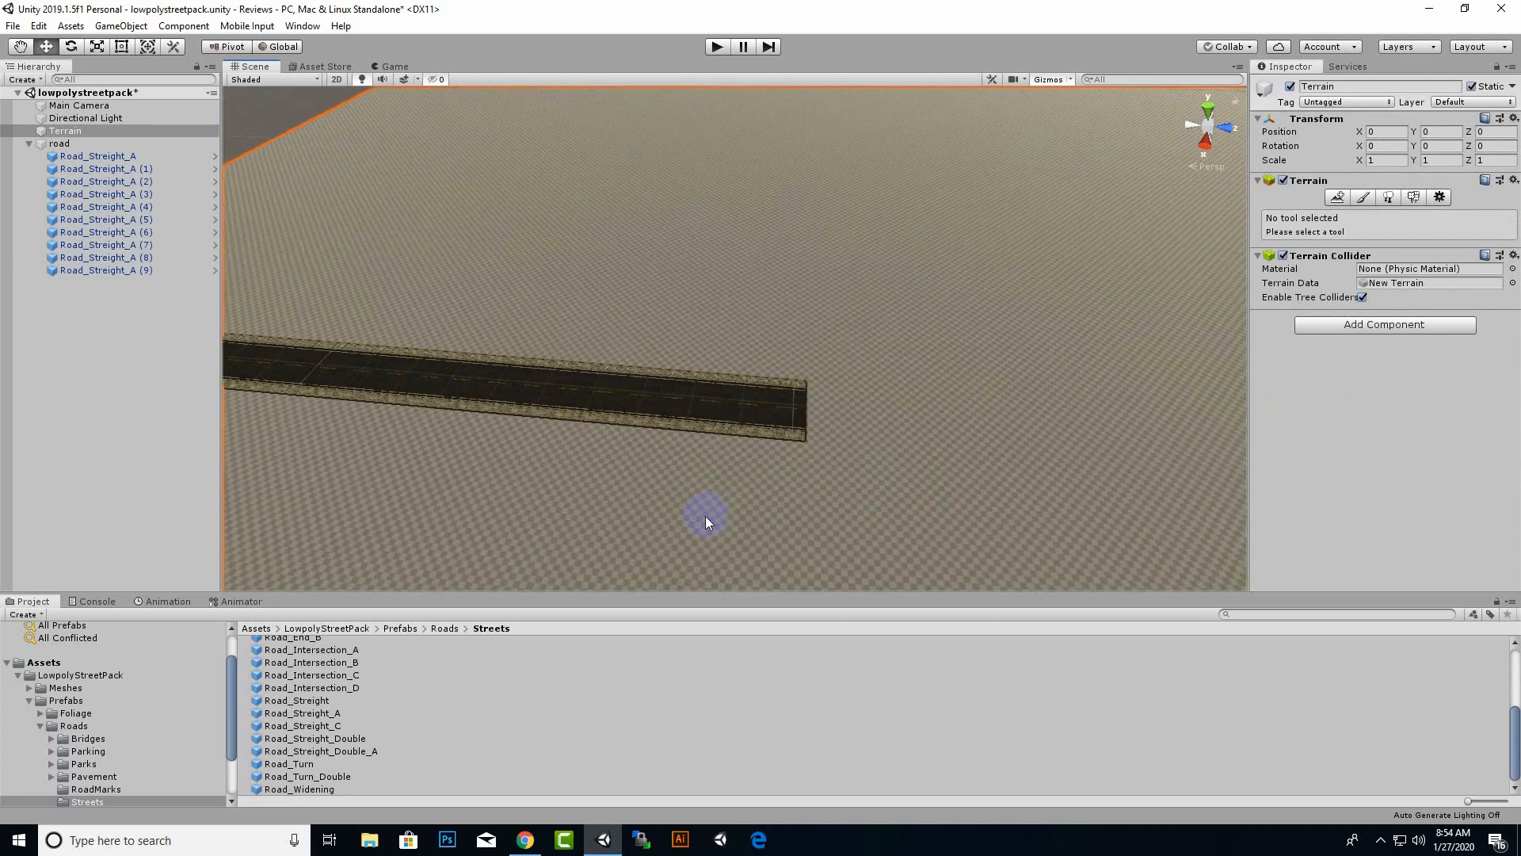
pyautogui.moveTo(310, 787); pyautogui.dragTo(864, 468)
pyautogui.write('90')
pyautogui.hotkey('ctrl', 'z')
pyautogui.click(1452, 157)
pyautogui.write('90')
pyautogui.moveTo(913, 431); pyautogui.dragTo(944, 433)
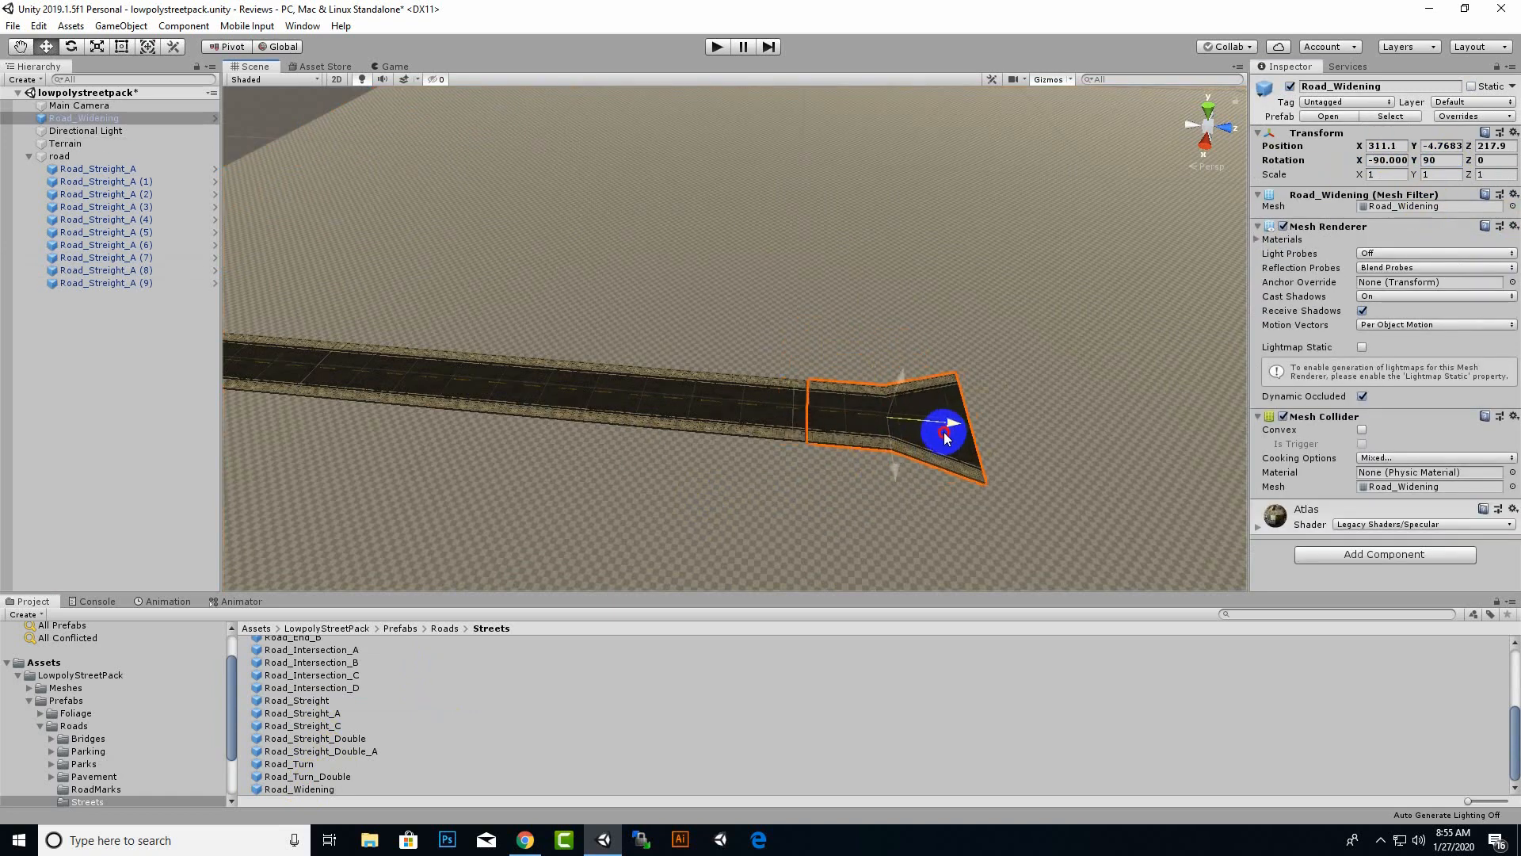
pyautogui.scroll(8, 944, 433)
pyautogui.click(953, 375)
pyautogui.scroll(-5, 953, 376)
# Place a Road_Streight_Double_A prefab against the widening's wide end and attach a duplicate of it end to end.
pyautogui.click(309, 753)
pyautogui.click(336, 740)
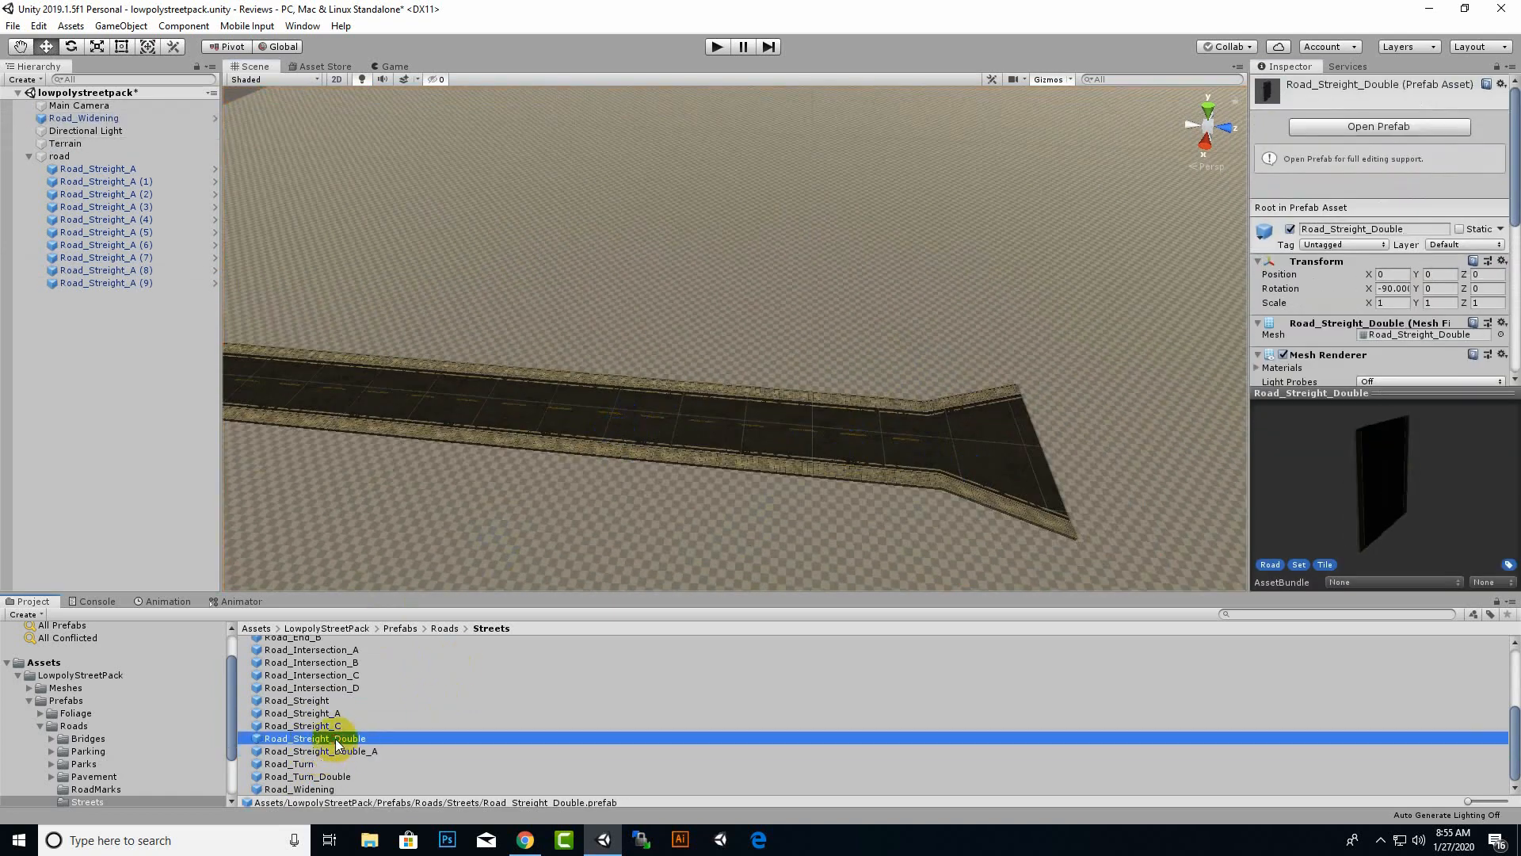
pyautogui.moveTo(333, 751); pyautogui.dragTo(1148, 466)
pyautogui.scroll(-3, 1148, 466)
pyautogui.moveTo(867, 511); pyautogui.dragTo(557, 523, button='middle')
pyautogui.hotkey('ctrl', 'd')
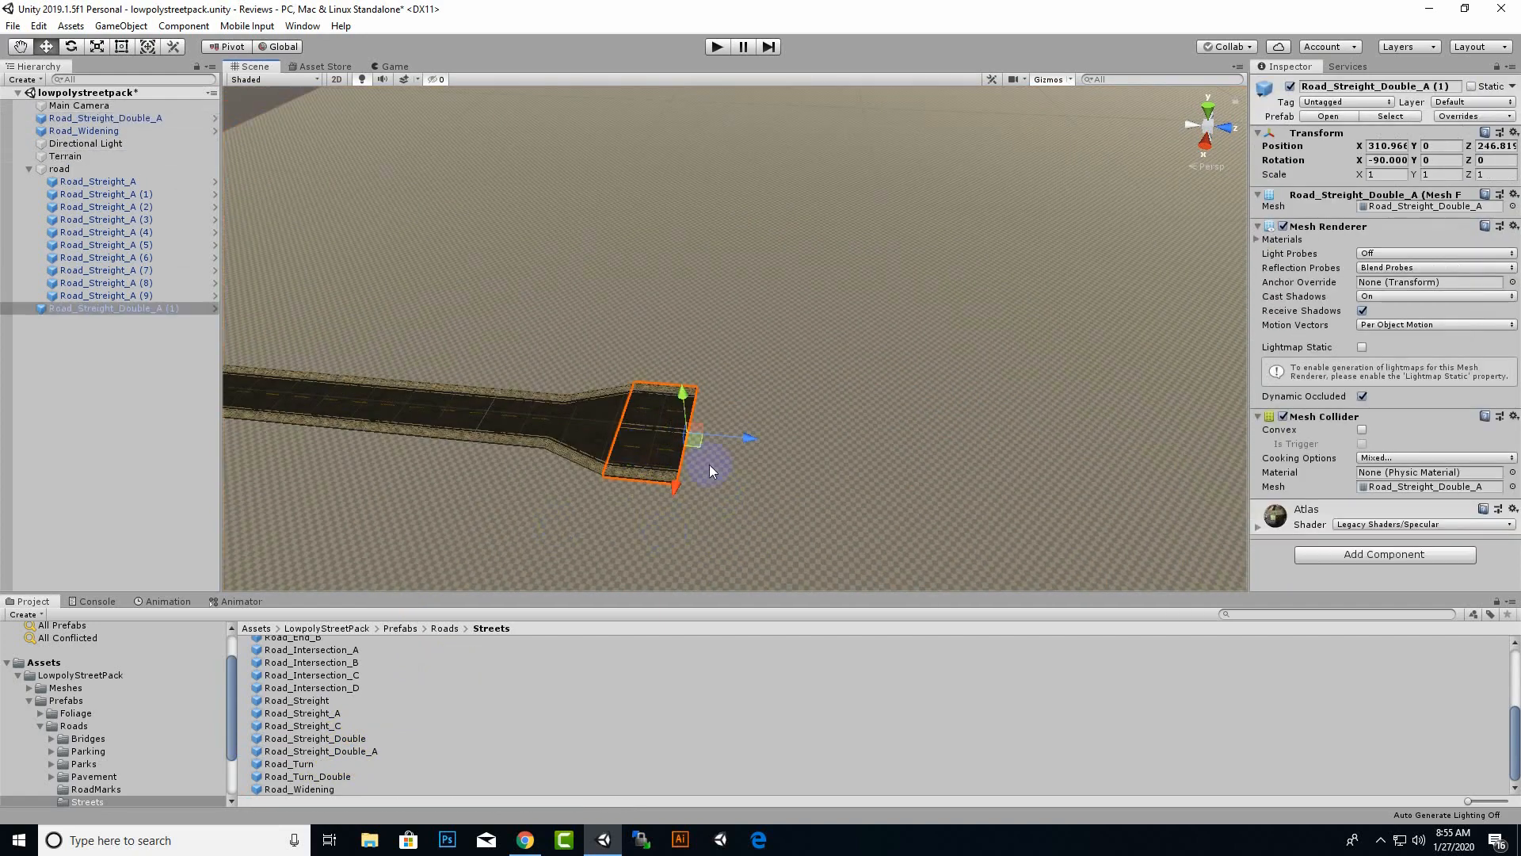
pyautogui.moveTo(748, 438); pyautogui.dragTo(818, 469)
# Move both double-width segments and the widening piece into the road parent object.
pyautogui.click(79, 118)
pyautogui.keyDown('ctrl'); pyautogui.click(79, 131); pyautogui.keyUp('ctrl')
pyautogui.keyDown('ctrl'); pyautogui.click(89, 309); pyautogui.keyUp('ctrl')
pyautogui.moveTo(111, 125); pyautogui.dragTo(63, 168)
# Duplicate the pair of double-width segments twice, lining the copies up to form a six-segment double road.
pyautogui.click(705, 451)
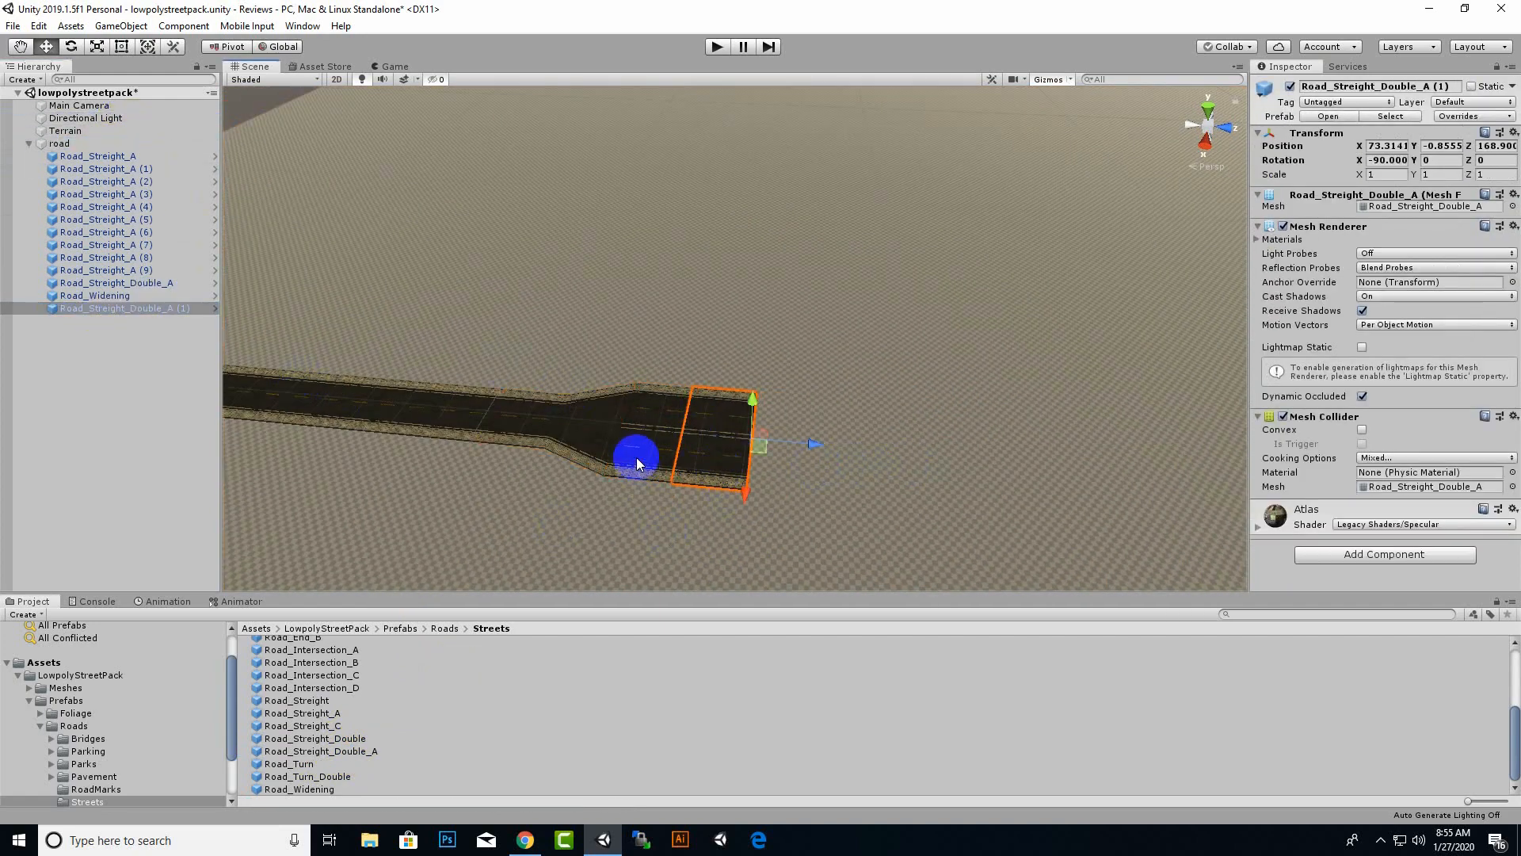
pyautogui.keyDown('ctrl'); pyautogui.click(637, 459); pyautogui.keyUp('ctrl')
pyautogui.hotkey('ctrl', 'd')
pyautogui.moveTo(813, 444); pyautogui.dragTo(1014, 462)
pyautogui.hotkey('ctrl', 'd')
# Place a Road_Turn_Double prefab, set its Y rotation to 90, and join it to the end of the double road.
pyautogui.click(315, 751)
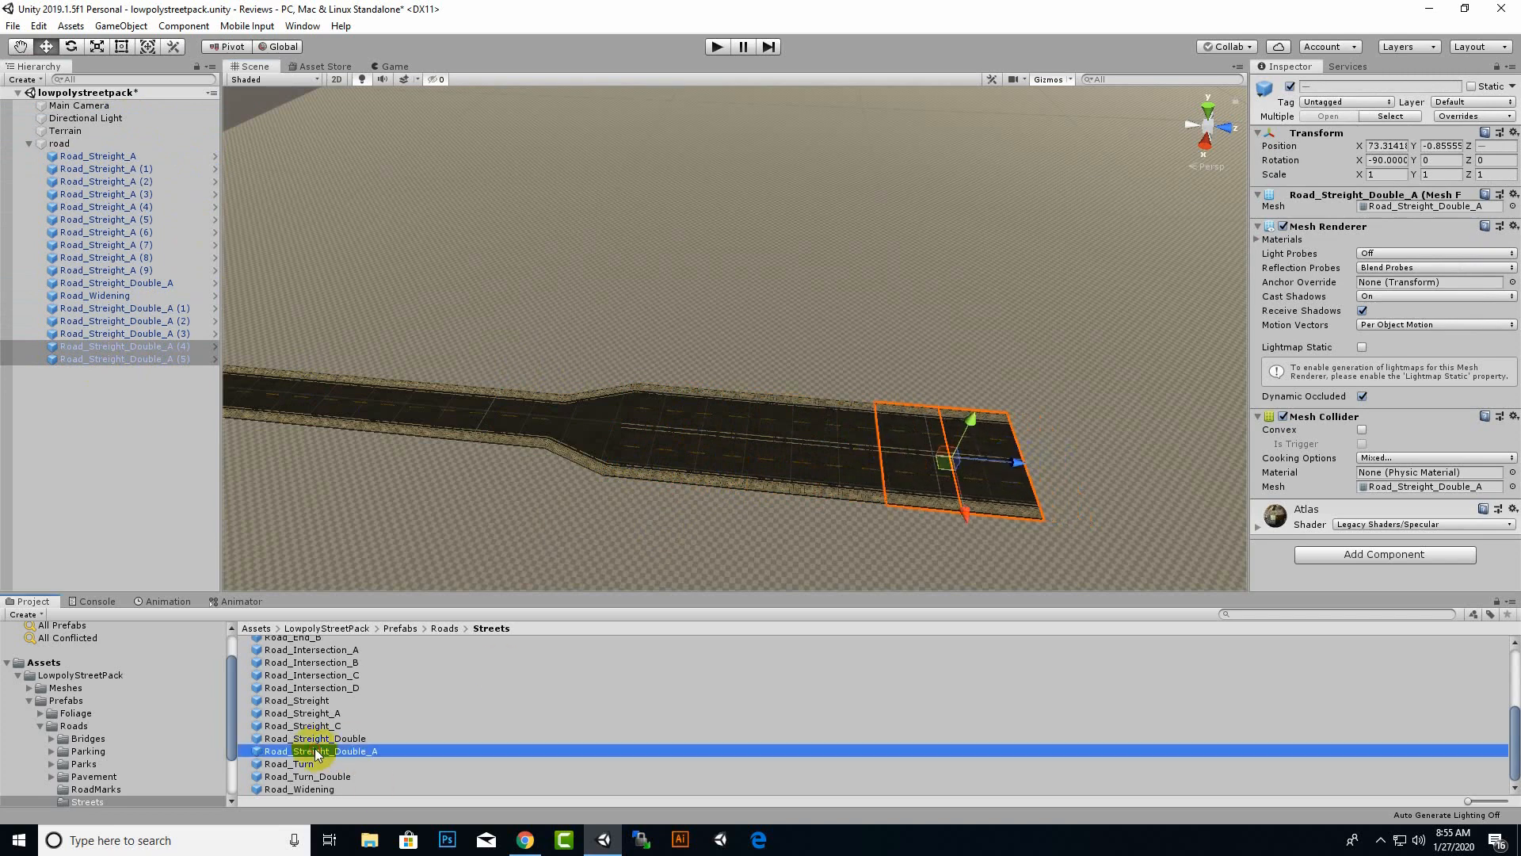
pyautogui.click(306, 764)
pyautogui.click(321, 777)
pyautogui.click(324, 789)
pyautogui.moveTo(331, 778); pyautogui.dragTo(1014, 460)
pyautogui.click(1426, 161)
pyautogui.write('90')
pyautogui.moveTo(1064, 413); pyautogui.dragTo(1204, 478)
# Place a Road_Intersection_D prefab with its stem joined to the open end of the double turn.
pyautogui.scroll(-4, 563, 442)
pyautogui.moveTo(563, 442); pyautogui.dragTo(273, 485, button='middle')
pyautogui.scroll(4, 610, 534)
pyautogui.click(610, 534)
pyautogui.click(317, 764)
pyautogui.click(315, 742)
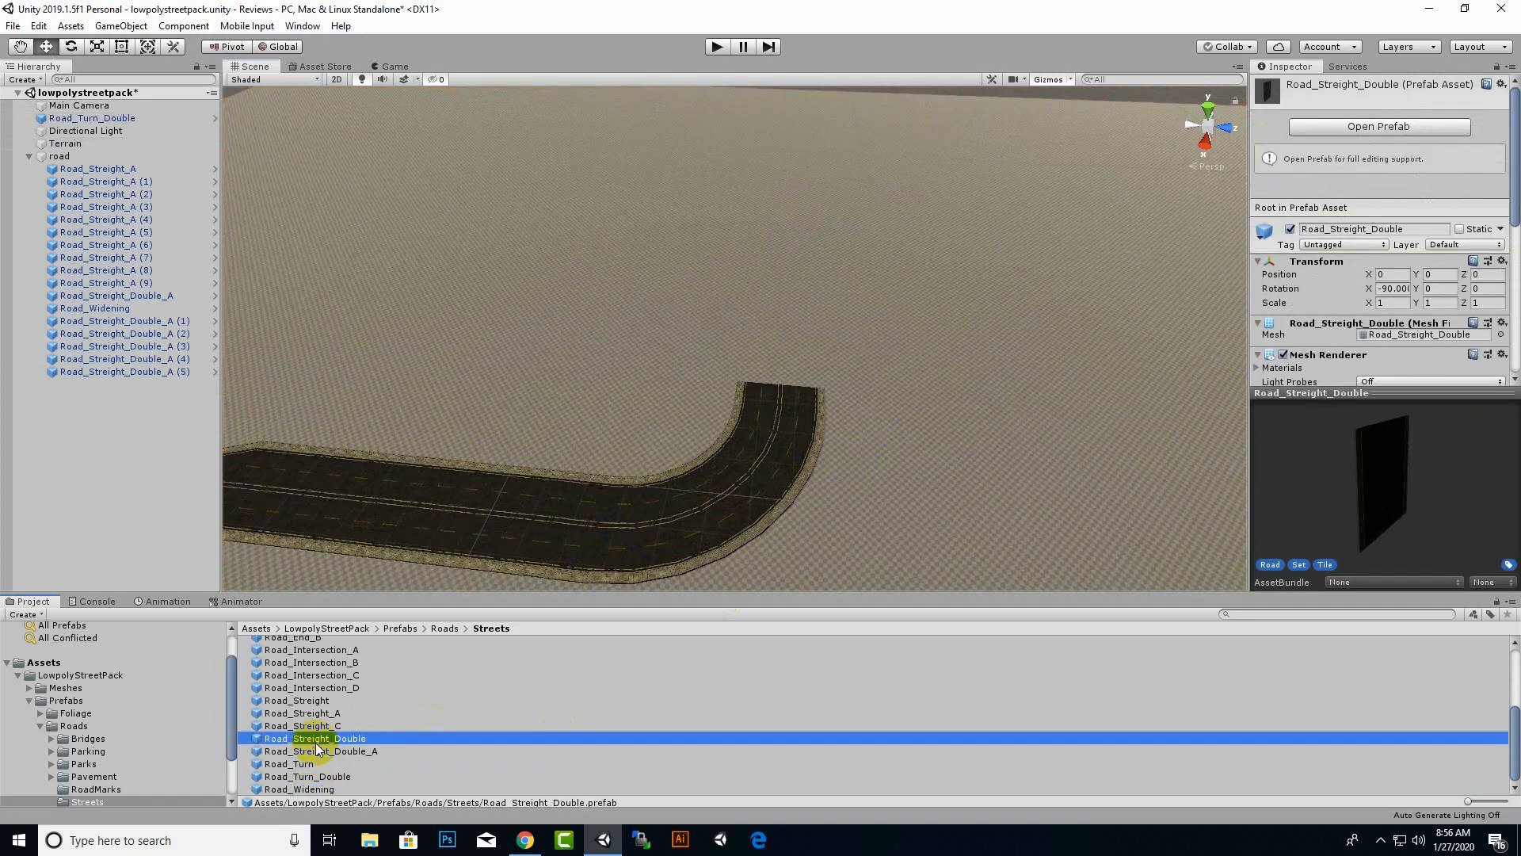
pyautogui.click(311, 688)
pyautogui.moveTo(317, 687); pyautogui.dragTo(849, 415)
# Duplicate a double-width straight segment twice and attach one copy to each side arm of the intersection.
pyautogui.click(564, 540)
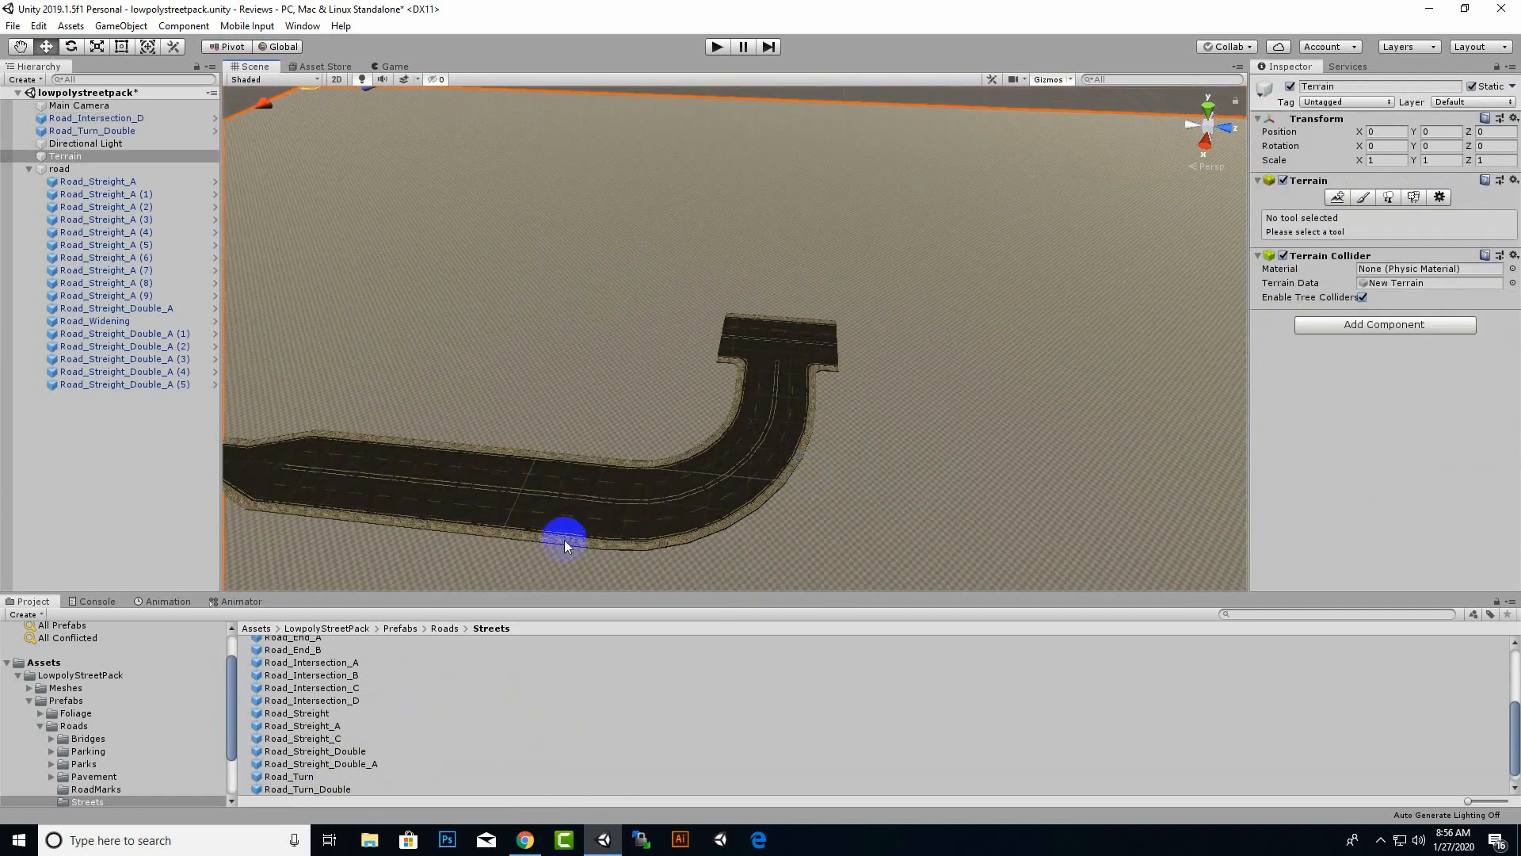
pyautogui.click(354, 520)
pyautogui.hotkey('ctrl', 'd')
pyautogui.moveTo(294, 526); pyautogui.dragTo(434, 372)
pyautogui.moveTo(516, 336); pyautogui.dragTo(754, 402)
pyautogui.scroll(6, 748, 407)
pyautogui.moveTo(673, 366); pyautogui.dragTo(670, 372)
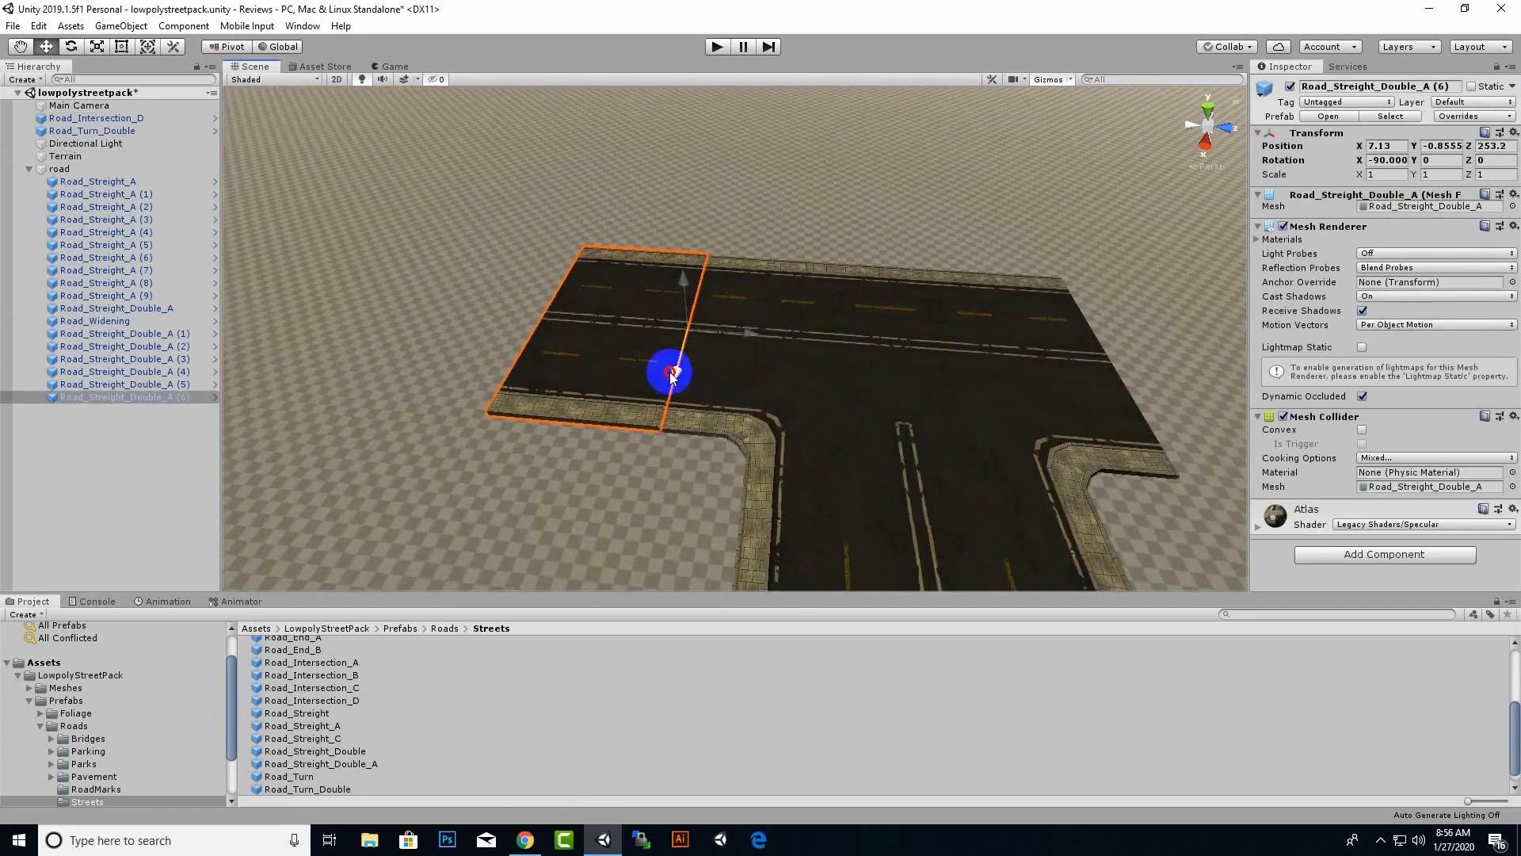
pyautogui.hotkey('ctrl', 'd')
pyautogui.moveTo(751, 333); pyautogui.dragTo(1275, 461)
pyautogui.scroll(-4, 1189, 476)
pyautogui.moveTo(1085, 493); pyautogui.dragTo(949, 515, button='middle')
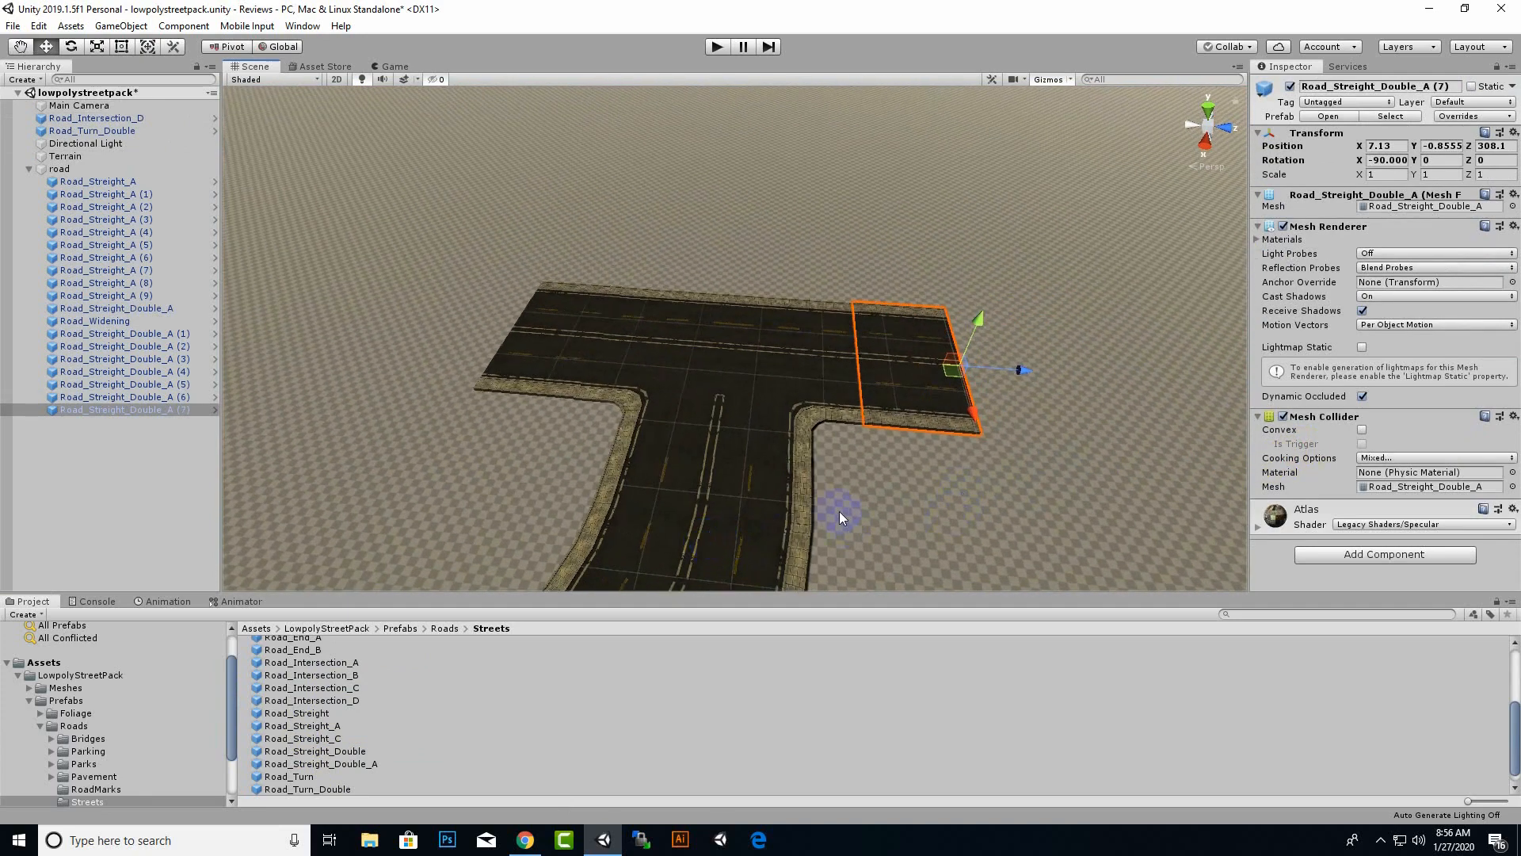
# Duplicate the Road_Intersection_D piece twice and attach a copy to each end of the cross street.
pyautogui.click(723, 443)
pyautogui.hotkey('ctrl', 'd')
pyautogui.moveTo(781, 370); pyautogui.dragTo(1143, 497)
pyautogui.scroll(-2, 958, 492)
pyautogui.hotkey('ctrl', 'd')
pyautogui.moveTo(1096, 389); pyautogui.dragTo(436, 530)
# Duplicate the double-width straight segment twice and extend both outer ends of the cross street with the copies.
pyautogui.click(1038, 424)
pyautogui.click(880, 360)
pyautogui.hotkey('ctrl', 'd')
pyautogui.moveTo(978, 365); pyautogui.dragTo(1284, 432)
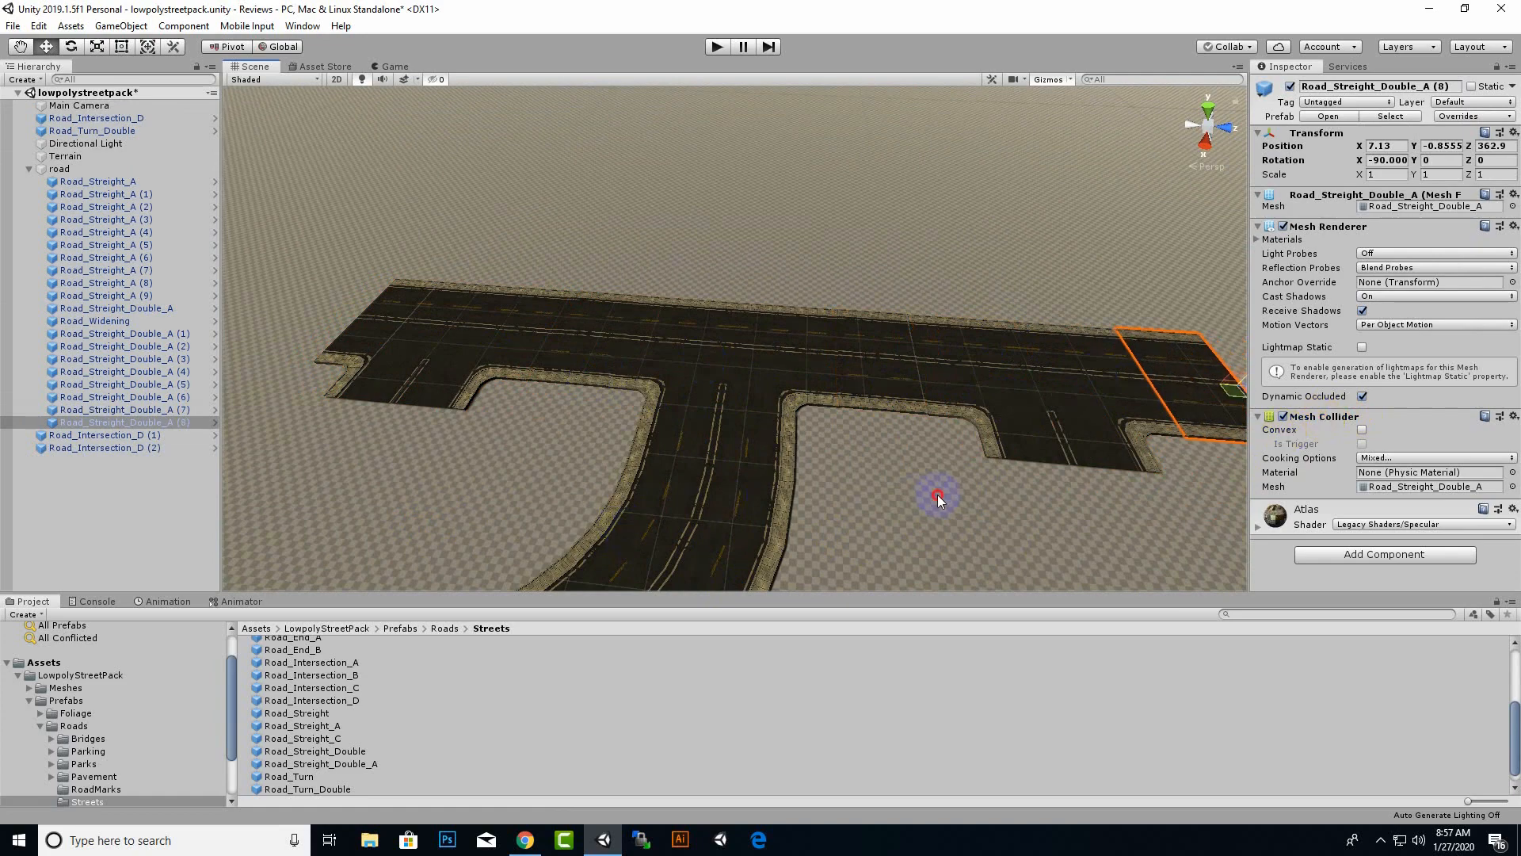
pyautogui.scroll(-3, 938, 494)
pyautogui.hotkey('ctrl', 'd')
pyautogui.moveTo(1216, 386); pyautogui.dragTo(402, 521)
pyautogui.click(842, 484)
pyautogui.scroll(-7, 842, 485)
pyautogui.click(301, 701)
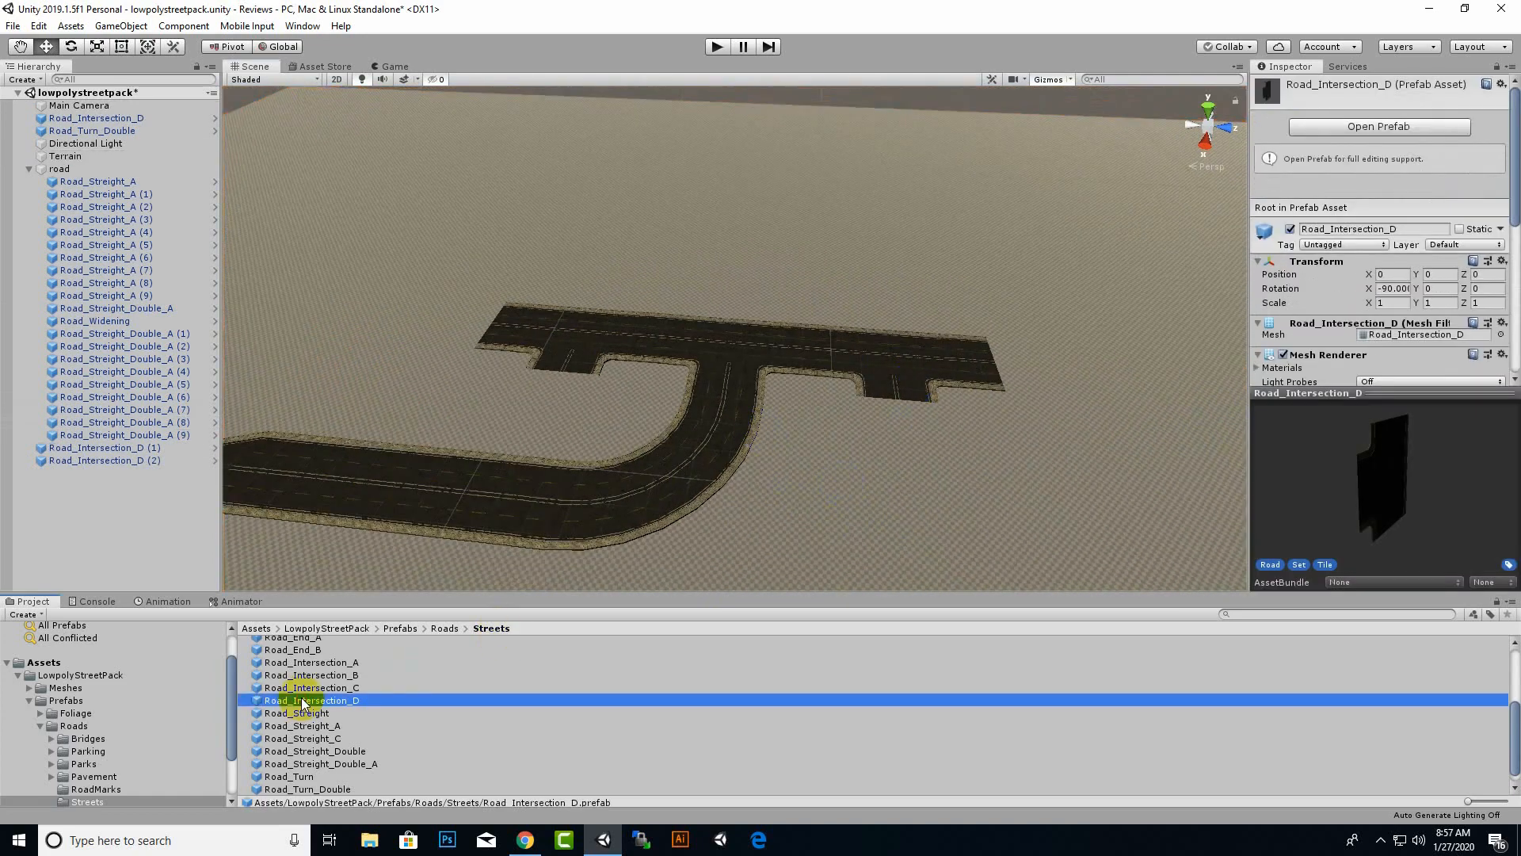
pyautogui.click(305, 685)
pyautogui.click(312, 660)
pyautogui.click(306, 649)
pyautogui.moveTo(304, 649); pyautogui.dragTo(803, 516)
pyautogui.press('Delete')
# Place a Road_End_A prefab near an outer intersection, set its Y rotation to 180, and turn it to Z rotation 90.
pyautogui.click(294, 643)
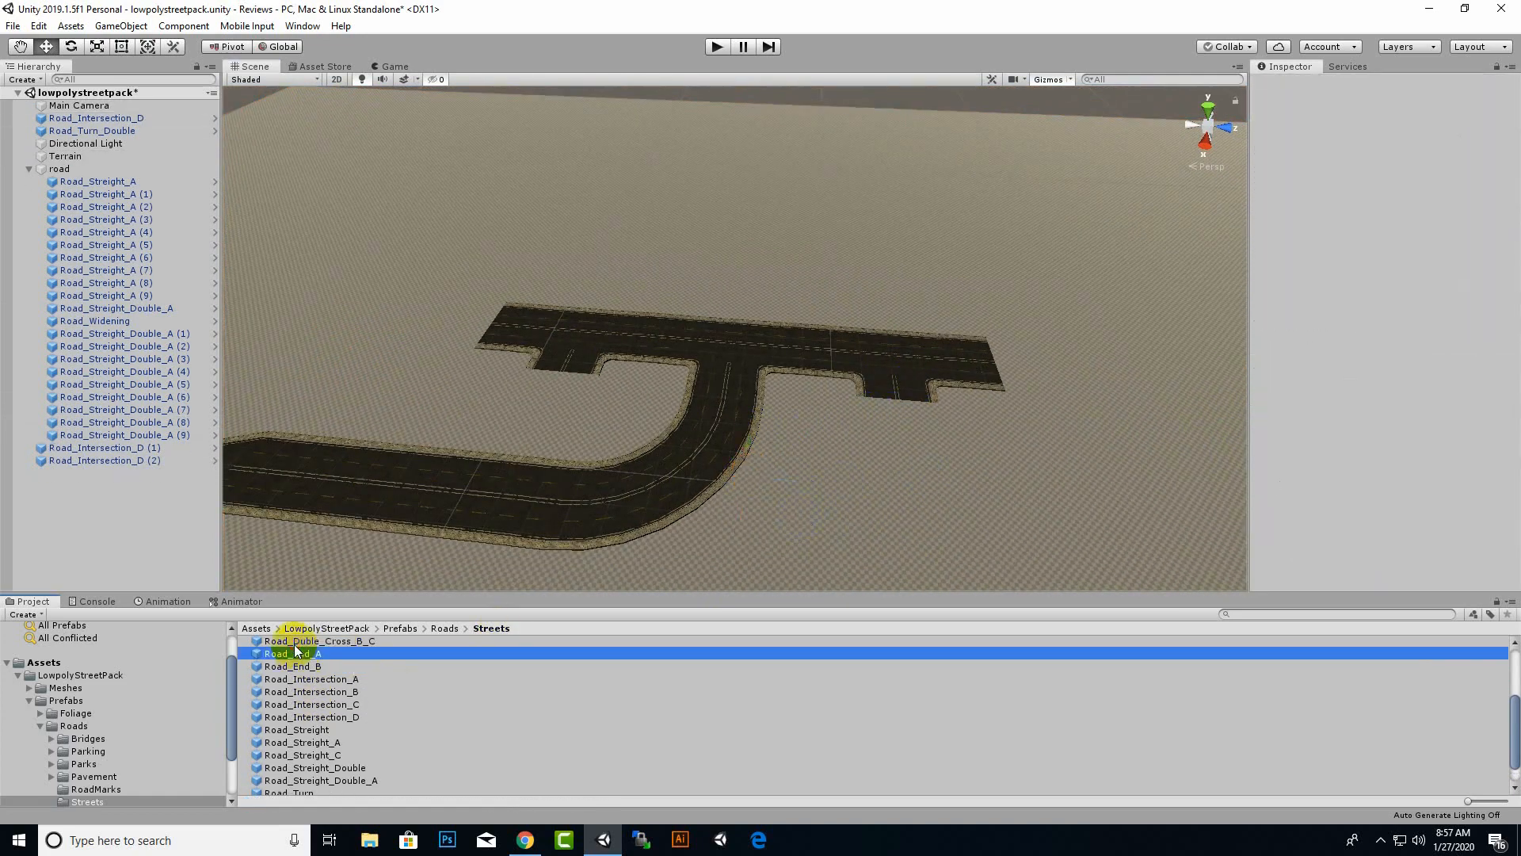
pyautogui.scroll(3, 357, 723)
pyautogui.moveTo(313, 757); pyautogui.dragTo(855, 416)
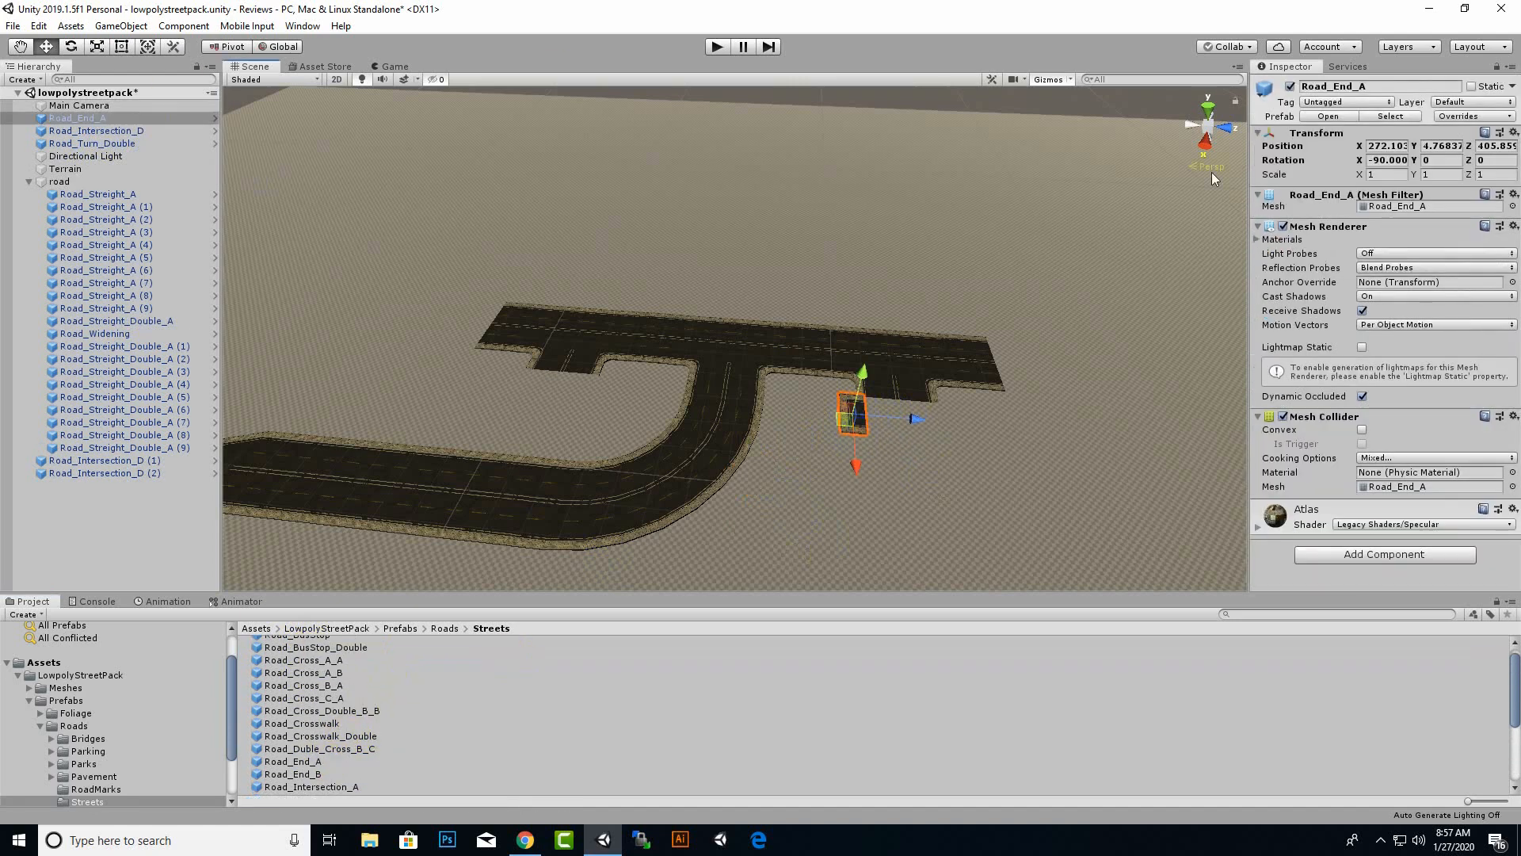
pyautogui.write('180')
pyautogui.press('Return')
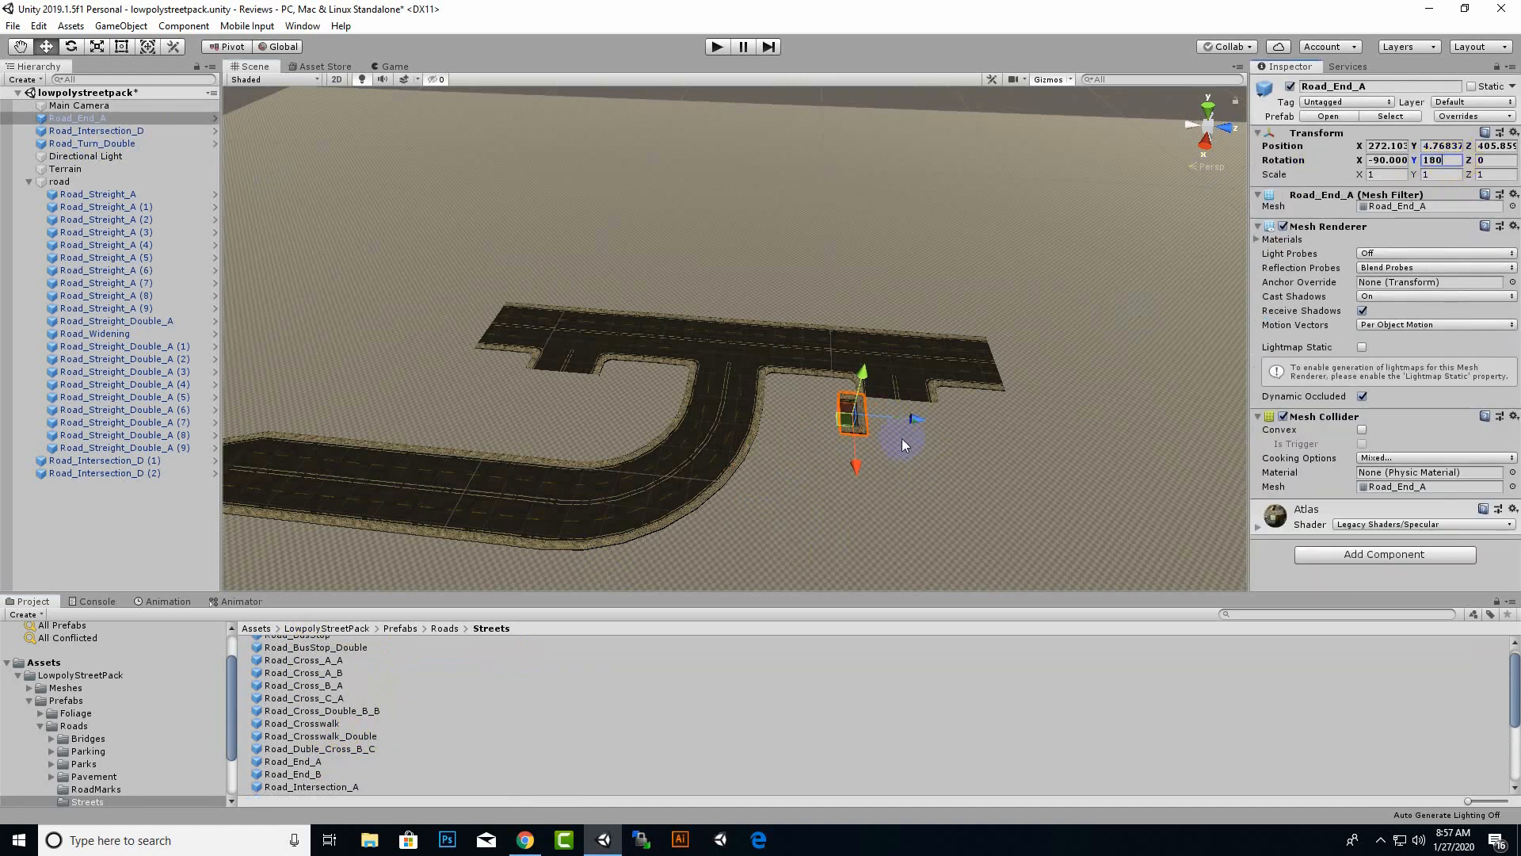
pyautogui.scroll(3, 901, 439)
pyautogui.press('e')
pyautogui.moveTo(935, 516); pyautogui.dragTo(723, 502)
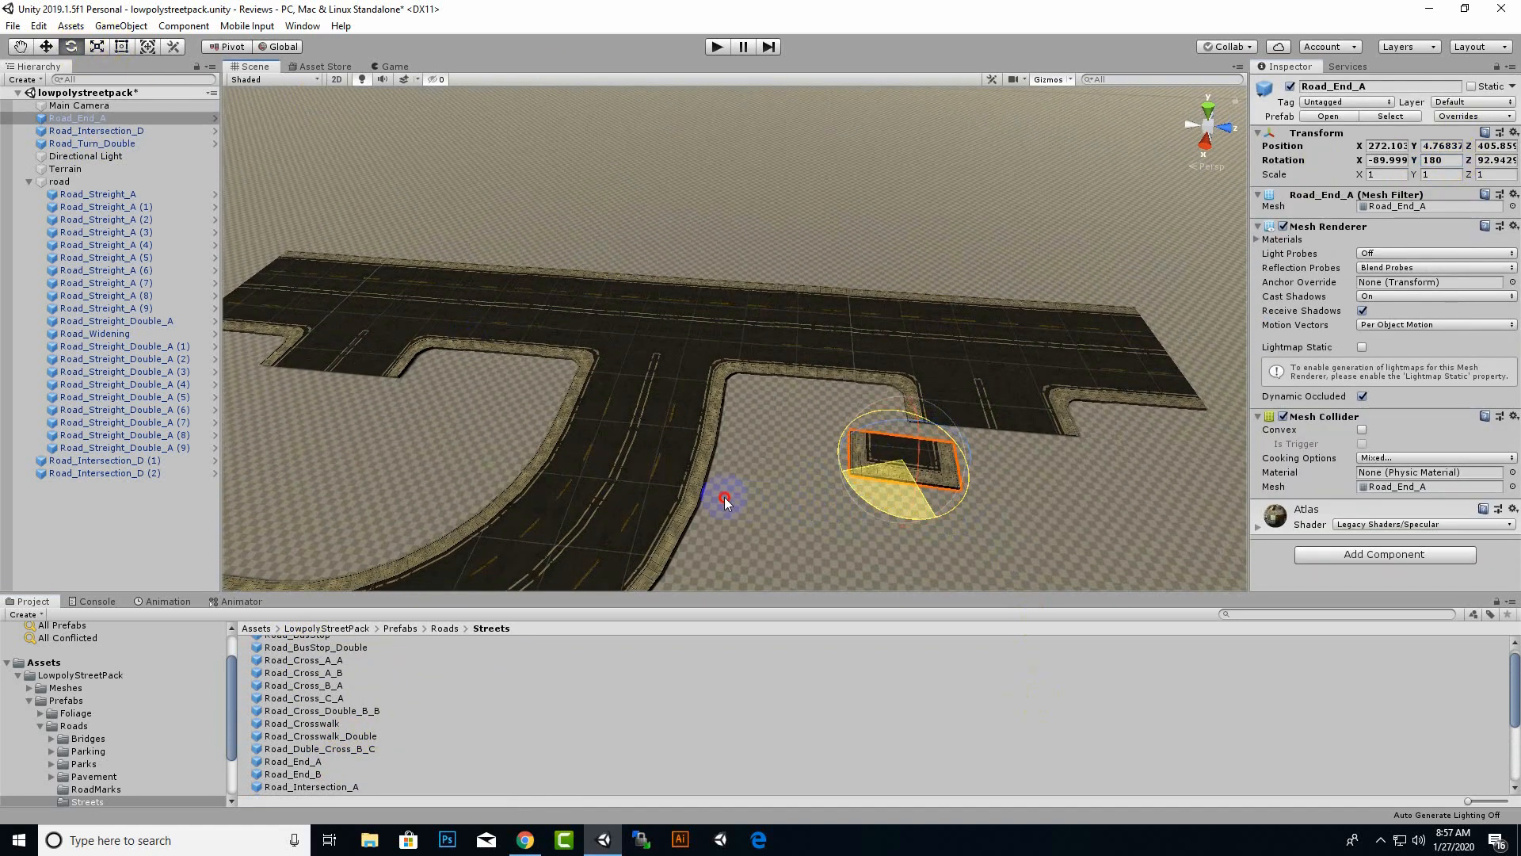
# Move the Road_End_A piece against the intersection's open branch and stretch its X scale to about 1.67 to match the road width.
pyautogui.click(46, 47)
pyautogui.moveTo(964, 468); pyautogui.dragTo(1052, 505)
pyautogui.moveTo(1053, 505); pyautogui.dragTo(852, 406, button='middle')
pyautogui.scroll(4, 856, 428)
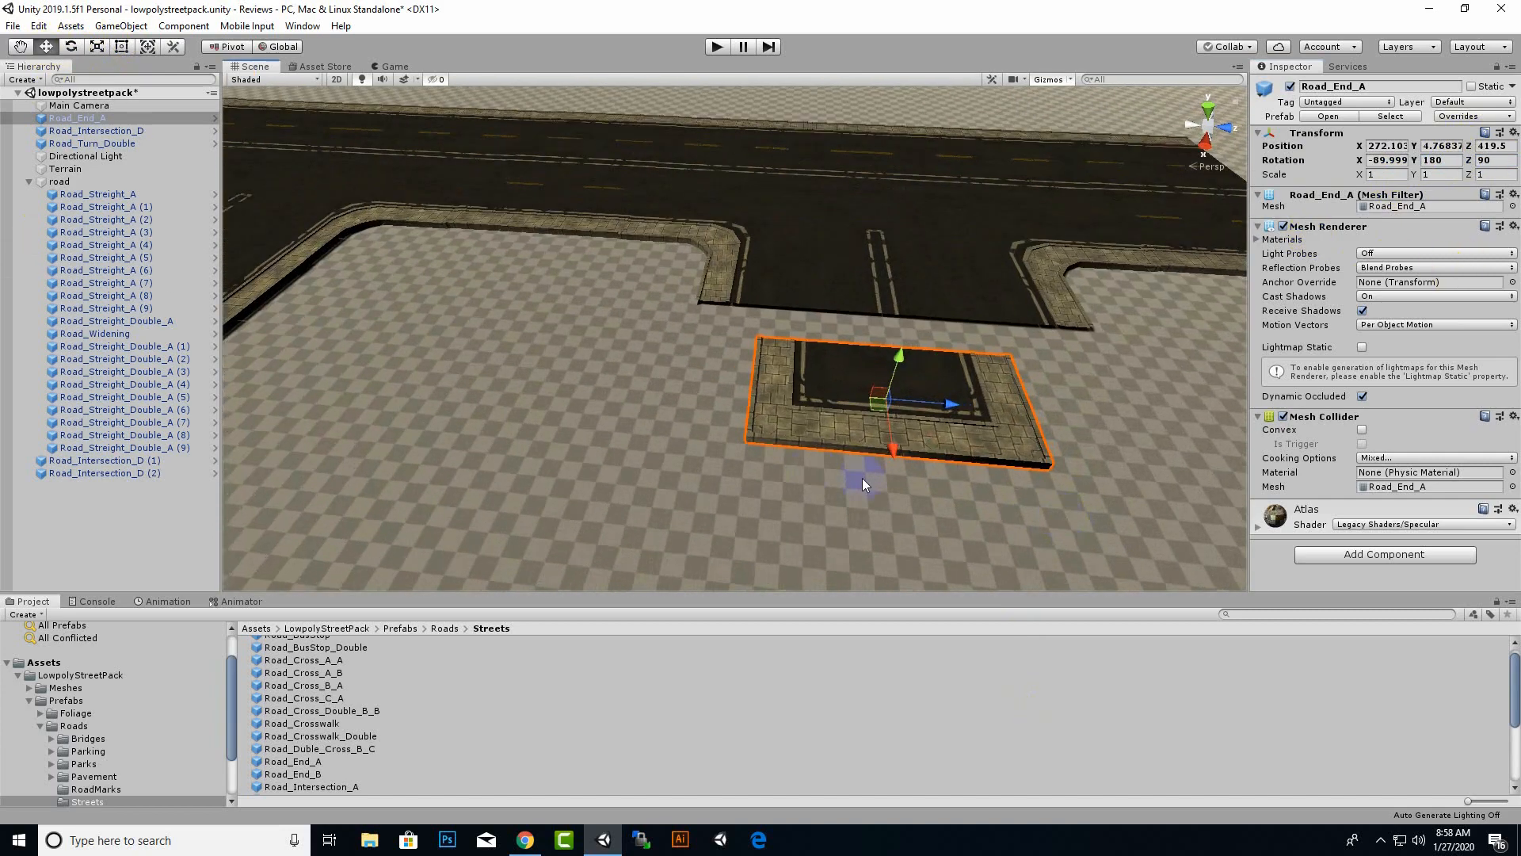
pyautogui.moveTo(893, 450); pyautogui.dragTo(887, 415)
pyautogui.click(97, 47)
pyautogui.moveTo(945, 366)
pyautogui.mouseDown()
pyautogui.moveTo(981, 388)
pyautogui.moveTo(959, 366)
pyautogui.mouseUp()
pyautogui.press('w')
pyautogui.press('r')
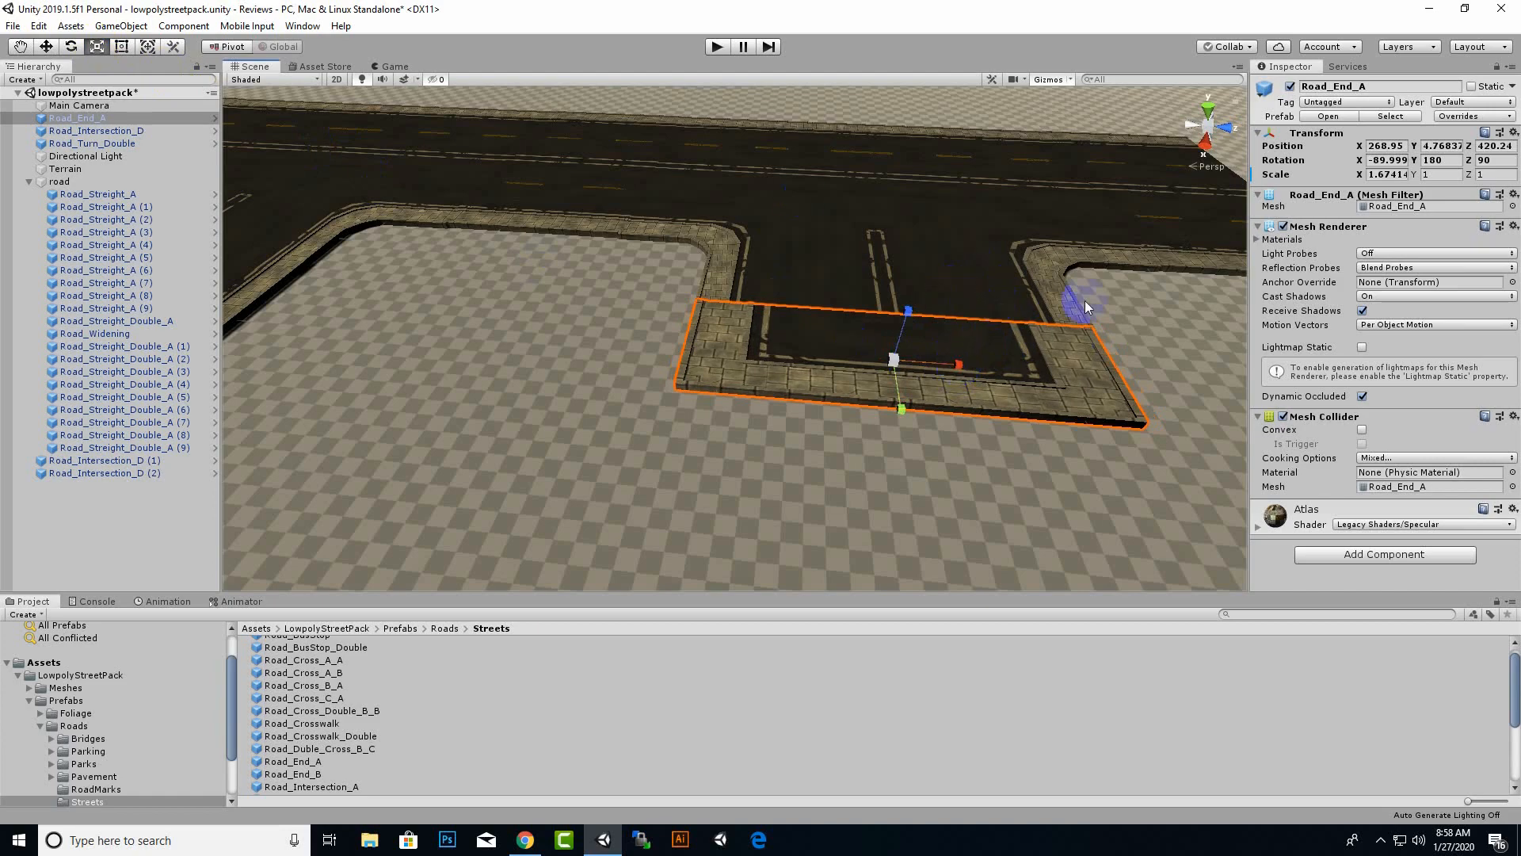
# Duplicate the scaled road end and place the copy on the other outer intersection's open branch.
pyautogui.keyDown('alt'); pyautogui.moveTo(1086, 307); pyautogui.dragTo(1151, 472); pyautogui.keyUp('alt')
pyautogui.scroll(-5, 880, 341)
pyautogui.press('w')
pyautogui.scroll(-6, 793, 381)
pyautogui.moveTo(780, 392); pyautogui.dragTo(900, 420, button='middle')
pyautogui.hotkey('ctrl', 'd')
pyautogui.moveTo(968, 348); pyautogui.dragTo(645, 461)
# Duplicate the road end again, set its Z rotation to 180, and fit it to the cross street's open end.
pyautogui.hotkey('ctrl', 'd')
pyautogui.moveTo(622, 385); pyautogui.dragTo(483, 448)
pyautogui.moveTo(399, 453); pyautogui.dragTo(247, 461)
pyautogui.click(71, 47)
pyautogui.click(1495, 160)
pyautogui.write('180')
pyautogui.click(46, 47)
pyautogui.scroll(3, 474, 446)
pyautogui.scroll(4, 667, 423)
pyautogui.moveTo(474, 445); pyautogui.dragTo(683, 414, button='middle')
pyautogui.moveTo(531, 355); pyautogui.dragTo(537, 332)
pyautogui.moveTo(595, 299); pyautogui.dragTo(911, 261)
pyautogui.hotkey('ctrl', 'd')
pyautogui.moveTo(871, 333); pyautogui.dragTo(515, 348, button='middle')
pyautogui.moveTo(515, 310); pyautogui.dragTo(1046, 250)
pyautogui.moveTo(995, 440); pyautogui.dragTo(720, 512, button='middle')
pyautogui.click(71, 47)
pyautogui.moveTo(768, 366); pyautogui.dragTo(441, 448)
pyautogui.press('Delete')
# Browse from the street prefabs to the QuickBuilds folder of the Bridges prefabs.
pyautogui.click(305, 724)
pyautogui.scroll(-3, 388, 760)
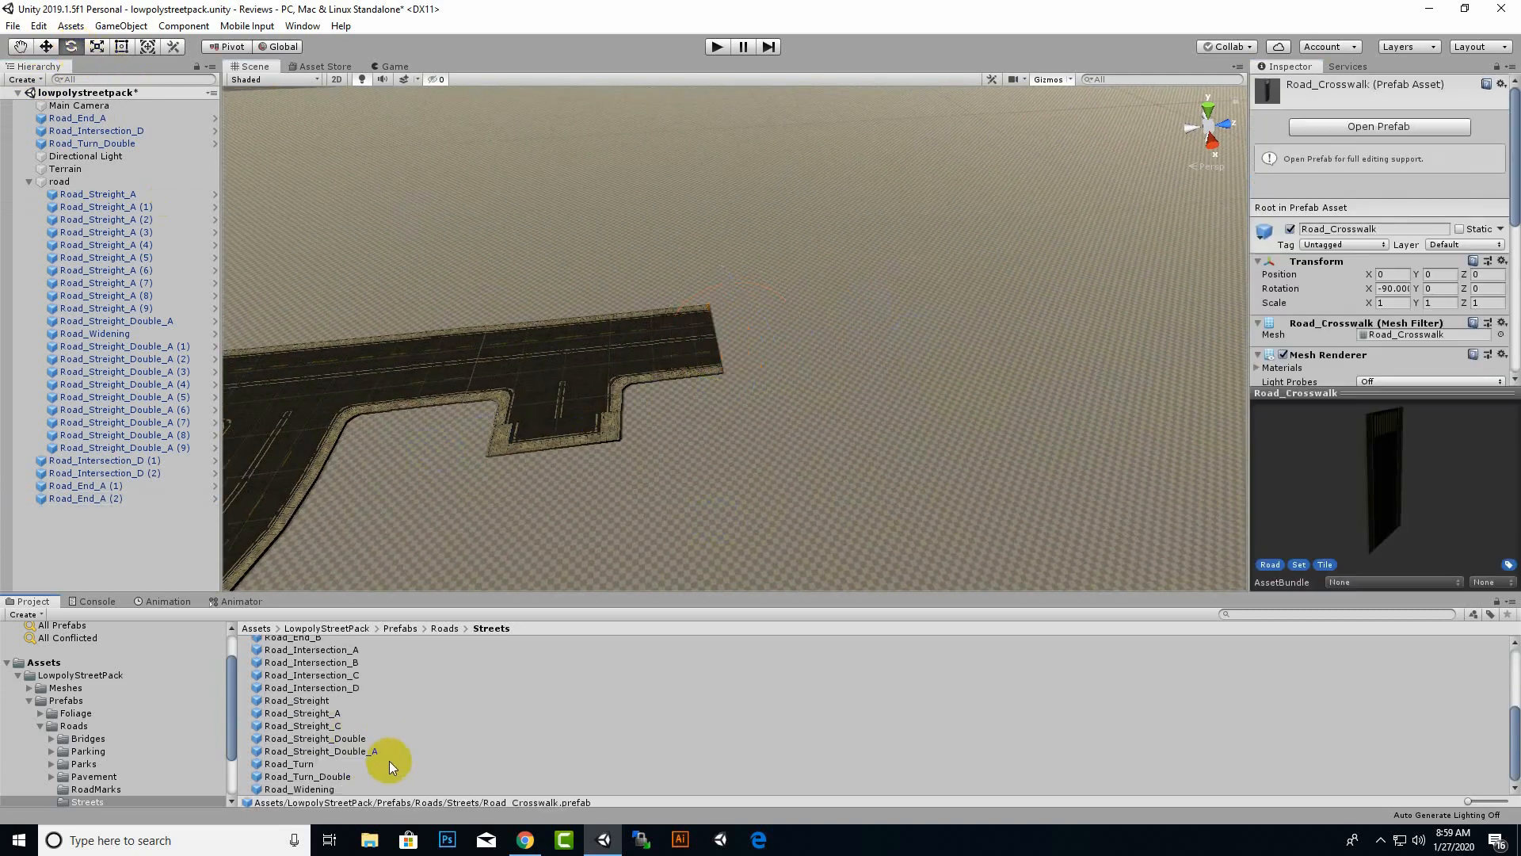
pyautogui.press('BackSpace')
pyautogui.doubleClick(282, 645)
pyautogui.doubleClick(282, 645)
pyautogui.press('BackSpace')
pyautogui.doubleClick(287, 656)
pyautogui.click(324, 645)
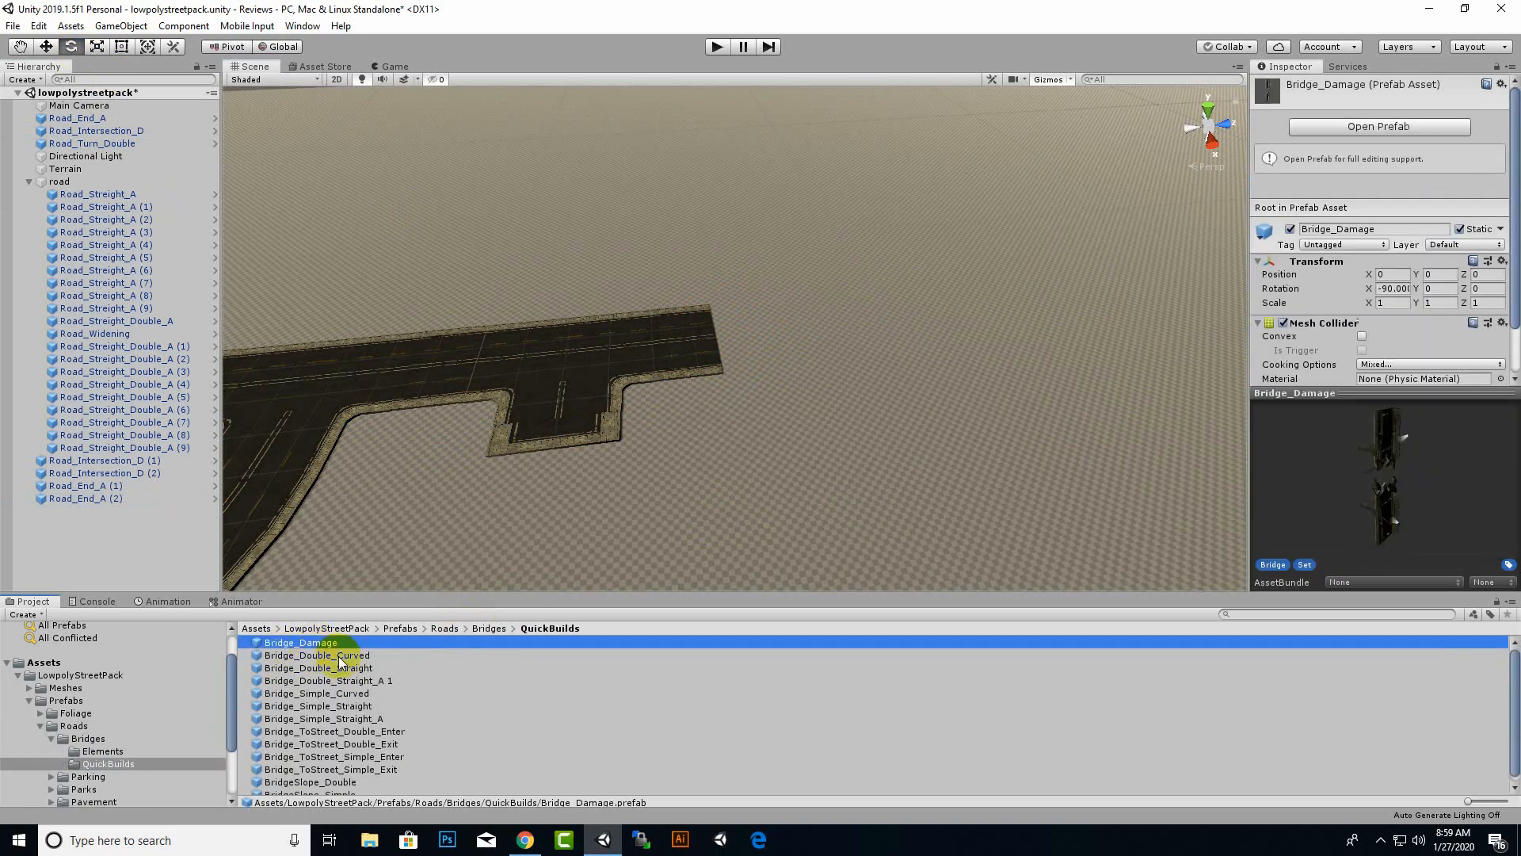
# Place a Bridge_ToStreet_Double_Enter prefab, after discarding a trial BridgeSlope_Simple, and join its street end to the cross street.
pyautogui.moveTo(333, 792); pyautogui.dragTo(767, 343)
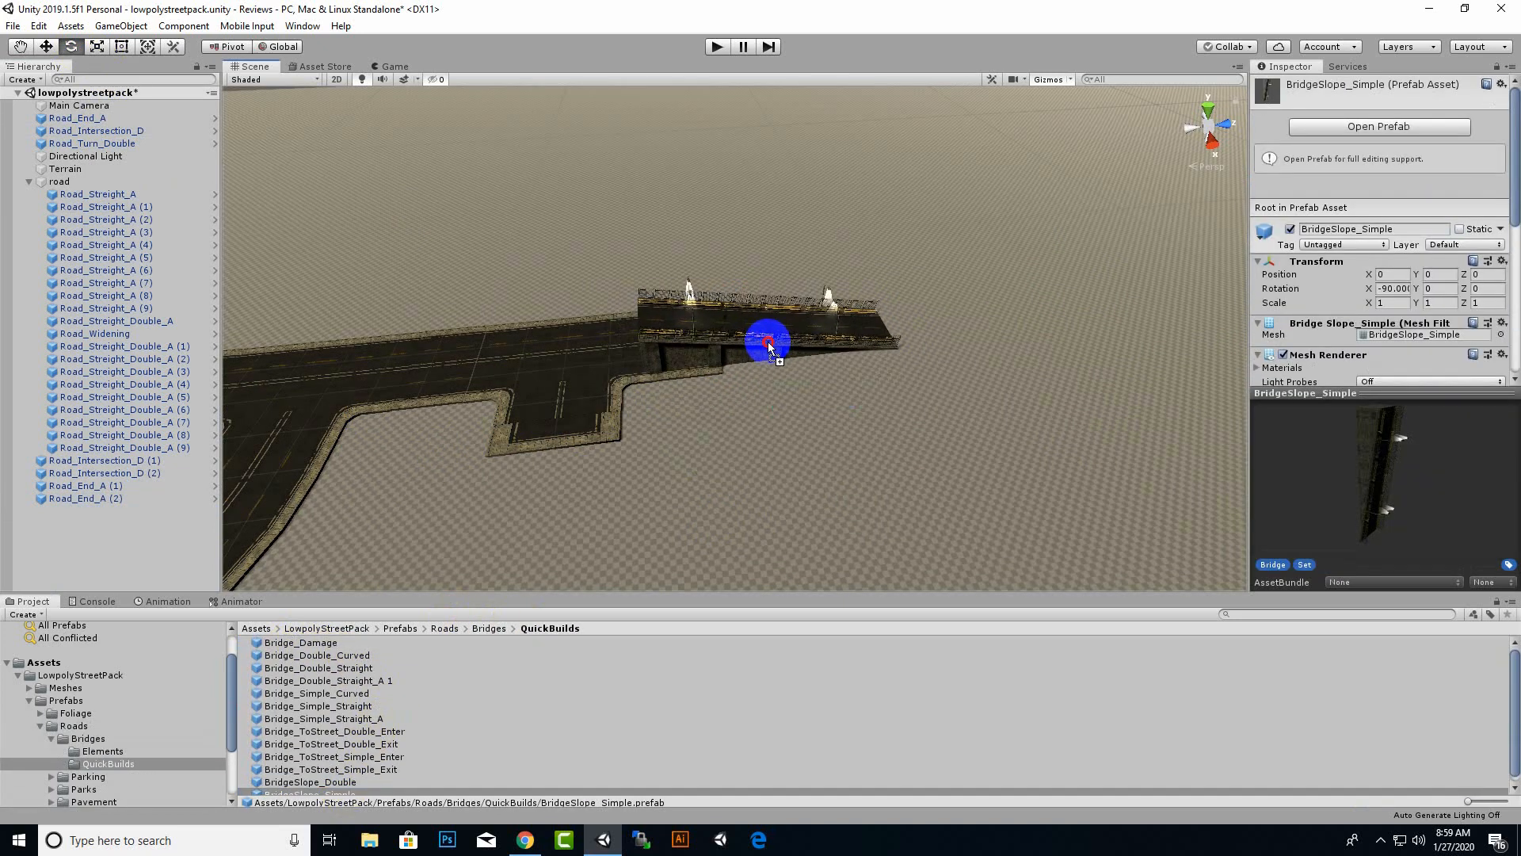
pyautogui.press('Delete')
pyautogui.moveTo(336, 730); pyautogui.dragTo(474, 297)
pyautogui.click(46, 46)
pyautogui.moveTo(679, 406); pyautogui.dragTo(347, 482)
pyautogui.keyDown('alt'); pyautogui.moveTo(356, 396); pyautogui.dragTo(674, 356); pyautogui.keyUp('alt')
pyautogui.moveTo(727, 317); pyautogui.dragTo(609, 305)
pyautogui.keyDown('alt'); pyautogui.moveTo(713, 420); pyautogui.dragTo(965, 411); pyautogui.keyUp('alt')
pyautogui.moveTo(1102, 343)
pyautogui.mouseDown()
pyautogui.moveTo(754, 330)
pyautogui.moveTo(1085, 385)
pyautogui.moveTo(1114, 342)
pyautogui.mouseUp()
pyautogui.click(754, 330)
pyautogui.scroll(-5, 754, 329)
pyautogui.click(332, 769)
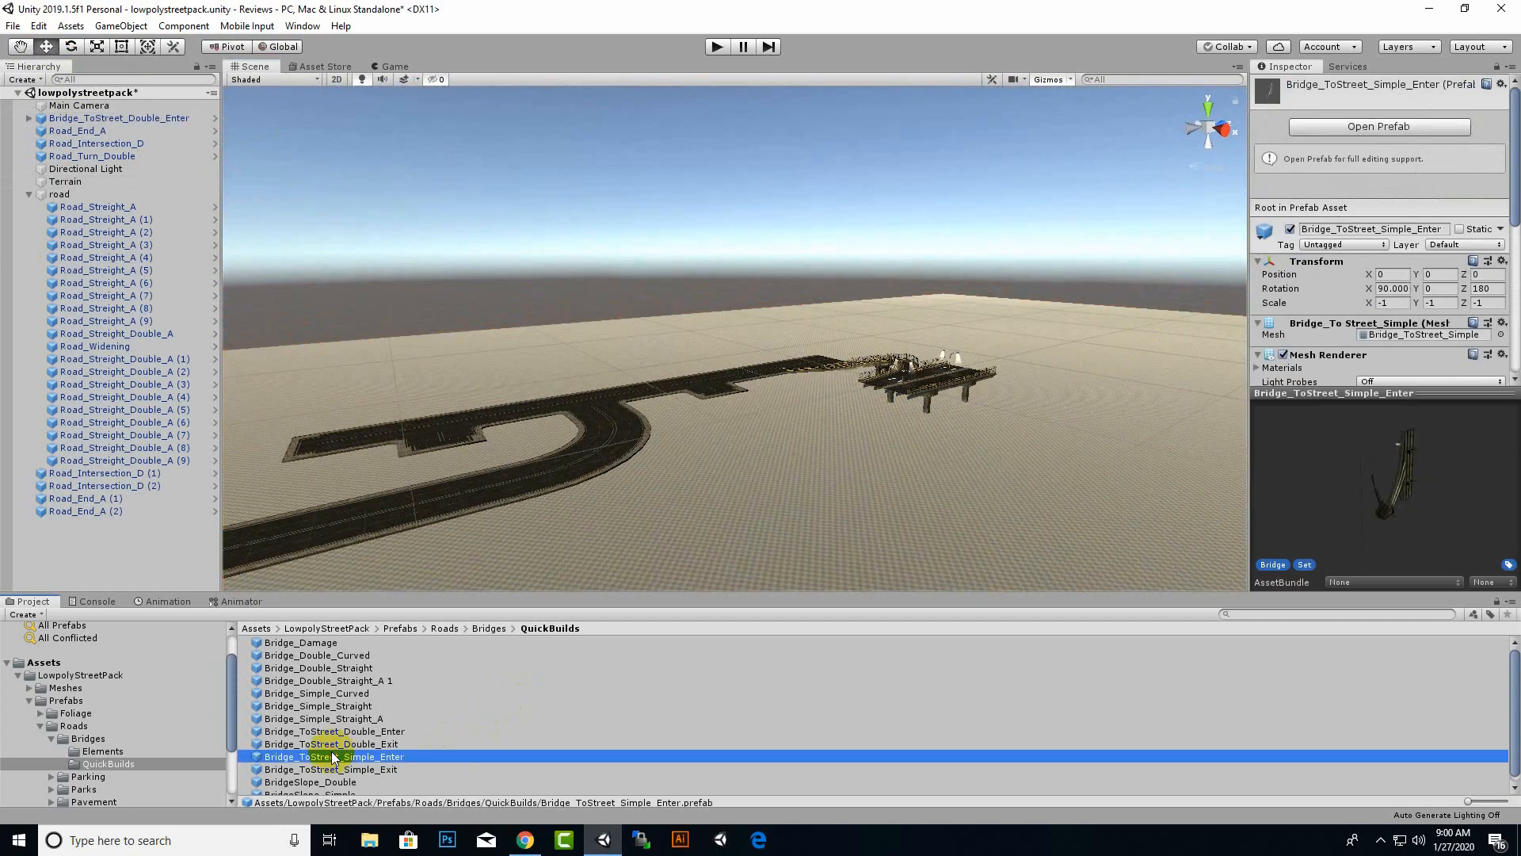
pyautogui.moveTo(333, 769); pyautogui.dragTo(938, 361)
pyautogui.keyDown('alt'); pyautogui.moveTo(938, 361); pyautogui.dragTo(673, 467); pyautogui.keyUp('alt')
pyautogui.moveTo(883, 479); pyautogui.dragTo(759, 485)
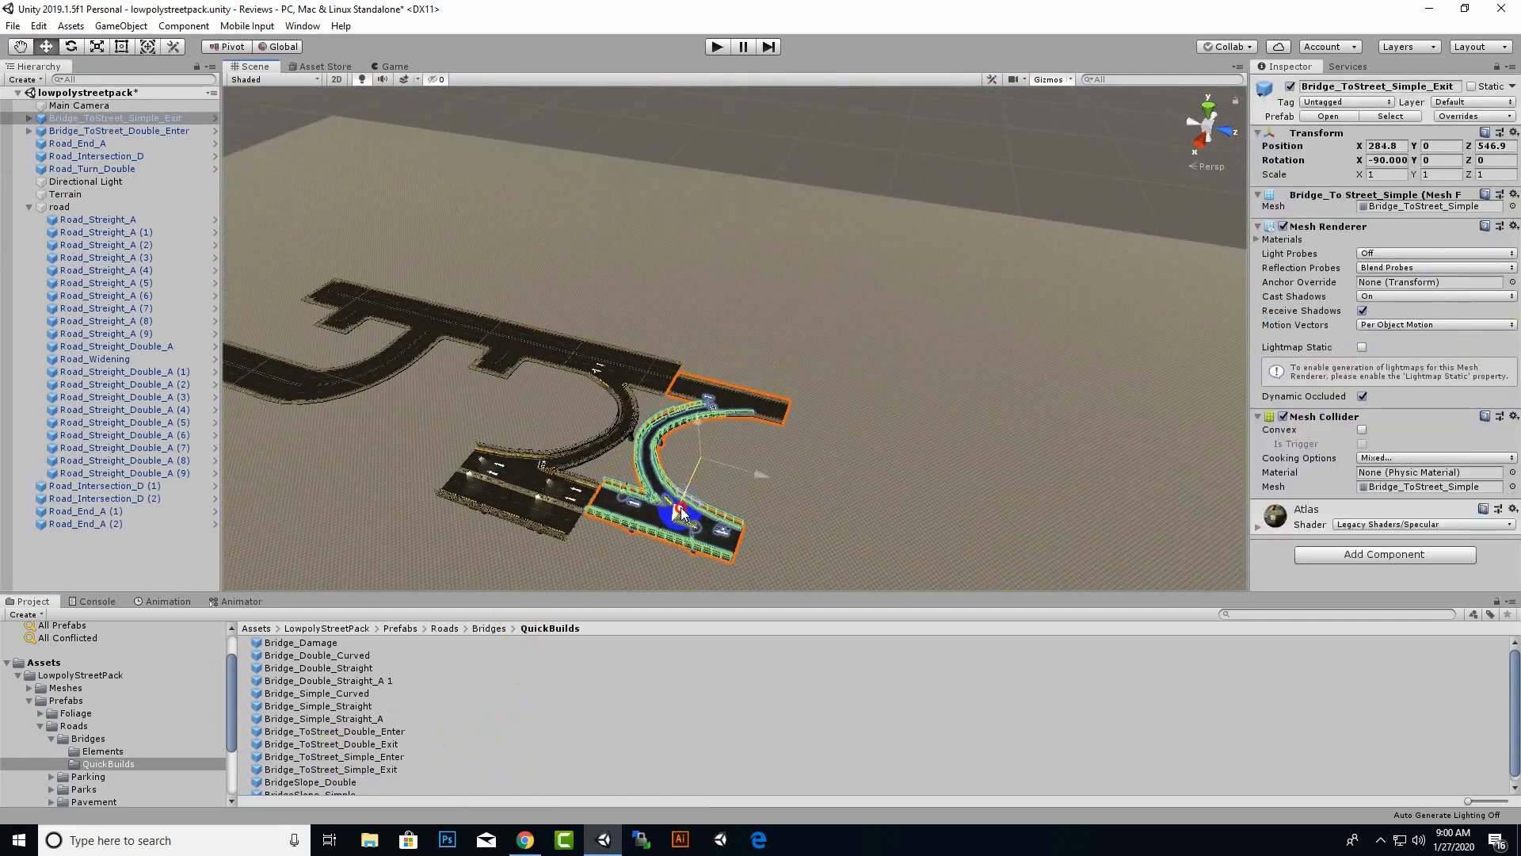
pyautogui.moveTo(679, 516); pyautogui.dragTo(676, 522)
pyautogui.press('Delete')
# Place a BridgeSlope_Double prefab and align it with one end of the double bridge.
pyautogui.click(357, 768)
pyautogui.scroll(-1, 392, 729)
pyautogui.moveTo(310, 777); pyautogui.dragTo(557, 452)
pyautogui.moveTo(307, 524); pyautogui.dragTo(314, 520)
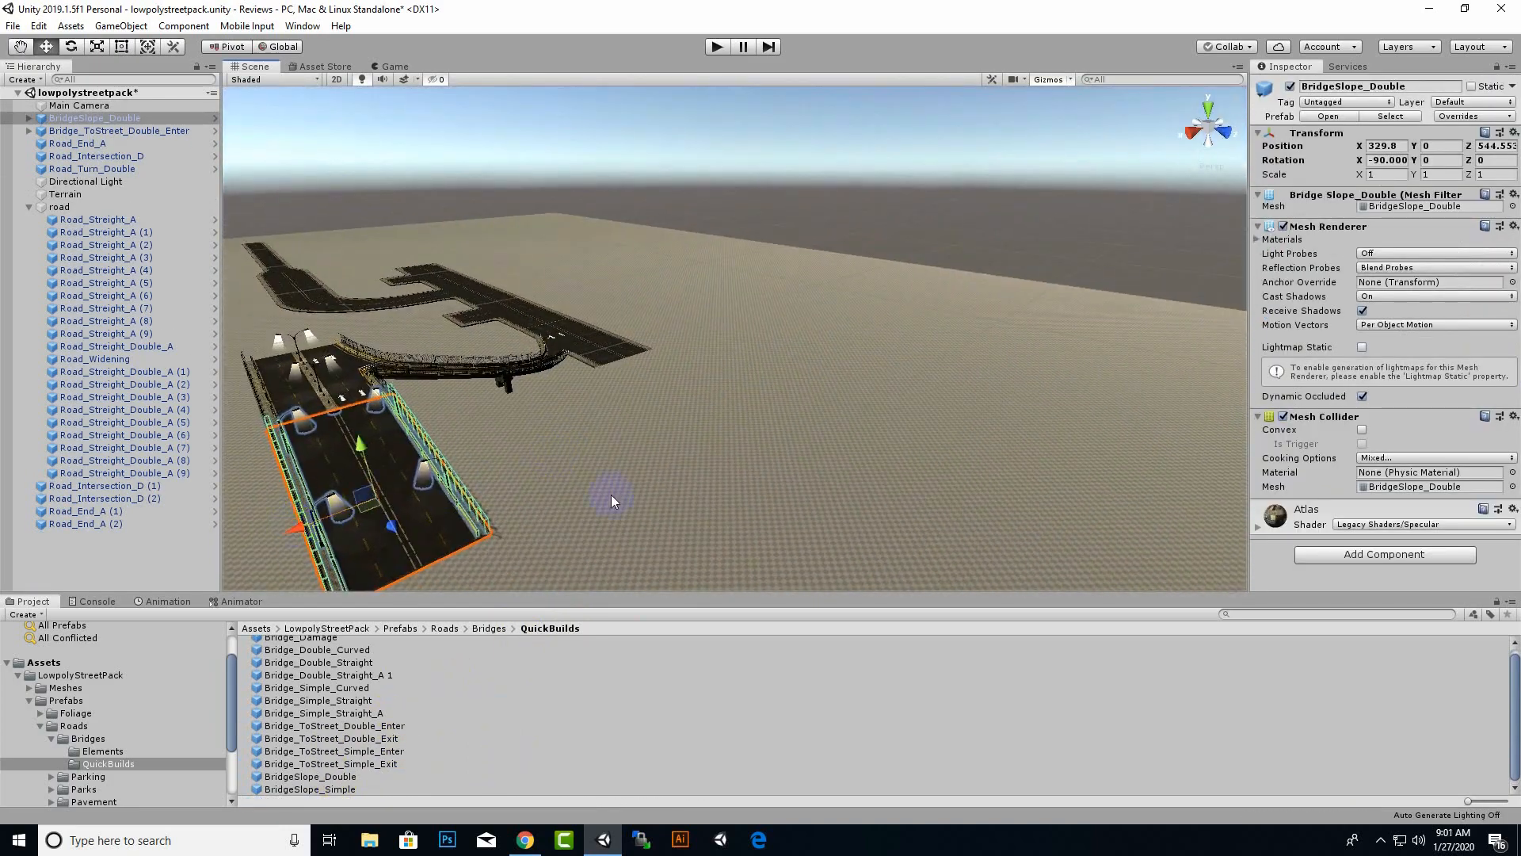
# Duplicate the double bridge slope, turn the copy about 180 degrees around Z, and attach it to the bridge's opposite end.
pyautogui.keyDown('alt'); pyautogui.moveTo(615, 503); pyautogui.dragTo(759, 508); pyautogui.keyUp('alt')
pyautogui.hotkey('ctrl', 'd')
pyautogui.moveTo(929, 433); pyautogui.dragTo(924, 471)
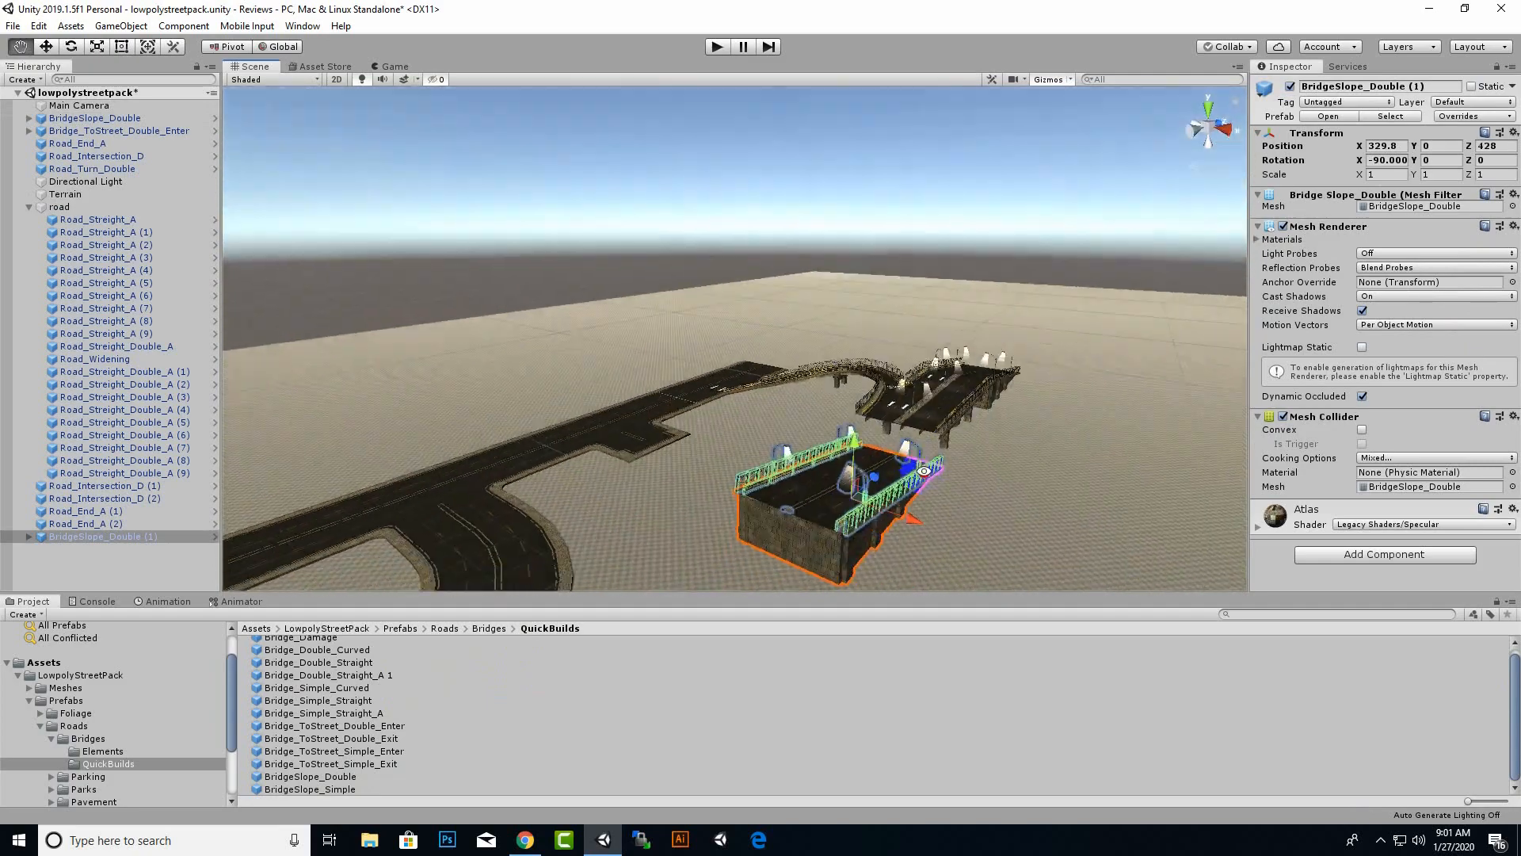
pyautogui.moveTo(599, 530); pyautogui.dragTo(543, 536)
pyautogui.keyDown('alt'); pyautogui.moveTo(752, 492); pyautogui.dragTo(1030, 468); pyautogui.keyUp('alt')
pyautogui.click(46, 47)
pyautogui.scroll(-3, 655, 492)
pyautogui.click(655, 492)
pyautogui.click(651, 485)
pyautogui.moveTo(647, 477); pyautogui.dragTo(640, 481)
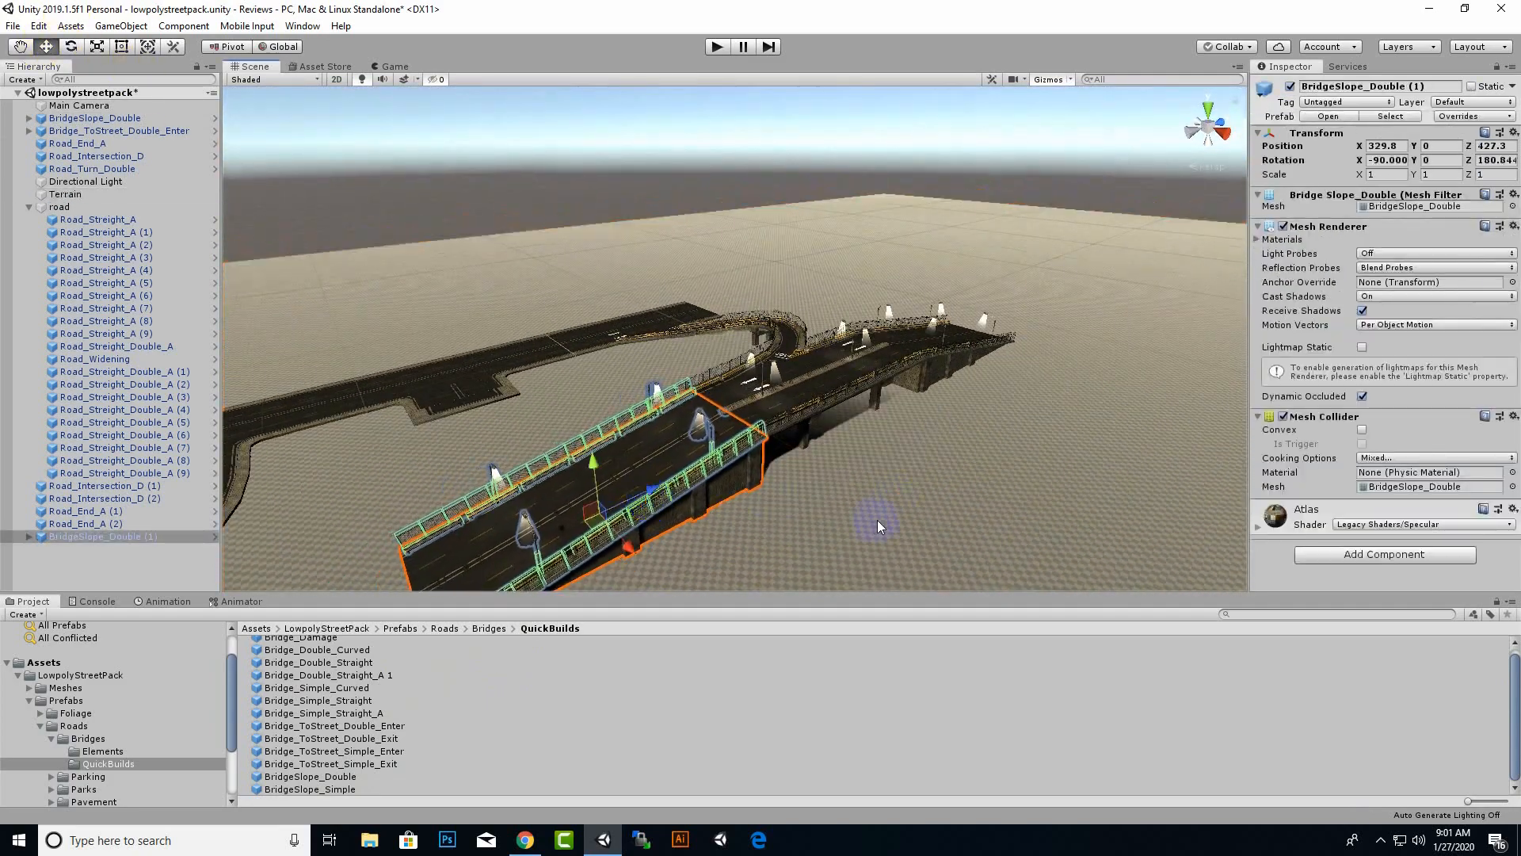
# Browse to the Pavement D prefab folder and examine the Pavement_D_A, Pavement_D_B and Pavement_D_C prefabs.
pyautogui.click(876, 526)
pyautogui.keyDown('alt'); pyautogui.moveTo(876, 526); pyautogui.dragTo(840, 485); pyautogui.keyUp('alt')
pyautogui.scroll(-5, 683, 469)
pyautogui.click(491, 631)
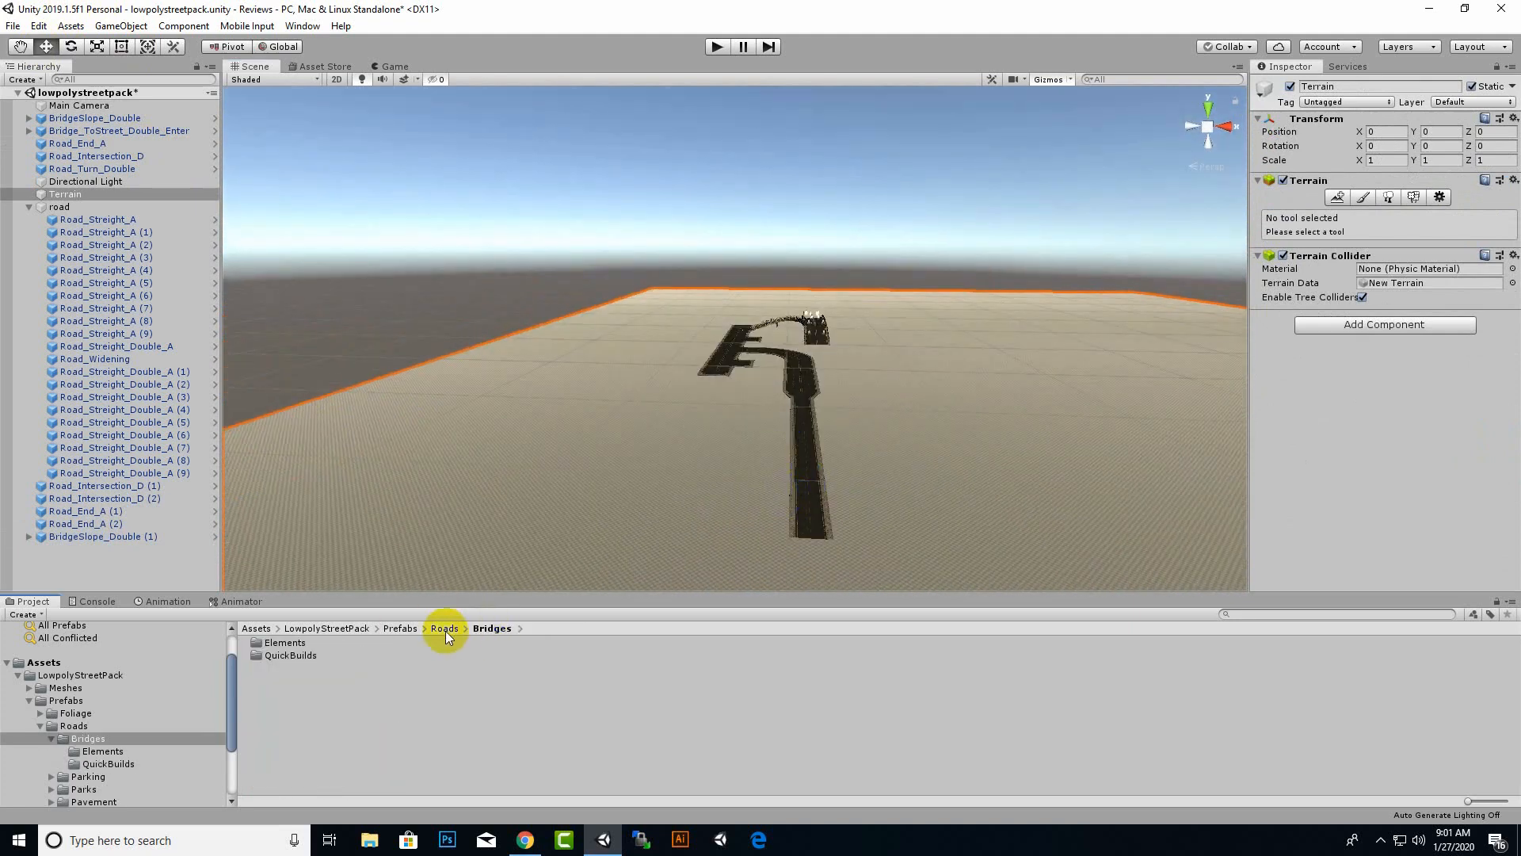
pyautogui.click(445, 630)
pyautogui.doubleClick(301, 681)
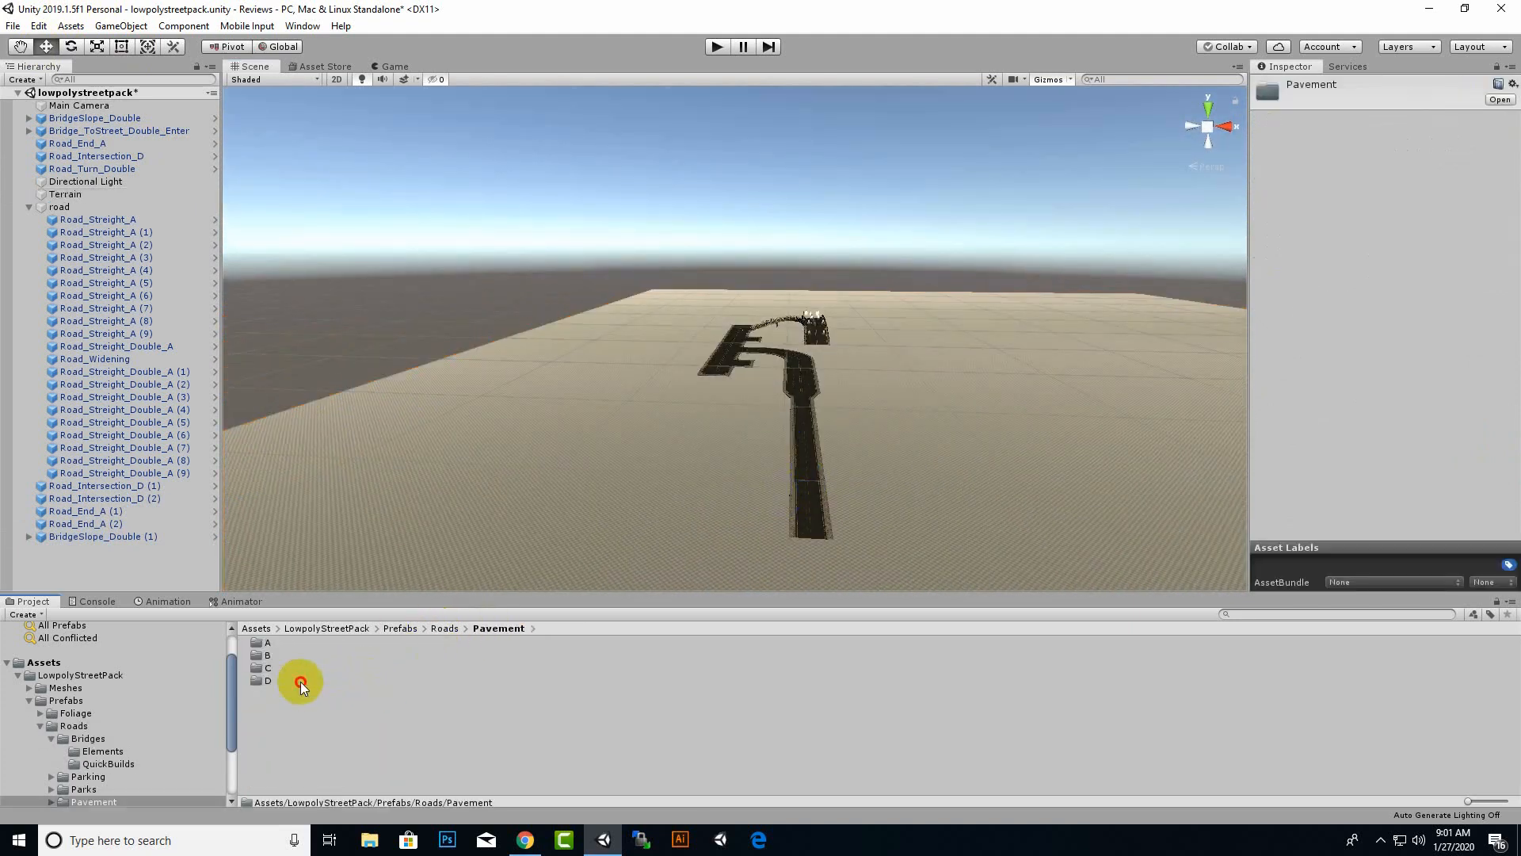
pyautogui.doubleClick(265, 679)
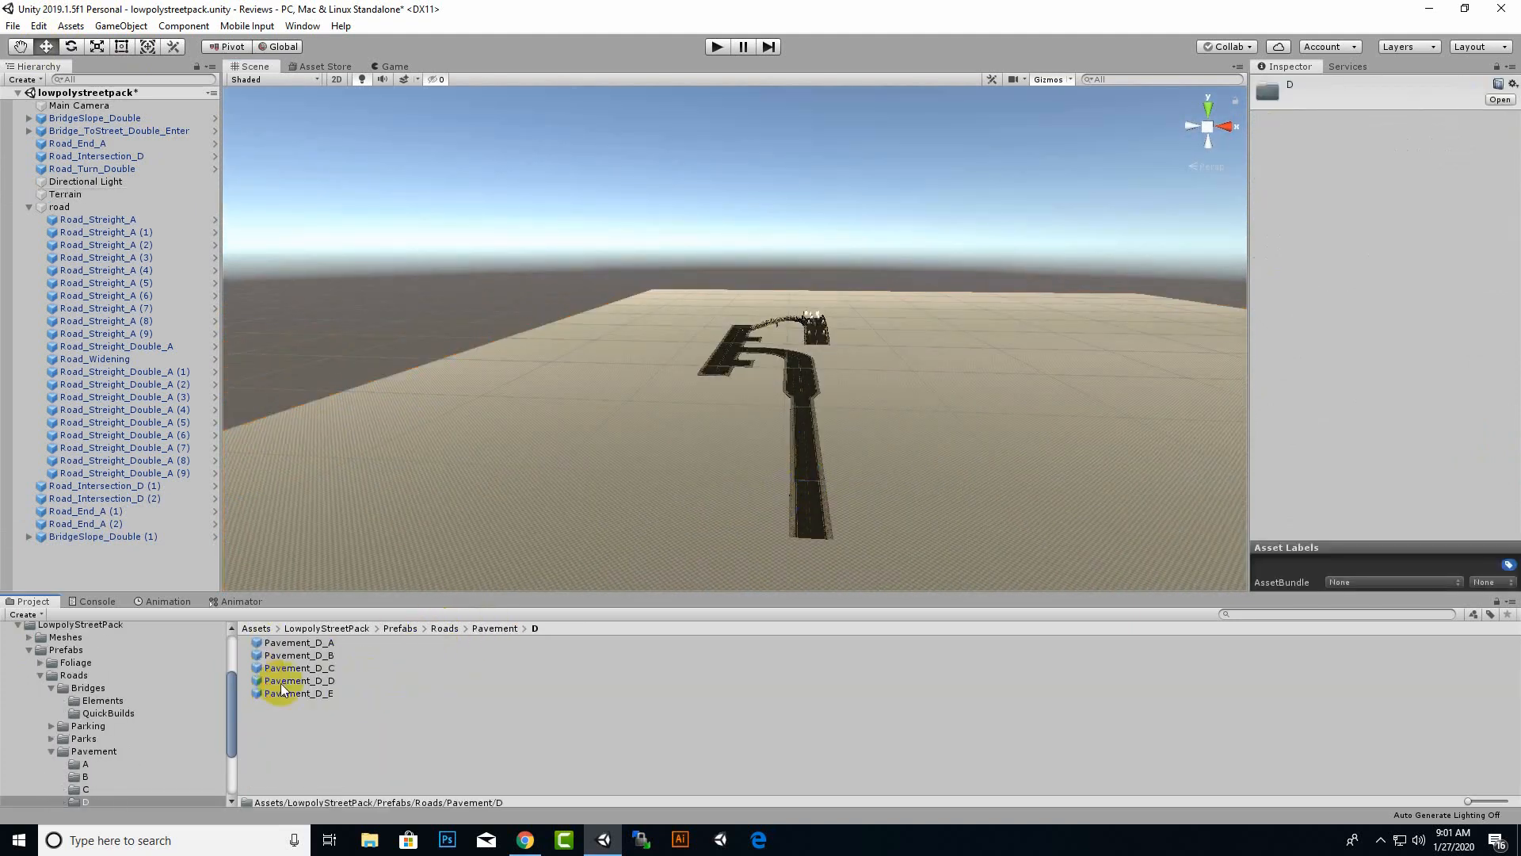
pyautogui.click(322, 643)
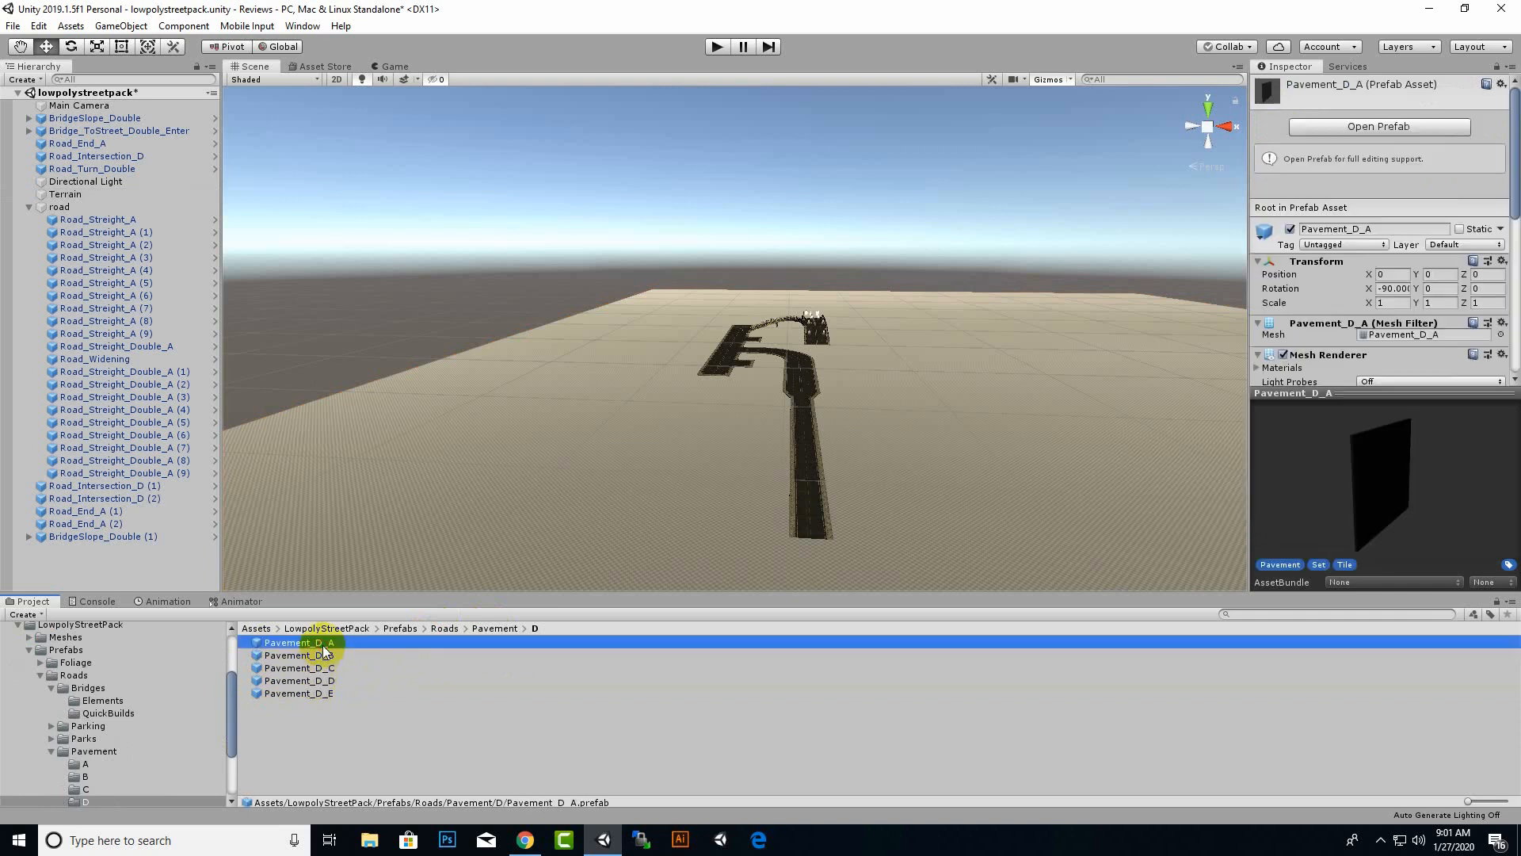
pyautogui.click(308, 657)
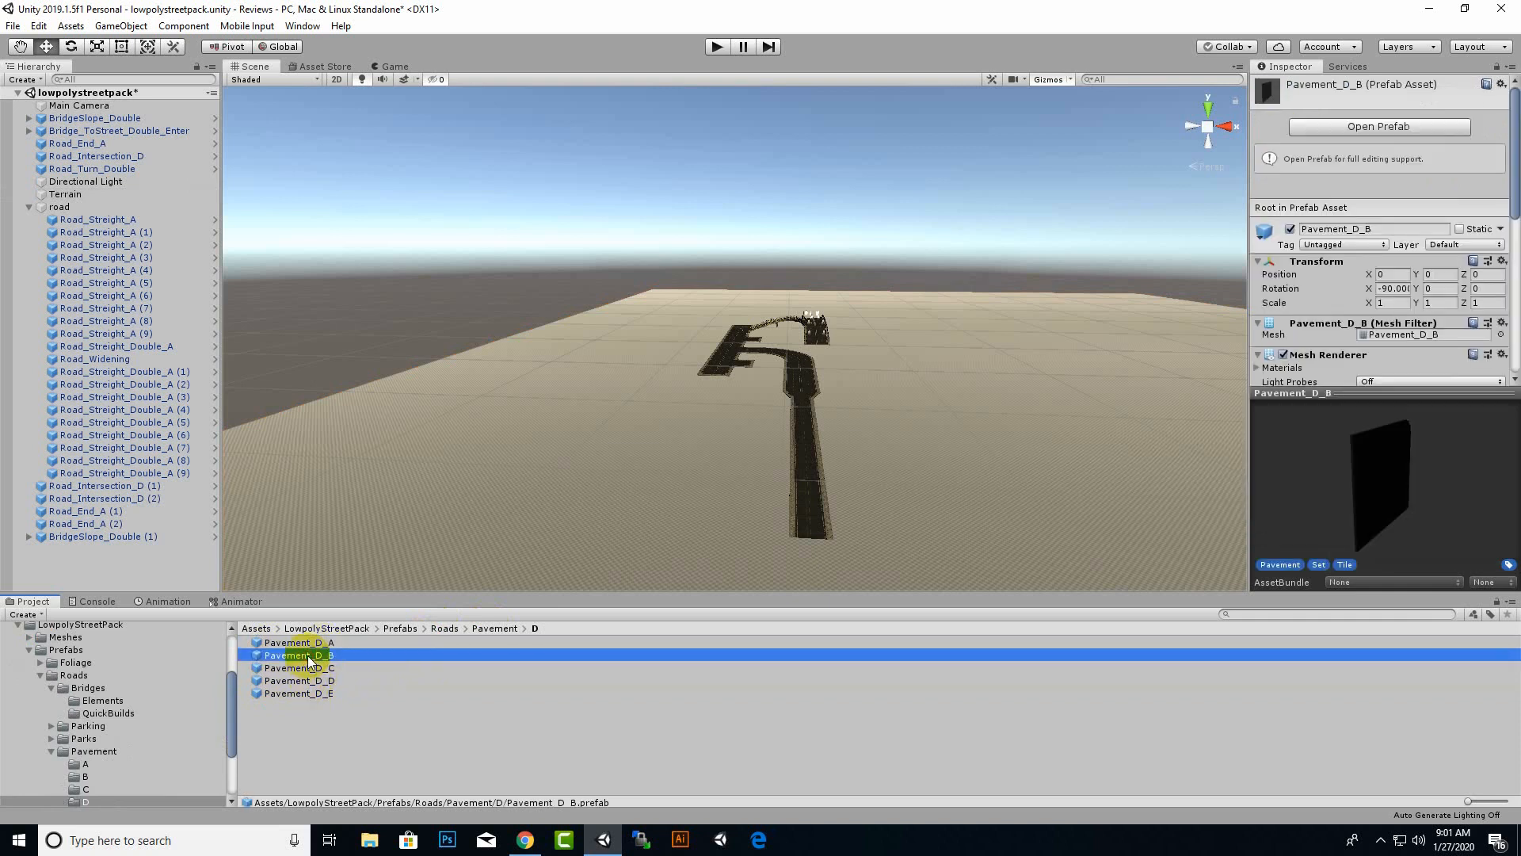
pyautogui.click(315, 670)
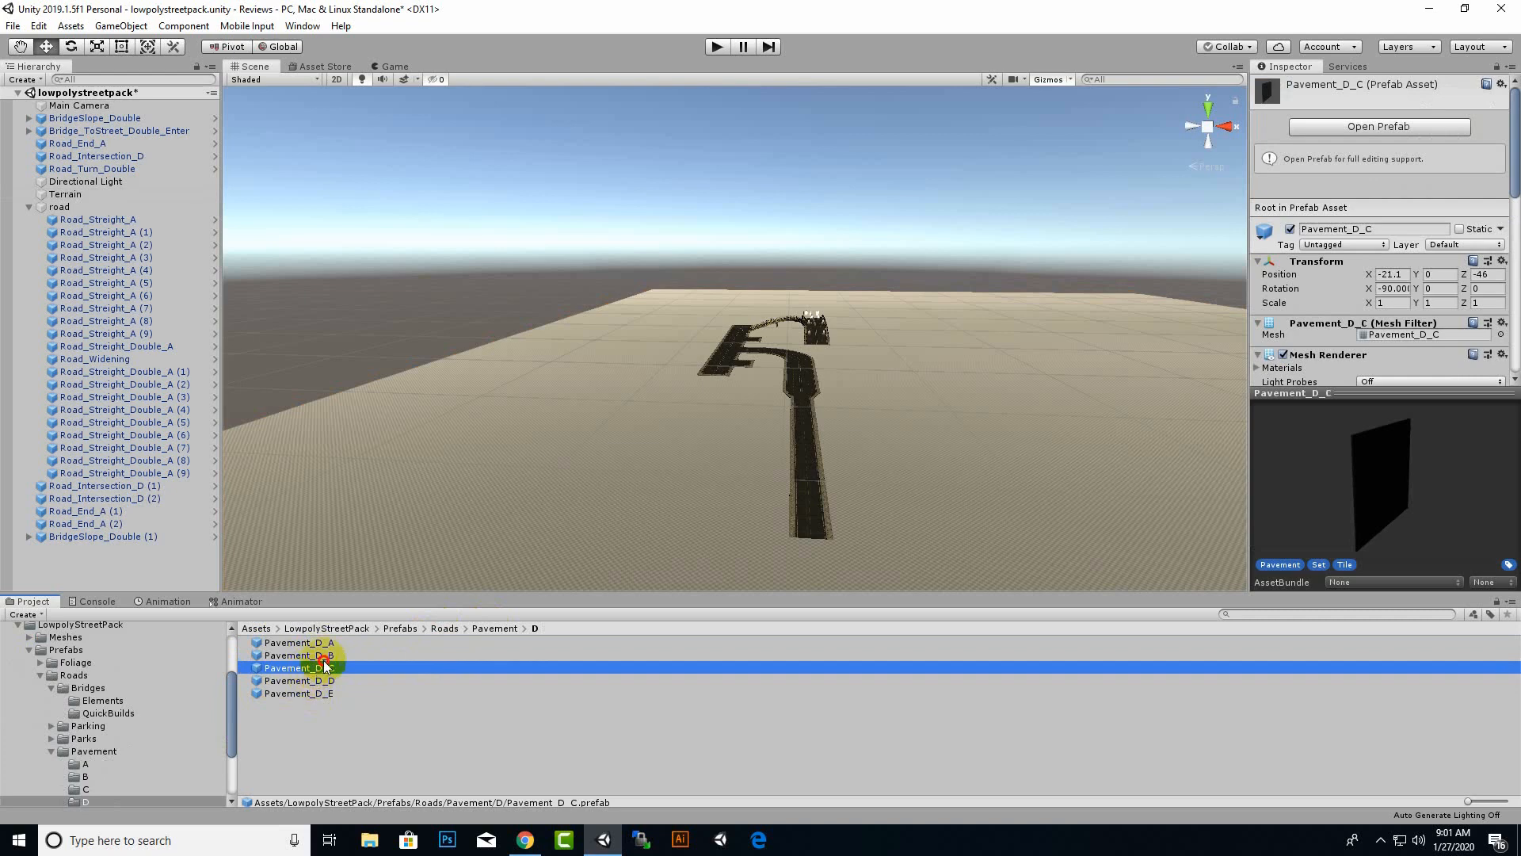
# Place a Pavement_D_C tile on the terrain beside the long straight road and shift it along X to about 290.2.
pyautogui.moveTo(324, 666); pyautogui.dragTo(747, 483)
pyautogui.scroll(6, 750, 544)
pyautogui.moveTo(750, 544); pyautogui.dragTo(717, 449, button='middle')
pyautogui.scroll(-5, 717, 448)
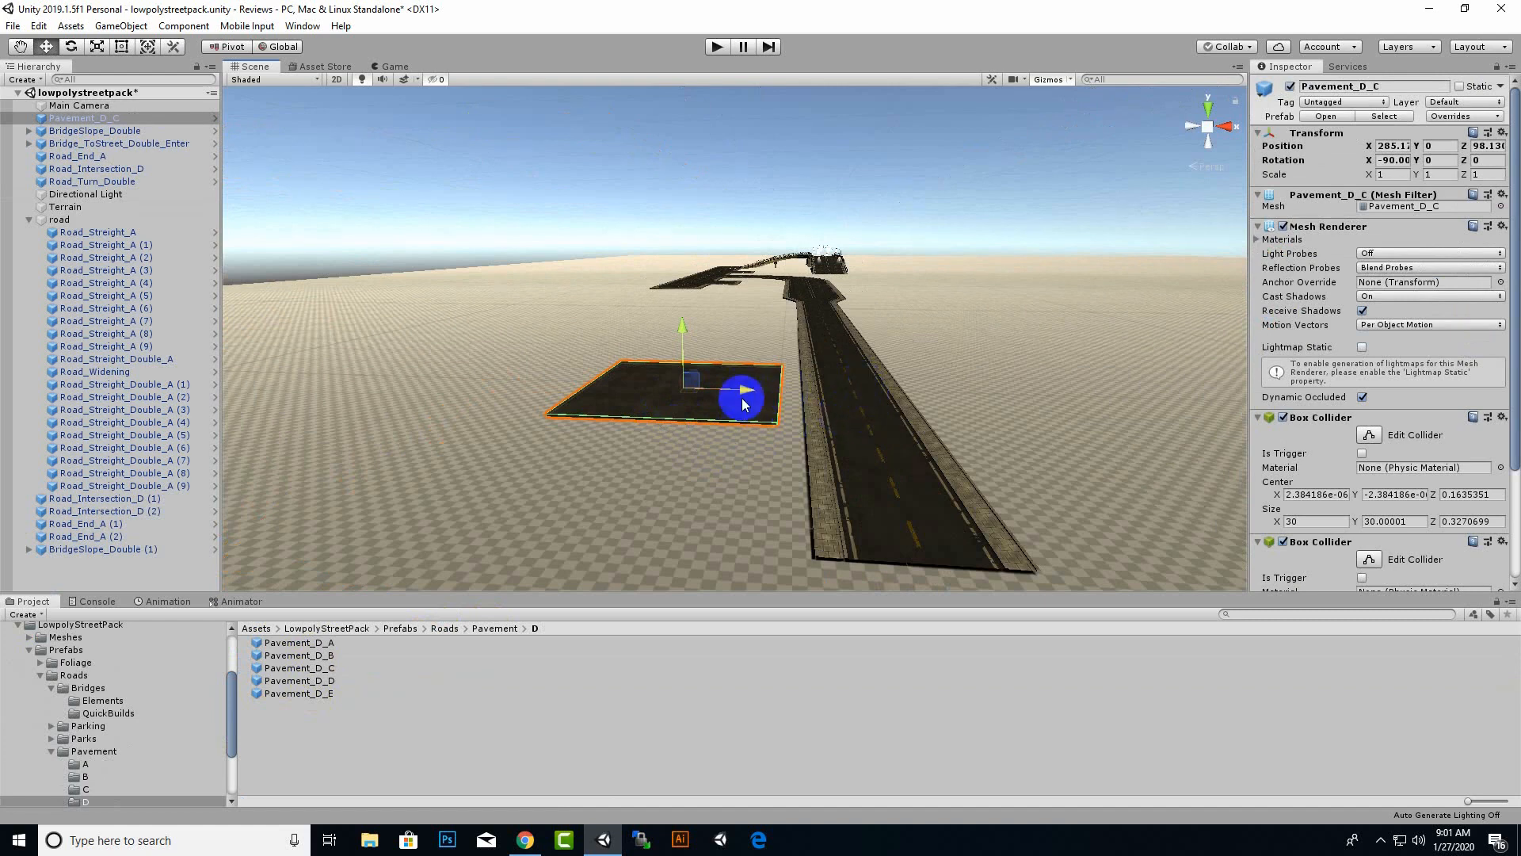
pyautogui.moveTo(748, 396)
pyautogui.mouseDown()
pyautogui.moveTo(792, 400)
pyautogui.moveTo(745, 406)
pyautogui.moveTo(789, 415)
pyautogui.moveTo(757, 399)
pyautogui.mouseUp()
pyautogui.keyDown('alt'); pyautogui.moveTo(1004, 421); pyautogui.dragTo(900, 468); pyautogui.keyUp('alt')
pyautogui.scroll(-4, 662, 511)
pyautogui.scroll(5, 662, 506)
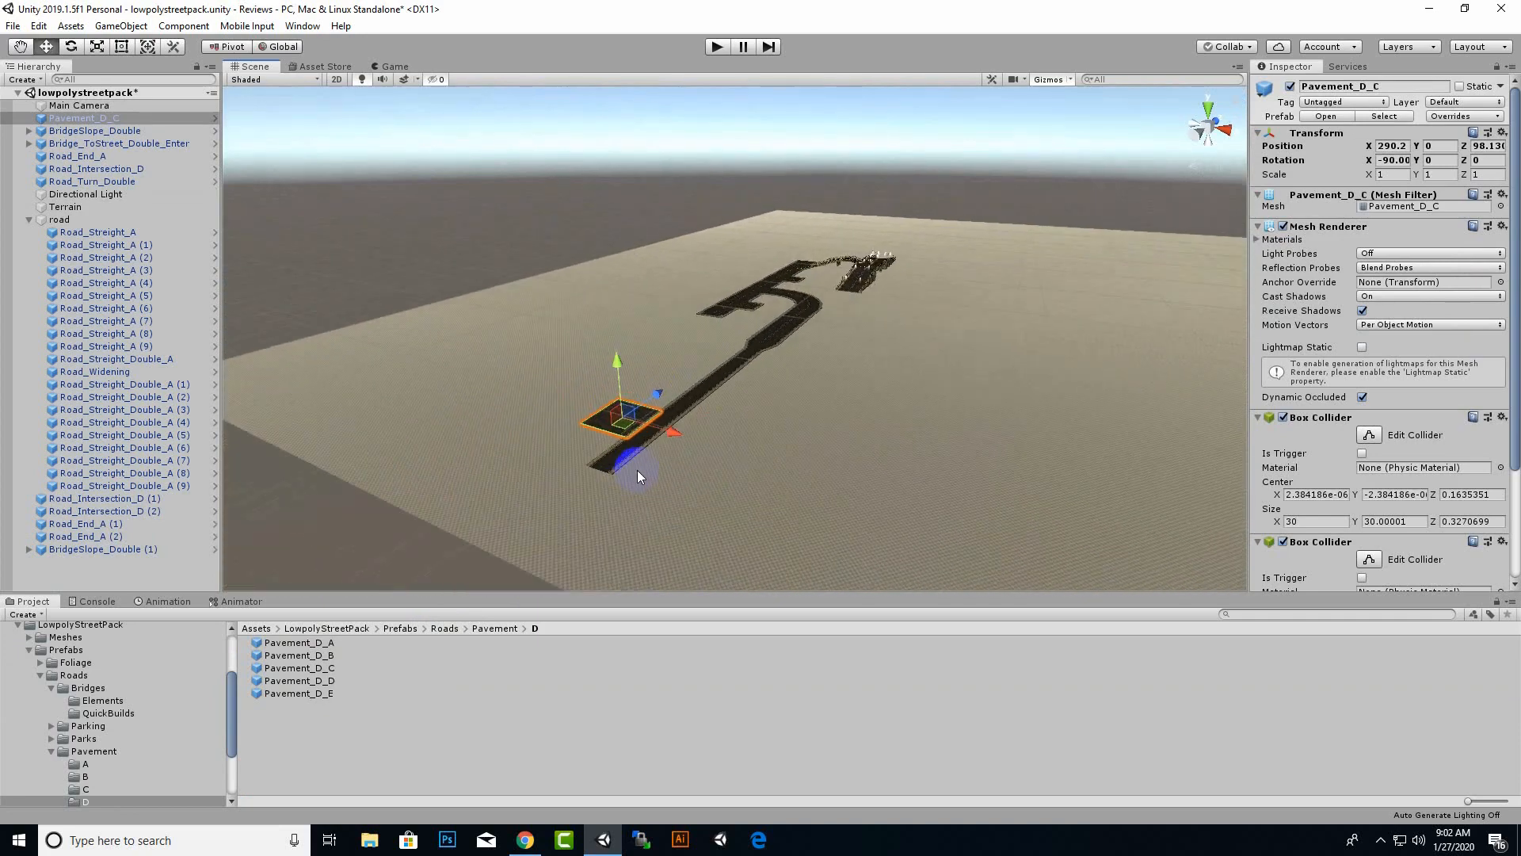
# Move the pavement tile to the near end of the straight road so it lies under the road, at Z about 66.8.
pyautogui.moveTo(661, 494); pyautogui.dragTo(729, 477, button='middle')
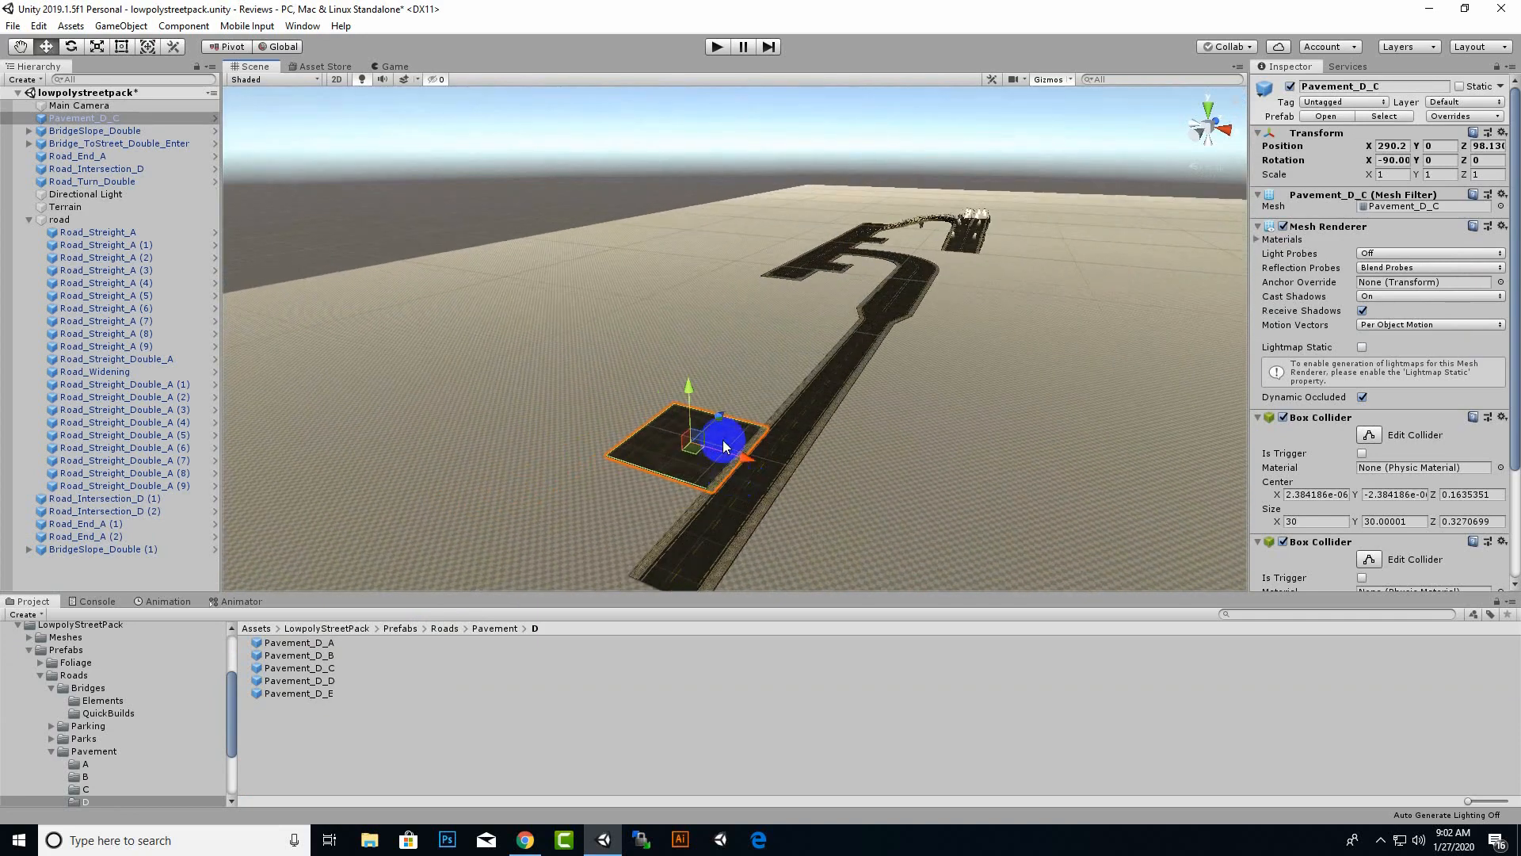
pyautogui.moveTo(723, 440); pyautogui.dragTo(656, 503)
pyautogui.scroll(-3, 653, 503)
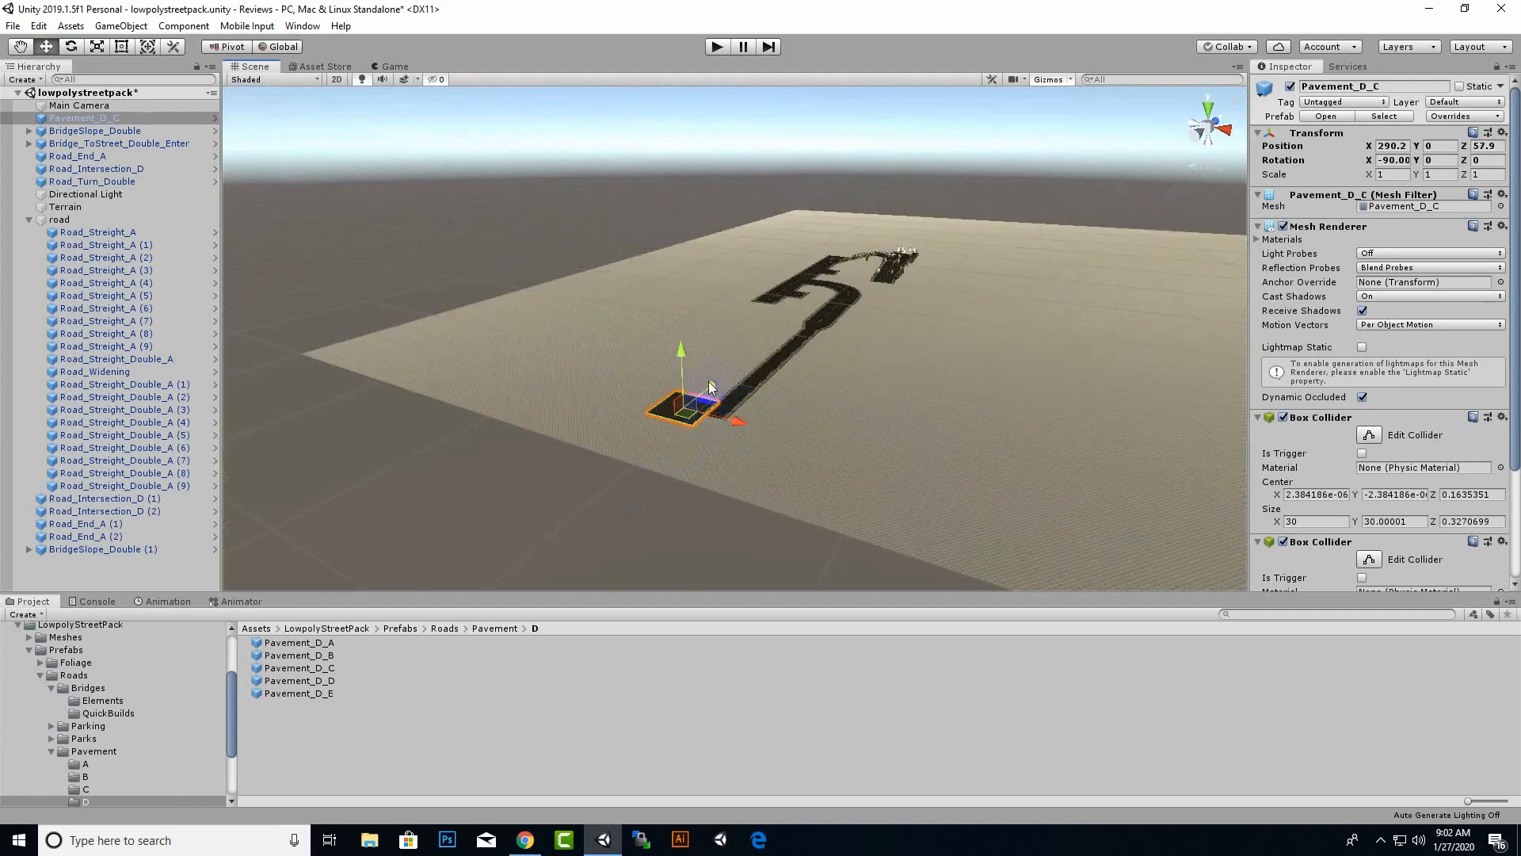
pyautogui.moveTo(710, 386); pyautogui.dragTo(781, 442)
pyautogui.scroll(1, 705, 472)
pyautogui.scroll(1, 705, 472)
# Duplicate the pavement tile to both sides of the road, with the copies at X about 338.9 and 281.
pyautogui.hotkey('ctrl', 'd')
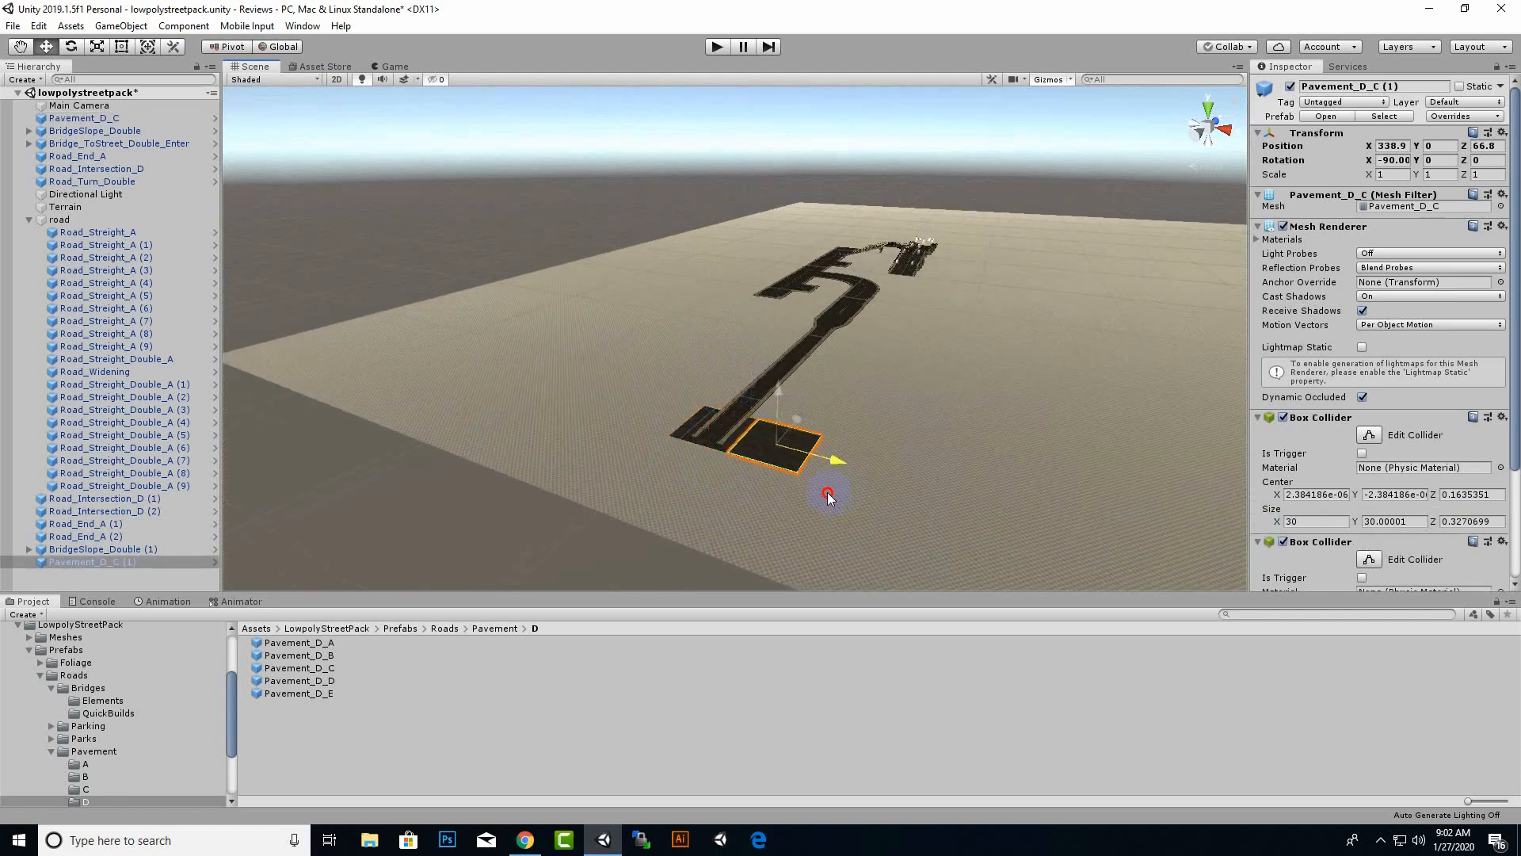
pyautogui.hotkey('ctrl', 'd')
pyautogui.moveTo(833, 460); pyautogui.dragTo(692, 455)
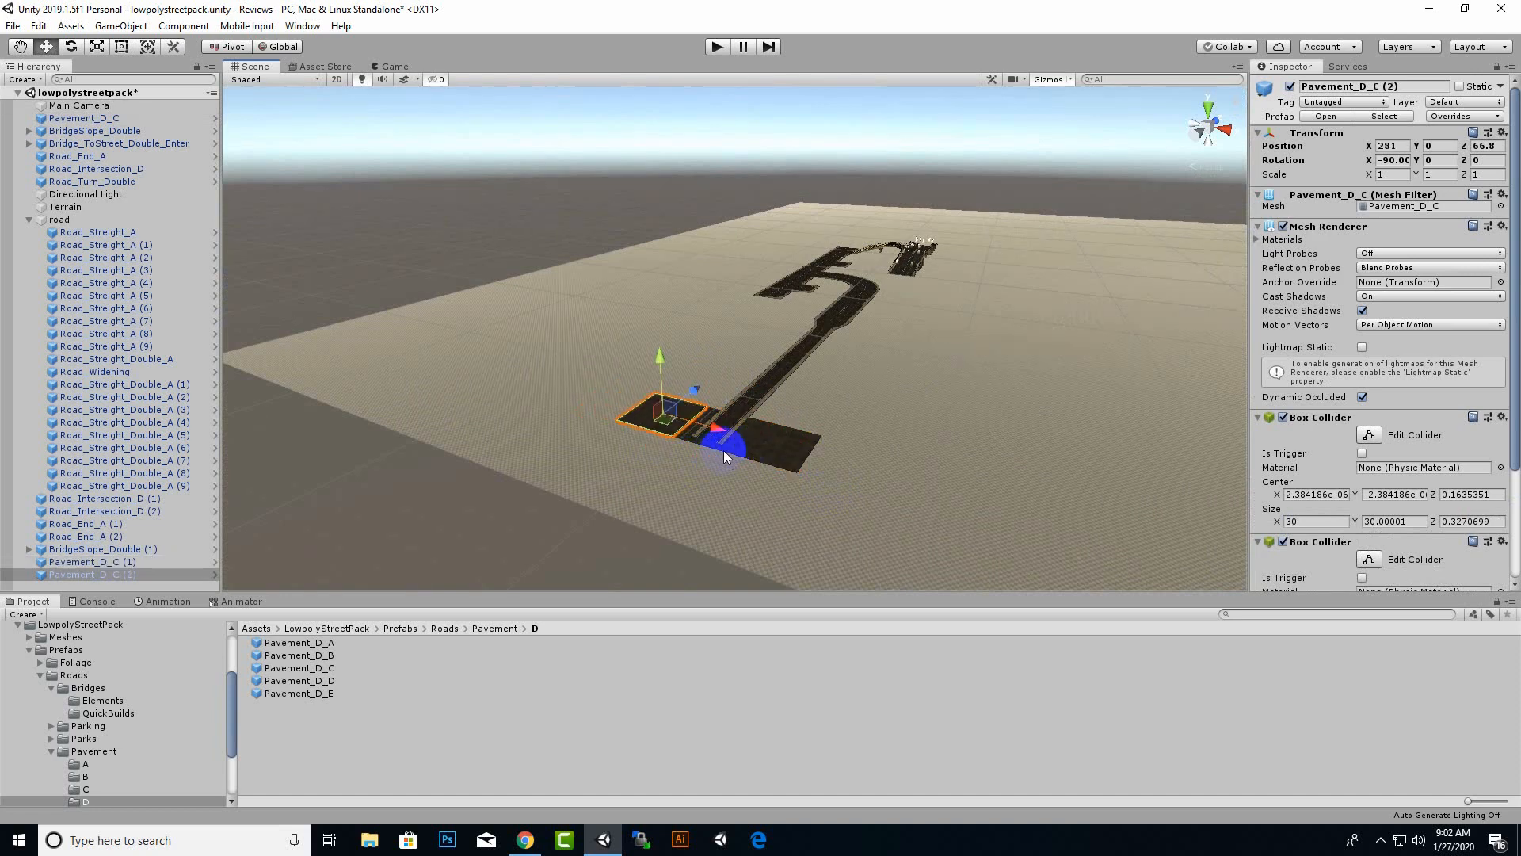
# Select the three-tile pavement row and duplicate it as the adjoining row farther along the road.
pyautogui.keyDown('shift'); pyautogui.click(729, 447); pyautogui.keyUp('shift')
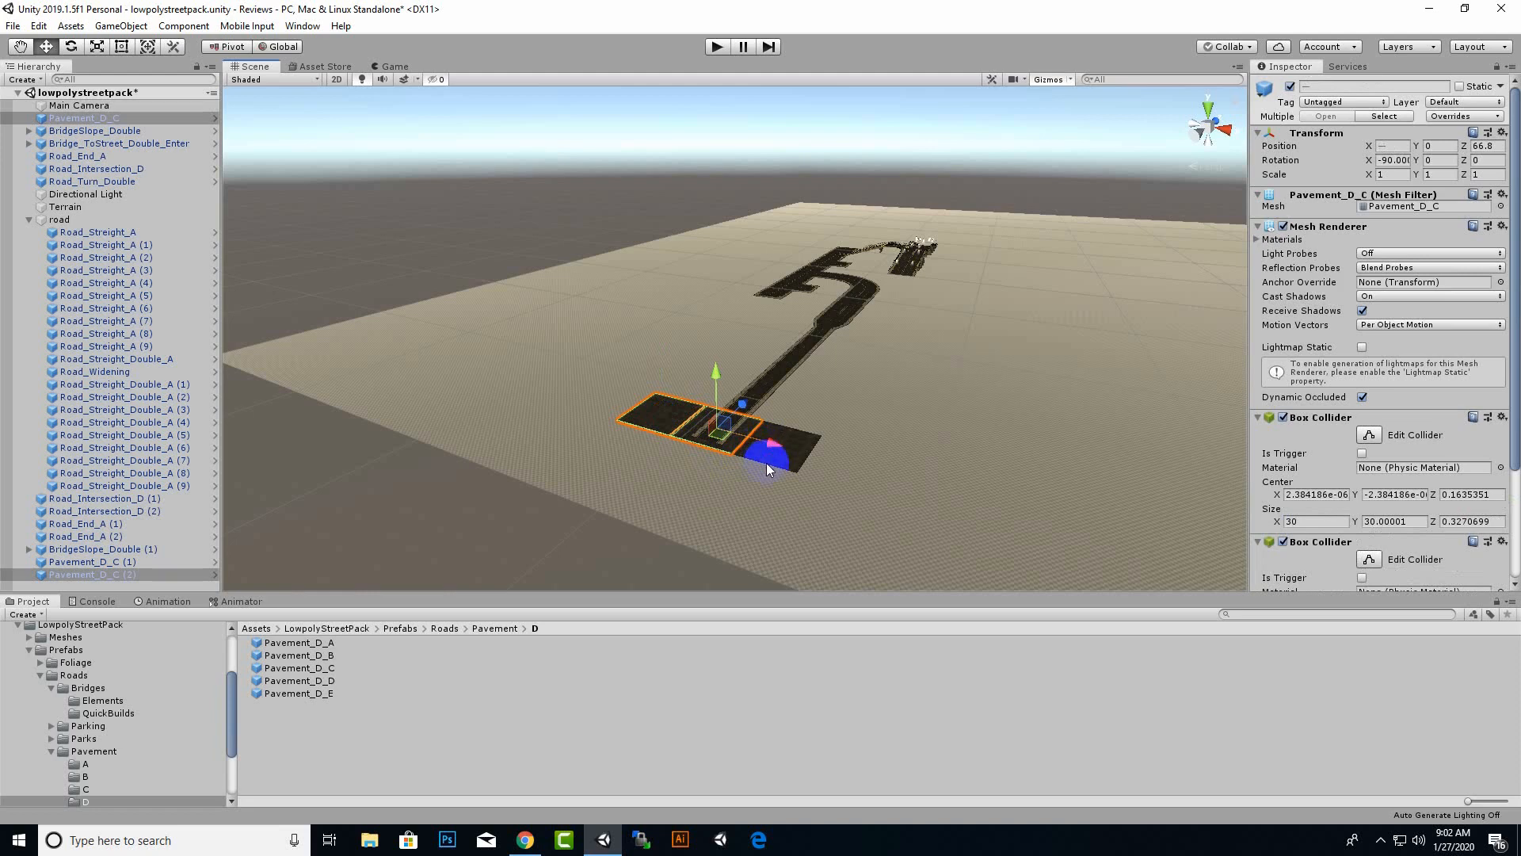
pyautogui.keyDown('shift'); pyautogui.click(798, 458); pyautogui.keyUp('shift')
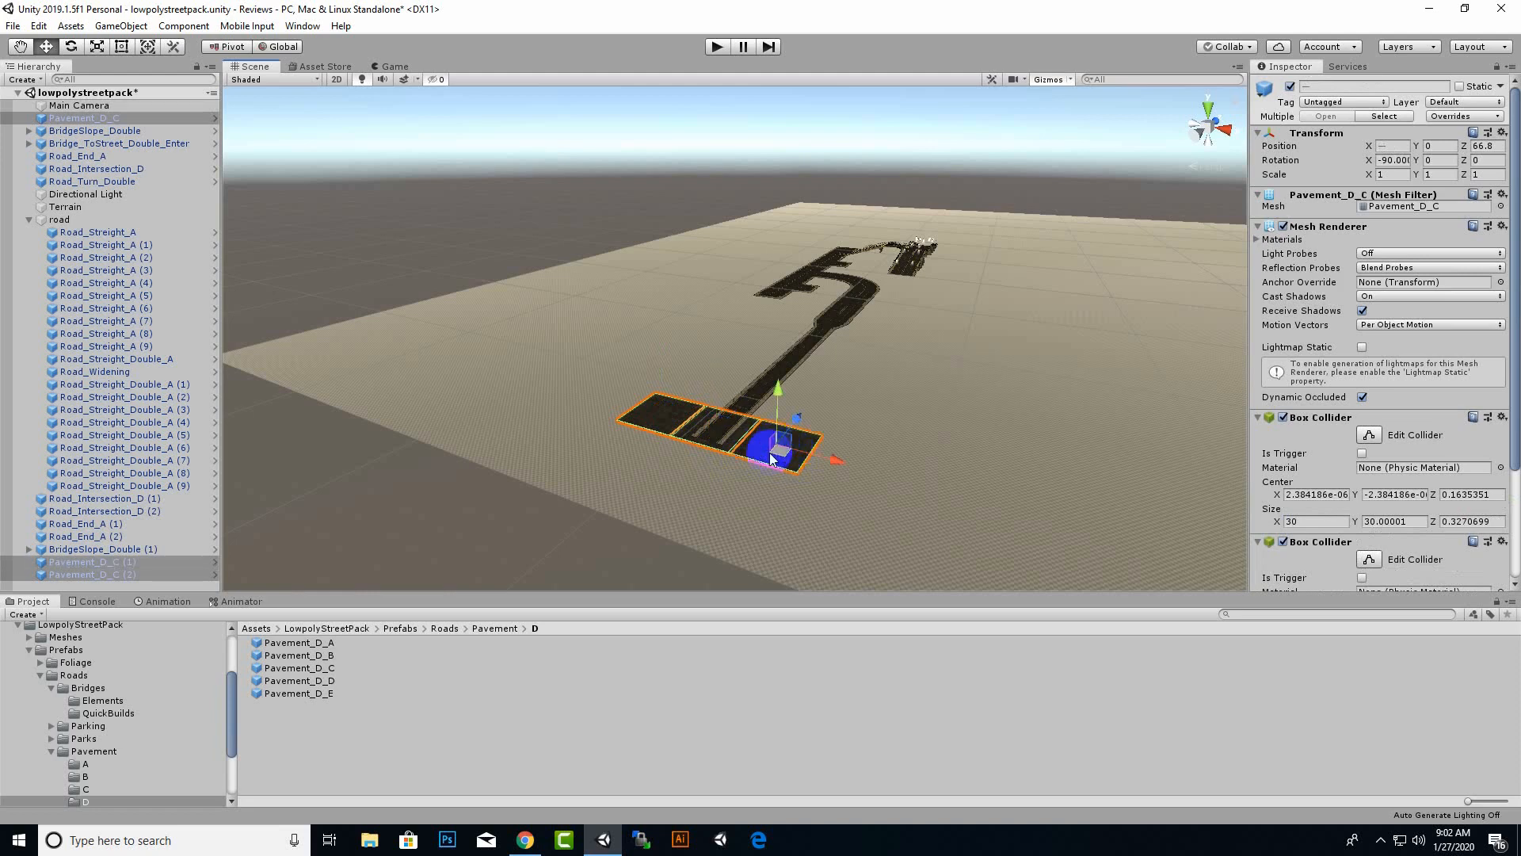
pyautogui.scroll(5, 770, 462)
pyautogui.scroll(-3, 767, 467)
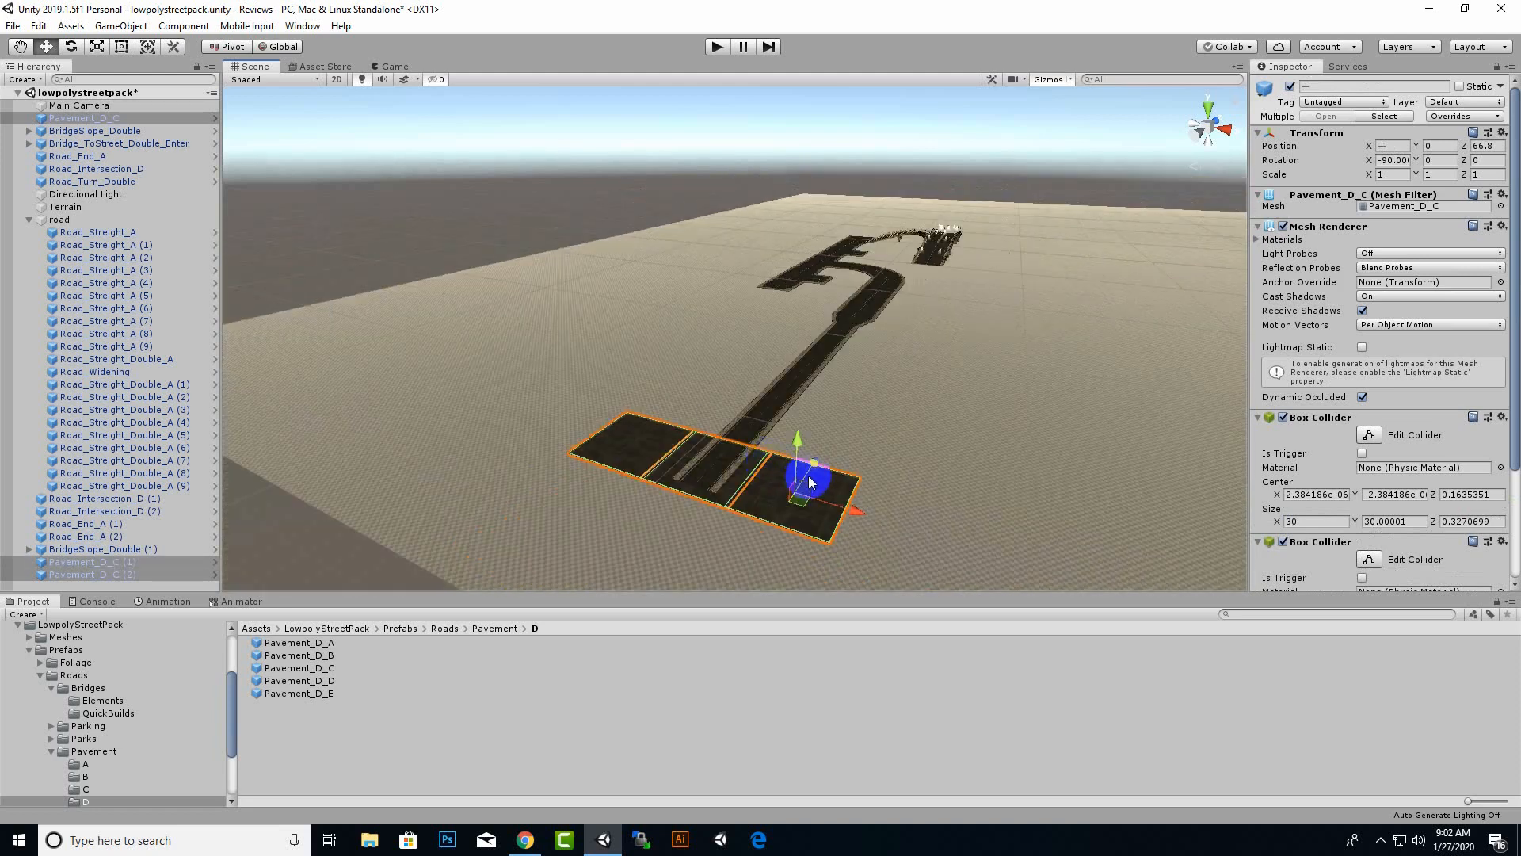
pyautogui.hotkey('ctrl', 'd')
pyautogui.moveTo(674, 438); pyautogui.dragTo(917, 290)
# Add more duplicates of the three-tile pavement row along the straight road, up to just before the widening.
pyautogui.hotkey('ctrl', 'd')
pyautogui.keyDown('shift'); pyautogui.click(134, 499); pyautogui.keyUp('shift')
pyautogui.hotkey('ctrl', 'd')
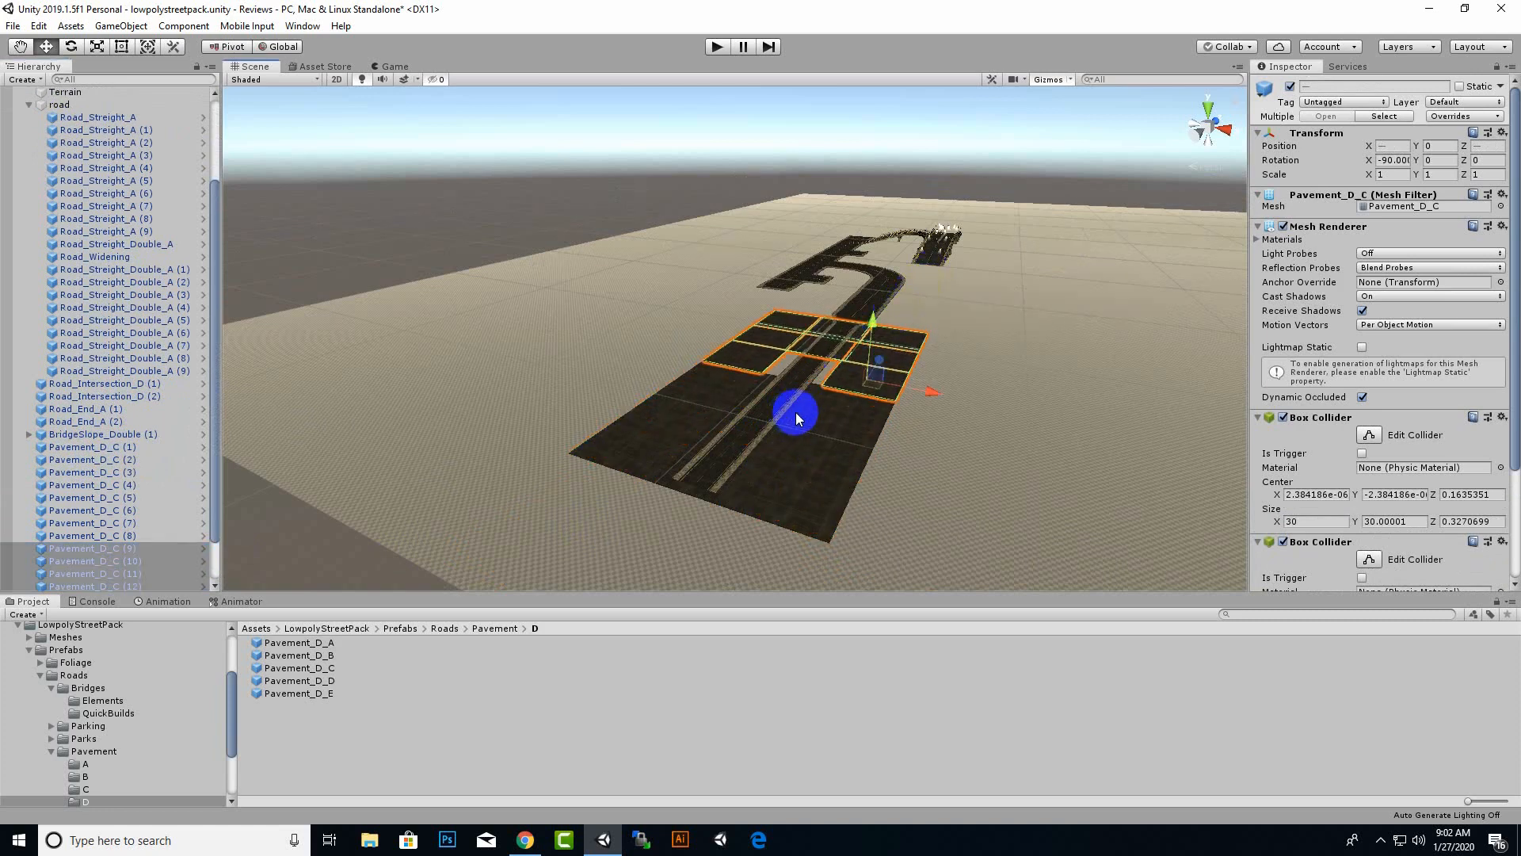
pyautogui.click(796, 413)
pyautogui.hotkey('ctrl', 'd')
pyautogui.moveTo(763, 402); pyautogui.dragTo(856, 360)
# Select the 3x3 block of pavement tiles at the far end and duplicate it farther along, under the widening and turn.
pyautogui.click(1038, 359)
pyautogui.scroll(4, 866, 404)
pyautogui.click(867, 406)
pyautogui.click(910, 398)
pyautogui.click(939, 341)
pyautogui.keyDown('shift'); pyautogui.click(897, 339); pyautogui.keyUp('shift')
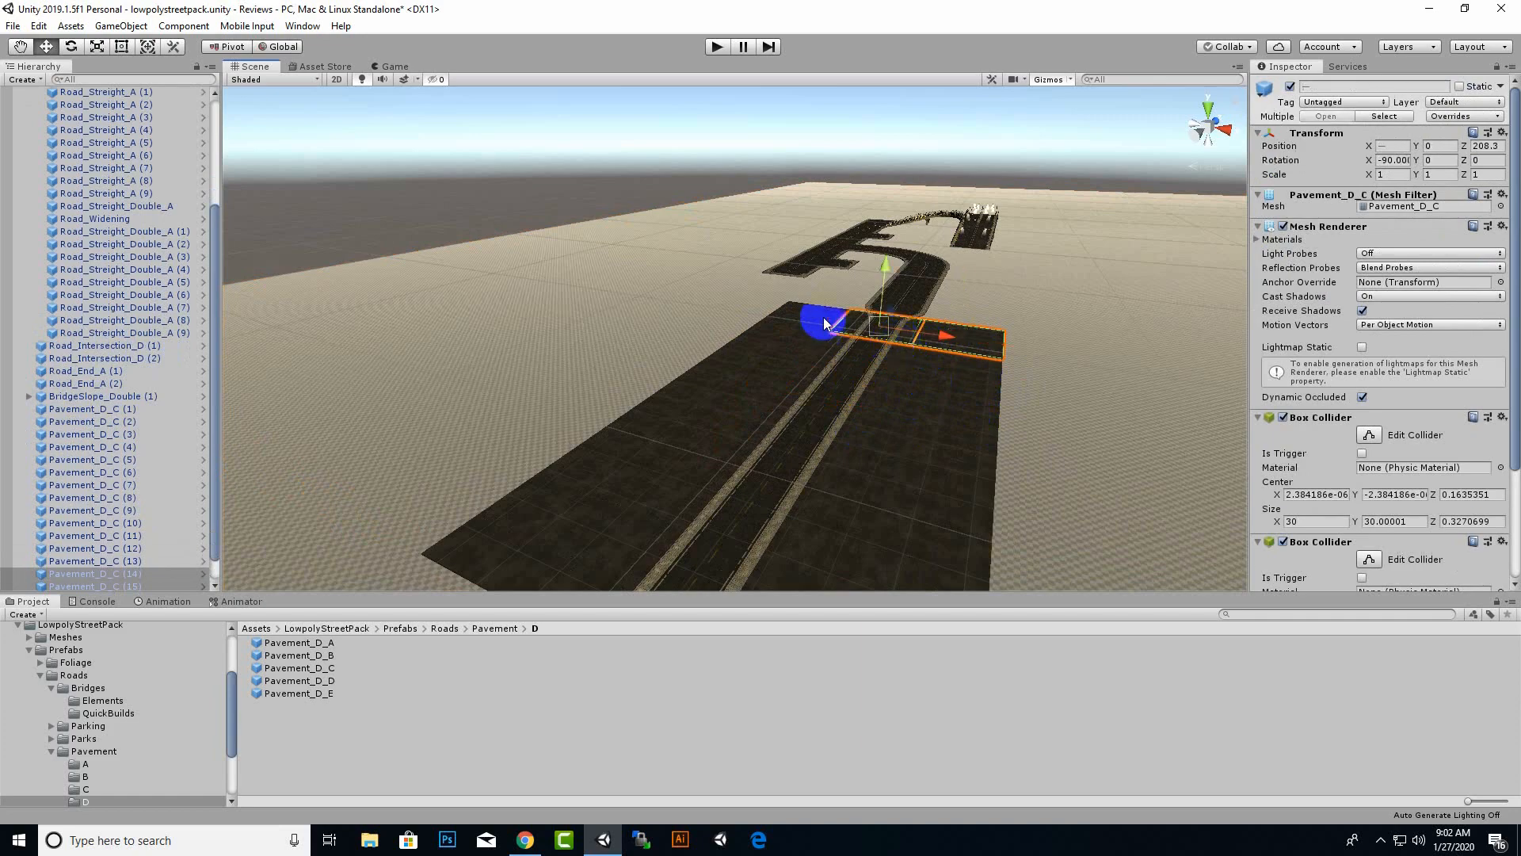
pyautogui.keyDown('shift'); pyautogui.click(824, 317); pyautogui.keyUp('shift')
pyautogui.keyDown('shift'); pyautogui.click(784, 349); pyautogui.keyUp('shift')
pyautogui.keyDown('shift'); pyautogui.click(883, 361); pyautogui.keyUp('shift')
pyautogui.keyDown('shift'); pyautogui.click(919, 367); pyautogui.keyUp('shift')
pyautogui.keyDown('shift'); pyautogui.click(908, 410); pyautogui.keyUp('shift')
pyautogui.keyDown('shift'); pyautogui.click(775, 379); pyautogui.keyUp('shift')
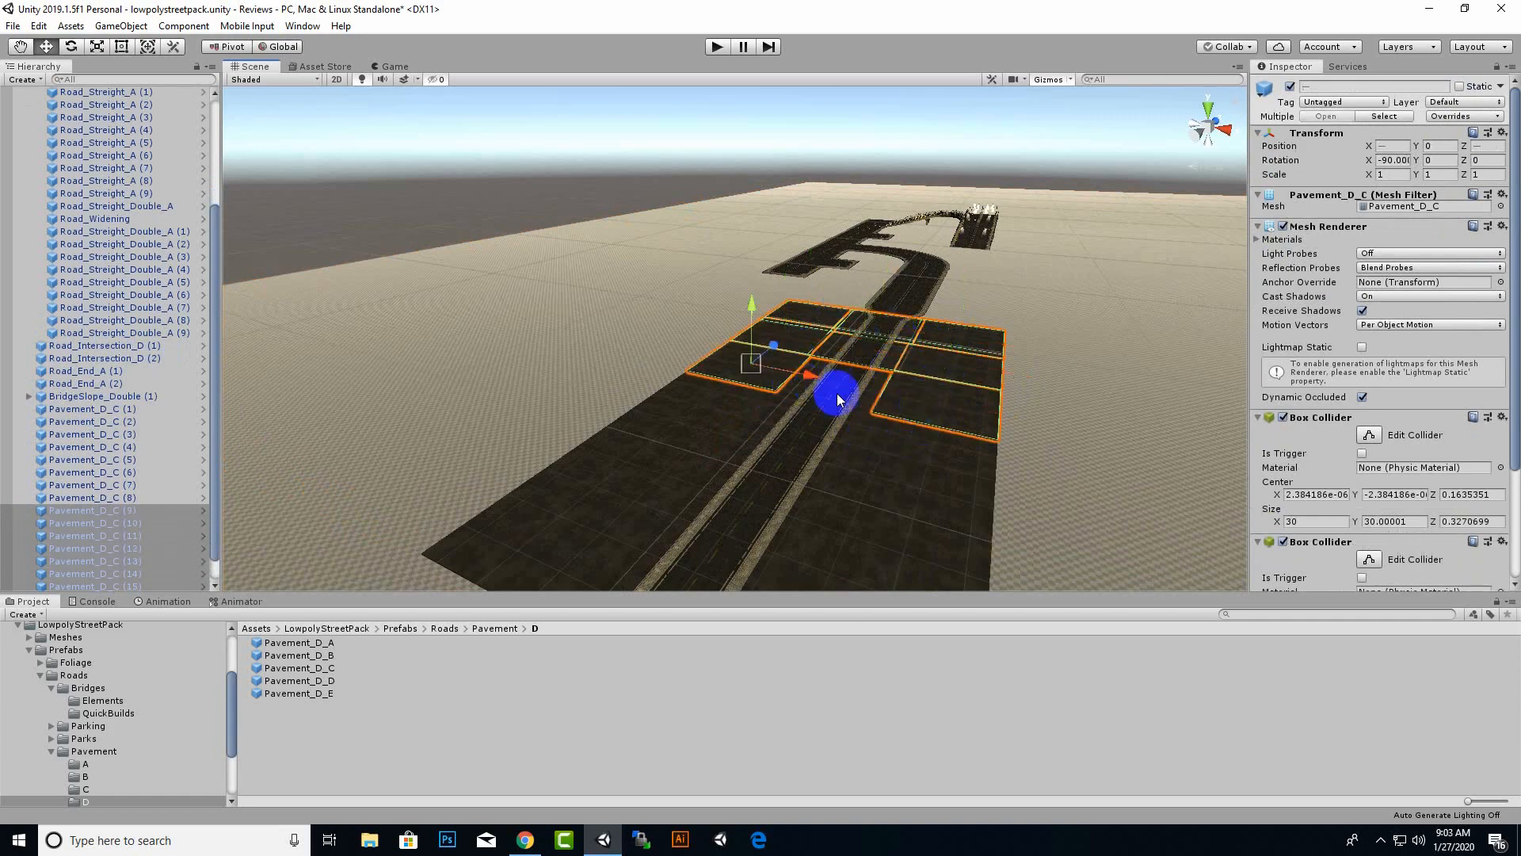
pyautogui.keyDown('shift'); pyautogui.click(838, 396); pyautogui.keyUp('shift')
pyautogui.hotkey('ctrl', 'd')
pyautogui.keyDown('alt'); pyautogui.moveTo(1066, 416); pyautogui.dragTo(919, 442); pyautogui.keyUp('alt')
pyautogui.moveTo(495, 417); pyautogui.dragTo(915, 466)
# Duplicate the pavement block over the area inside the turn and around the road ends and intersections.
pyautogui.hotkey('ctrl', 'd')
pyautogui.moveTo(813, 455); pyautogui.dragTo(799, 388)
pyautogui.hotkey('ctrl', 'd')
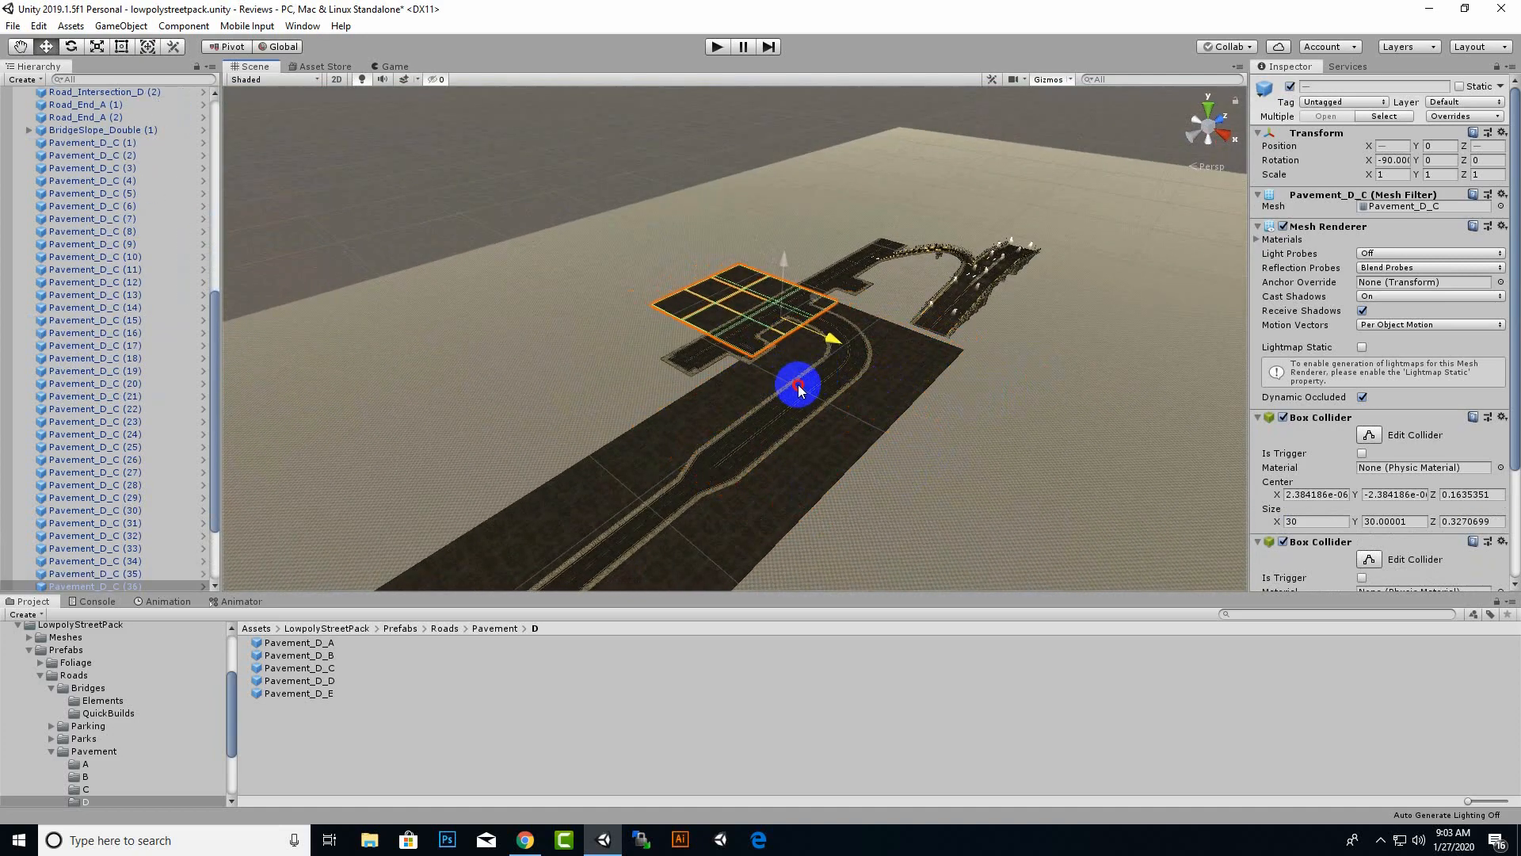
pyautogui.hotkey('ctrl', 'd')
pyautogui.moveTo(782, 323); pyautogui.dragTo(992, 295)
pyautogui.hotkey('ctrl', 'd')
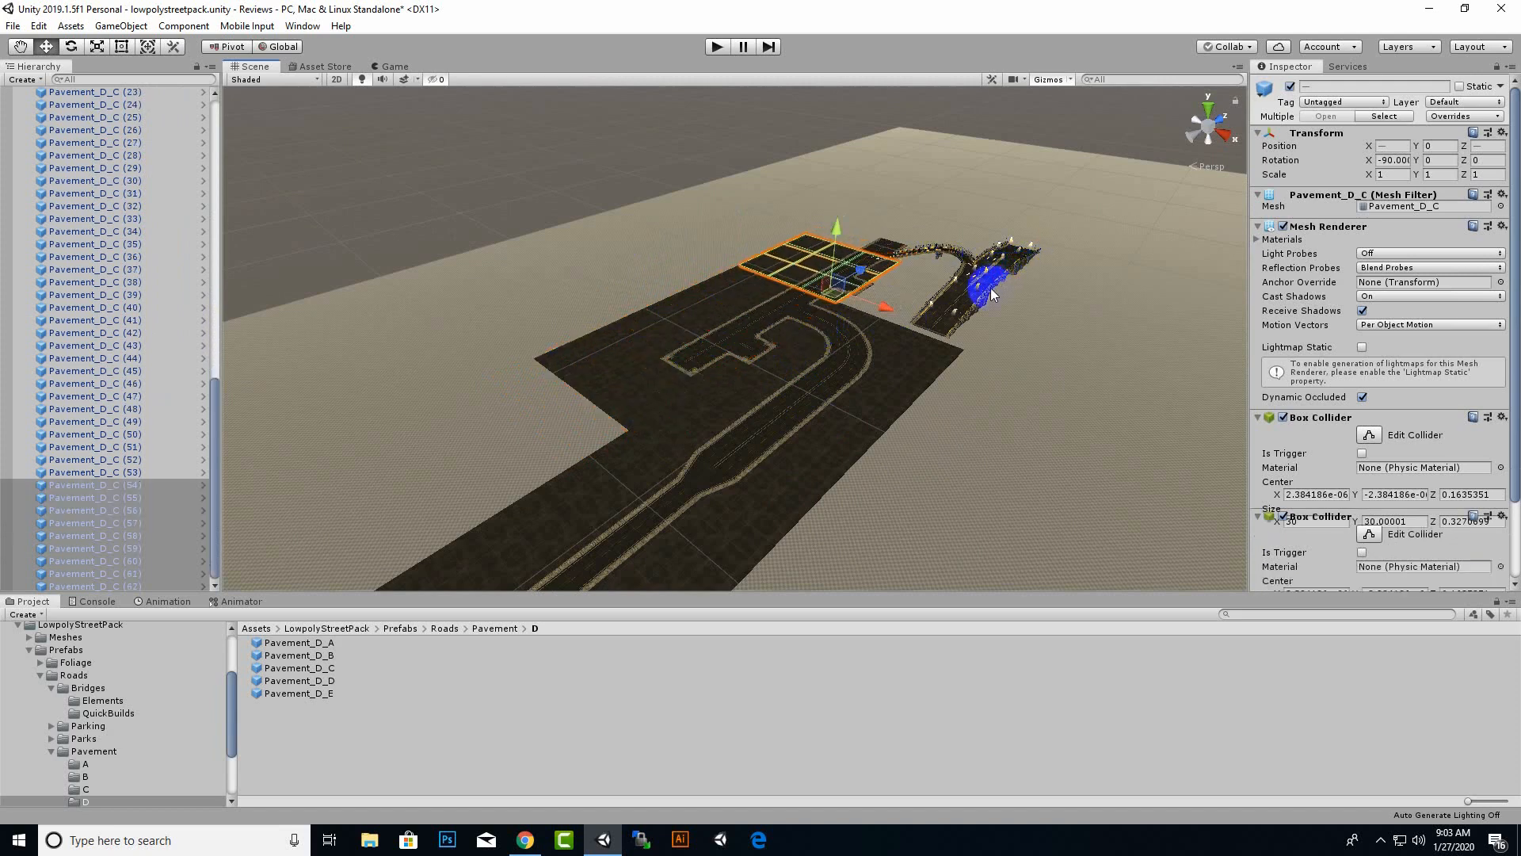
# Duplicate the nine-tile pavement block across the far area to cover the ground beneath the cross street and sloped bridge.
pyautogui.hotkey('ctrl', 'd')
pyautogui.moveTo(884, 306); pyautogui.dragTo(973, 378)
pyautogui.hotkey('ctrl', 'd')
pyautogui.moveTo(981, 320); pyautogui.dragTo(1010, 222)
pyautogui.hotkey('ctrl', 'd')
pyautogui.hotkey('ctrl', 'd')
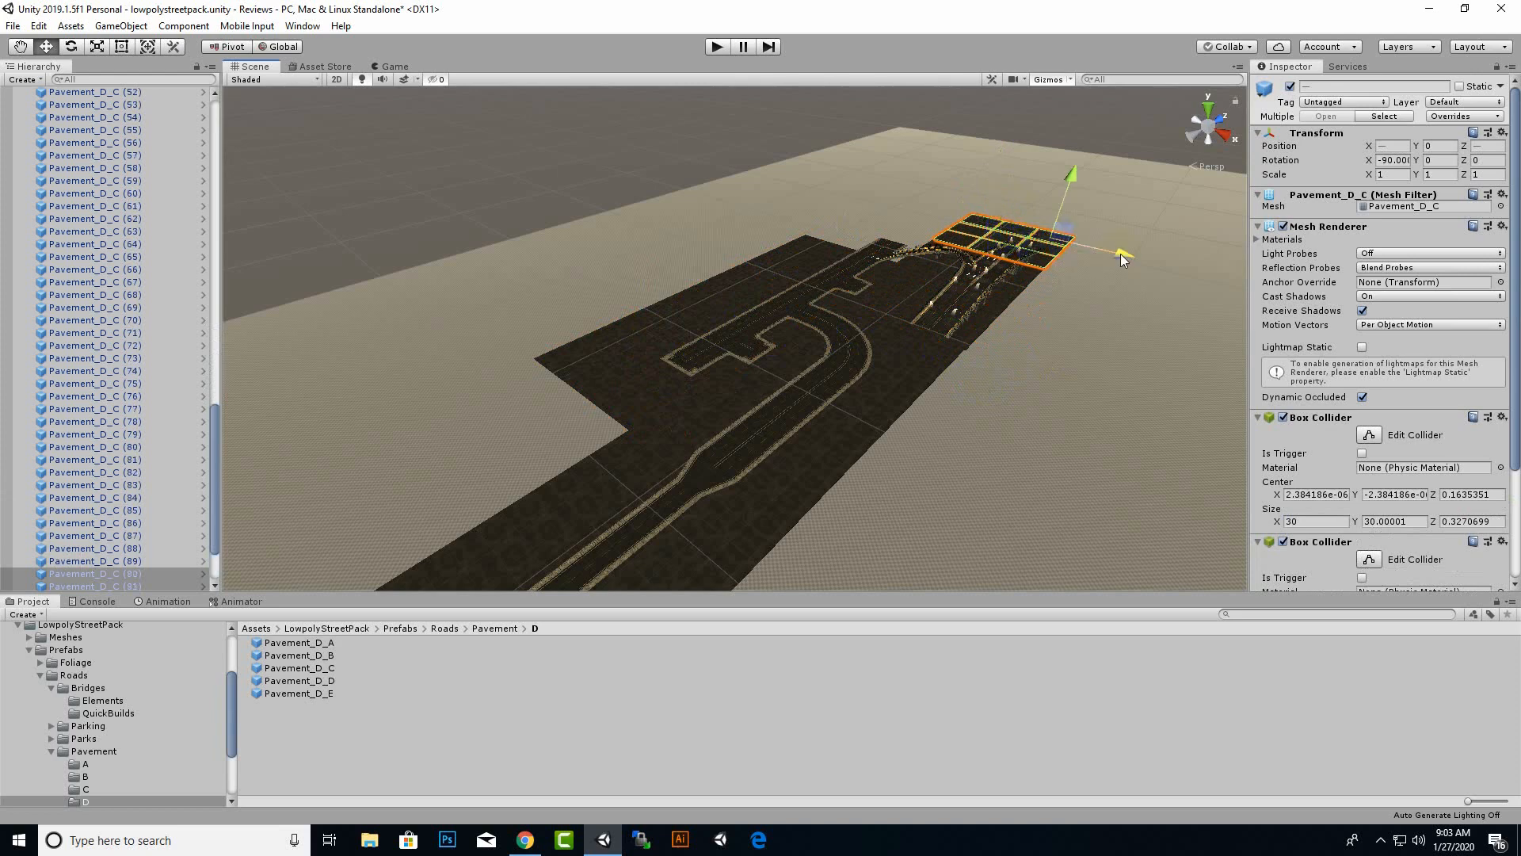
# Duplicate the pavement block to fill the remaining far corner and the open side alongside the straight road.
pyautogui.moveTo(1120, 253); pyautogui.dragTo(1008, 289)
pyautogui.hotkey('ctrl', 'd')
pyautogui.moveTo(994, 206); pyautogui.dragTo(679, 422)
pyautogui.hotkey('ctrl', 'd')
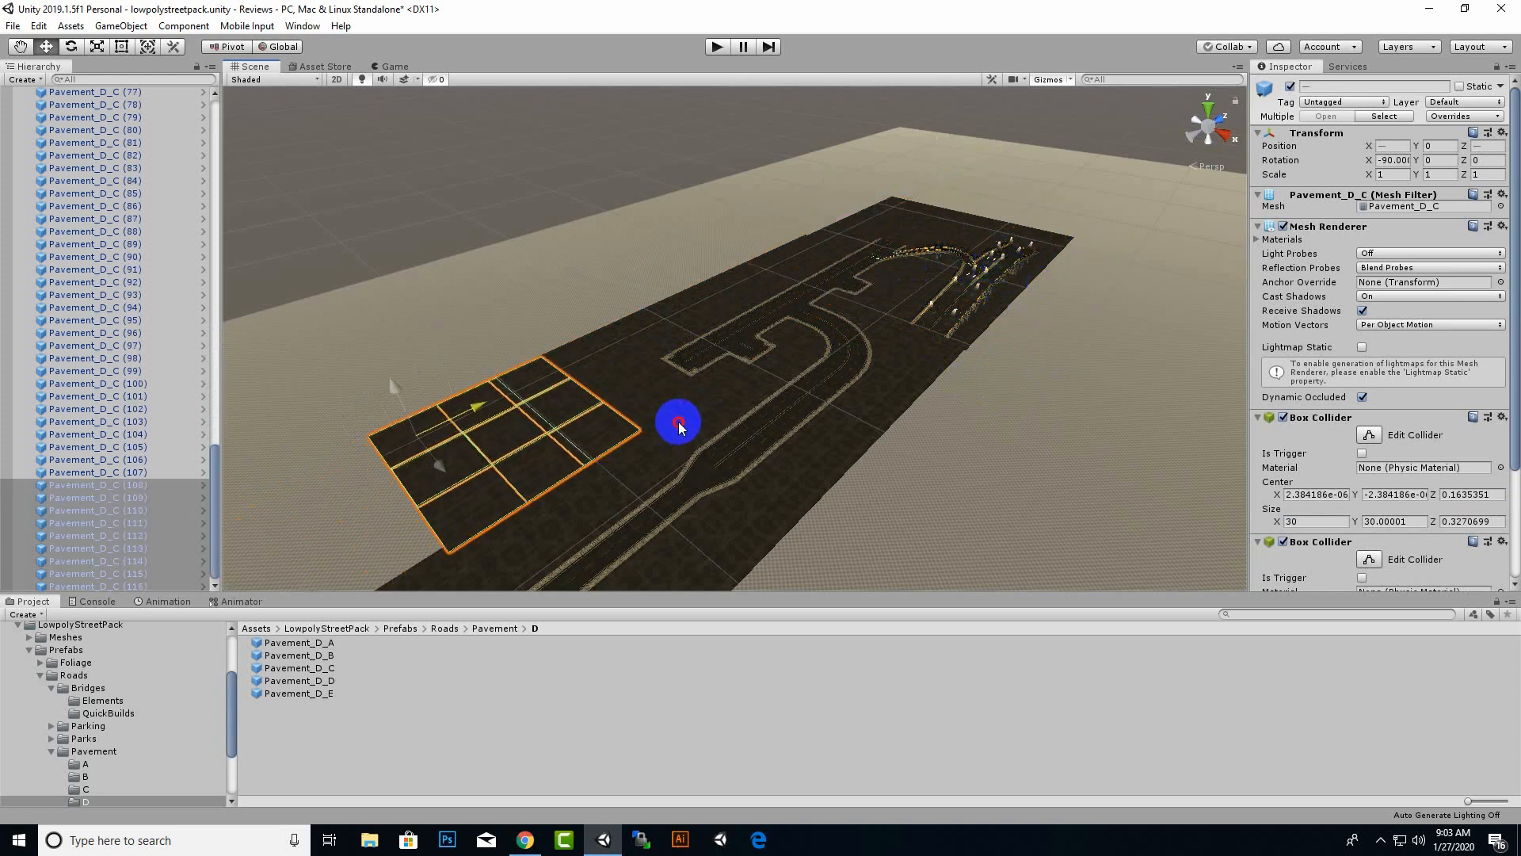
pyautogui.scroll(-8, 679, 423)
pyautogui.hotkey('ctrl', 'd')
pyautogui.moveTo(683, 356); pyautogui.dragTo(621, 386)
# Select the three pavement tiles at the near outer corner, scale them to 1.0986 on Y, and shift them outward to align the edge.
pyautogui.click(708, 475)
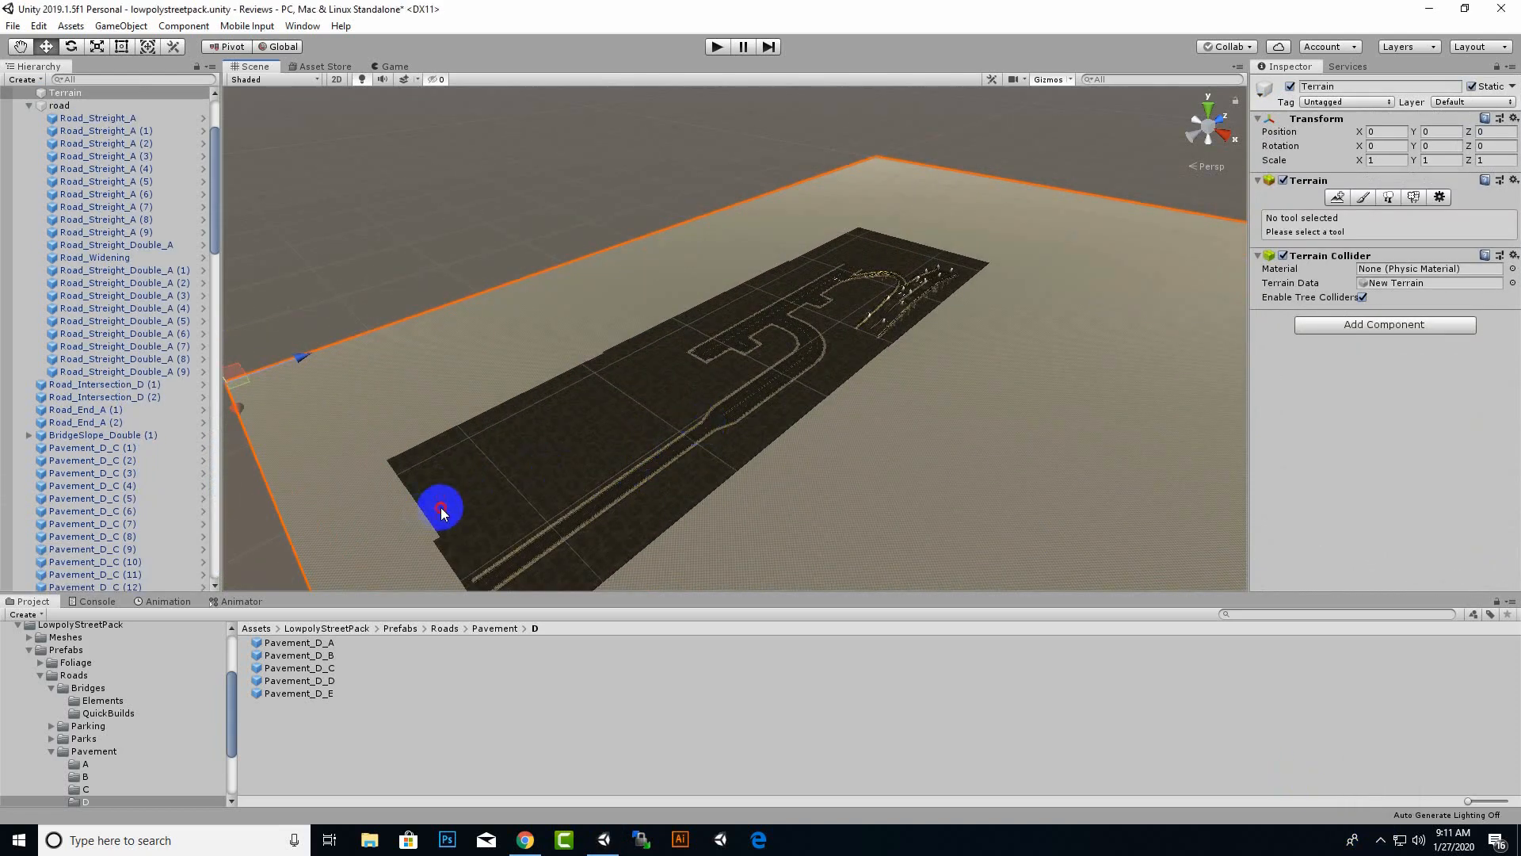
pyautogui.click(440, 507)
pyautogui.keyDown('shift'); pyautogui.click(427, 485); pyautogui.keyUp('shift')
pyautogui.keyDown('shift'); pyautogui.click(409, 465); pyautogui.keyUp('shift')
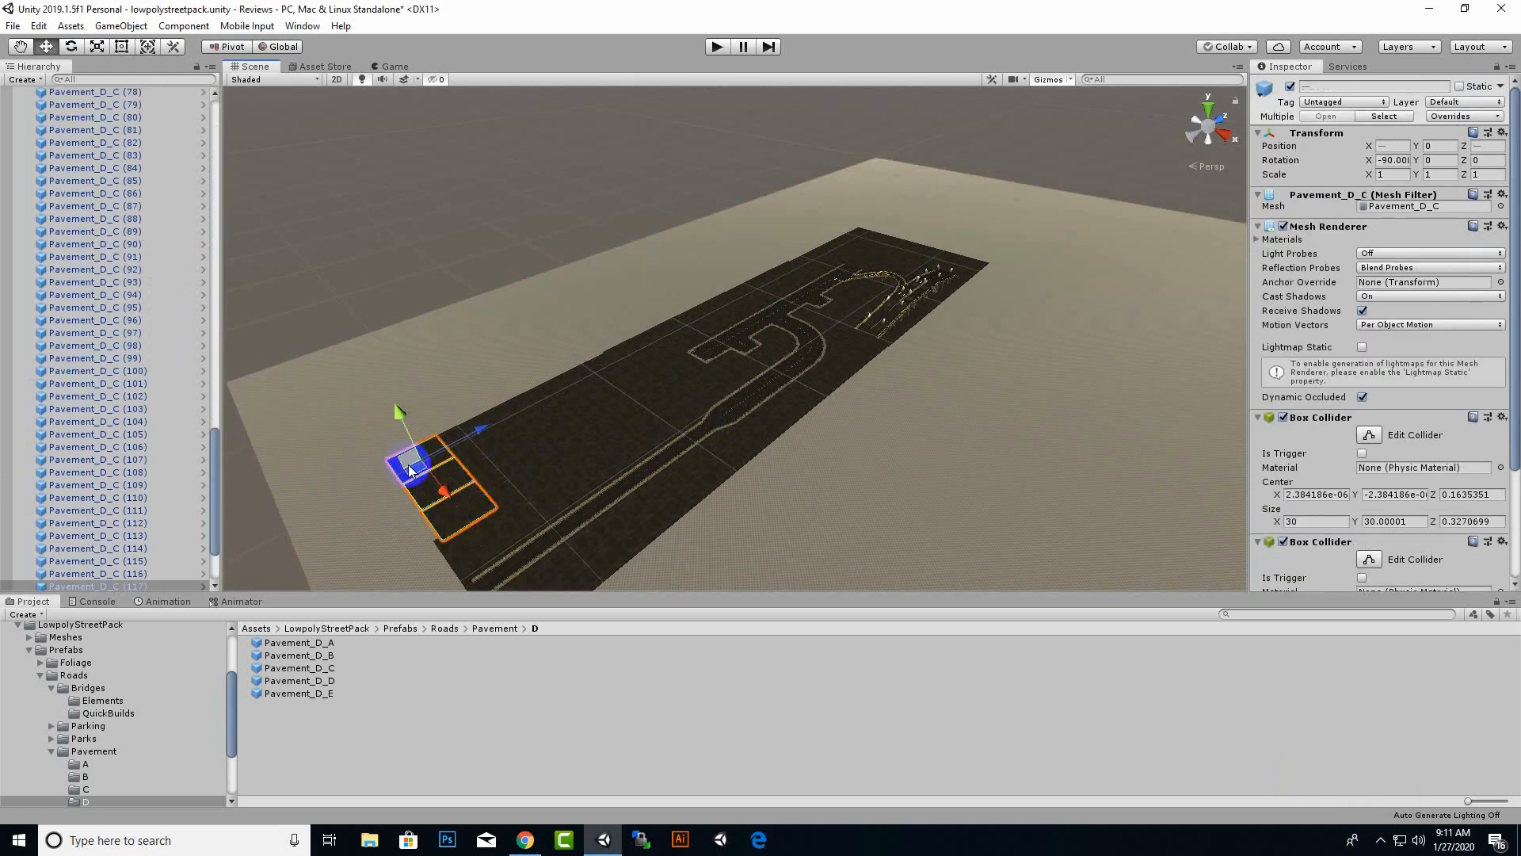
pyautogui.click(97, 46)
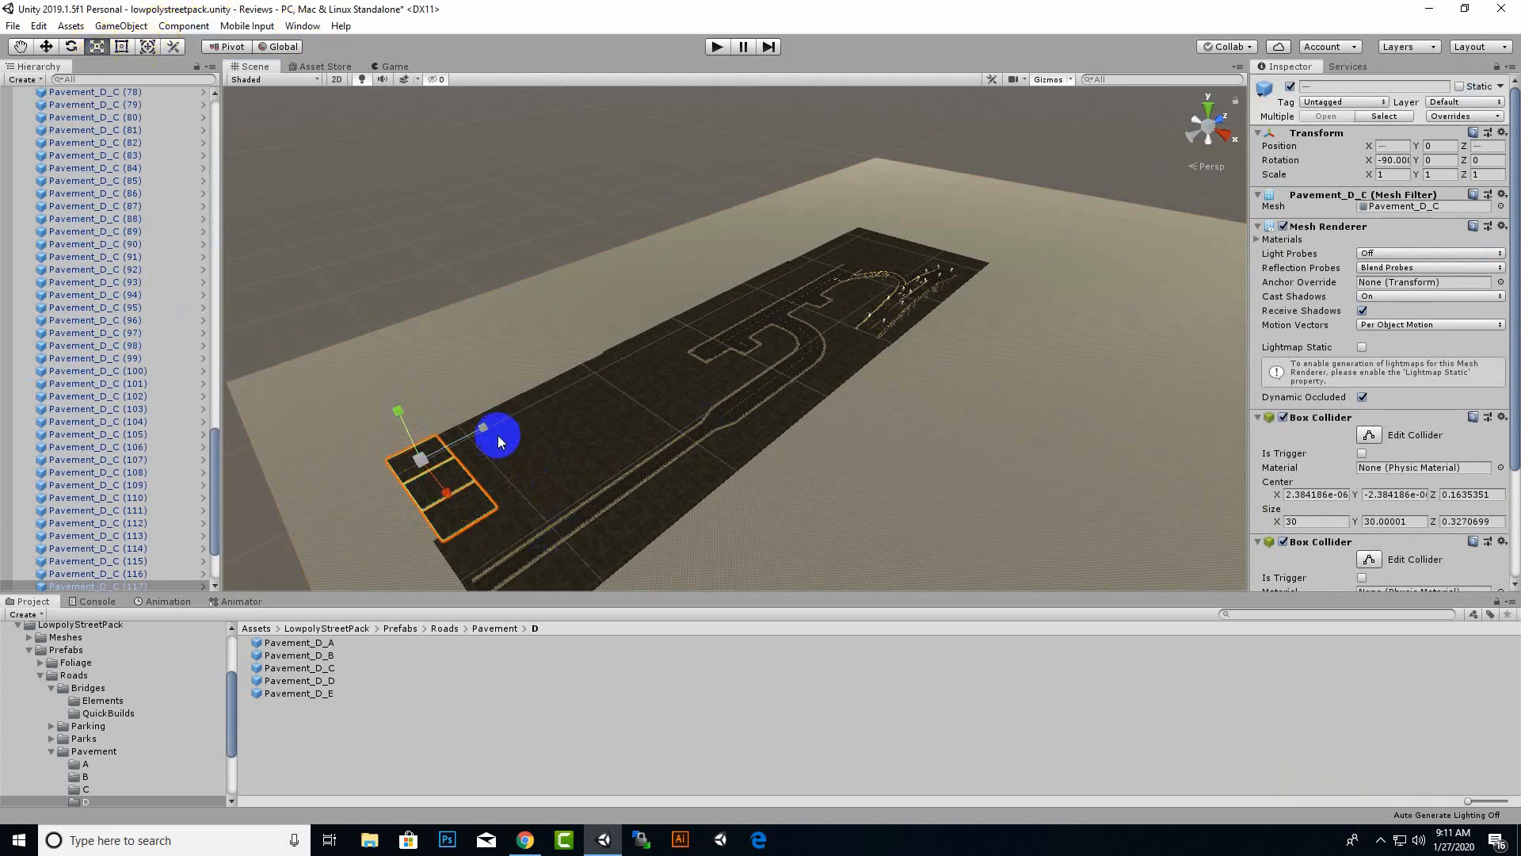
pyautogui.moveTo(497, 435); pyautogui.dragTo(493, 432)
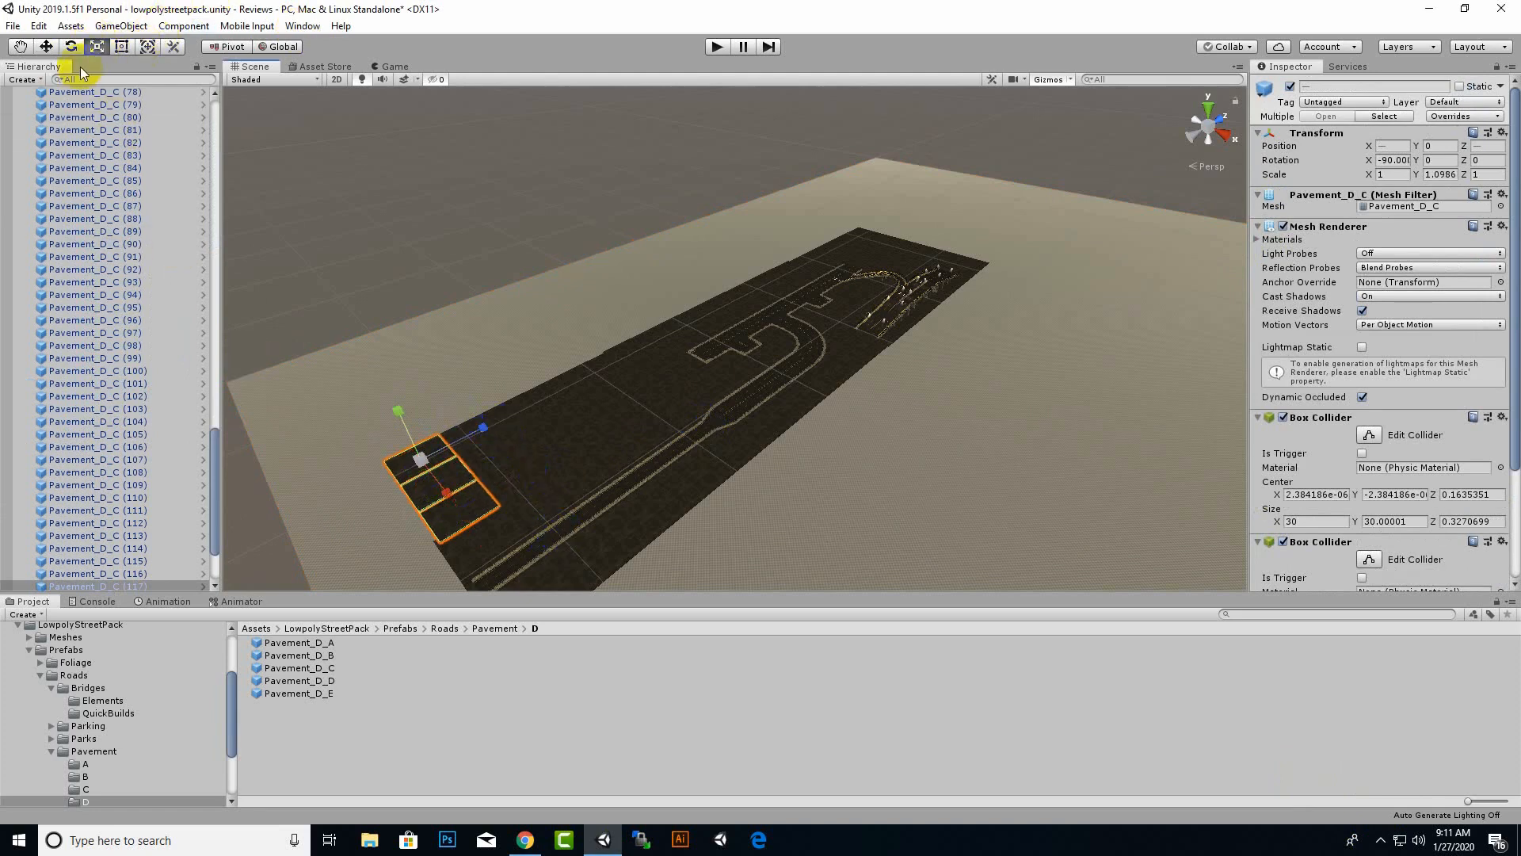
pyautogui.click(51, 49)
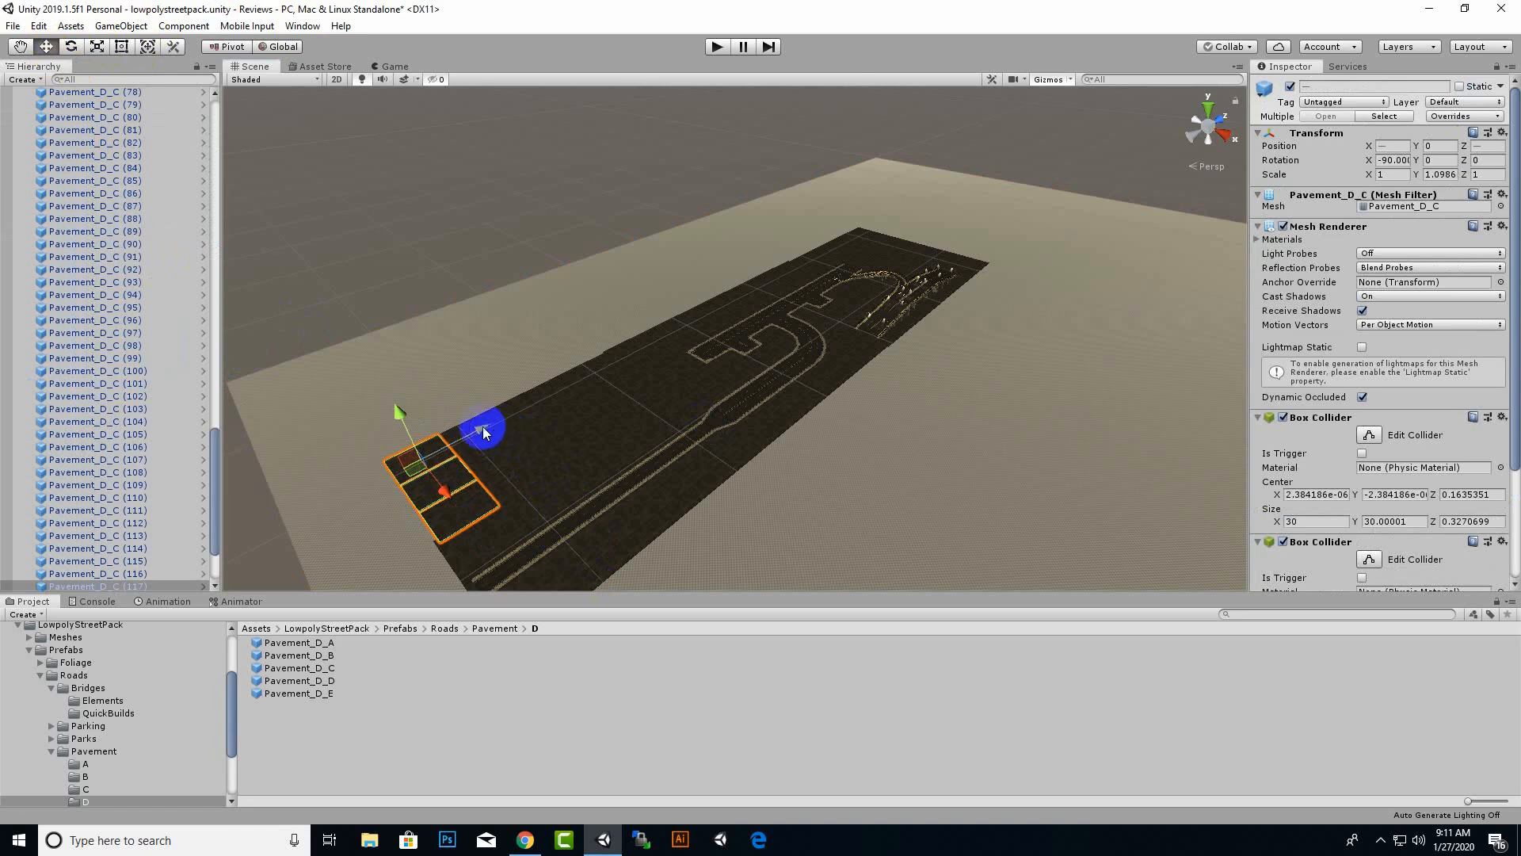
pyautogui.moveTo(485, 432); pyautogui.dragTo(480, 432)
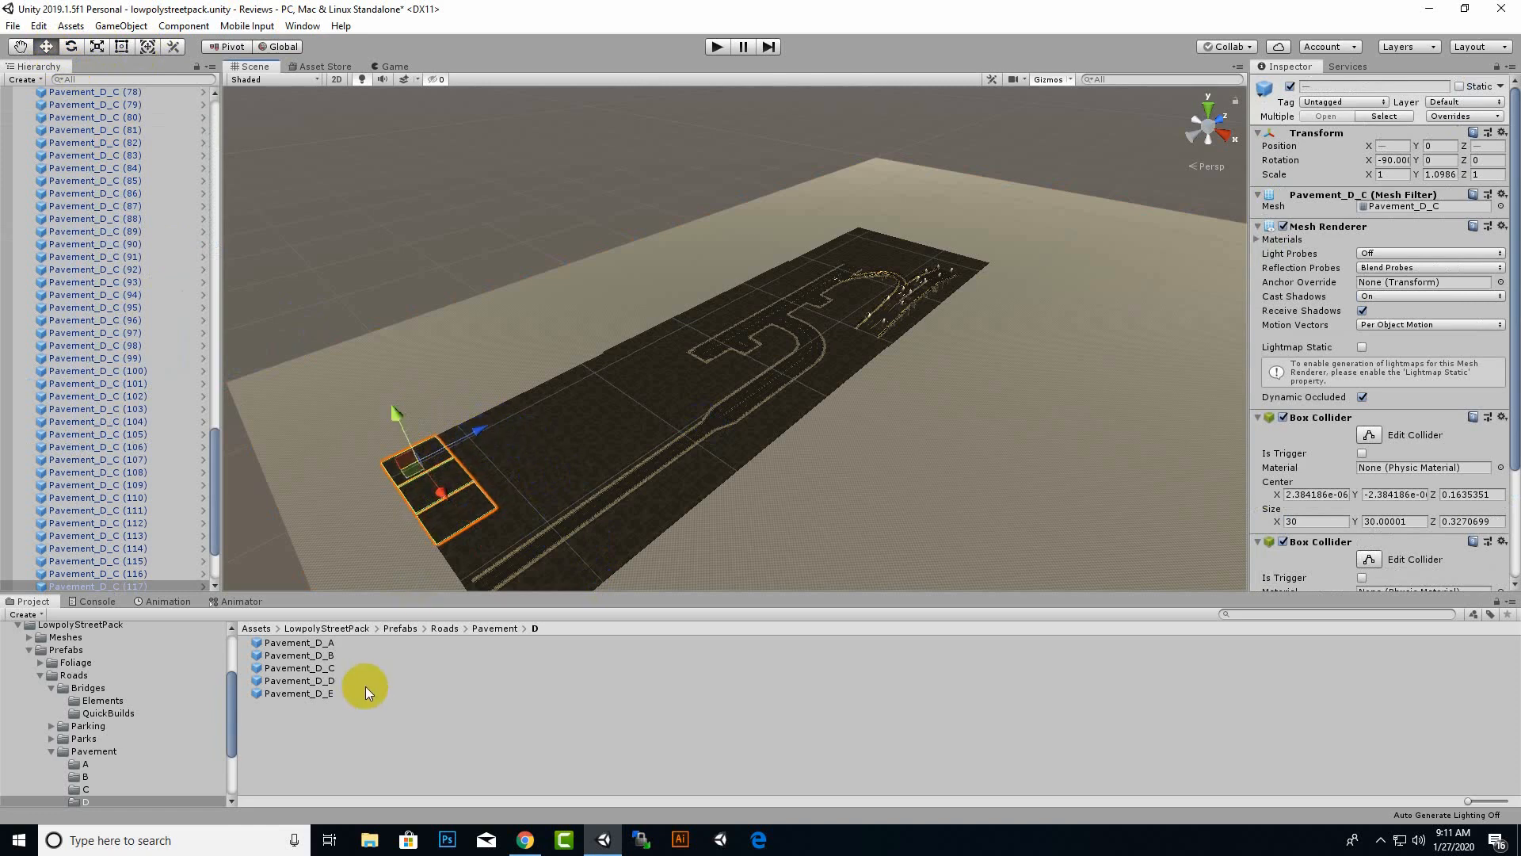
# Browse to the TraficLights folder inside the StreetProps prefabs.
pyautogui.click(494, 628)
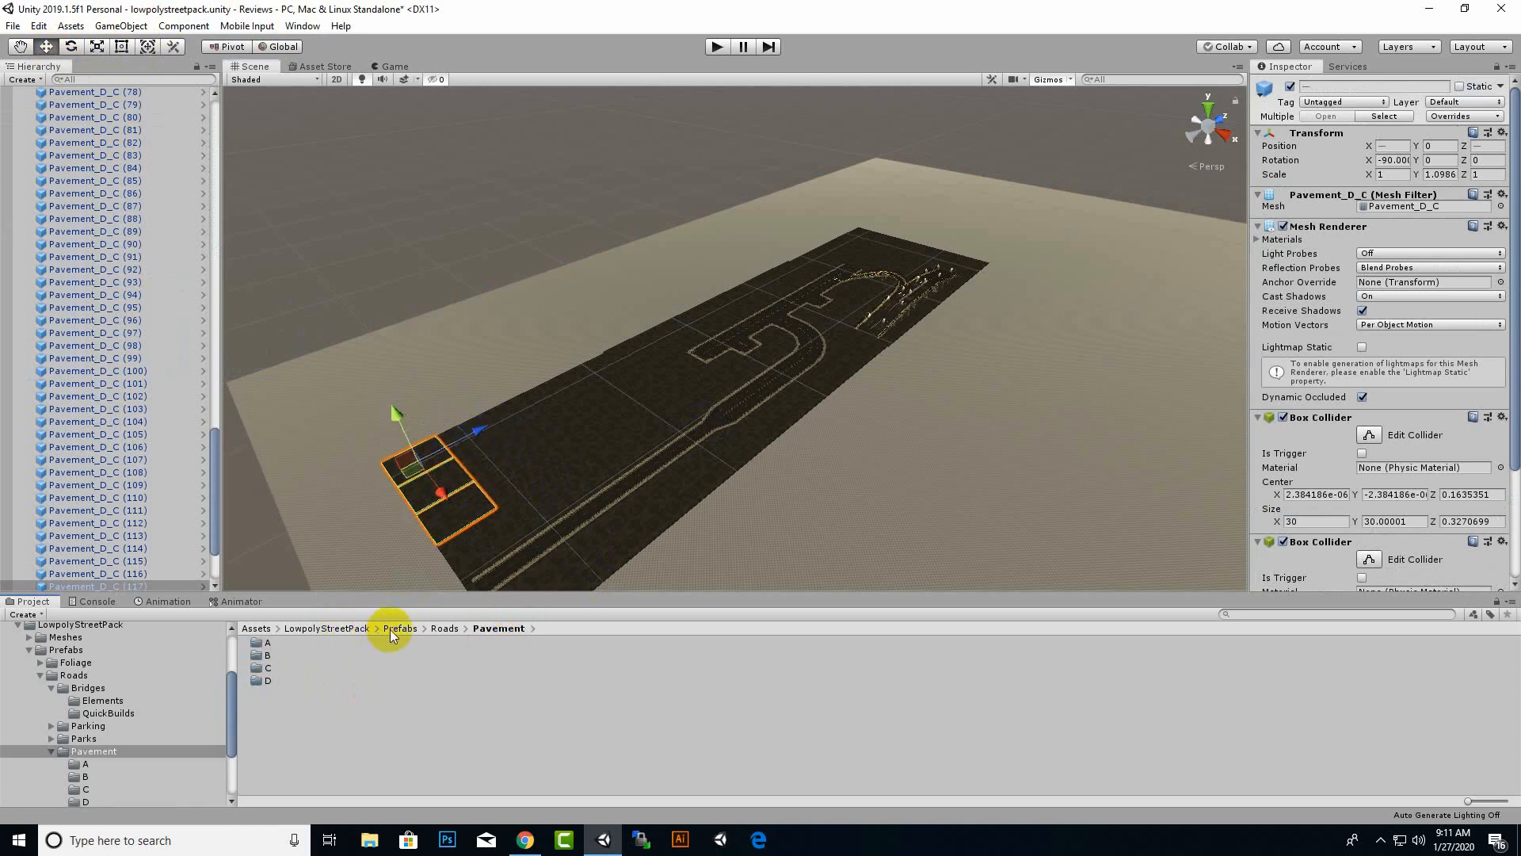
pyautogui.click(391, 628)
pyautogui.doubleClick(292, 669)
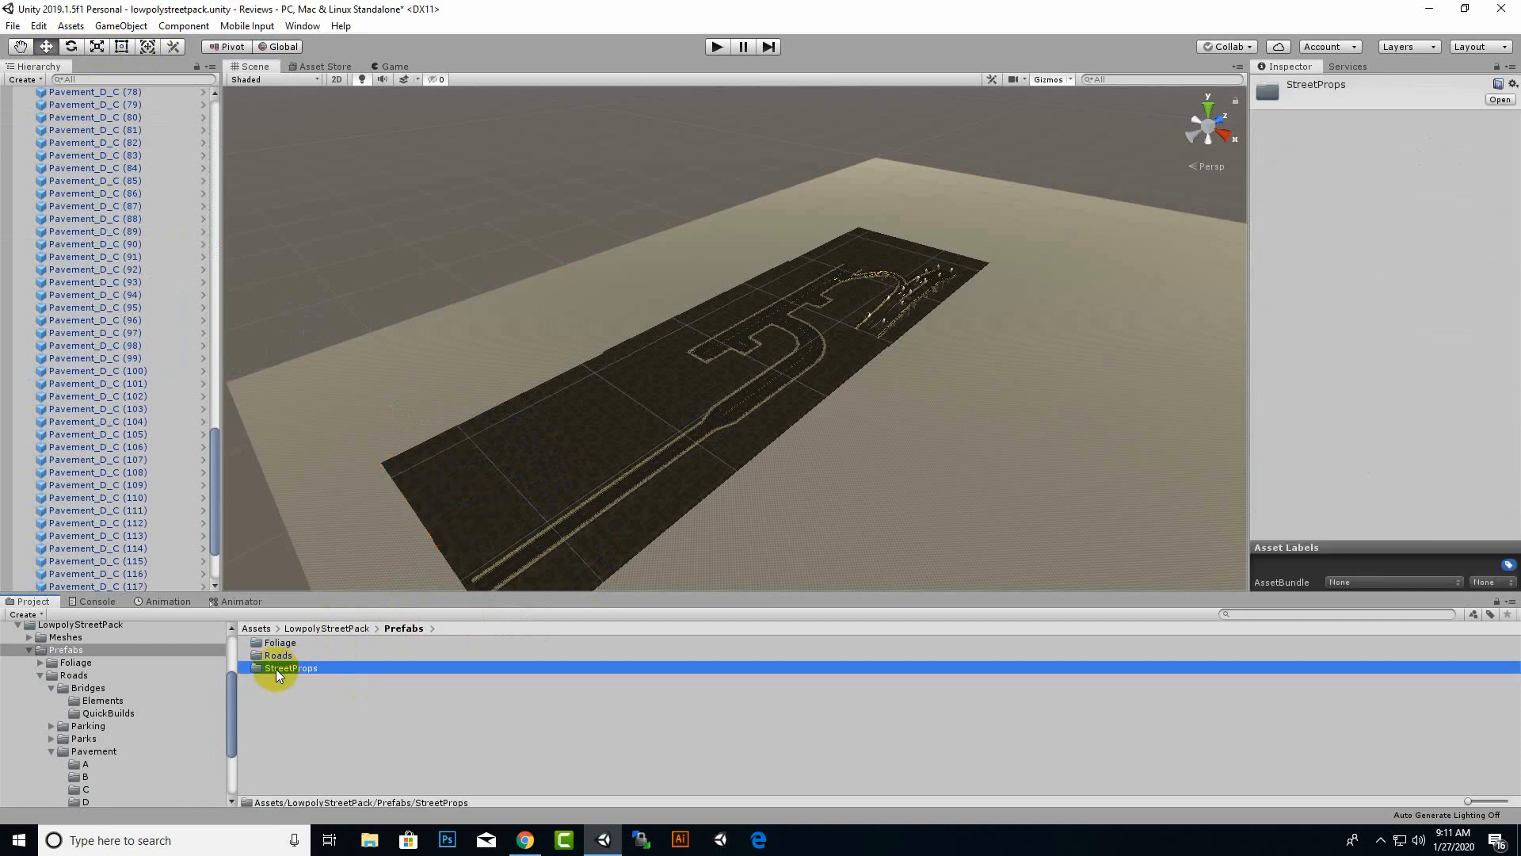
pyautogui.scroll(-2, 325, 713)
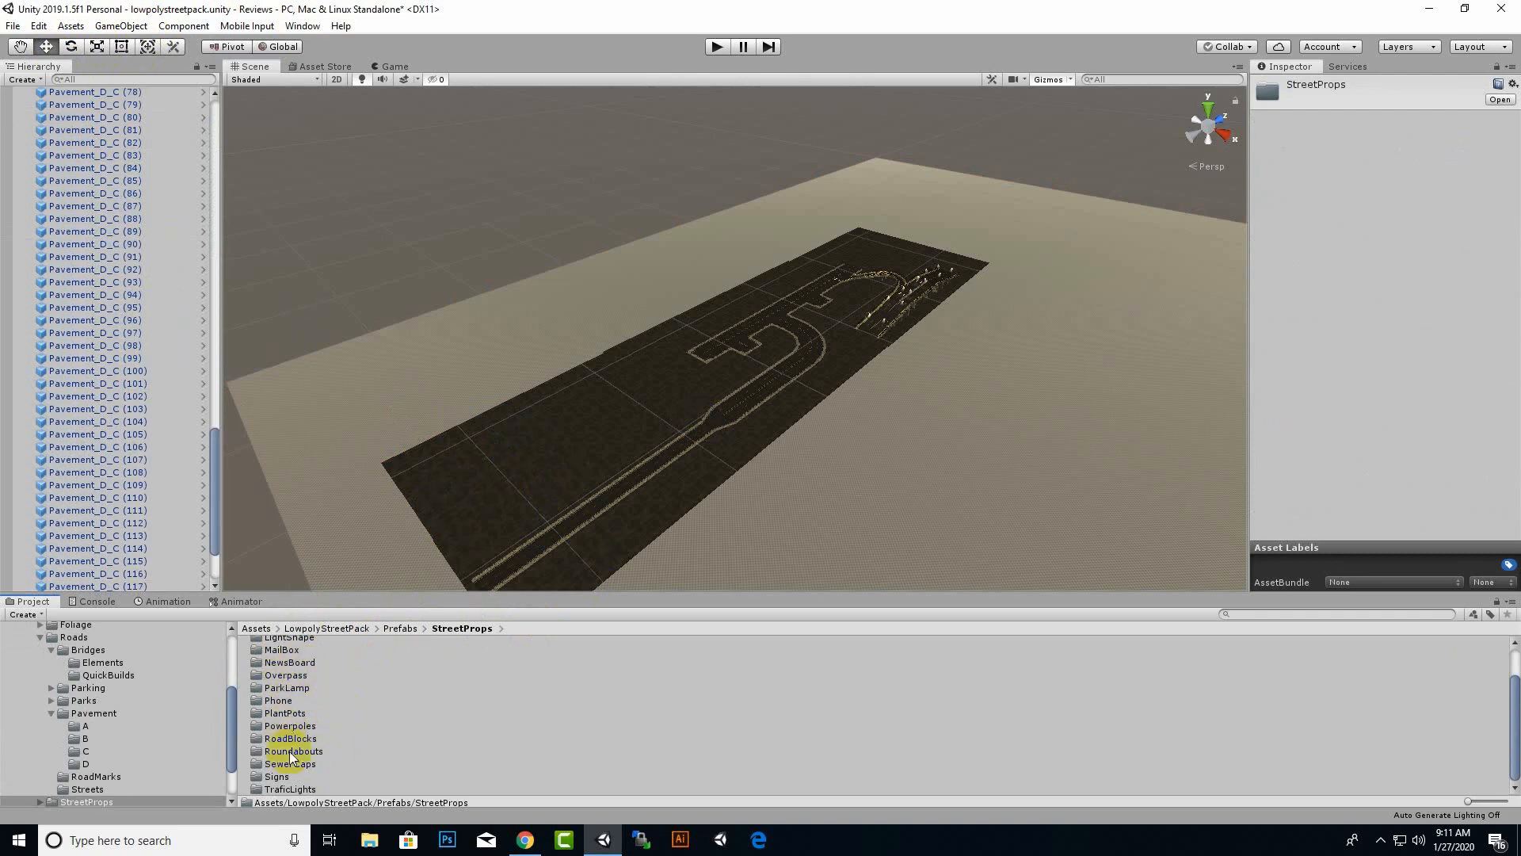
pyautogui.doubleClick(290, 789)
pyautogui.click(285, 642)
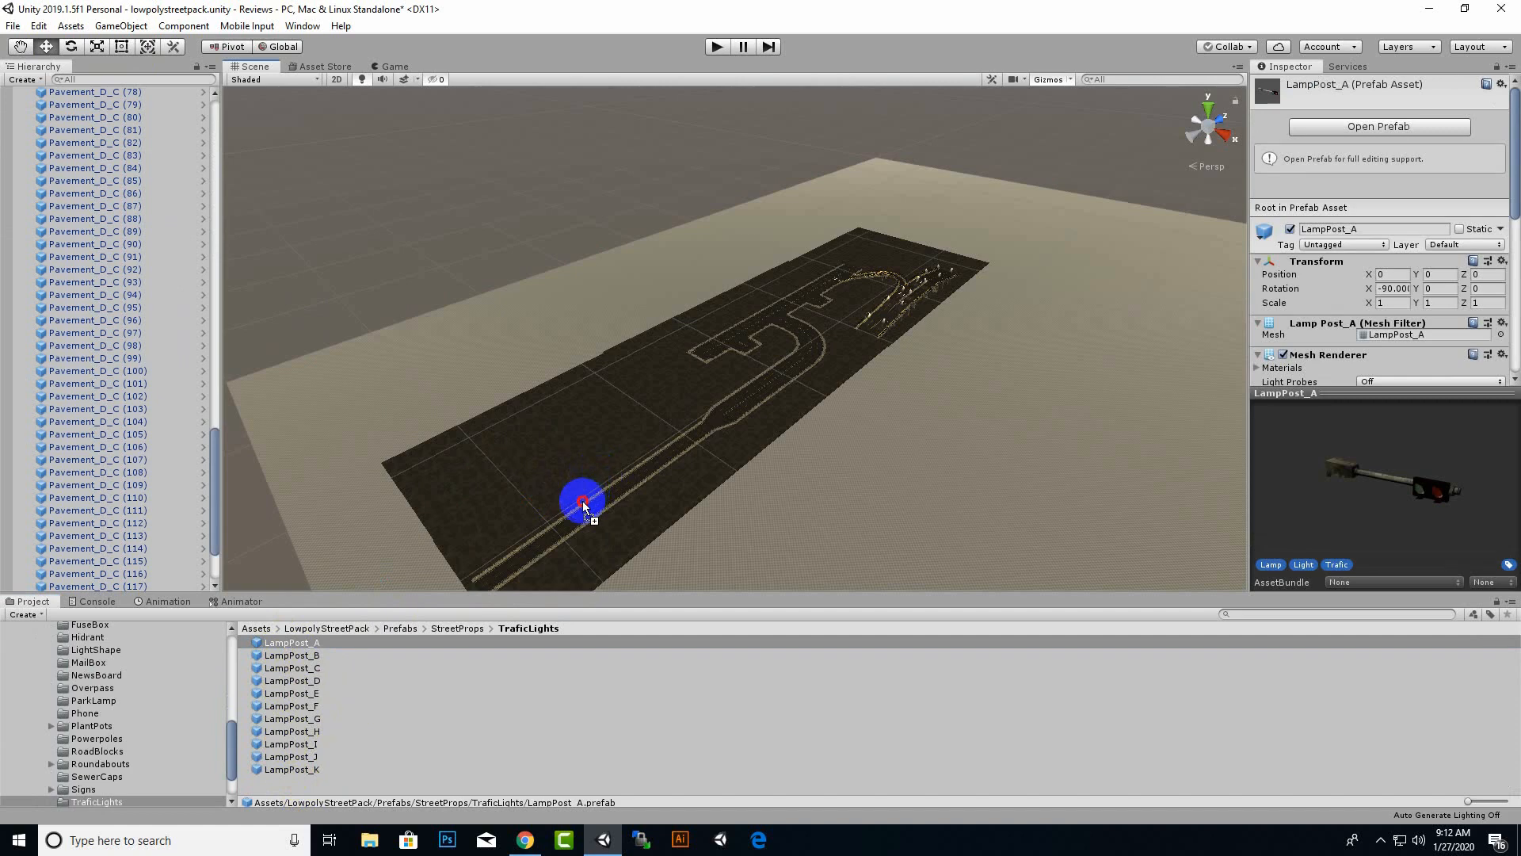
pyautogui.moveTo(582, 501); pyautogui.dragTo(878, 315)
pyautogui.moveTo(796, 373); pyautogui.dragTo(791, 402)
pyautogui.press('f')
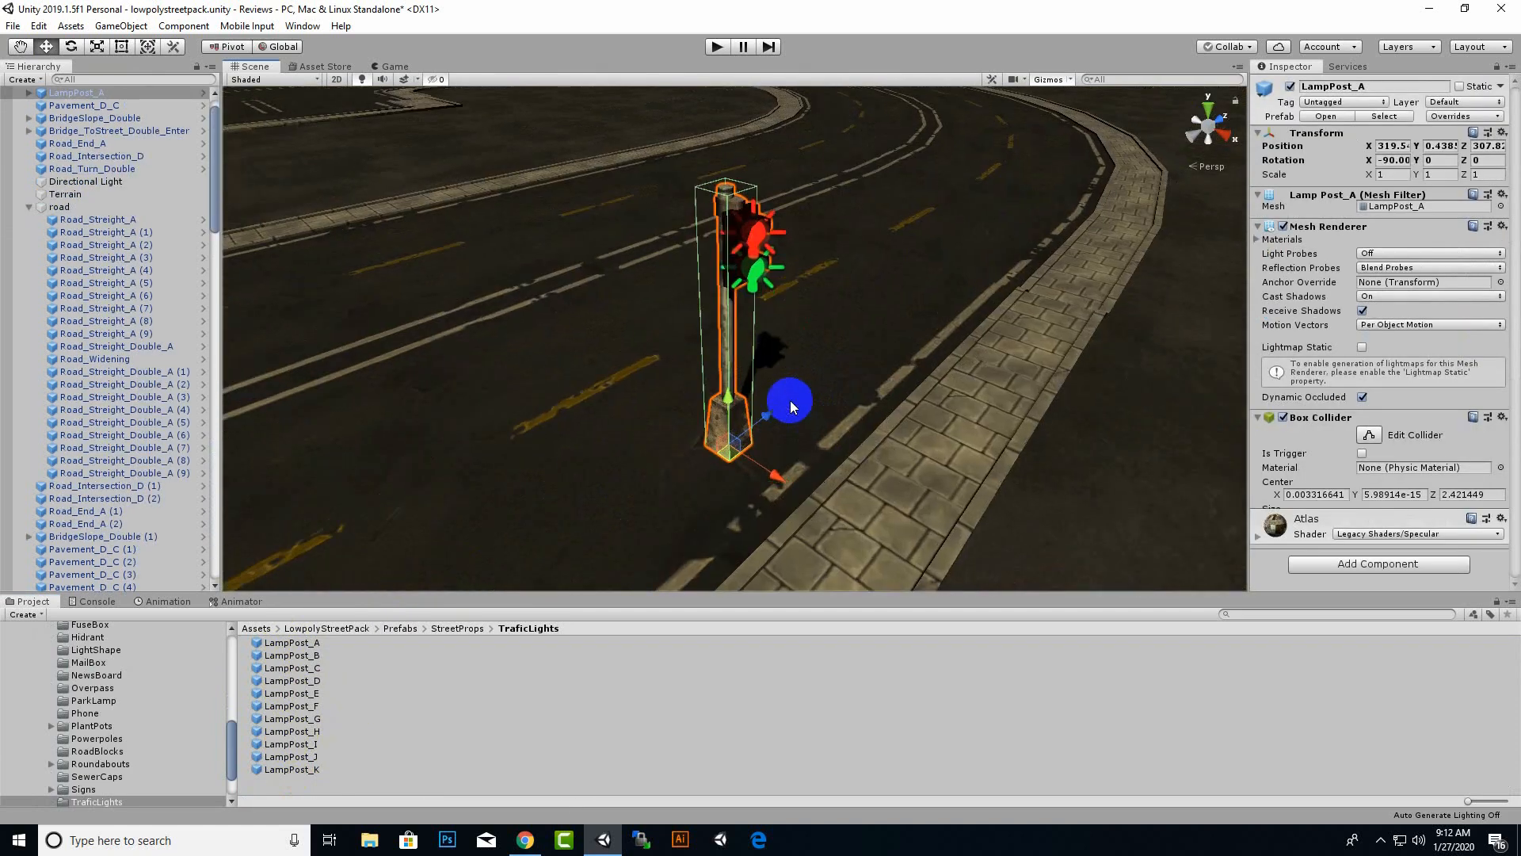
pyautogui.scroll(-2, 791, 401)
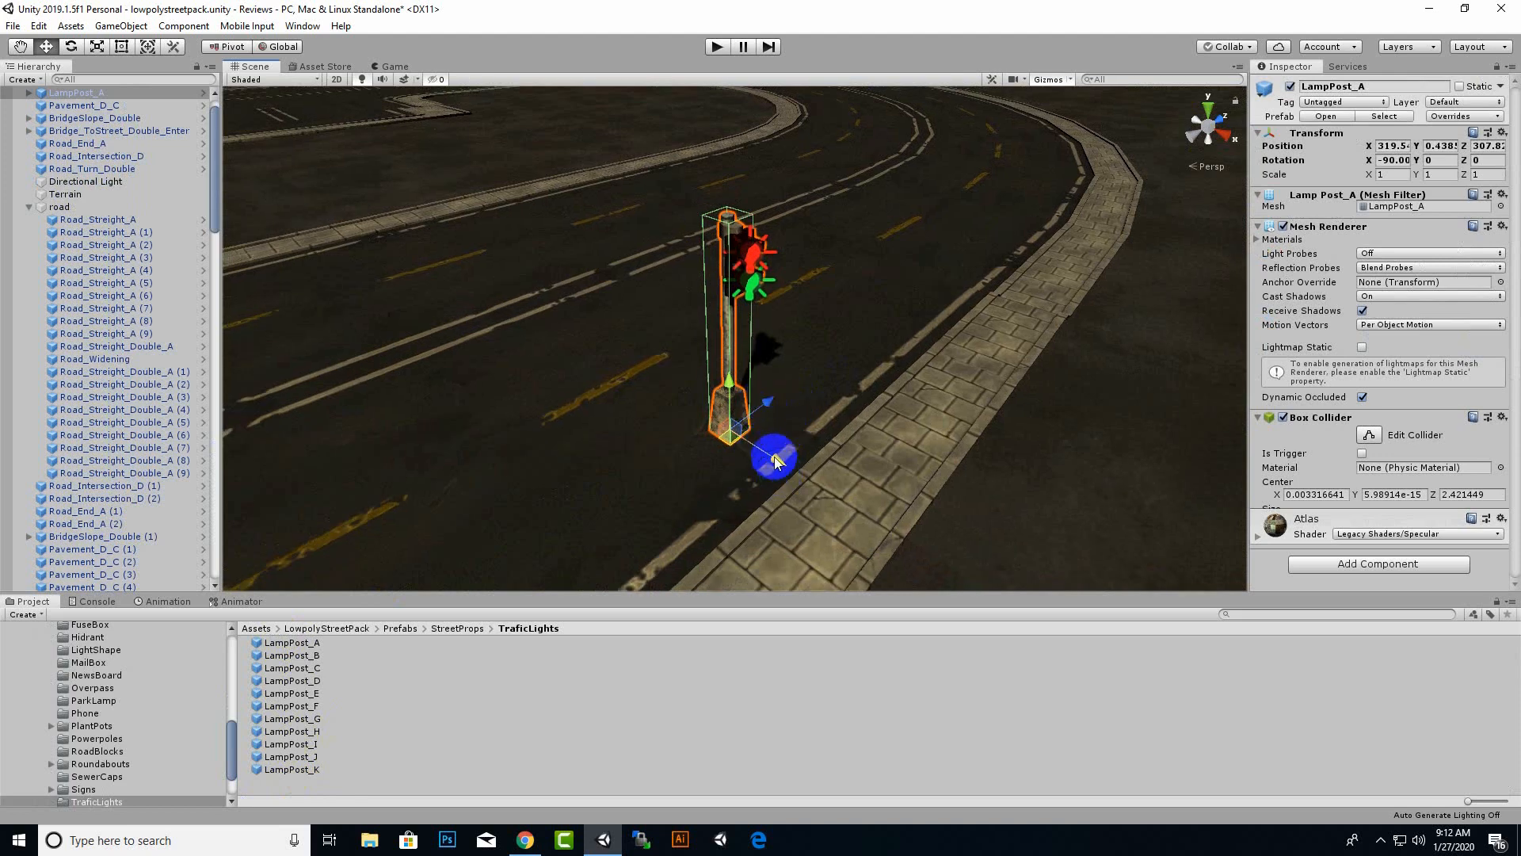
pyautogui.moveTo(777, 462); pyautogui.dragTo(630, 597)
pyautogui.click(71, 46)
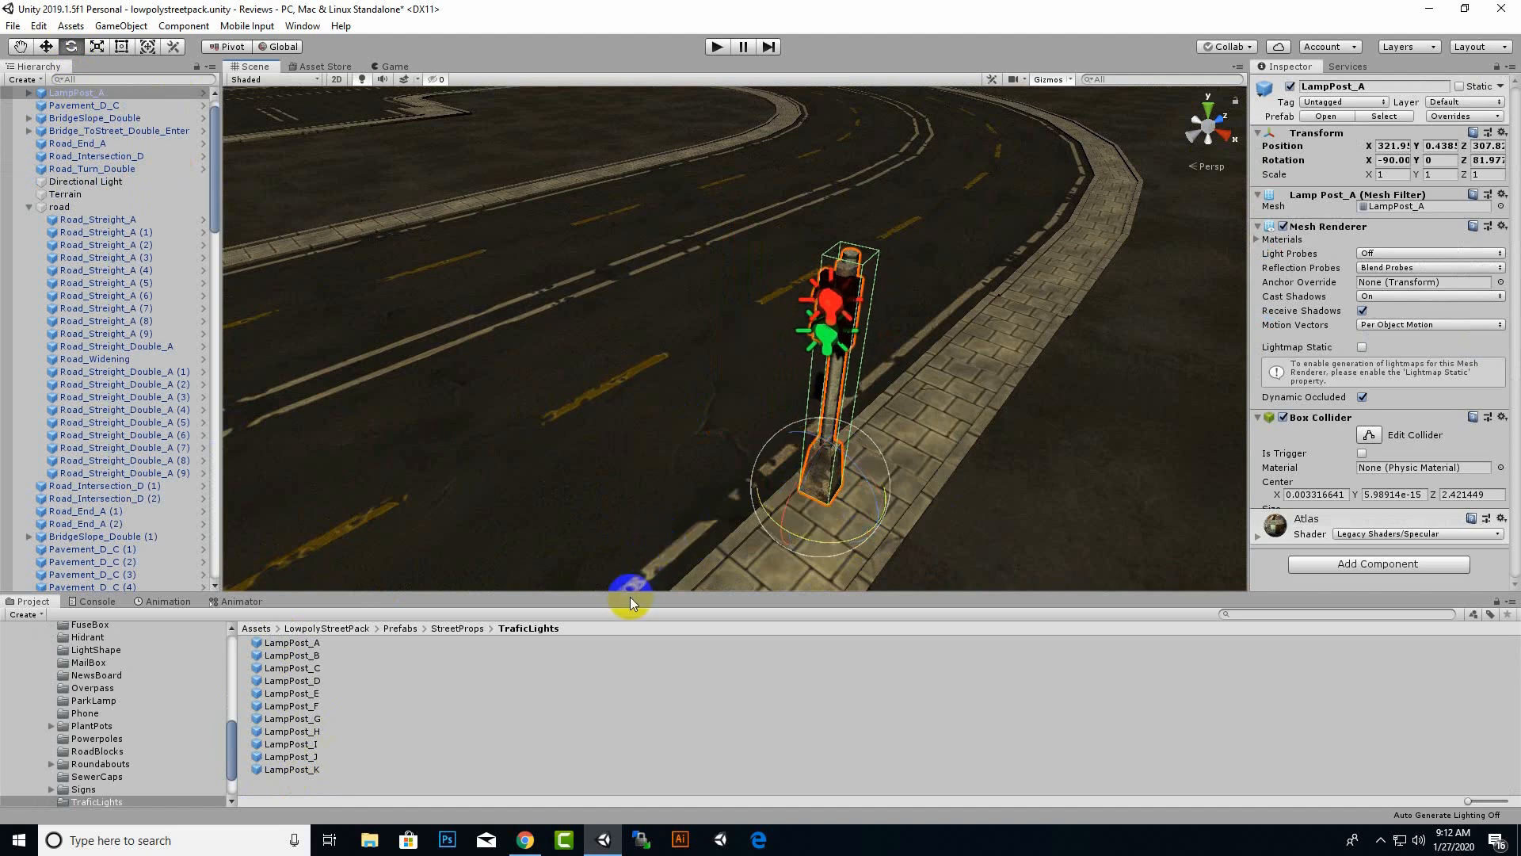
pyautogui.press('Delete')
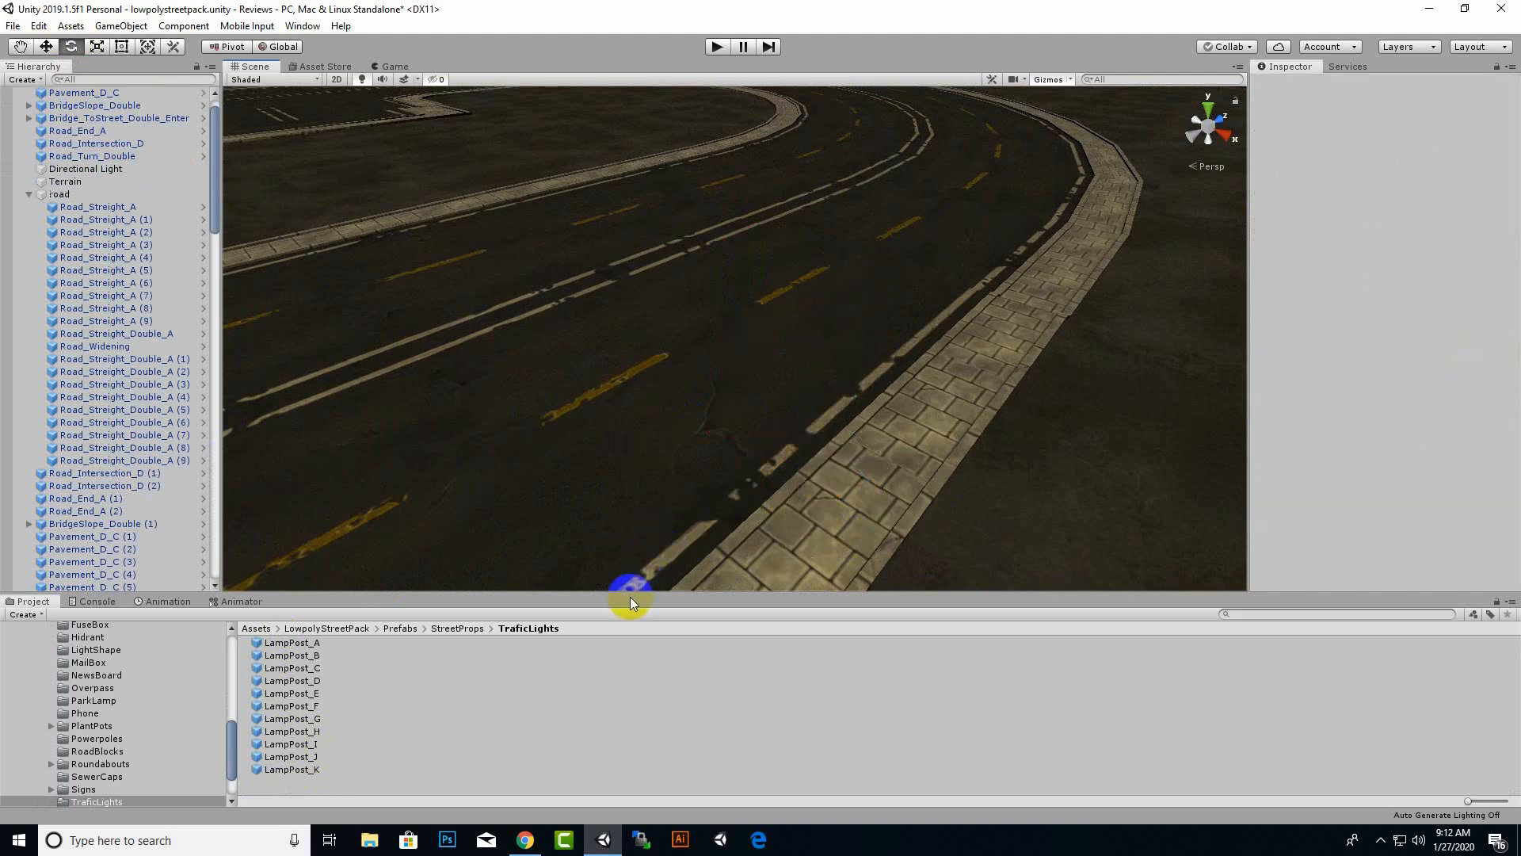
# Preview the lamp post prefabs and place LampPost_K on the centre line of the double road near the bend.
pyautogui.click(309, 766)
pyautogui.click(307, 758)
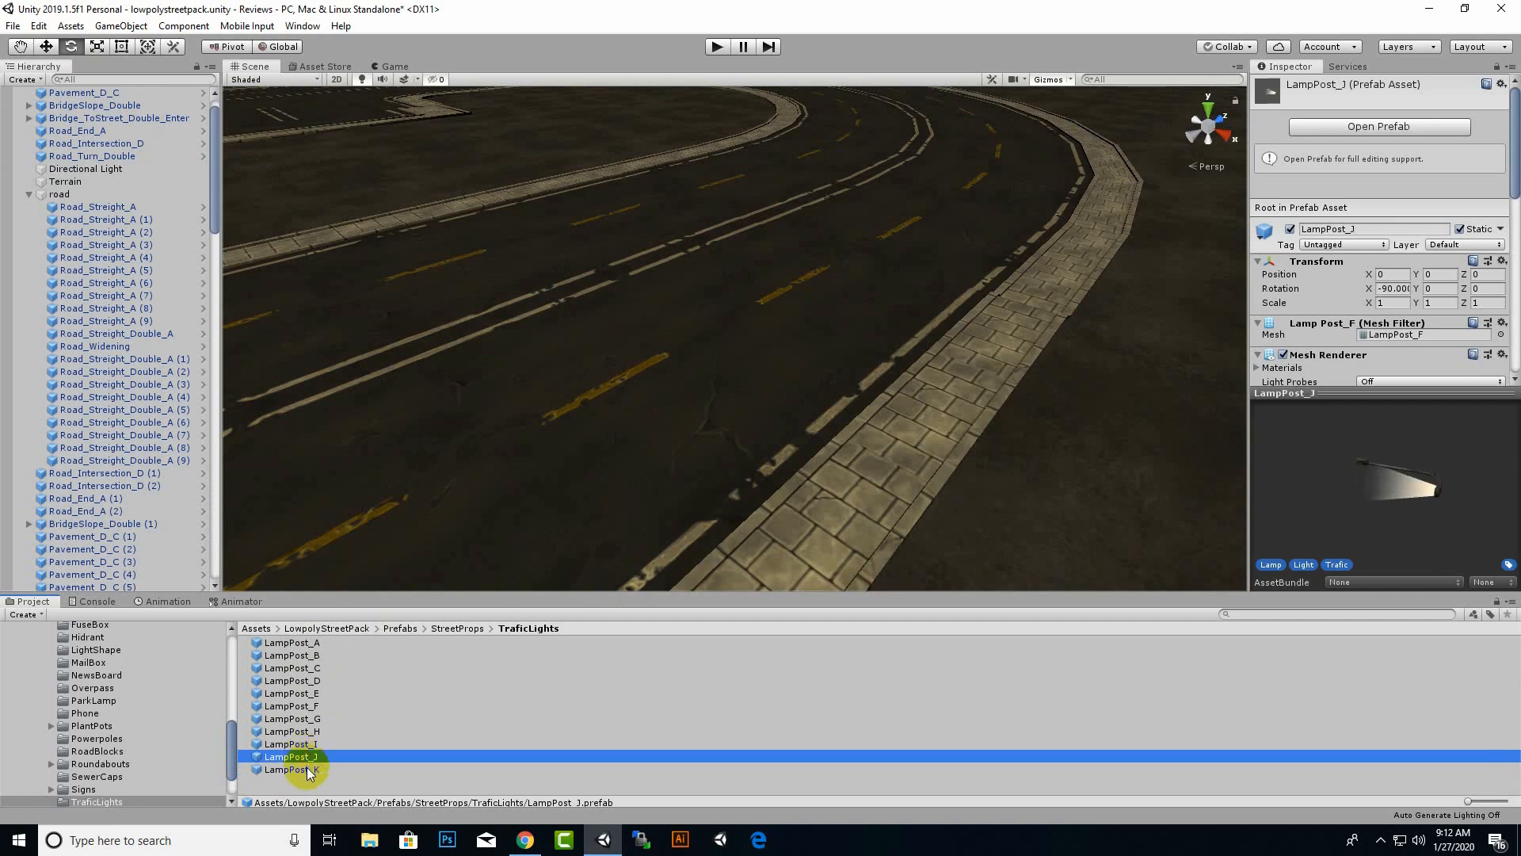
pyautogui.press('Up')
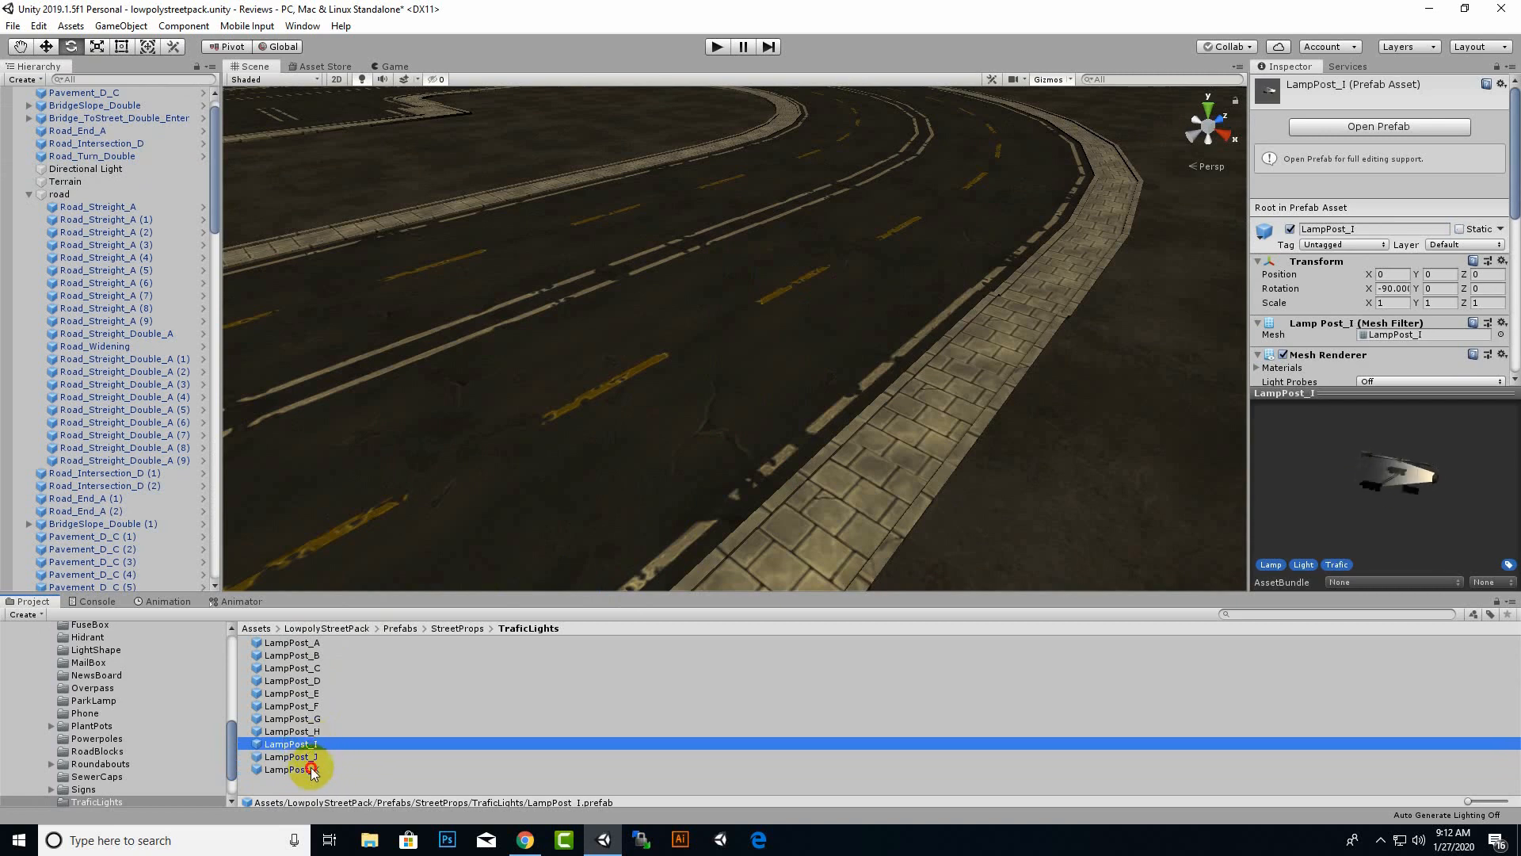
pyautogui.moveTo(311, 770); pyautogui.dragTo(450, 339)
pyautogui.scroll(-3, 677, 428)
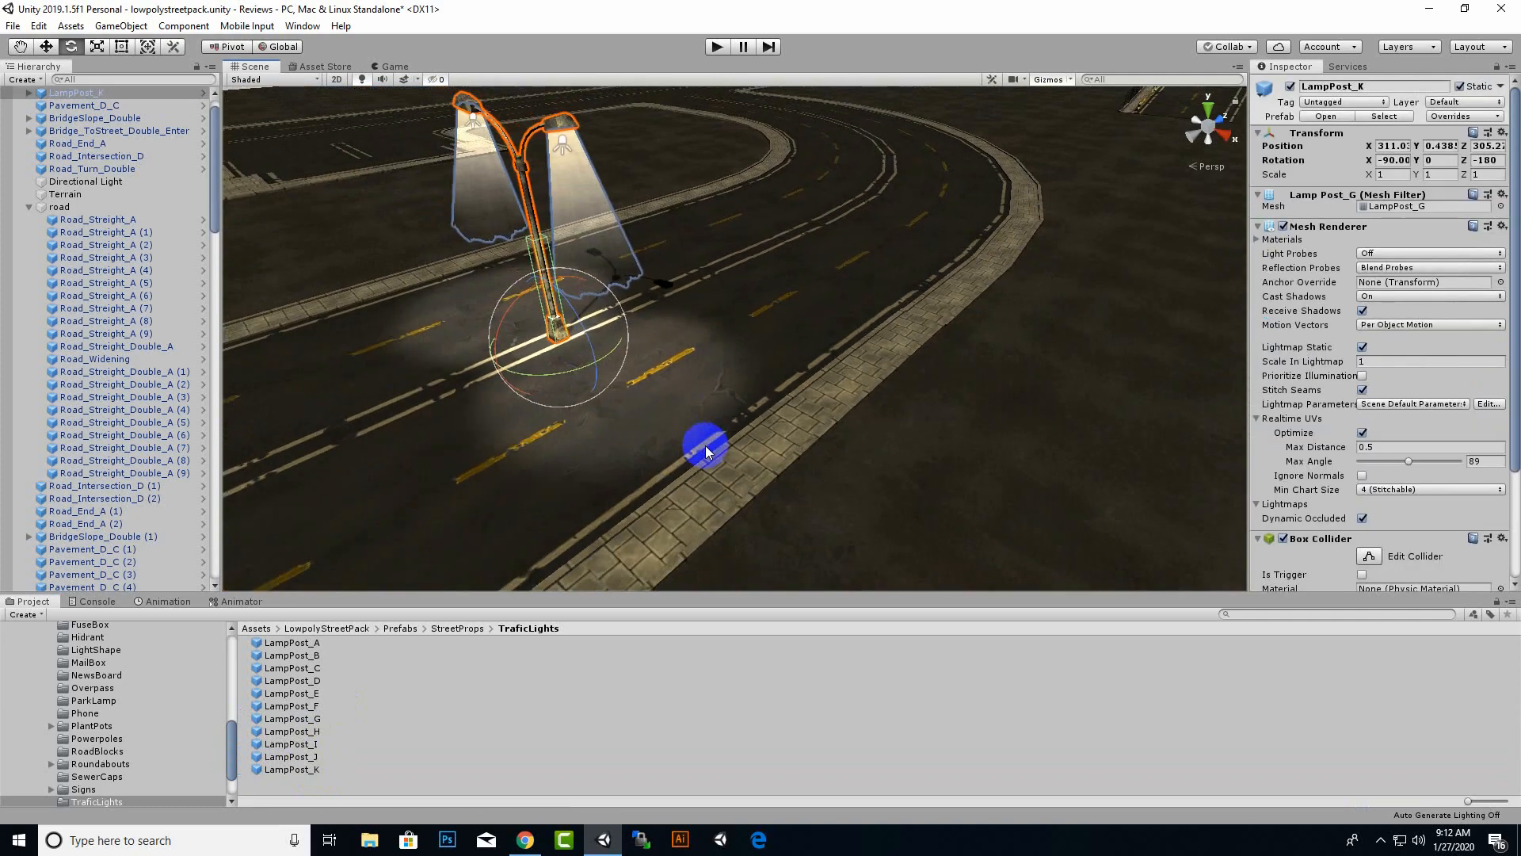
pyautogui.scroll(-8, 706, 446)
pyautogui.moveTo(715, 455); pyautogui.dragTo(841, 439, button='middle')
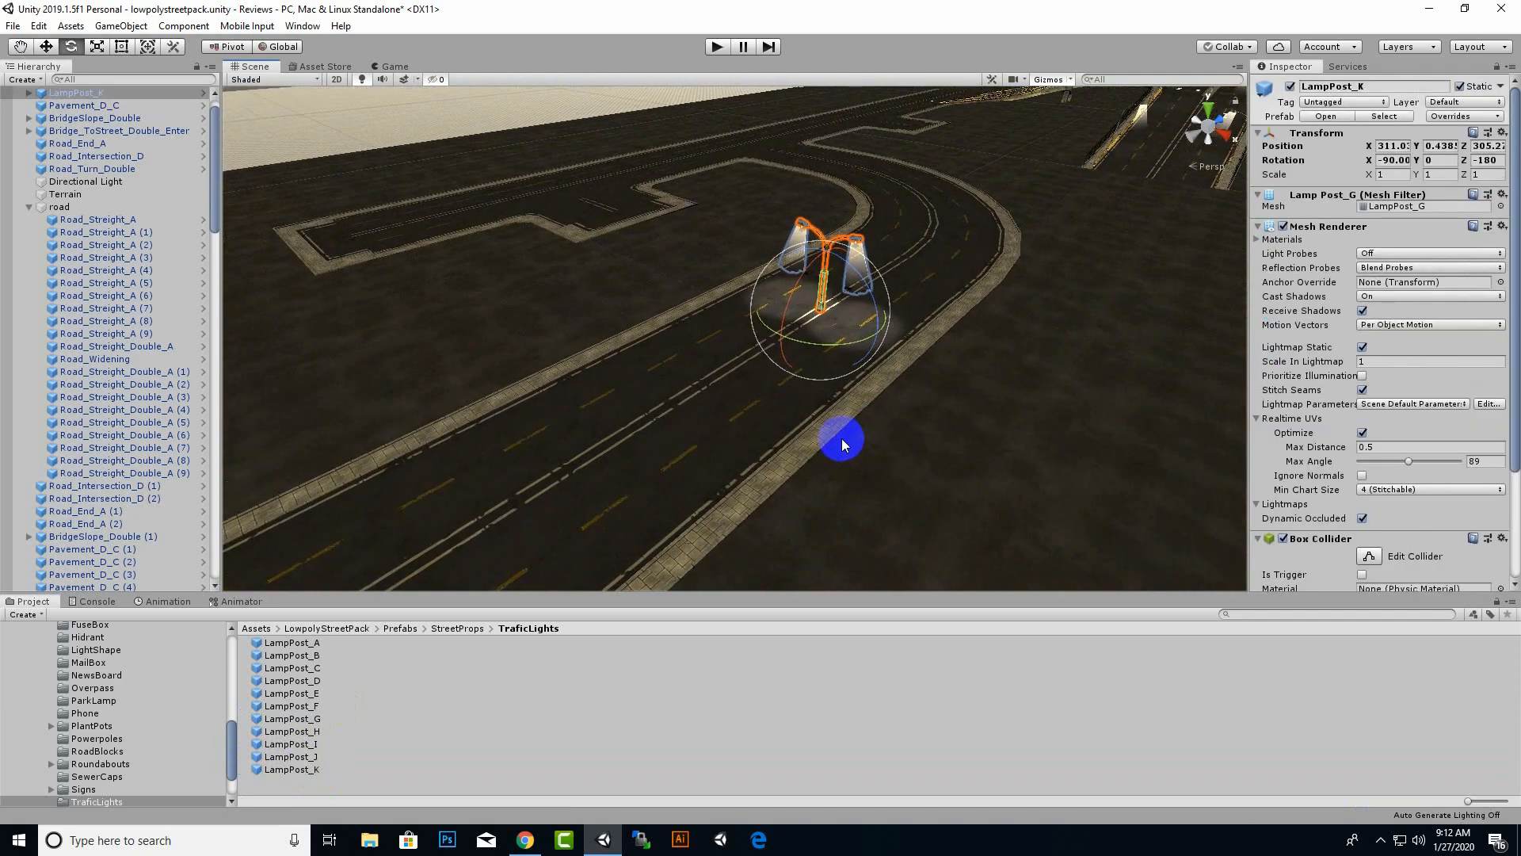
# Duplicate the lamp post twice along the road's centre line, moving the copies to about Z 269.5 and Z 223.
pyautogui.click(47, 50)
pyautogui.scroll(-4, 854, 433)
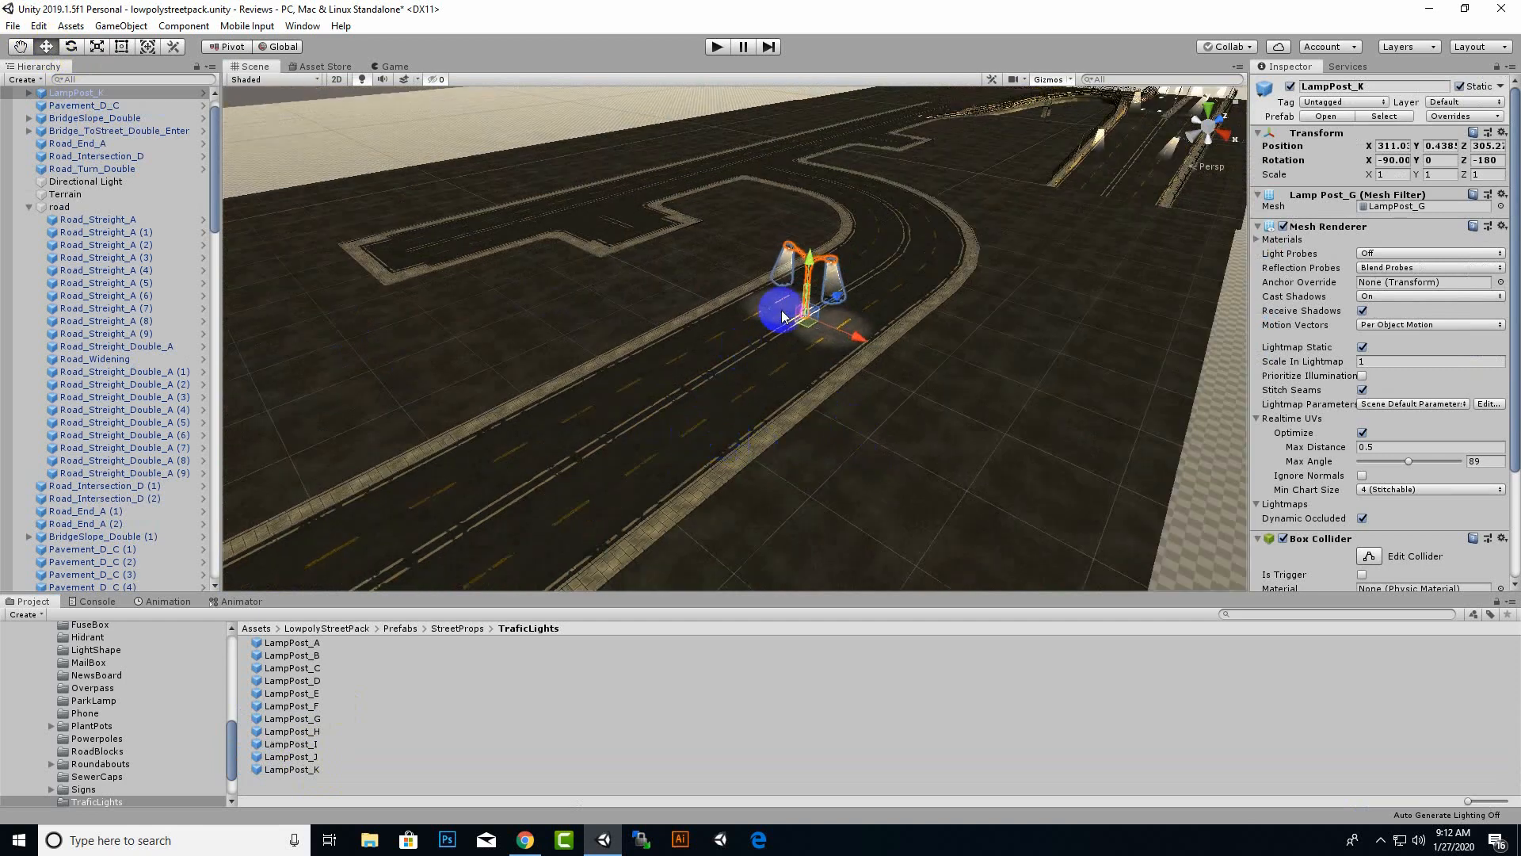
pyautogui.moveTo(834, 294); pyautogui.dragTo(648, 436)
pyautogui.hotkey('ctrl', 'd')
pyautogui.scroll(-8, 744, 391)
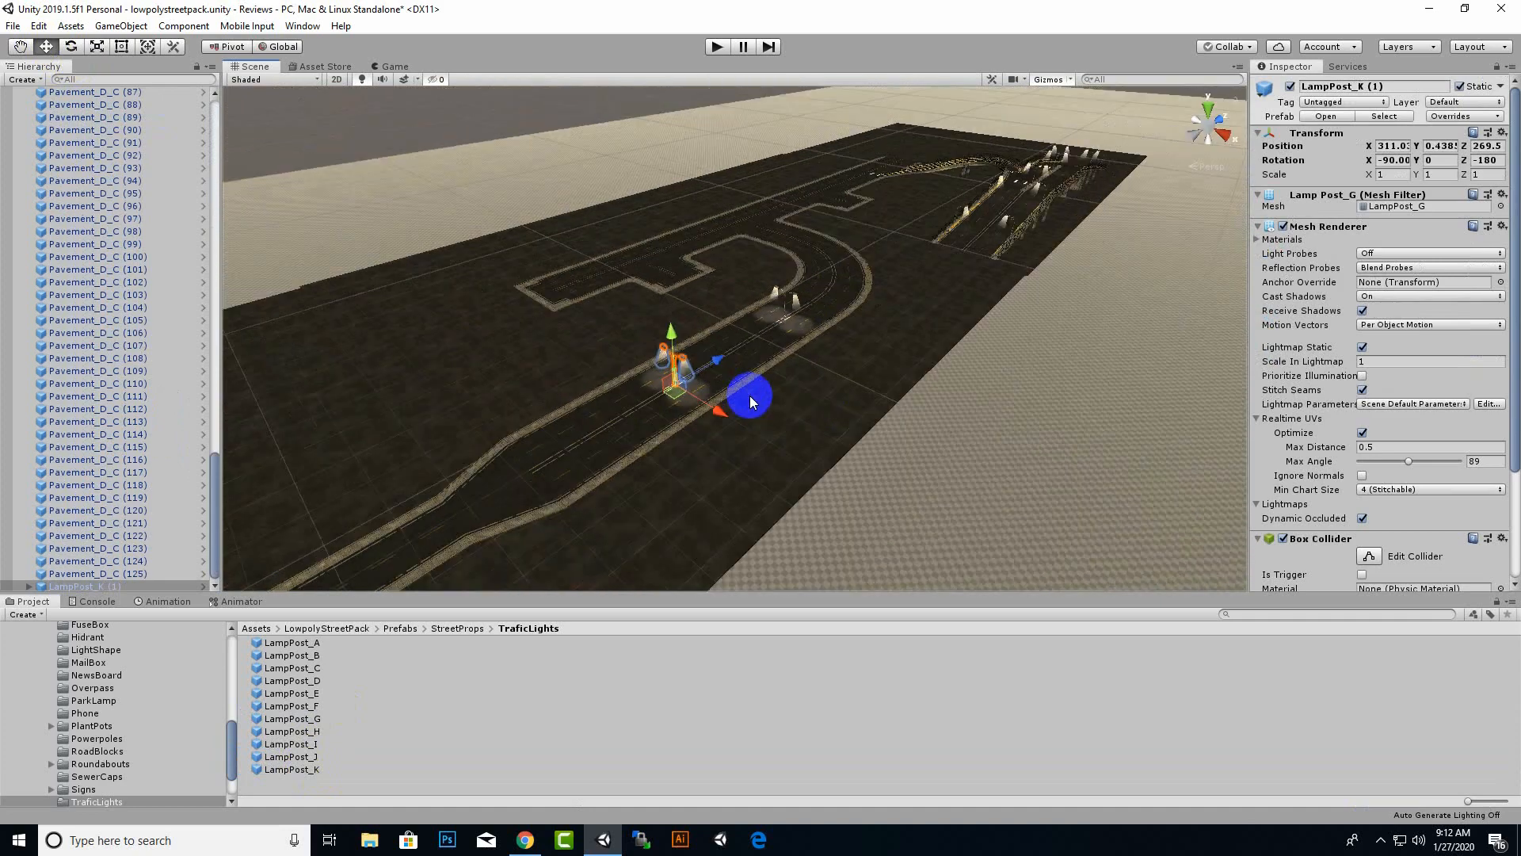
pyautogui.moveTo(750, 399); pyautogui.dragTo(854, 354, button='middle')
pyautogui.hotkey('ctrl', 'd')
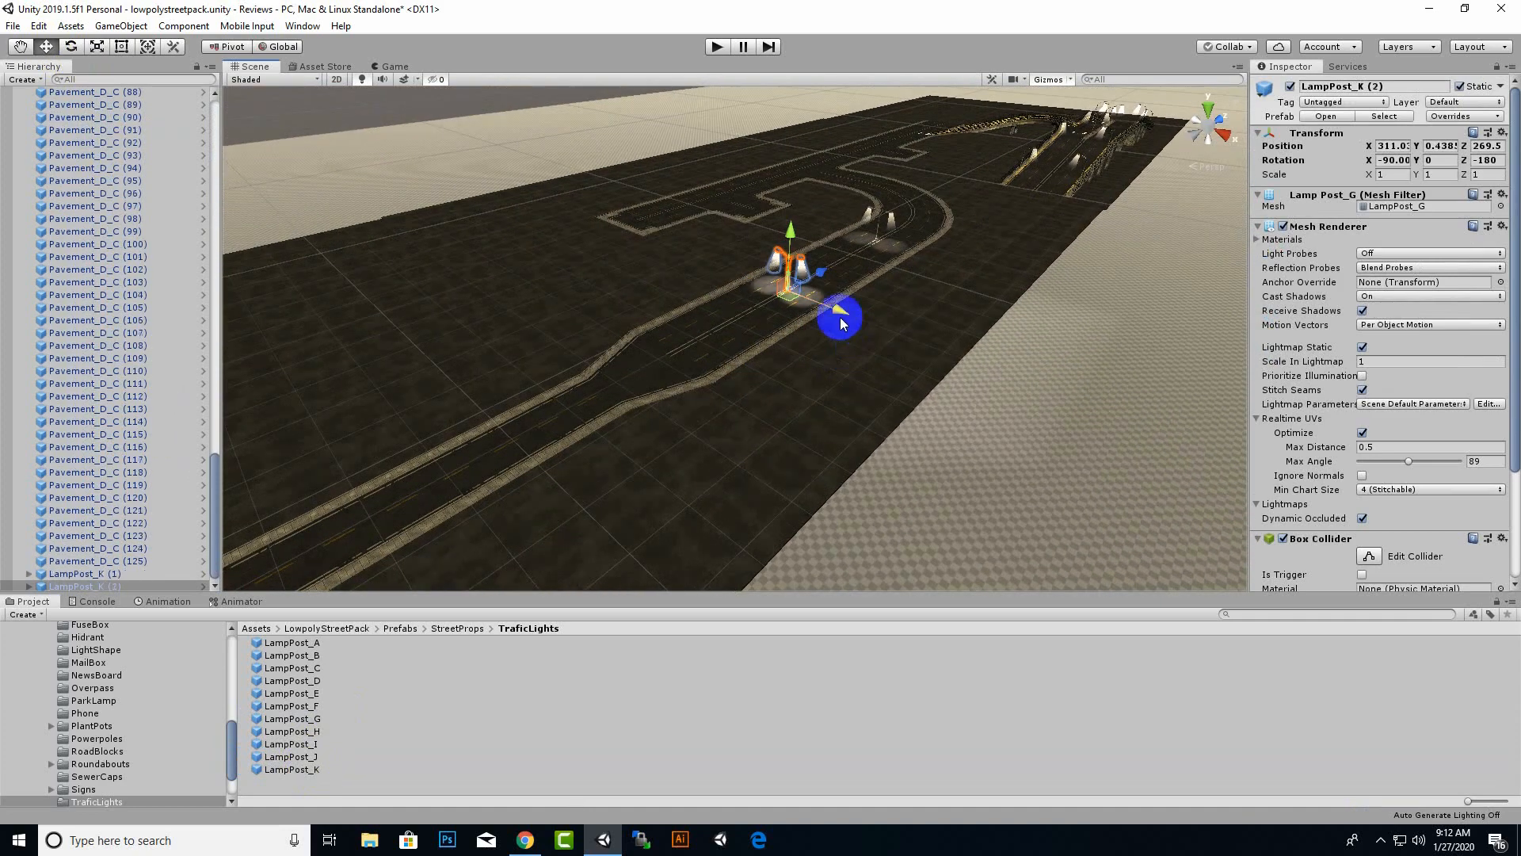
pyautogui.moveTo(821, 272); pyautogui.dragTo(719, 366)
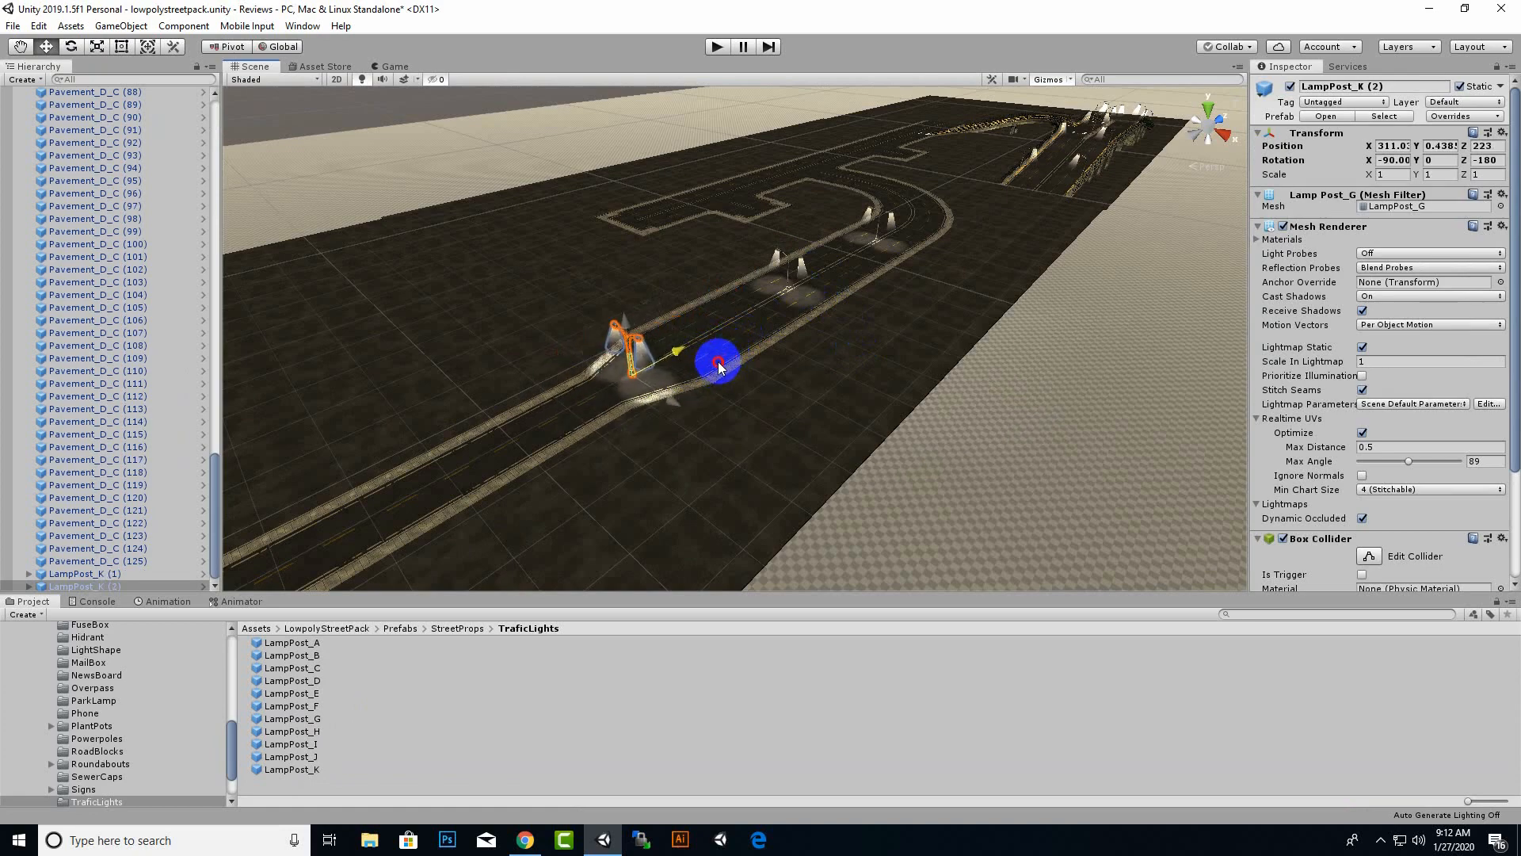
pyautogui.scroll(-5, 965, 316)
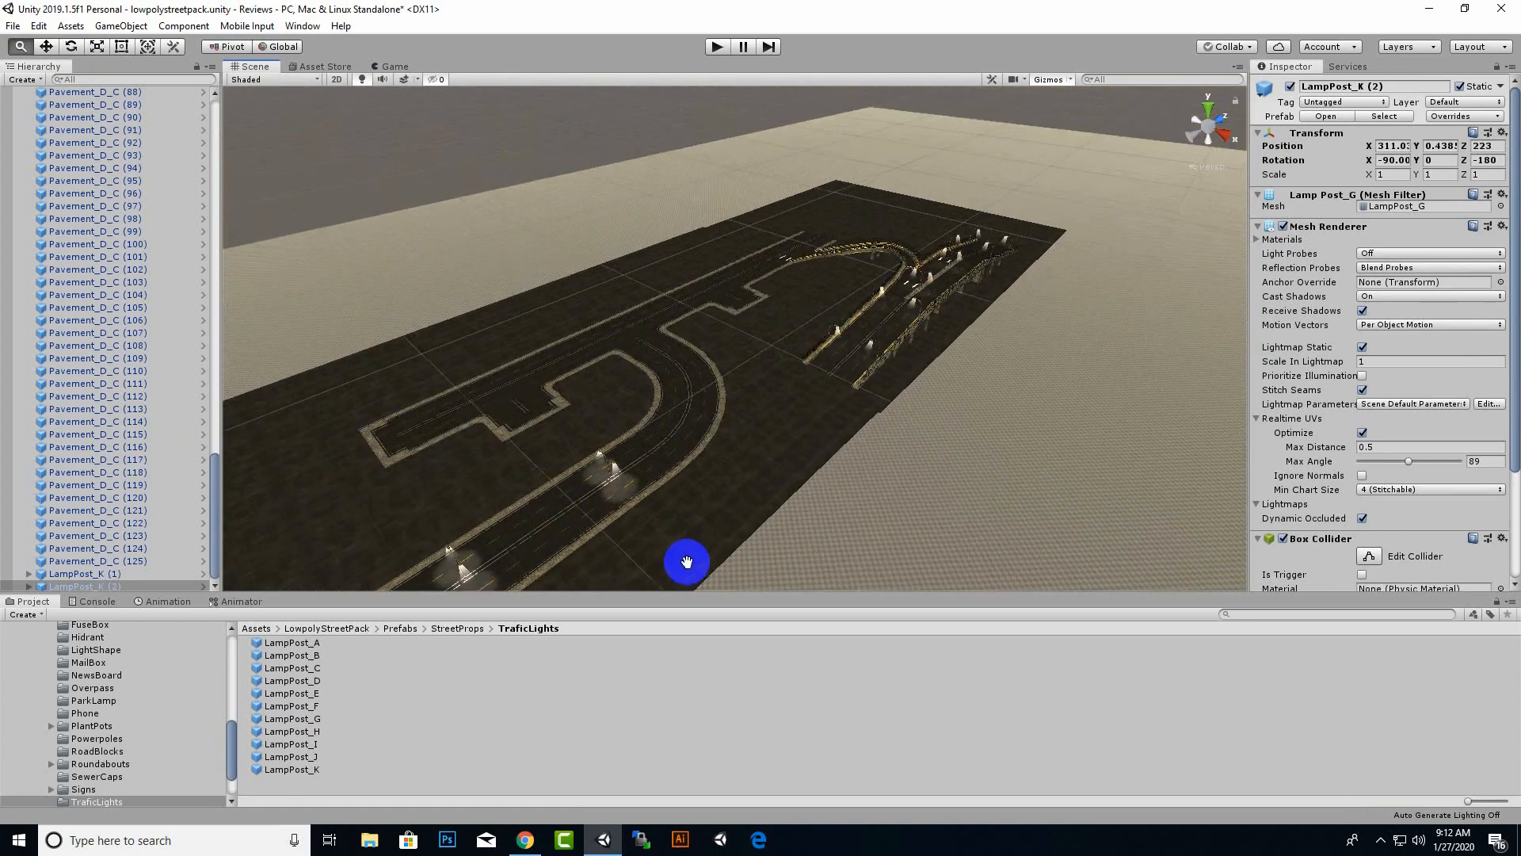
# Try out the Bench_A prefab on the ground beside the double road, inspect it up close, and delete it.
pyautogui.click(615, 488)
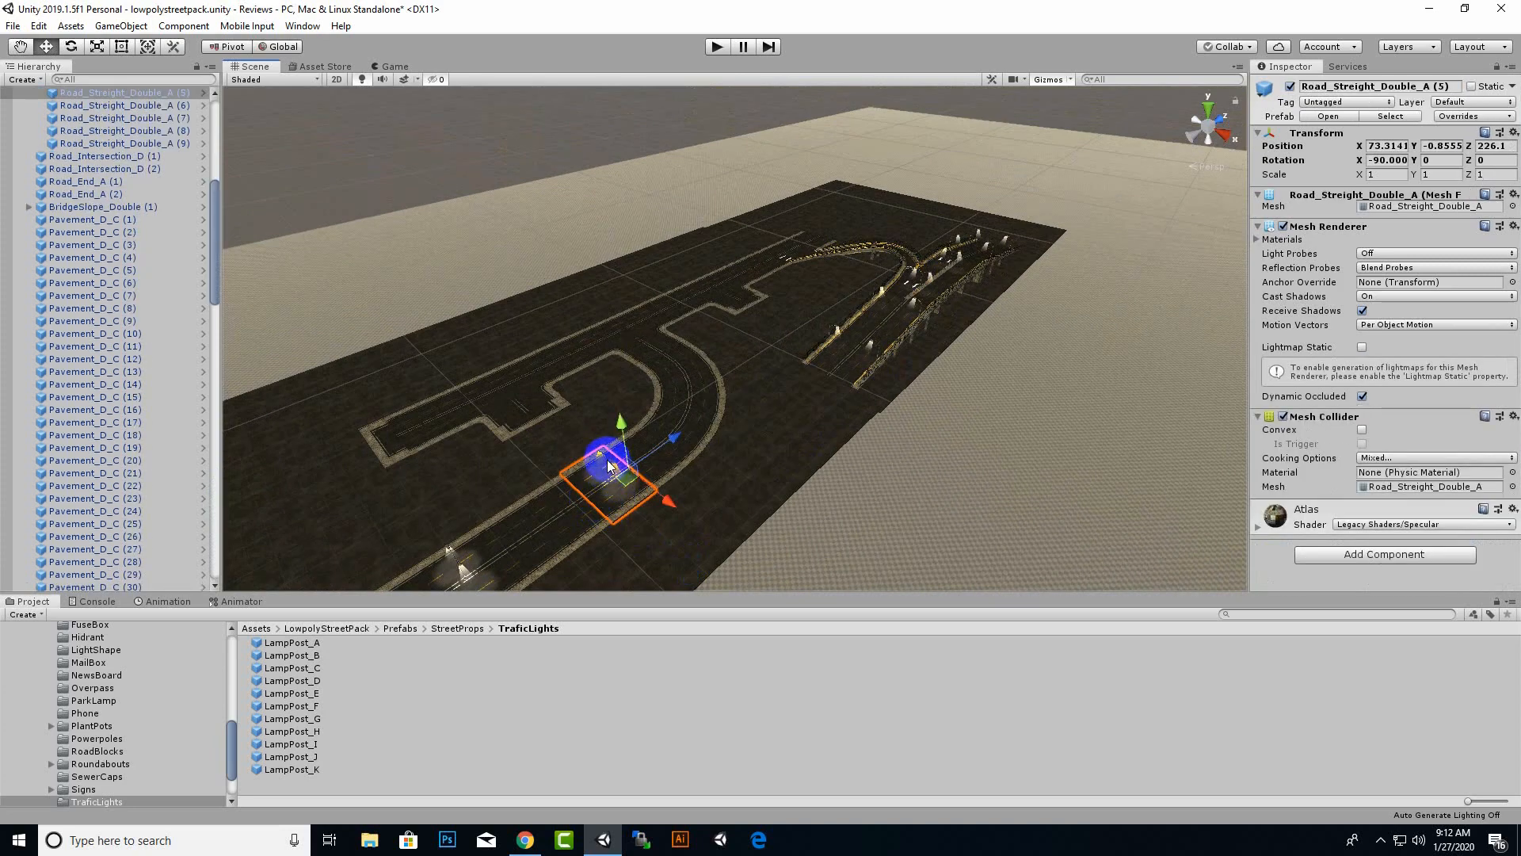
pyautogui.click(801, 441)
pyautogui.click(613, 468)
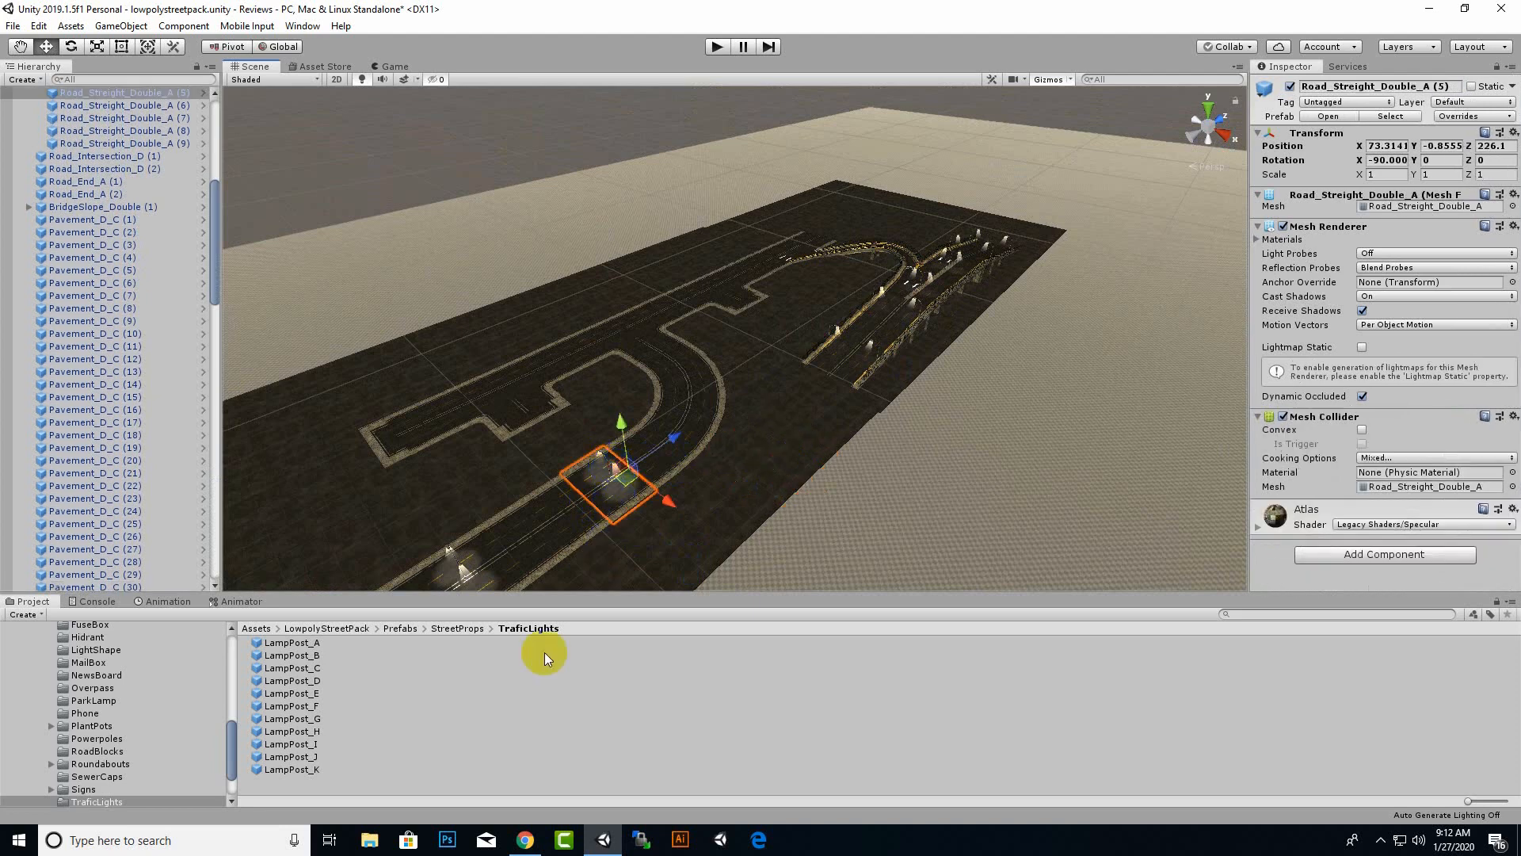
pyautogui.click(458, 628)
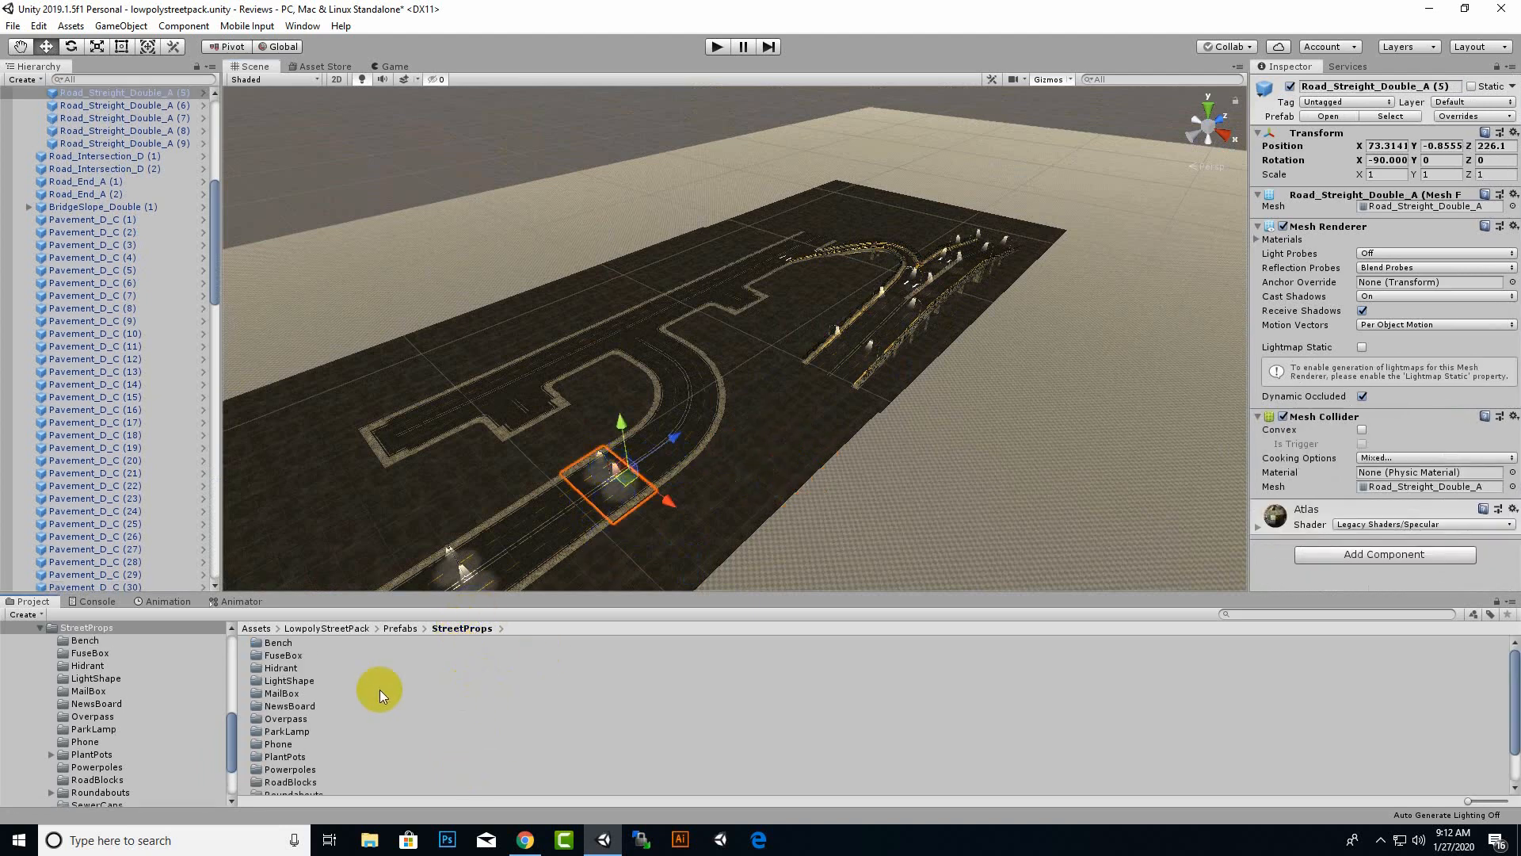
pyautogui.doubleClick(283, 642)
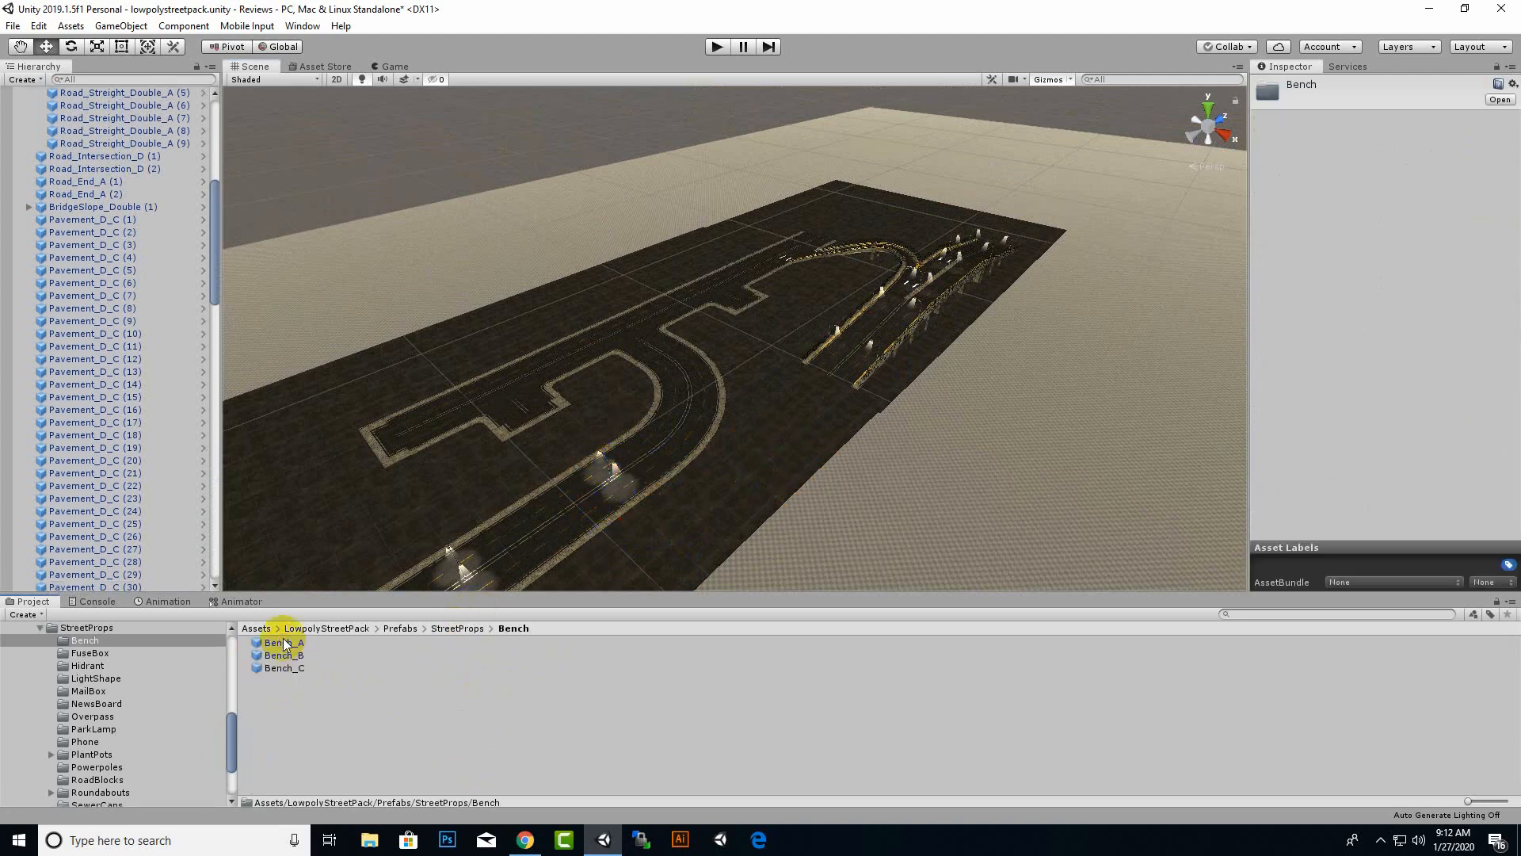
pyautogui.moveTo(274, 643); pyautogui.dragTo(537, 472)
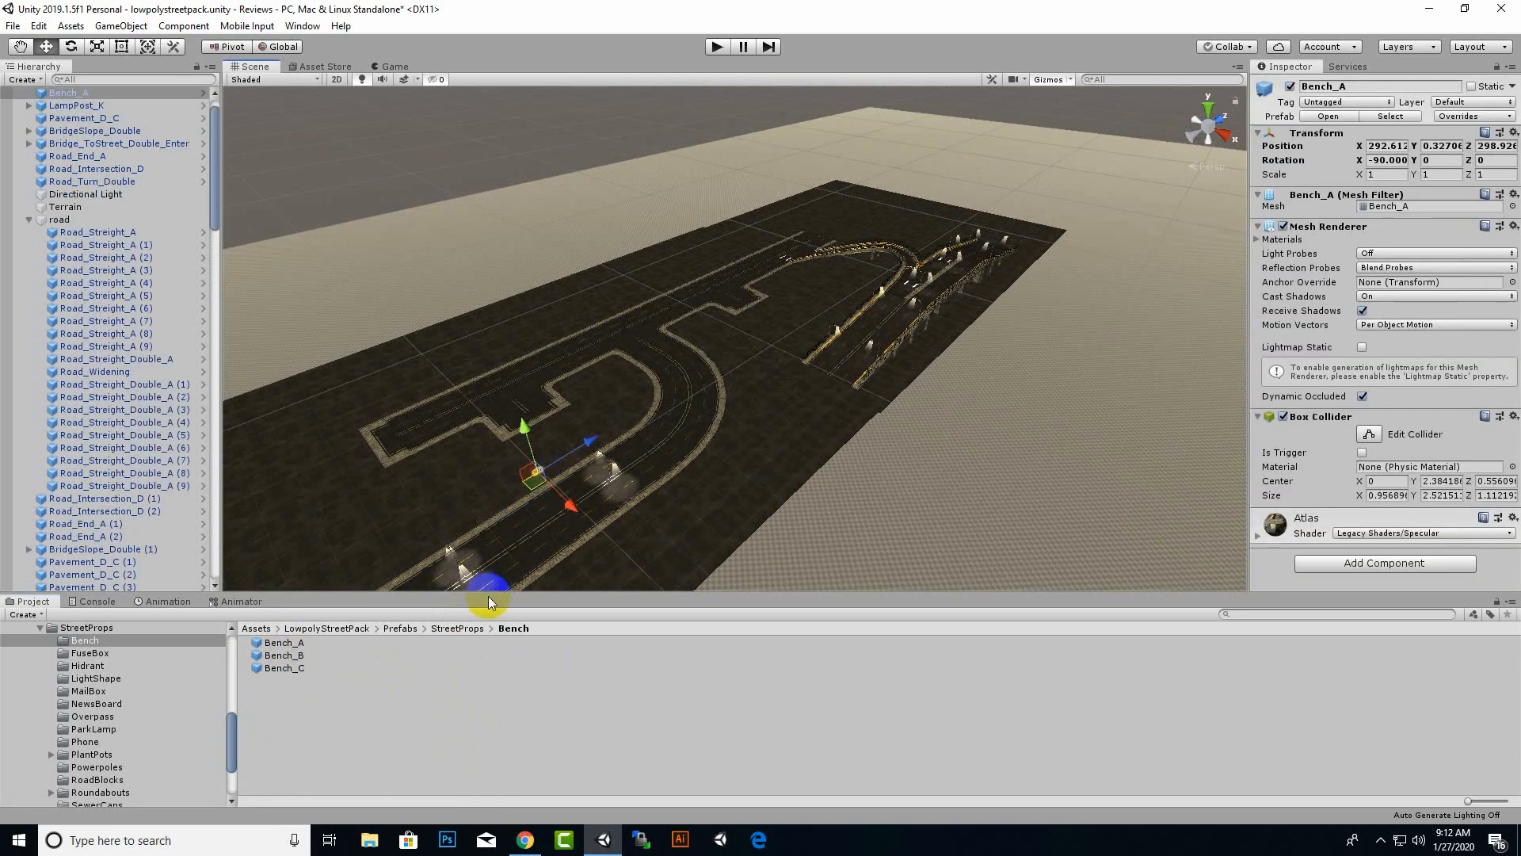
pyautogui.press('f')
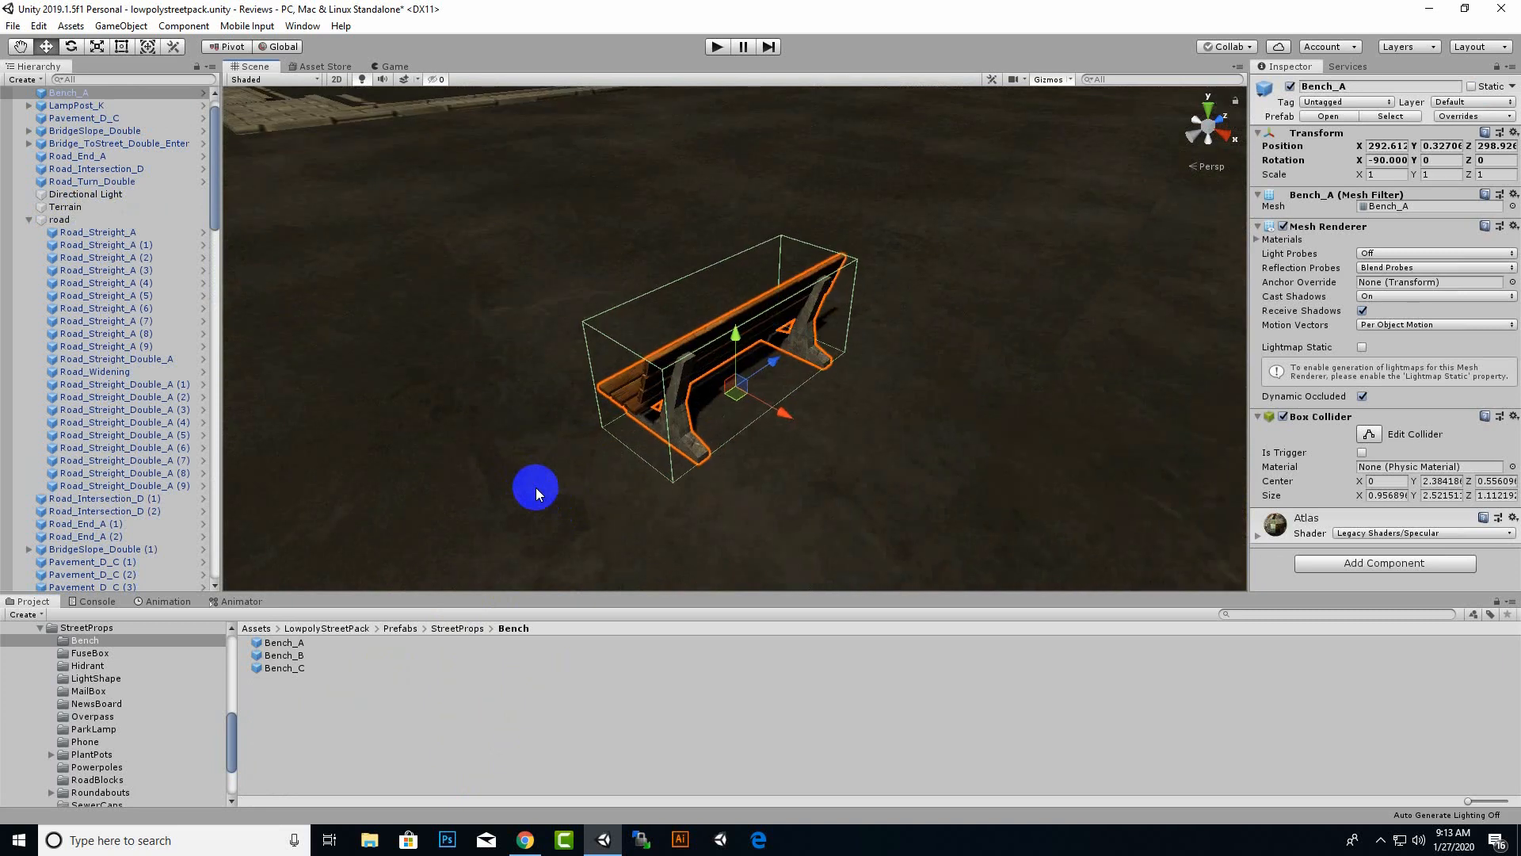
pyautogui.press('Delete')
# Try out the StreetSign_B prefab from the StreetSigns folder on the ground beside the road and delete it.
pyautogui.click(452, 628)
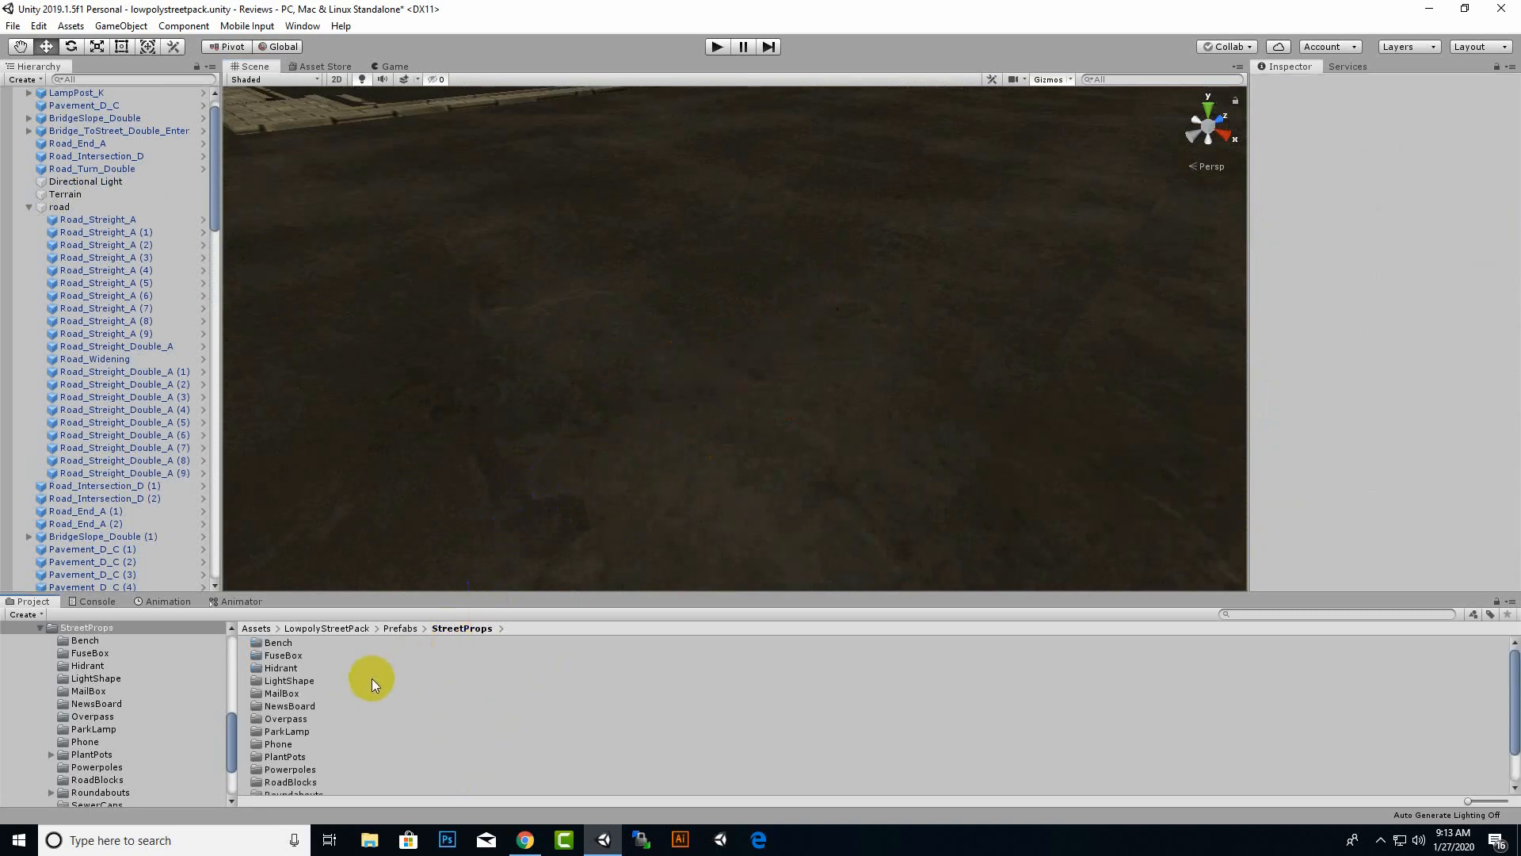
pyautogui.click(292, 669)
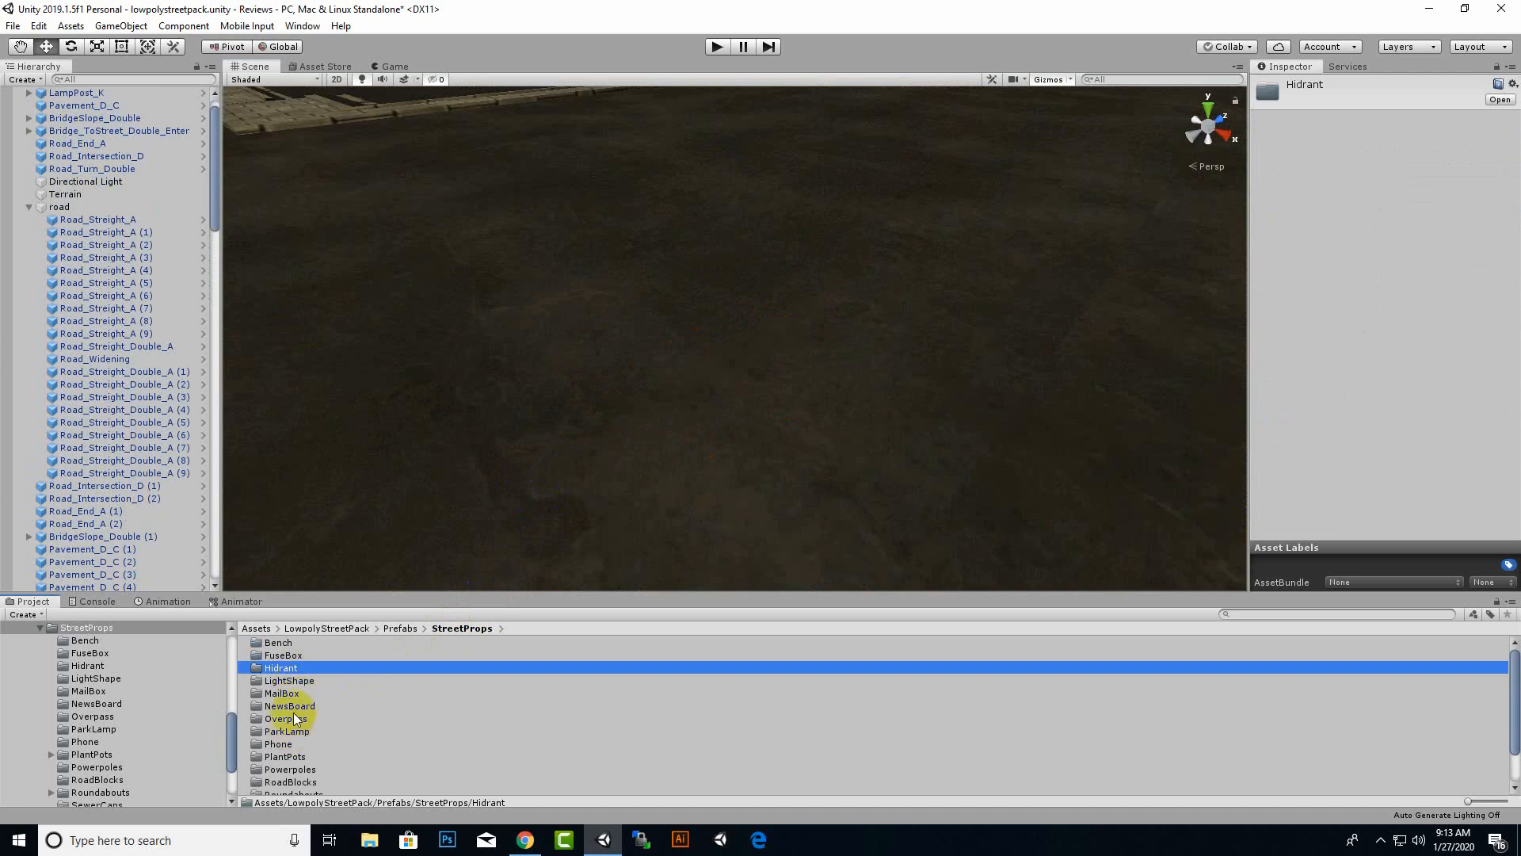
pyautogui.scroll(-1, 315, 716)
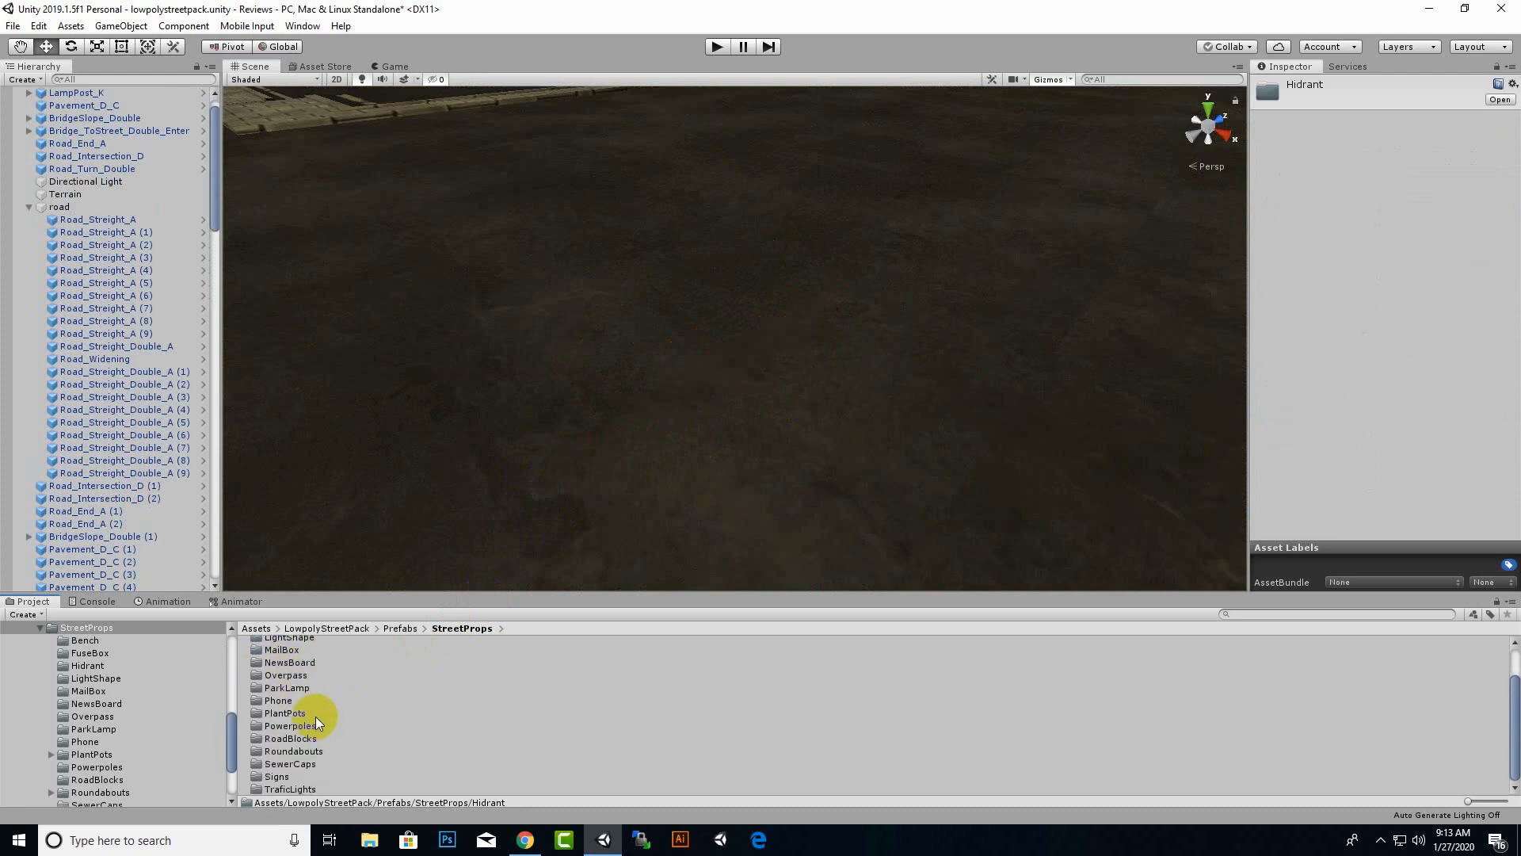
pyautogui.doubleClick(277, 778)
pyautogui.doubleClick(296, 651)
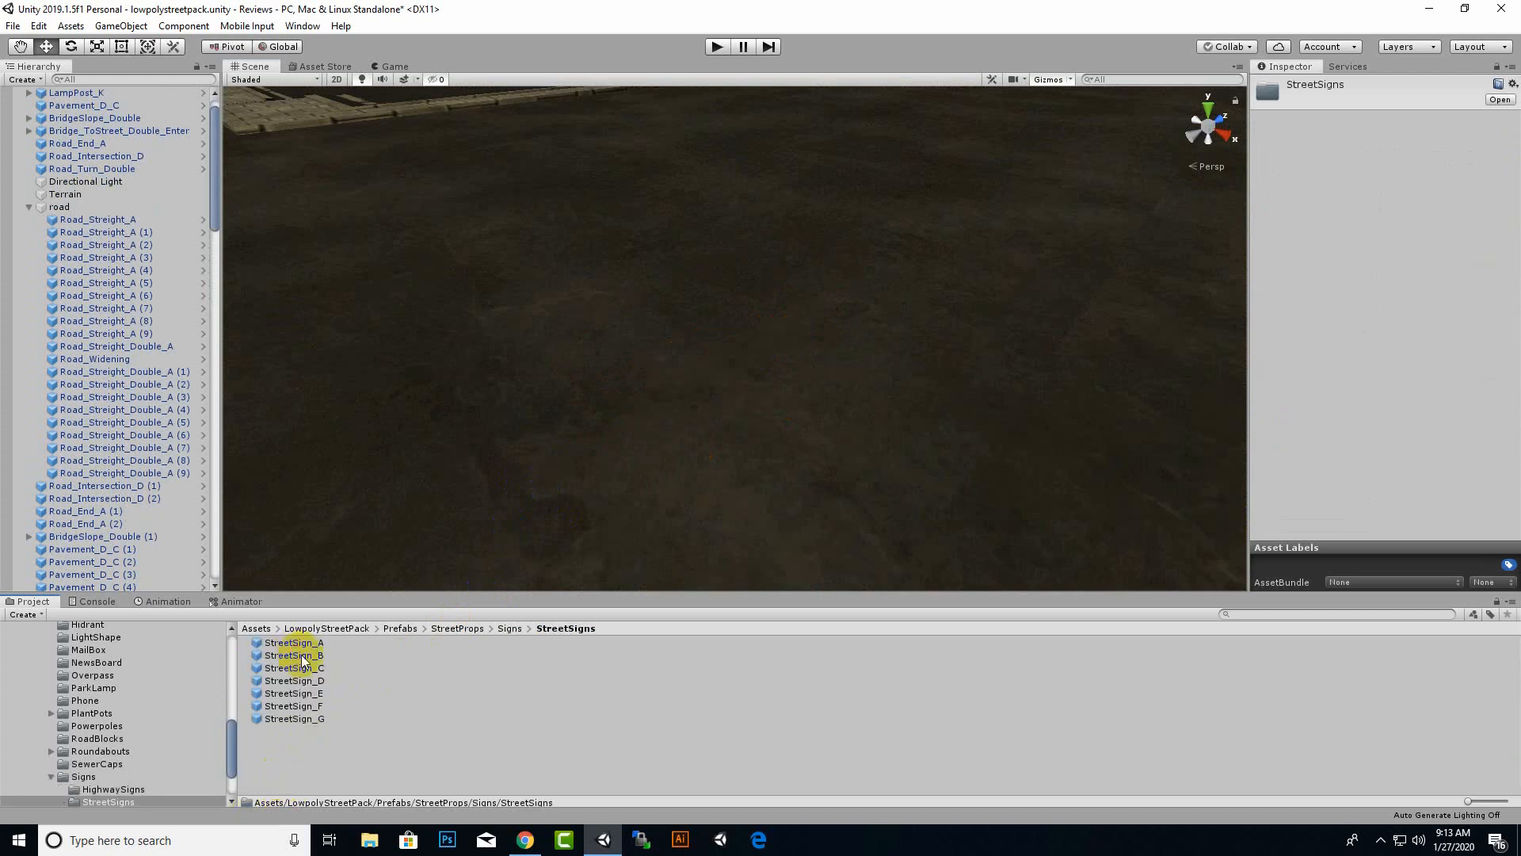
pyautogui.click(301, 655)
pyautogui.moveTo(301, 654); pyautogui.dragTo(606, 423)
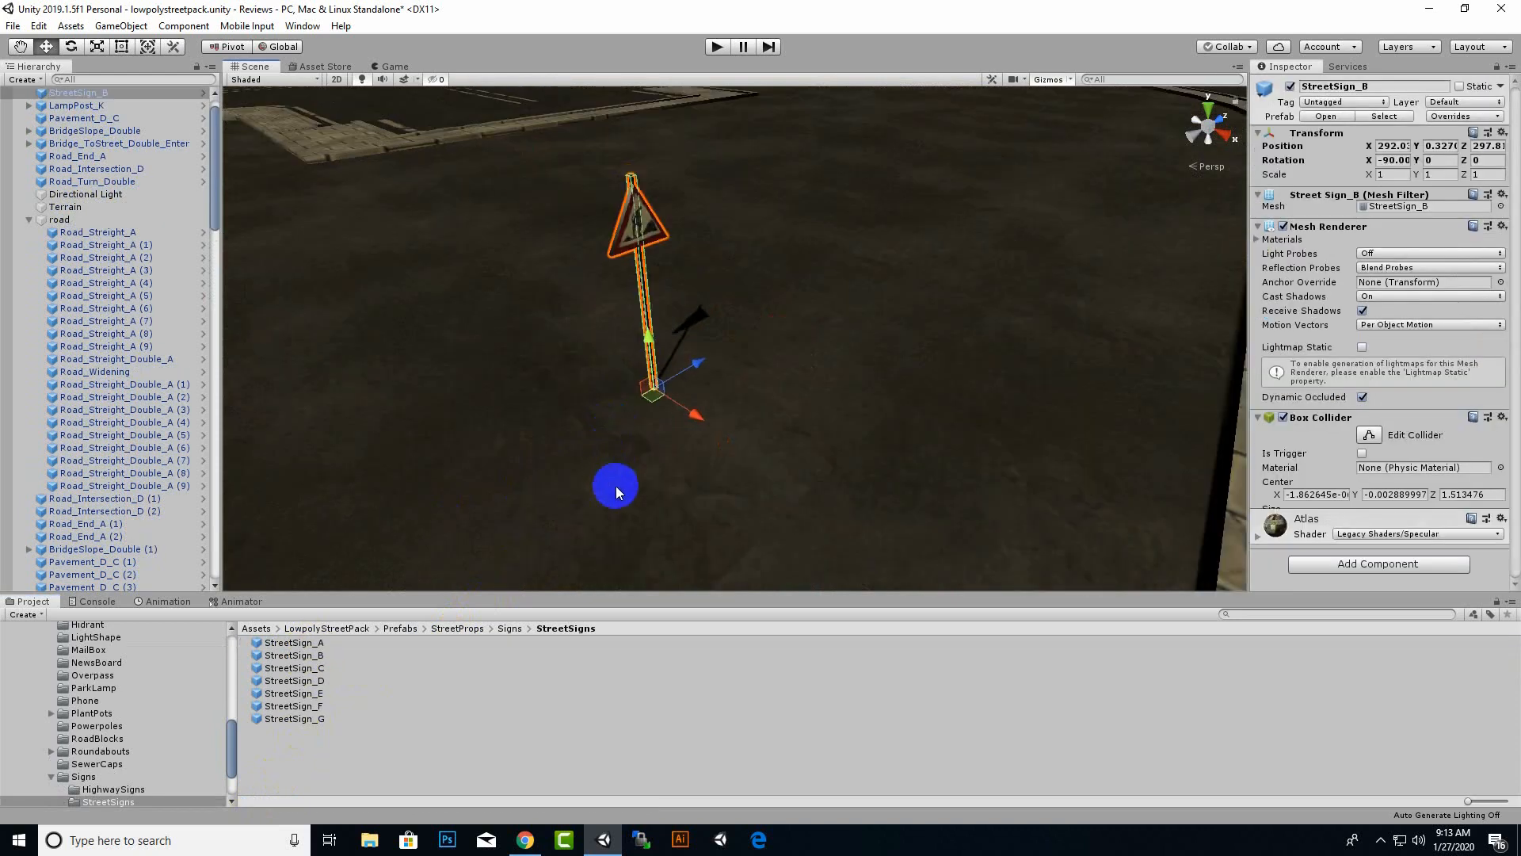
pyautogui.press('Delete')
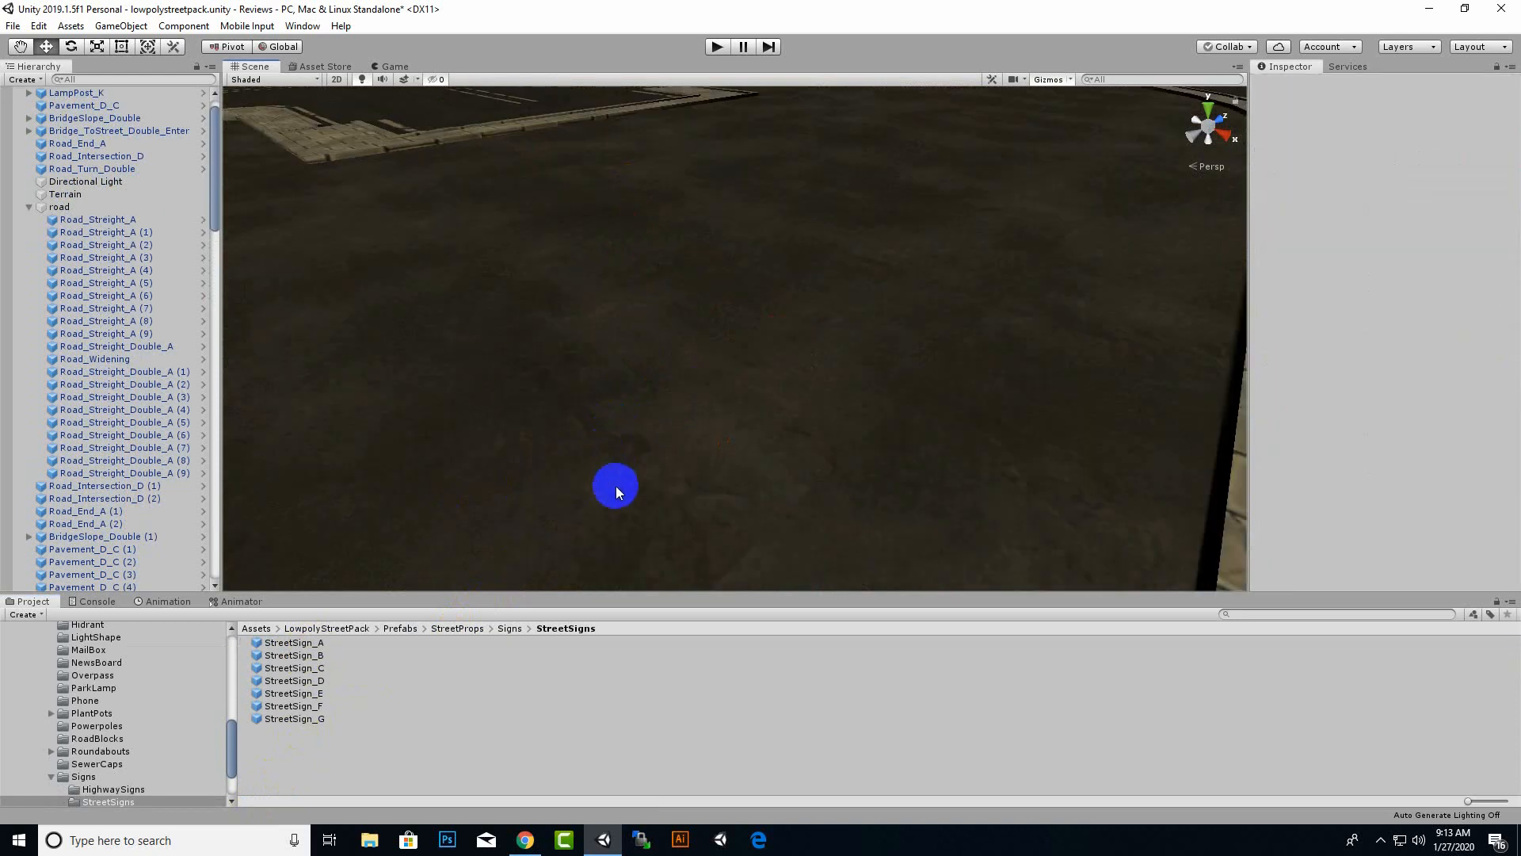
# Place the HighwaySign_B prefab from the HighwaySigns folder on the ground at the edge of the road's pavement strip.
pyautogui.click(509, 626)
pyautogui.doubleClick(300, 644)
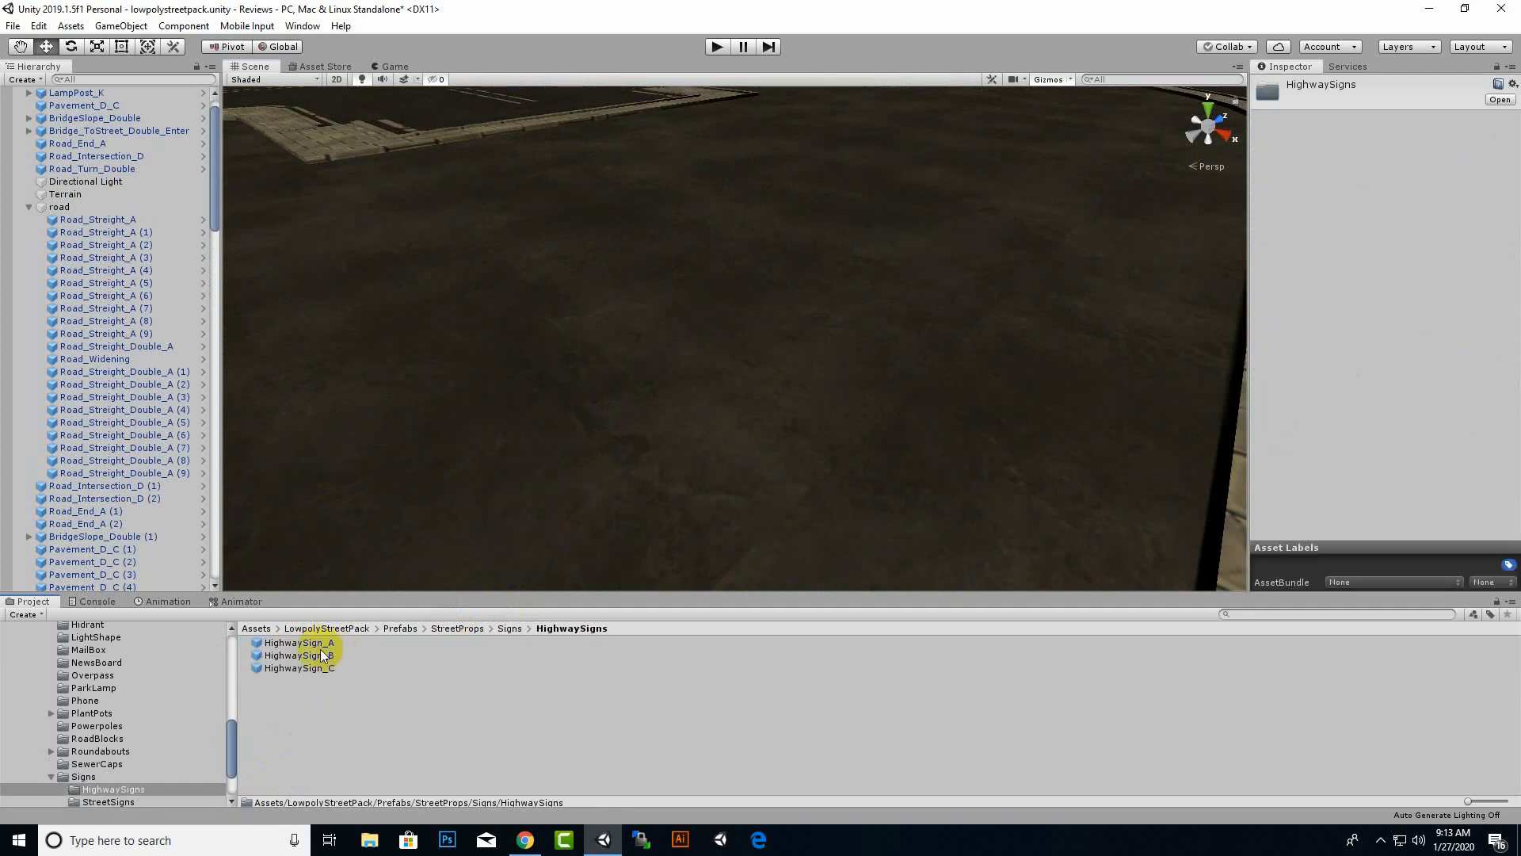
pyautogui.moveTo(309, 655); pyautogui.dragTo(693, 445)
pyautogui.scroll(-3, 692, 446)
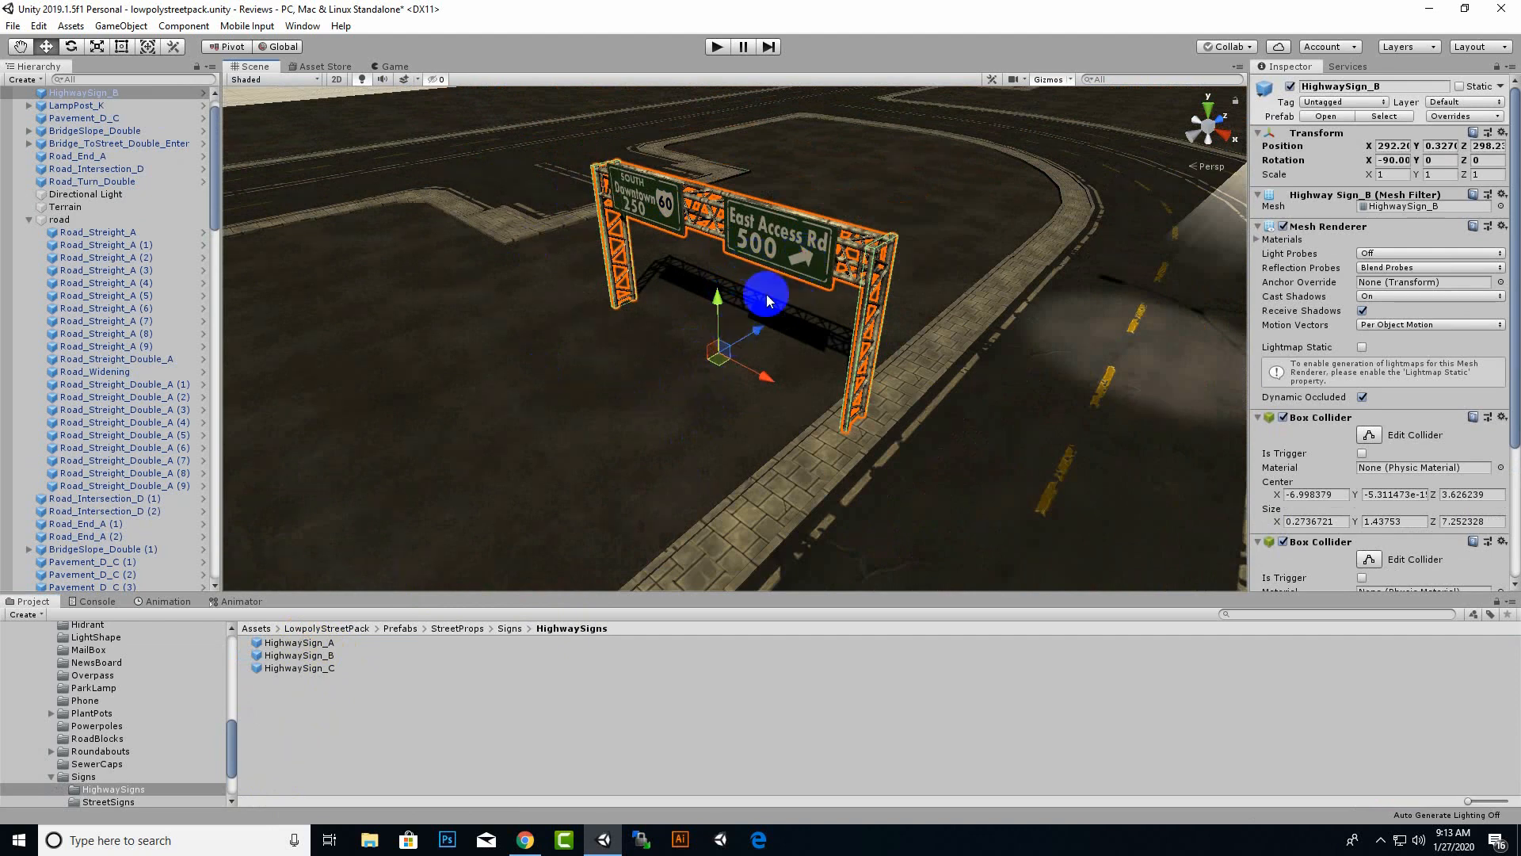
pyautogui.click(1019, 461)
pyautogui.click(803, 268)
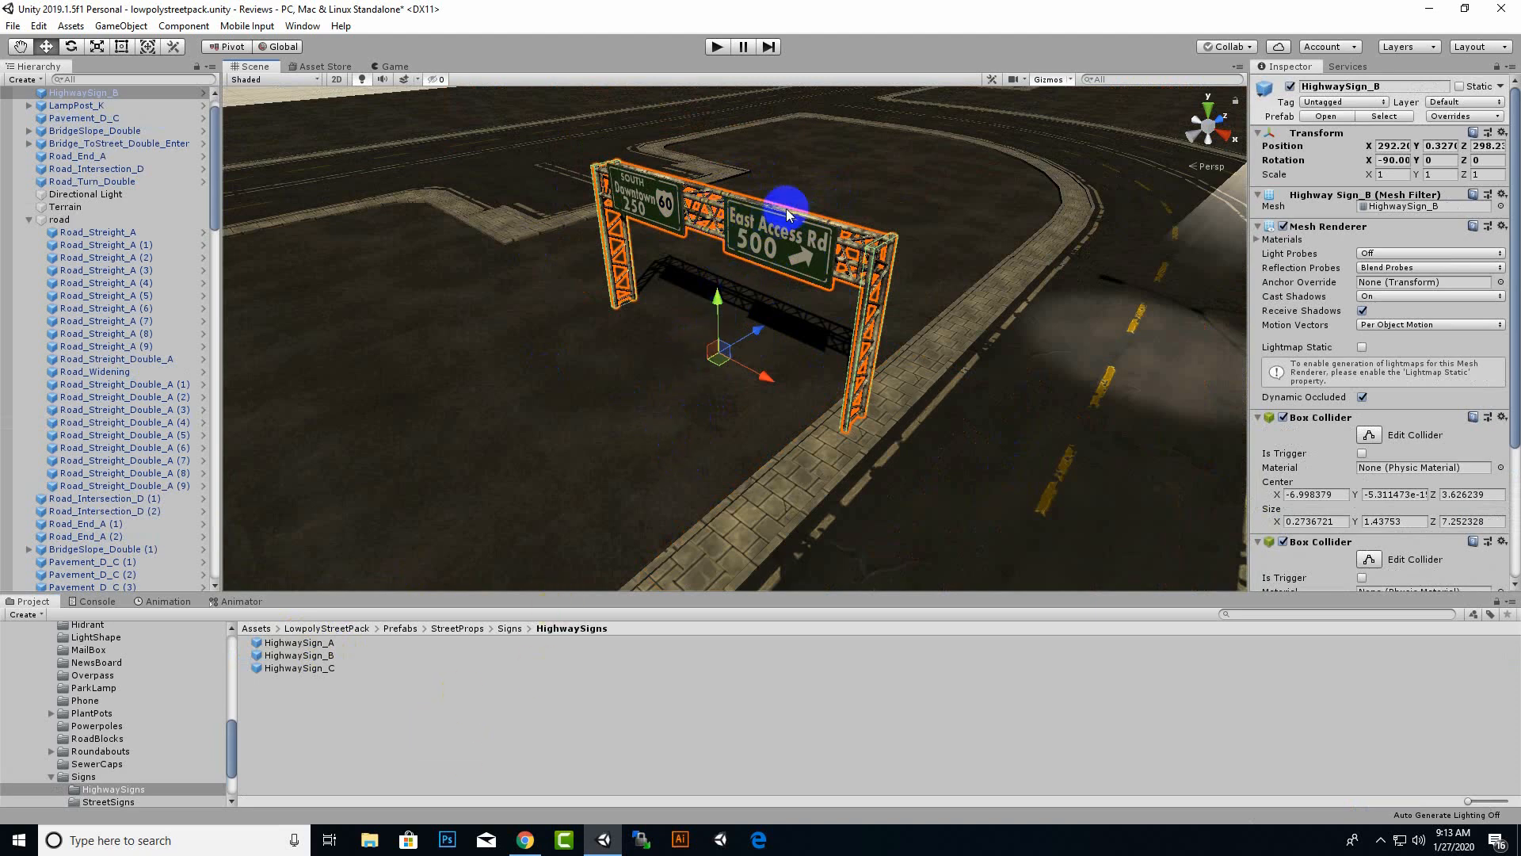
# Place the Powerpole_B_A and Powerpole_B_B prefabs from the Powerpoles folder on the ground near the highway sign.
pyautogui.click(472, 628)
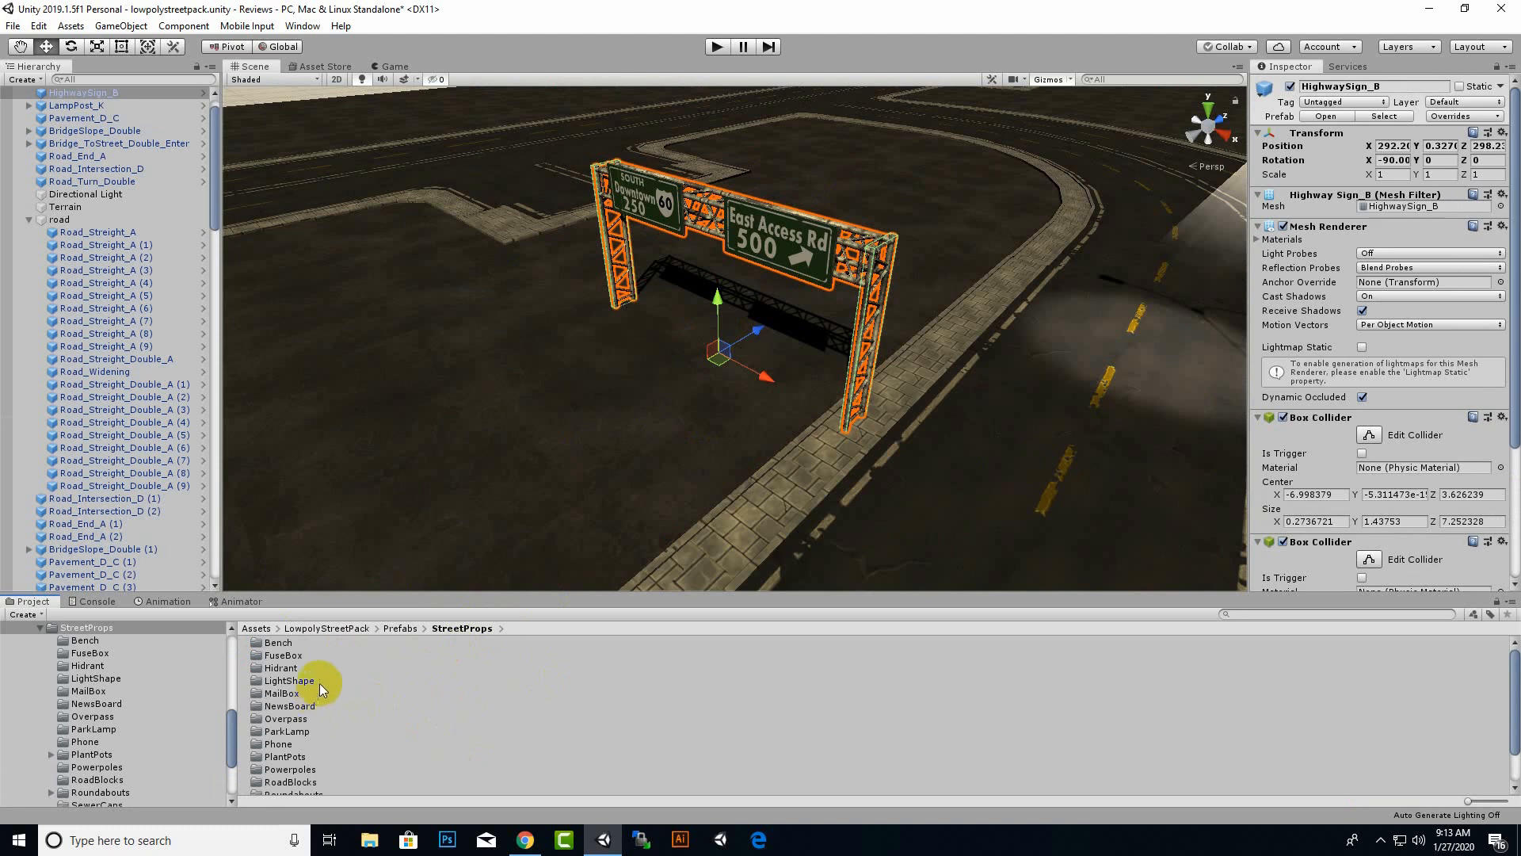
pyautogui.scroll(-2, 295, 726)
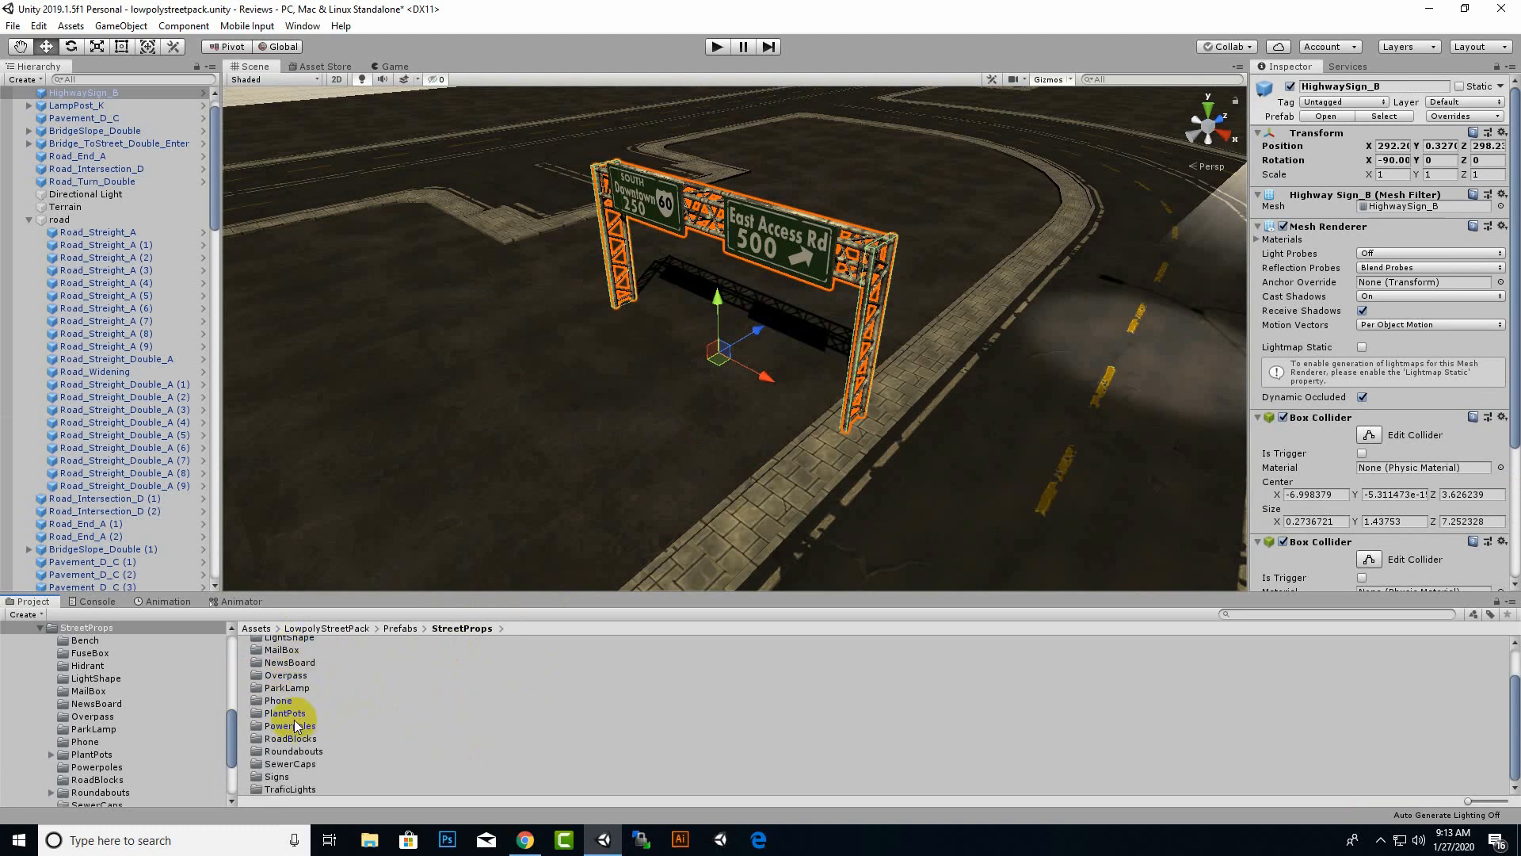
pyautogui.doubleClick(292, 729)
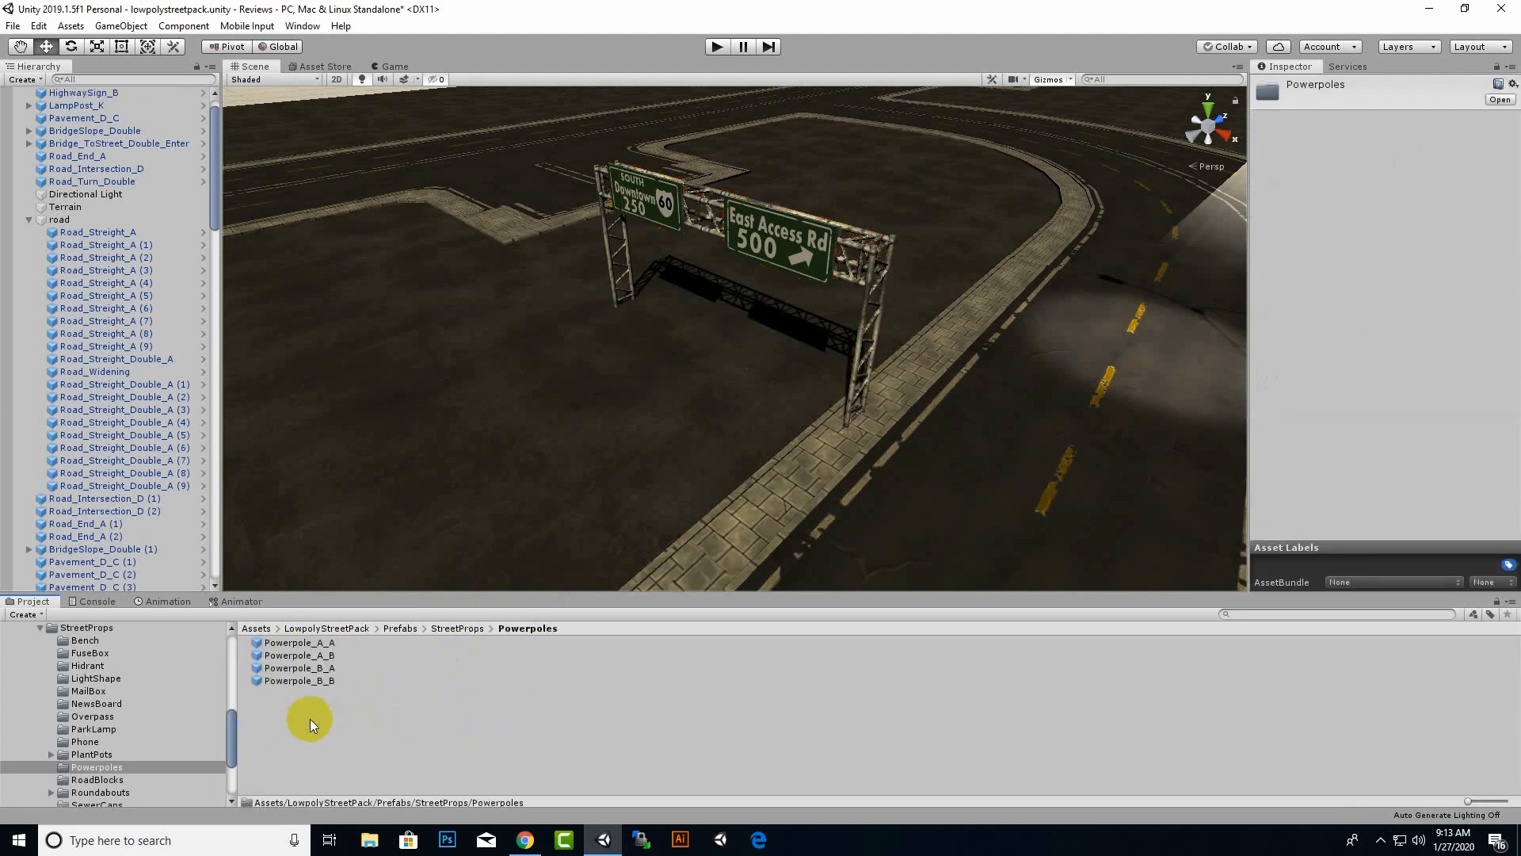
pyautogui.moveTo(309, 672); pyautogui.dragTo(590, 446)
pyautogui.scroll(-2, 589, 445)
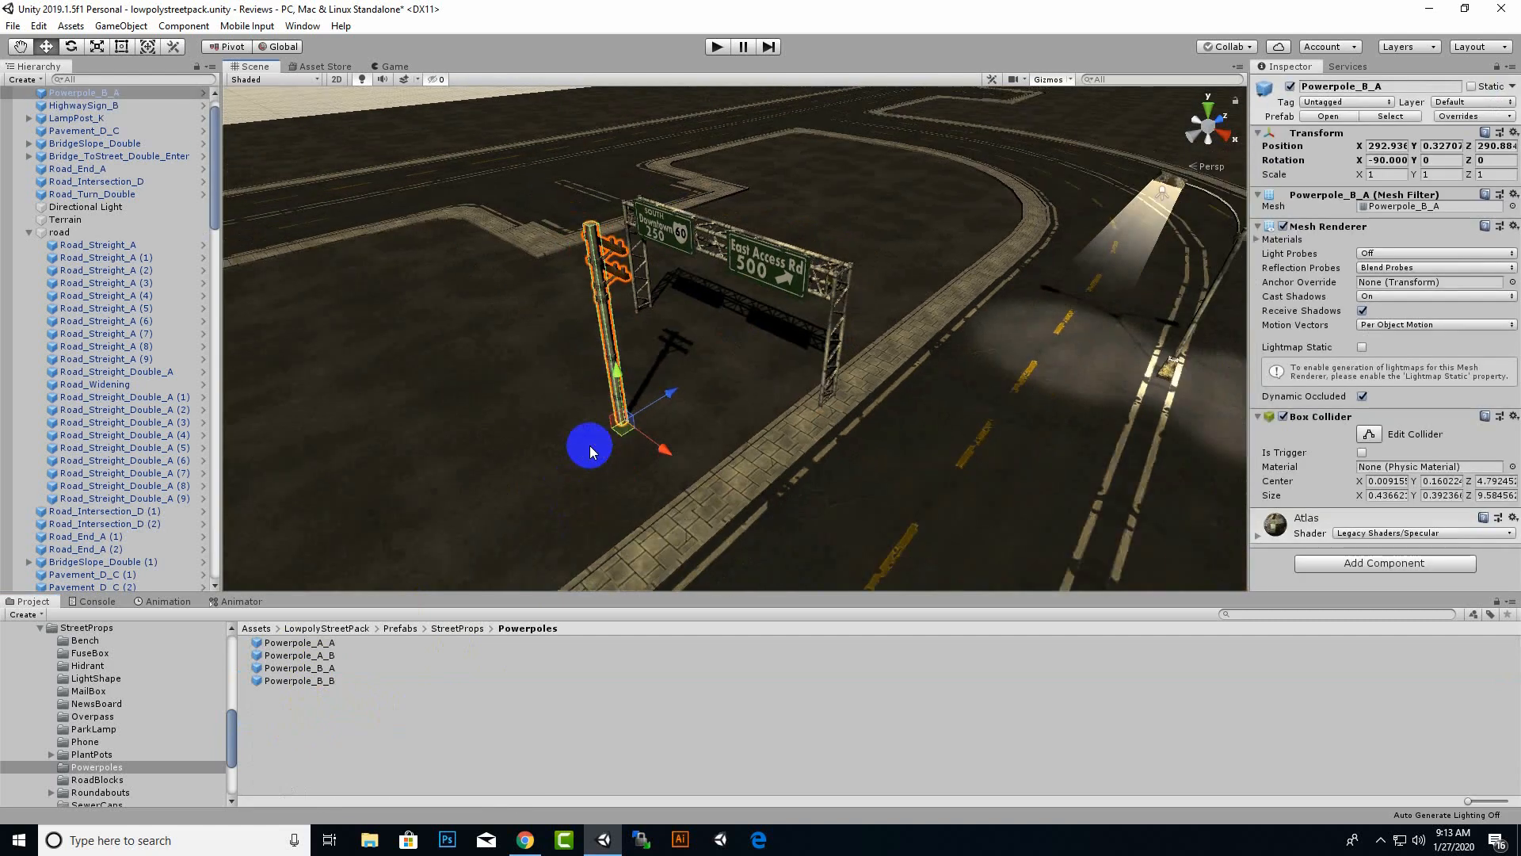
pyautogui.moveTo(302, 685); pyautogui.dragTo(435, 510)
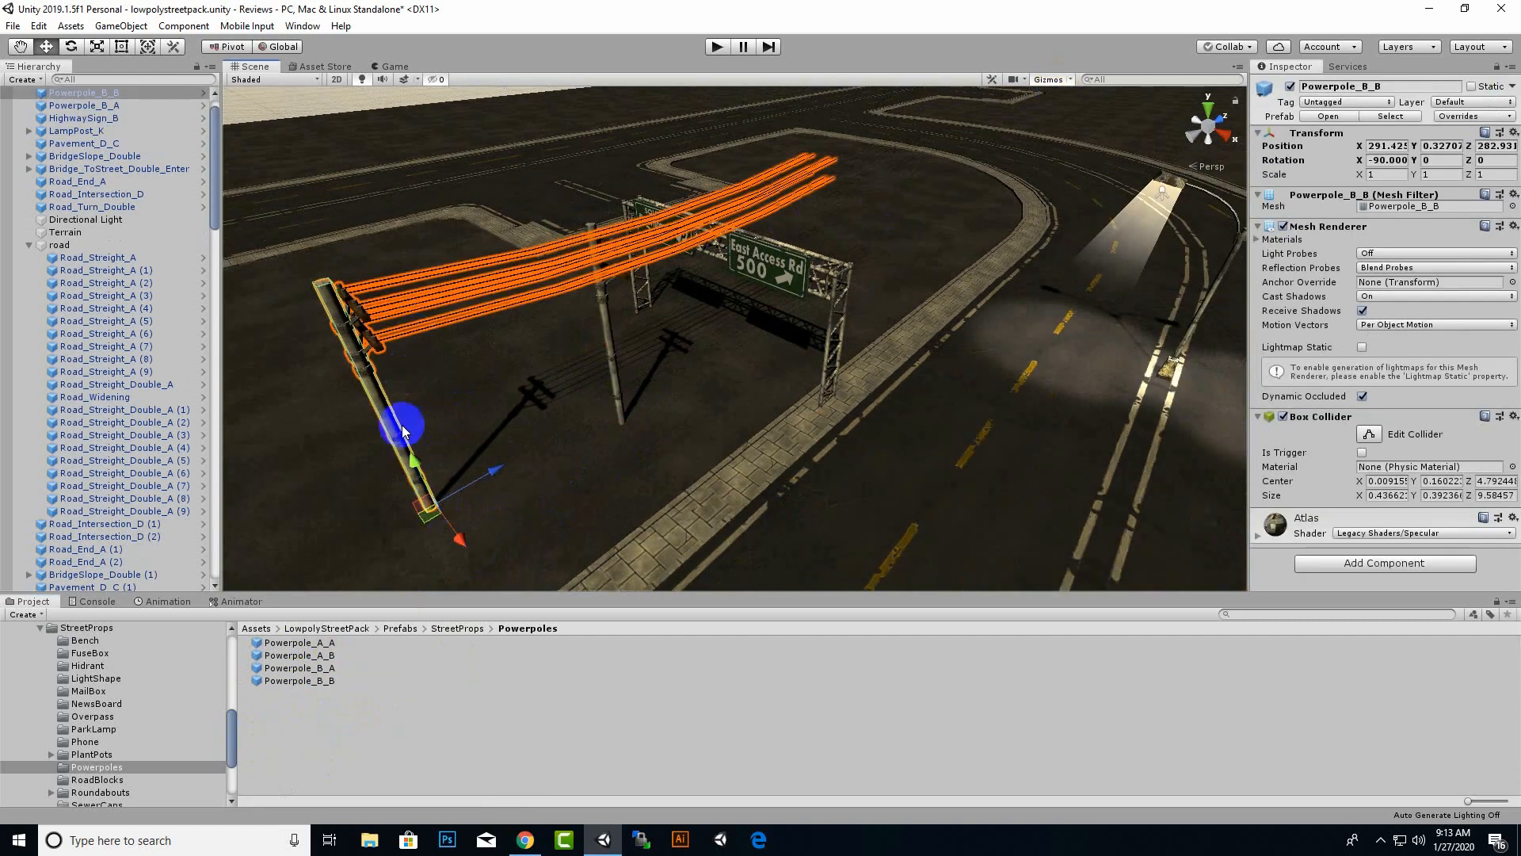
pyautogui.scroll(-2, 563, 493)
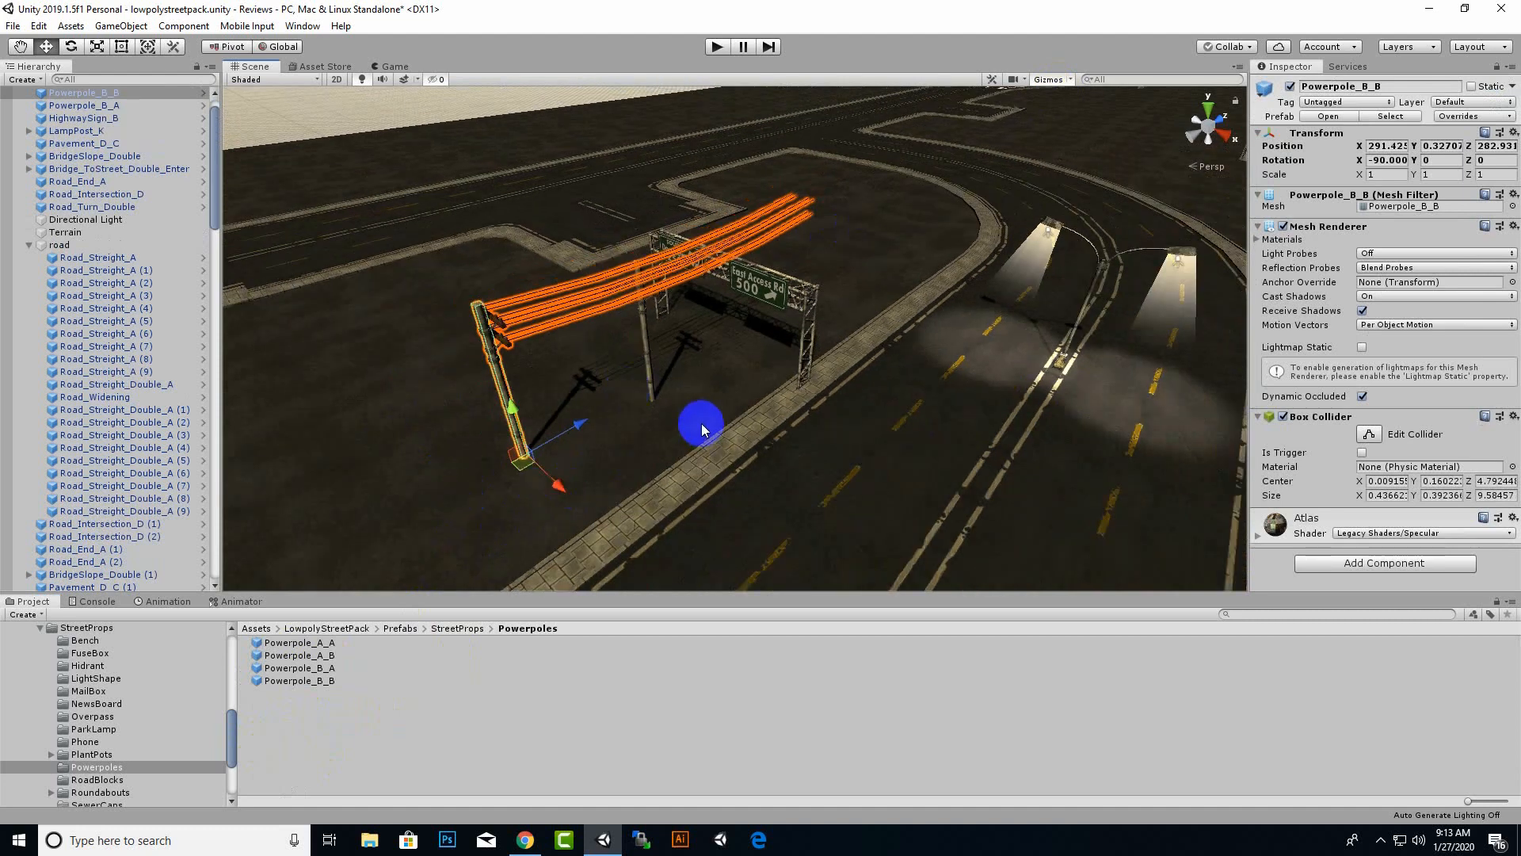
# Delete the wired power pole, the highway sign, and the remaining power pole from the scene.
pyautogui.press('Delete')
pyautogui.click(668, 299)
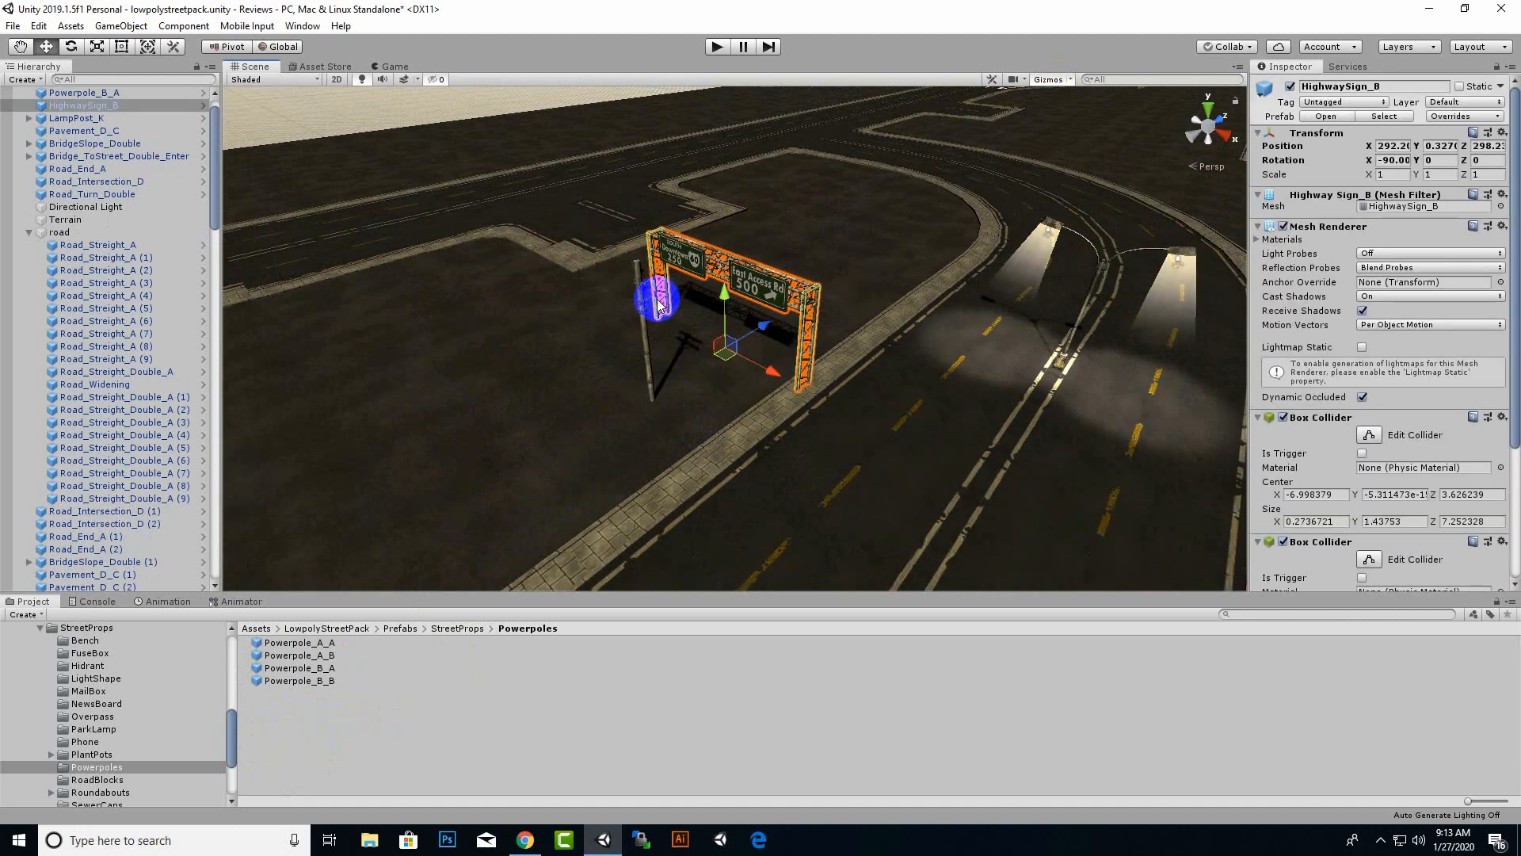
pyautogui.press('Delete')
pyautogui.click(649, 301)
pyautogui.press('Delete')
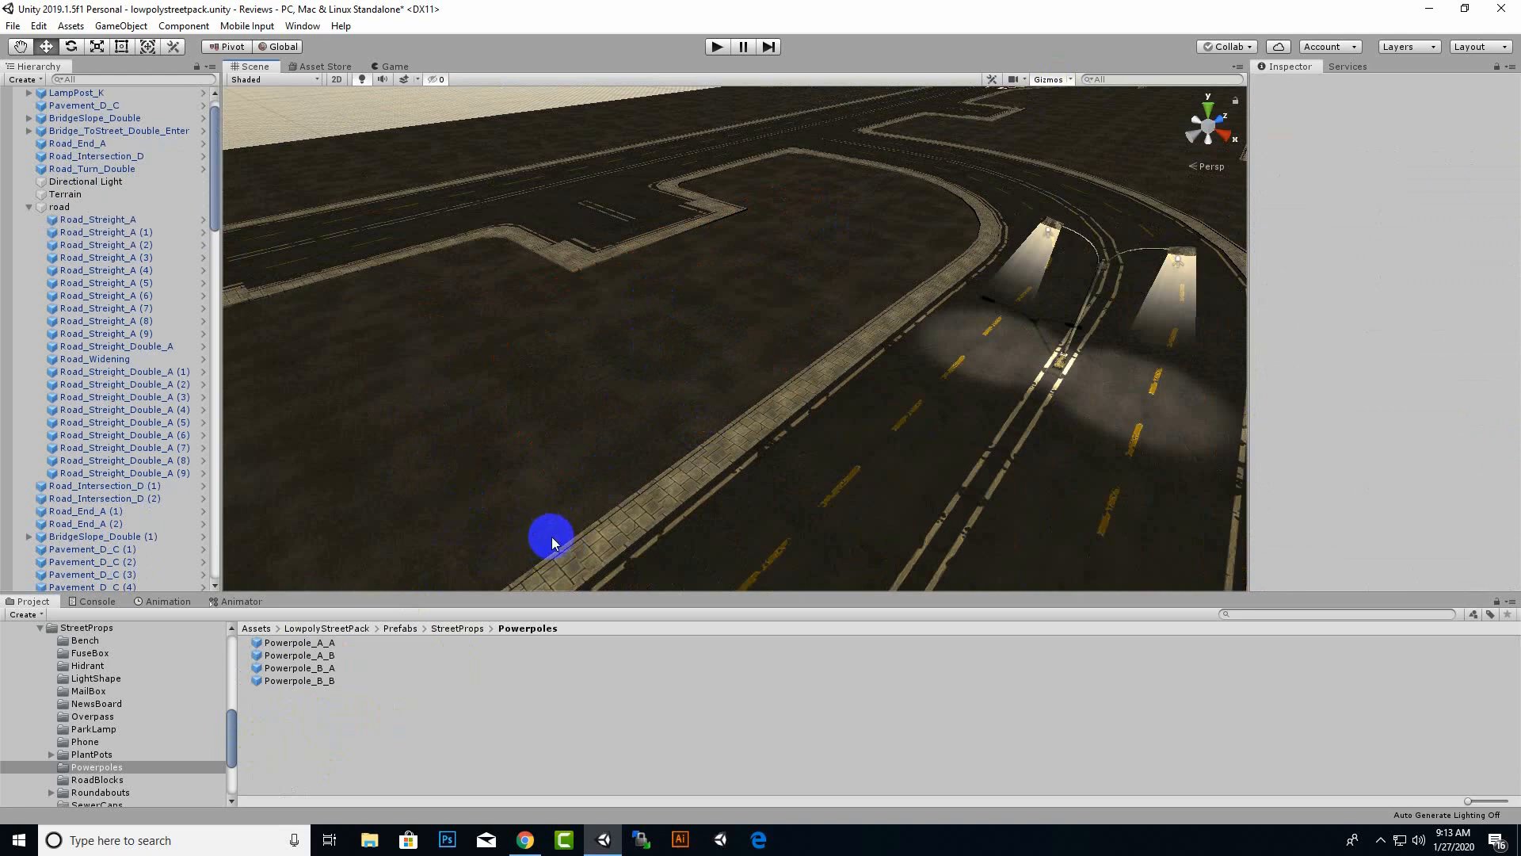
# Return to the root Assets folder and look over the road bend with its lamp posts.
pyautogui.click(256, 628)
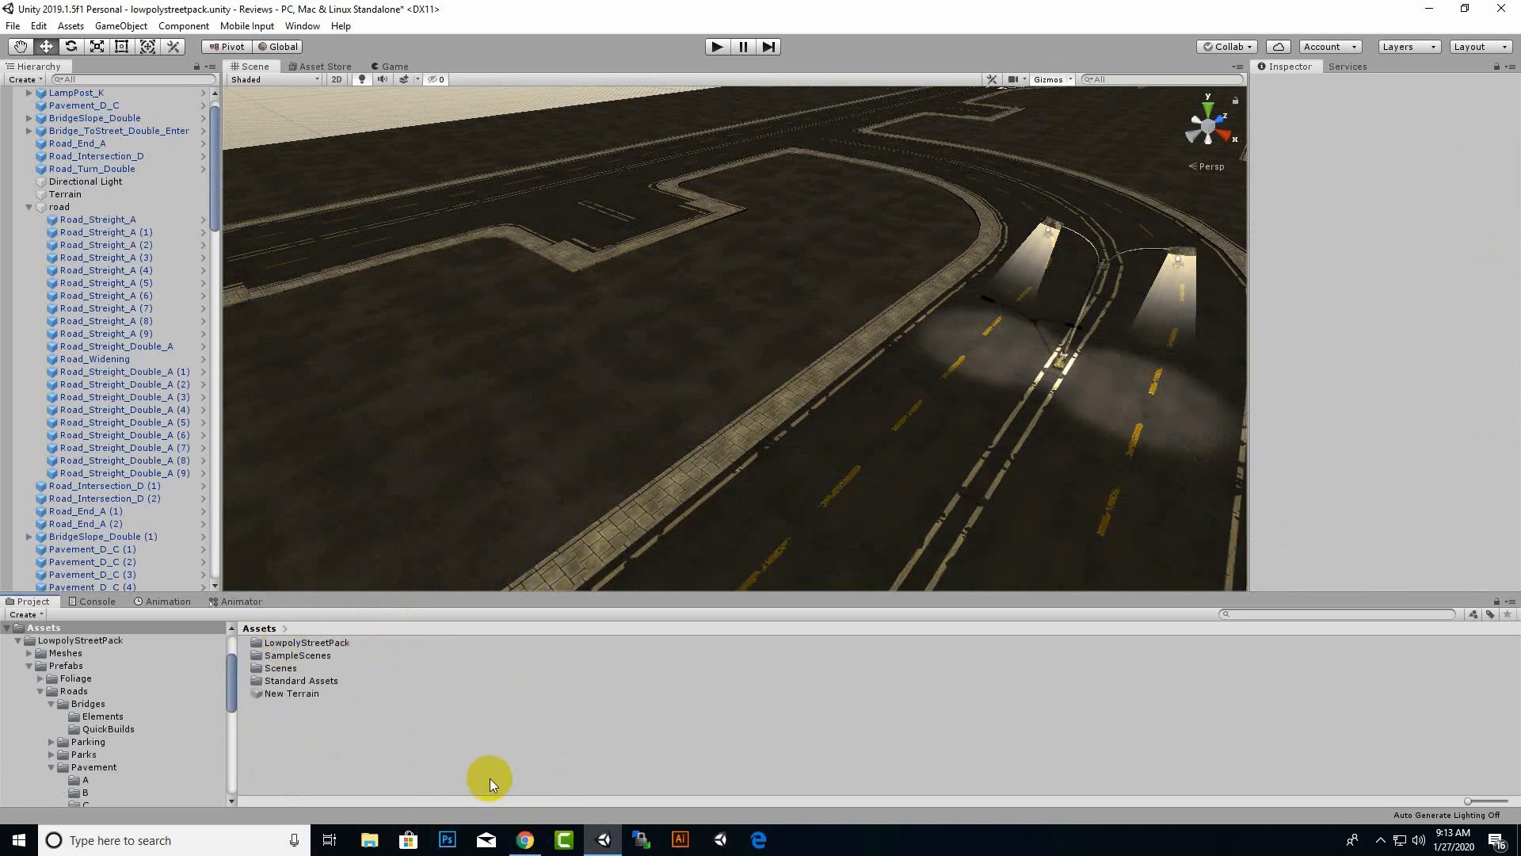
pyautogui.scroll(-5, 857, 264)
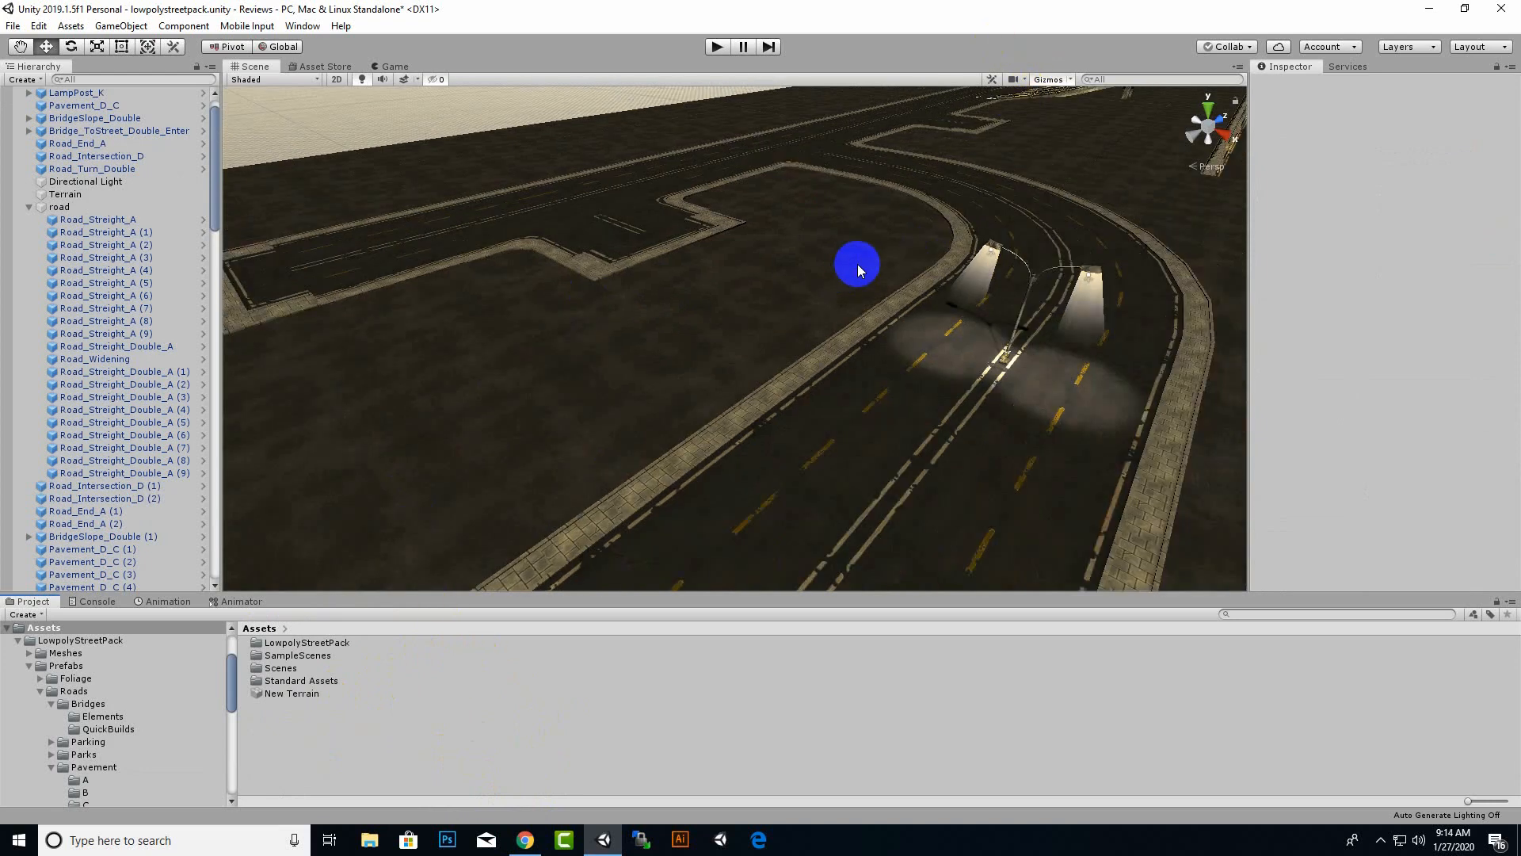
pyautogui.moveTo(934, 413); pyautogui.dragTo(774, 386, button='middle')
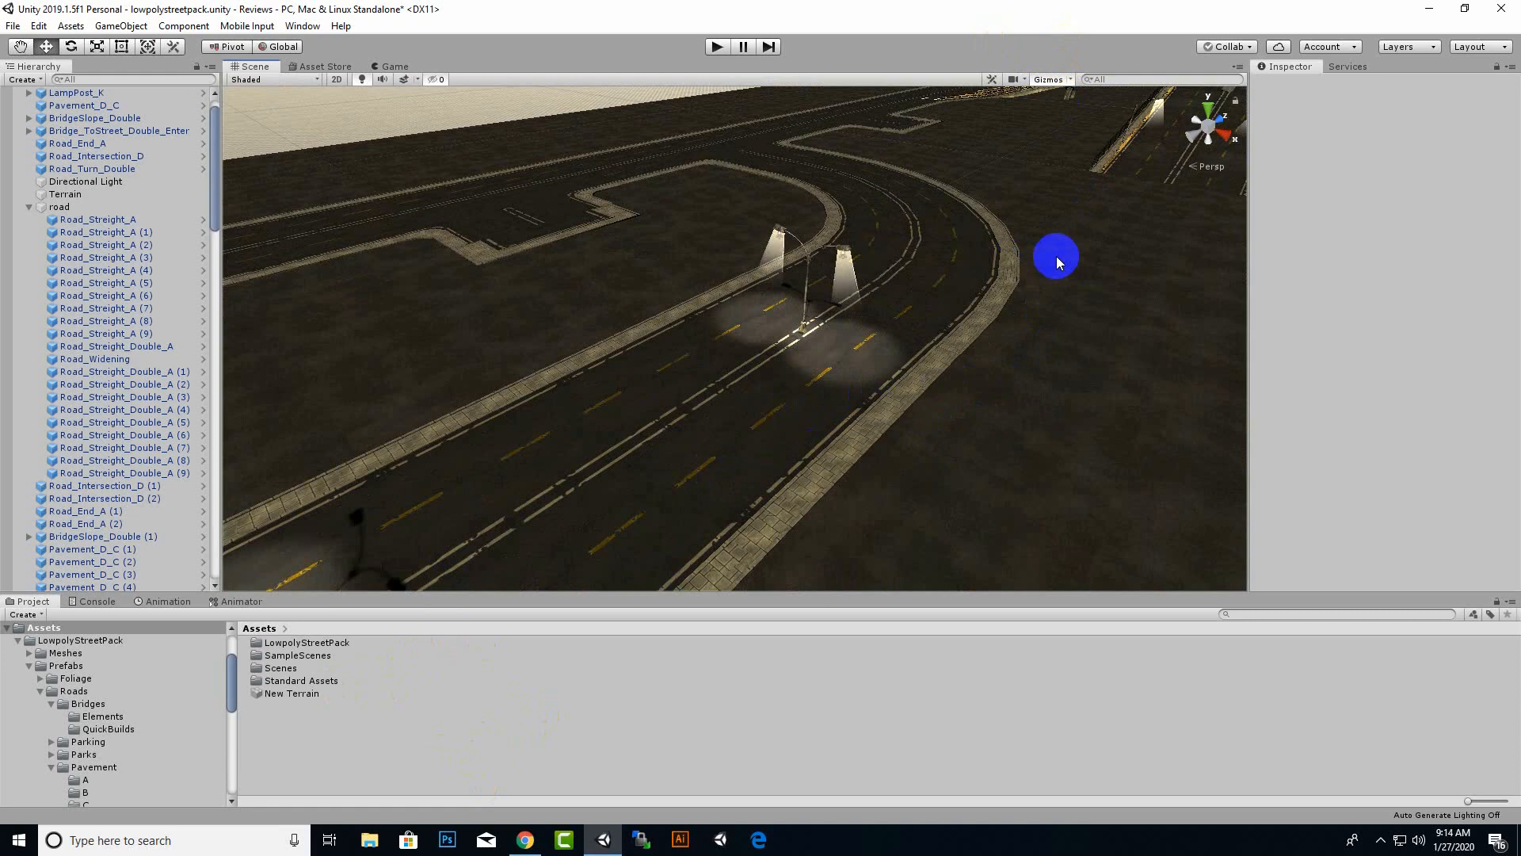
# Place two Overpass_B stairs and one Overpass_A walkway from the LowpolyStreetPack StreetProps Overpass folder on the double road before the lamp post.
pyautogui.doubleClick(286, 645)
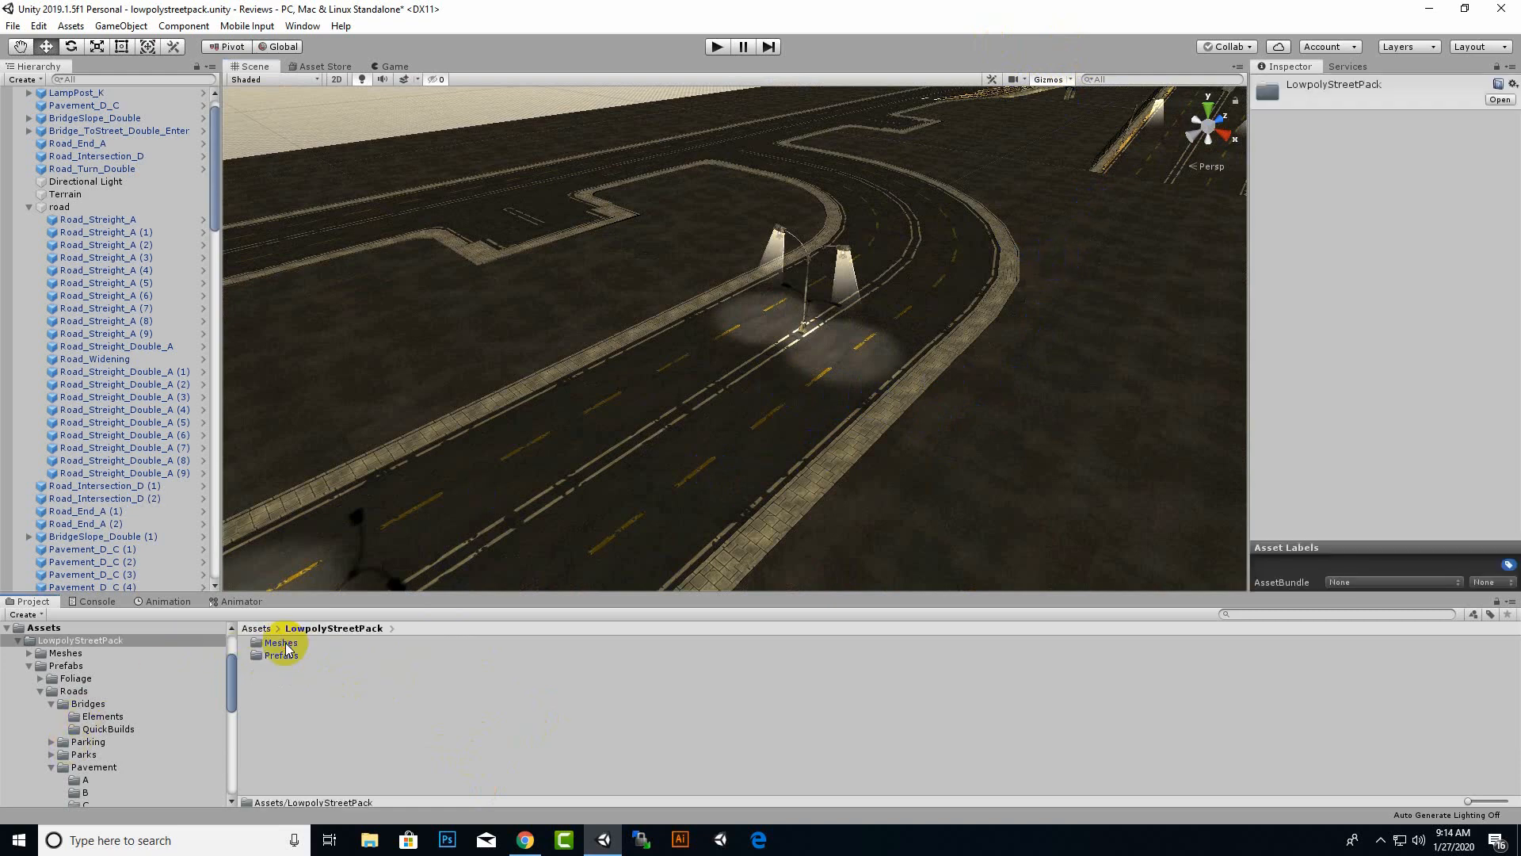
pyautogui.doubleClick(279, 656)
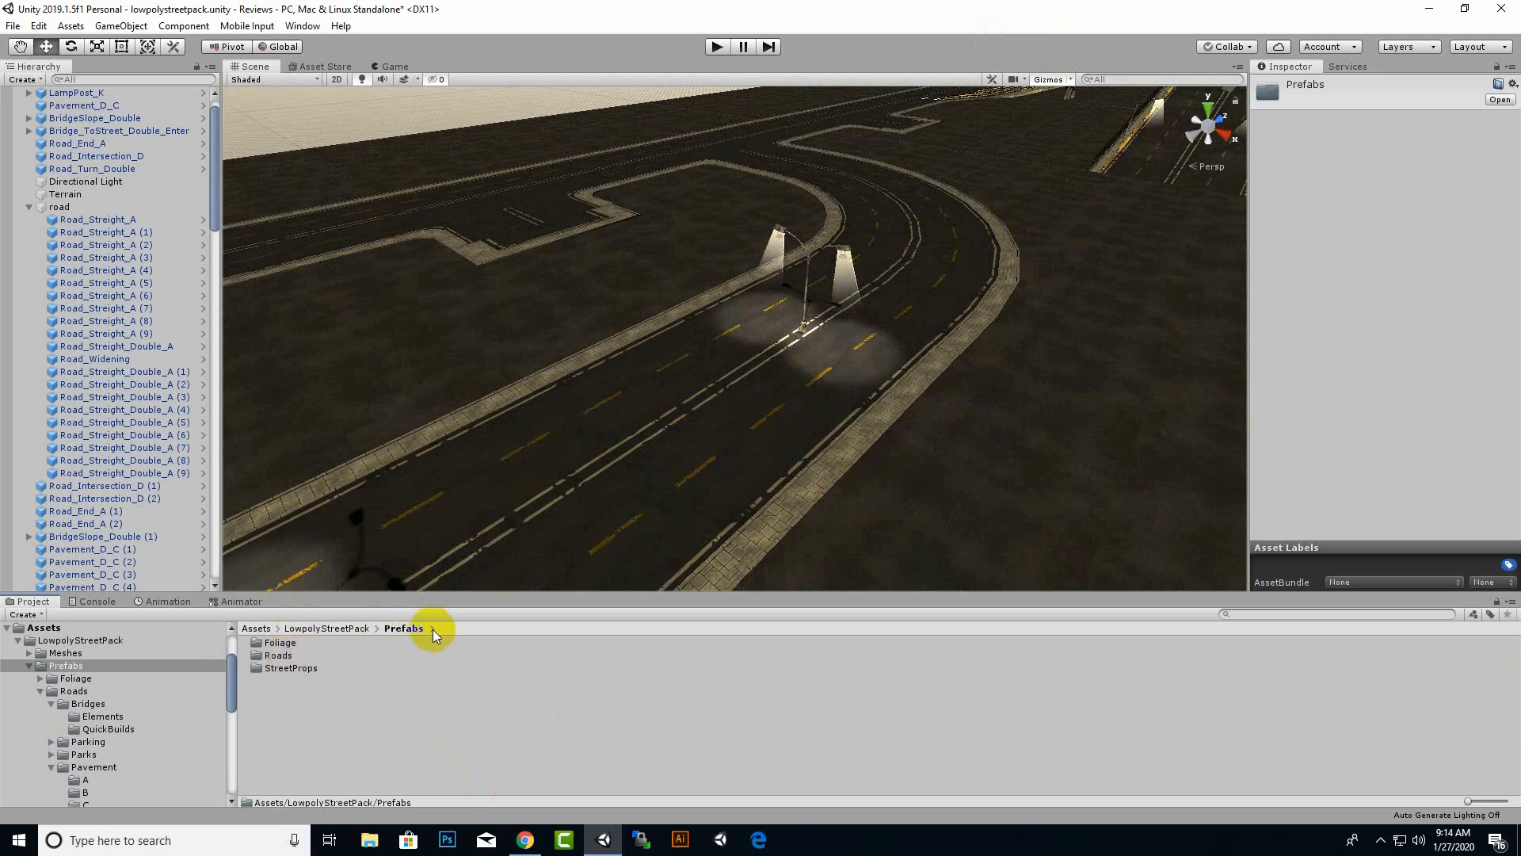
pyautogui.doubleClick(308, 669)
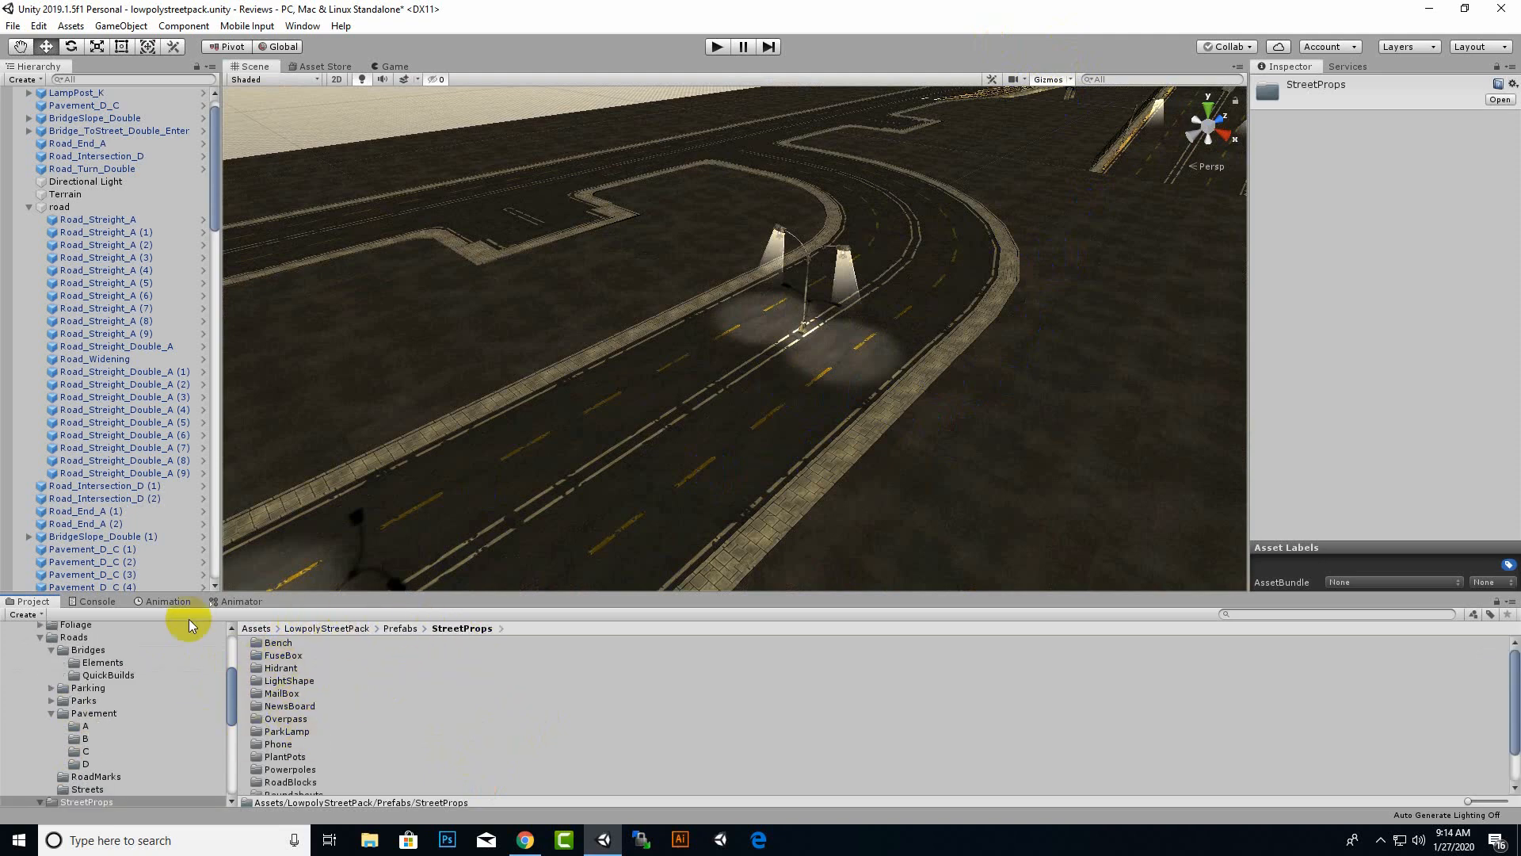
pyautogui.doubleClick(279, 720)
pyautogui.click(292, 655)
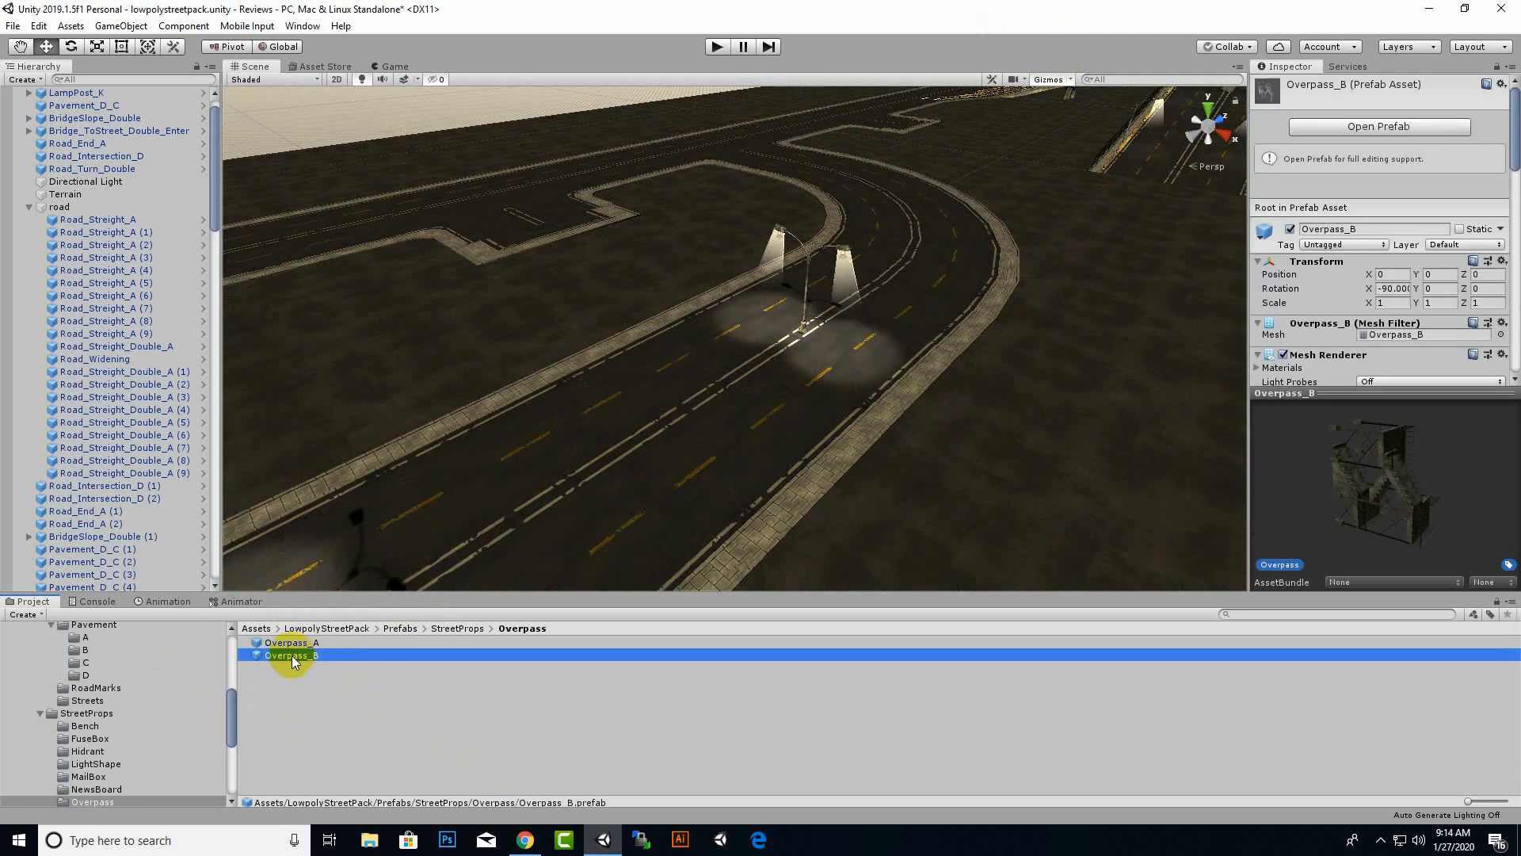
pyautogui.moveTo(291, 655); pyautogui.dragTo(558, 432)
pyautogui.click(96, 48)
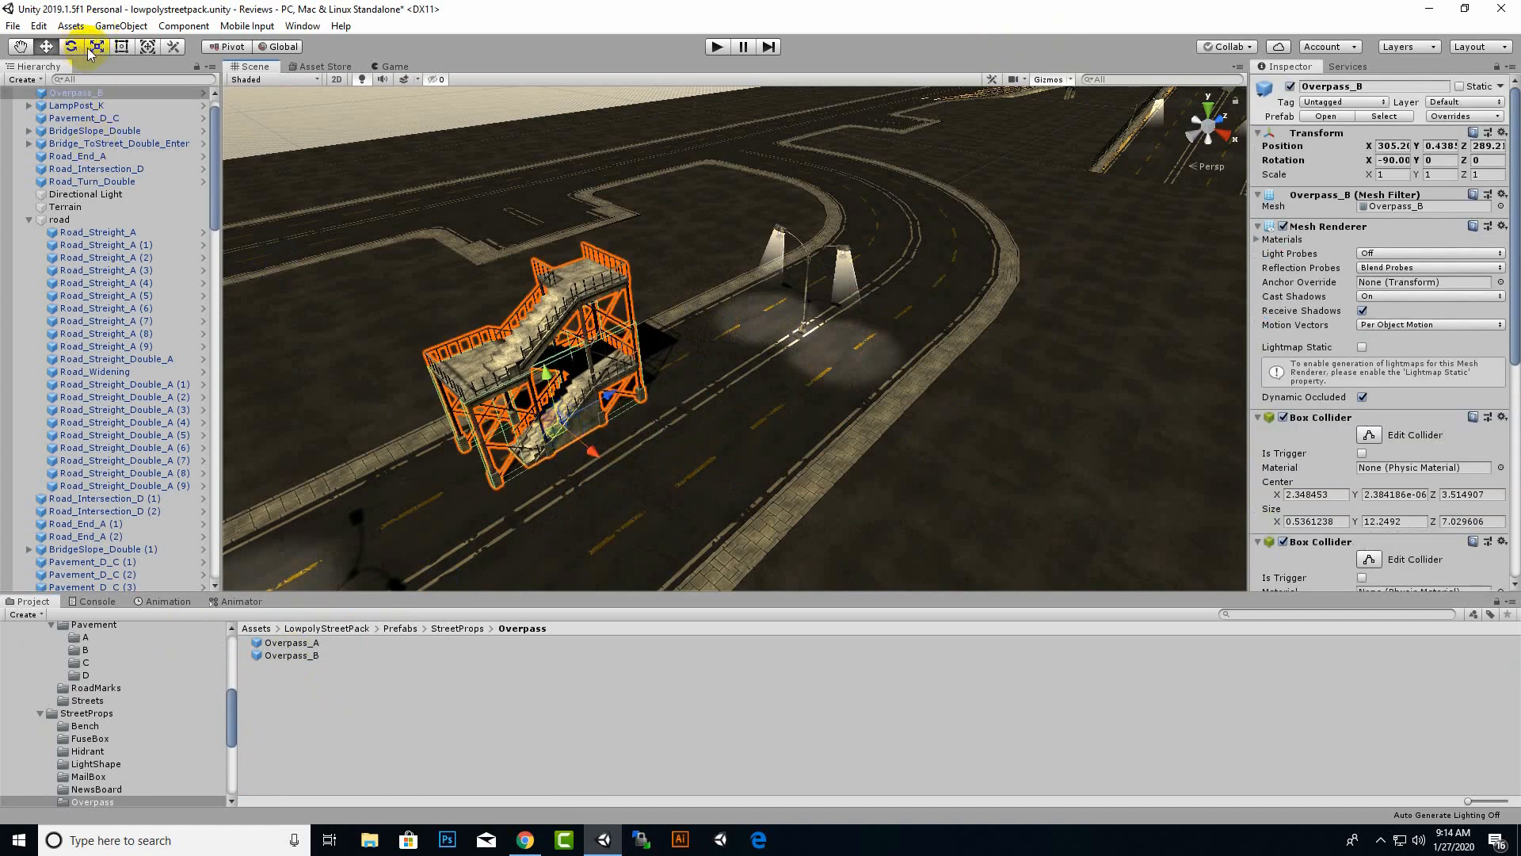
pyautogui.moveTo(316, 658); pyautogui.dragTo(601, 520)
pyautogui.moveTo(308, 646); pyautogui.dragTo(511, 529)
# Delete both Overpass_B stair pieces from the scene.
pyautogui.click(632, 453)
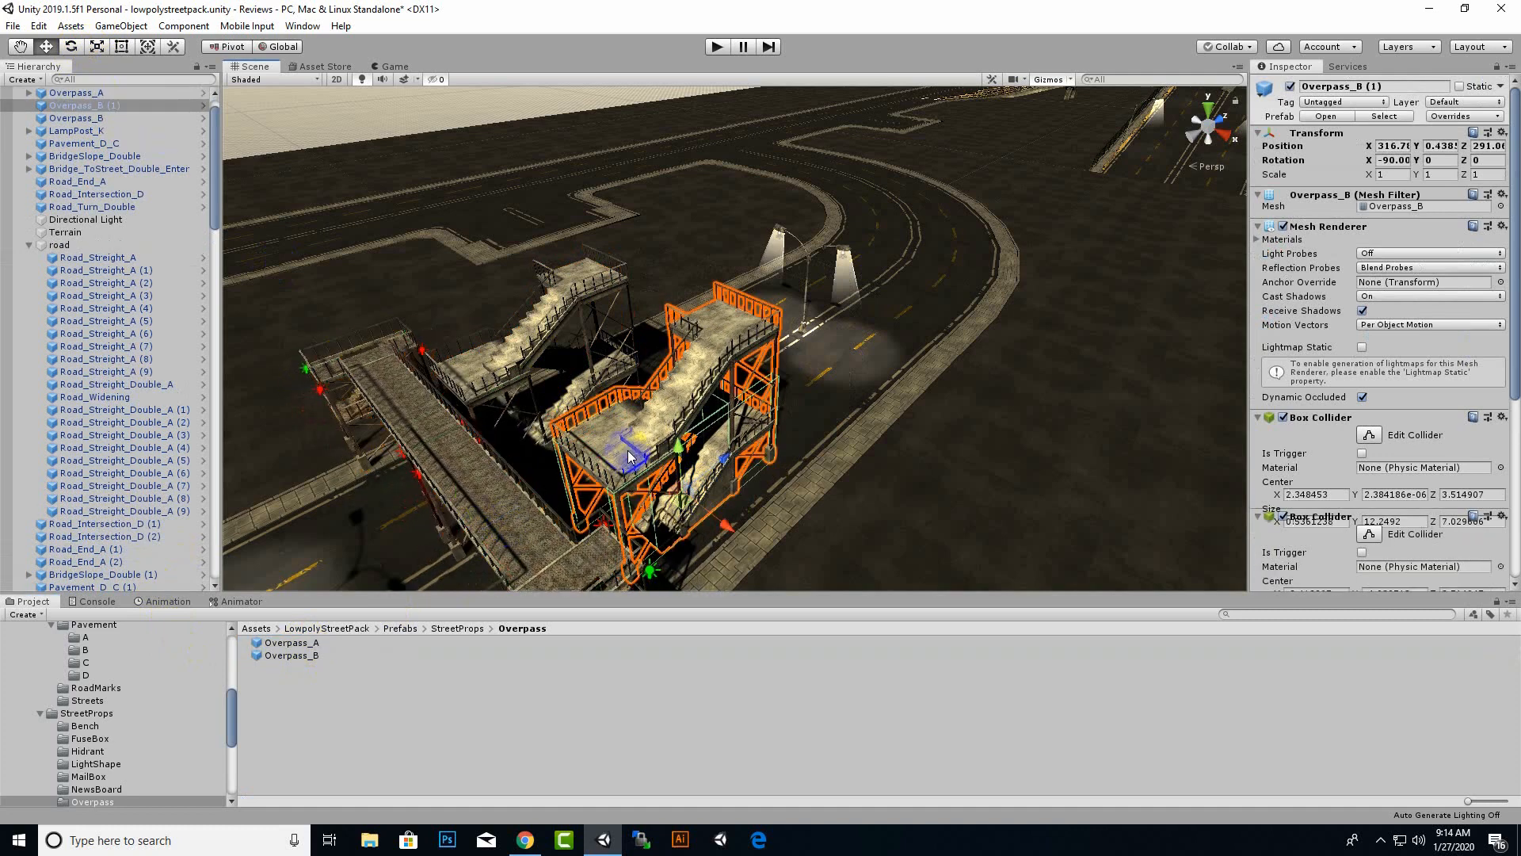
pyautogui.press('Delete')
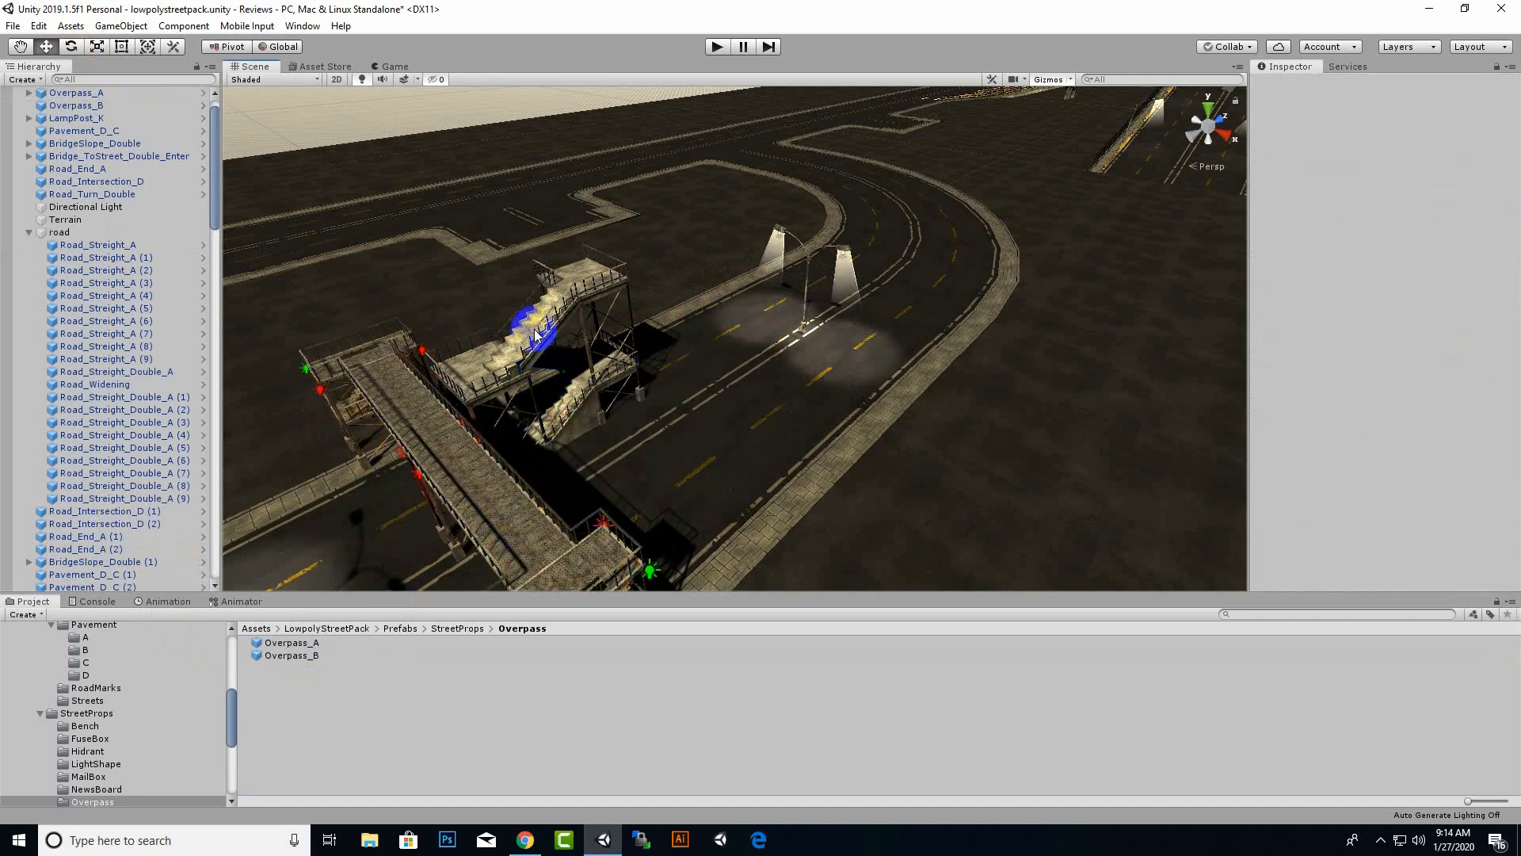
pyautogui.click(546, 344)
pyautogui.press('Delete')
# Shift the Overpass_A walkway sideways across the double road to an X position of about 310.9.
pyautogui.scroll(-5, 598, 390)
pyautogui.keyDown('alt'); pyautogui.moveTo(572, 465); pyautogui.dragTo(711, 382); pyautogui.keyUp('alt')
pyautogui.click(728, 372)
pyautogui.click(756, 361)
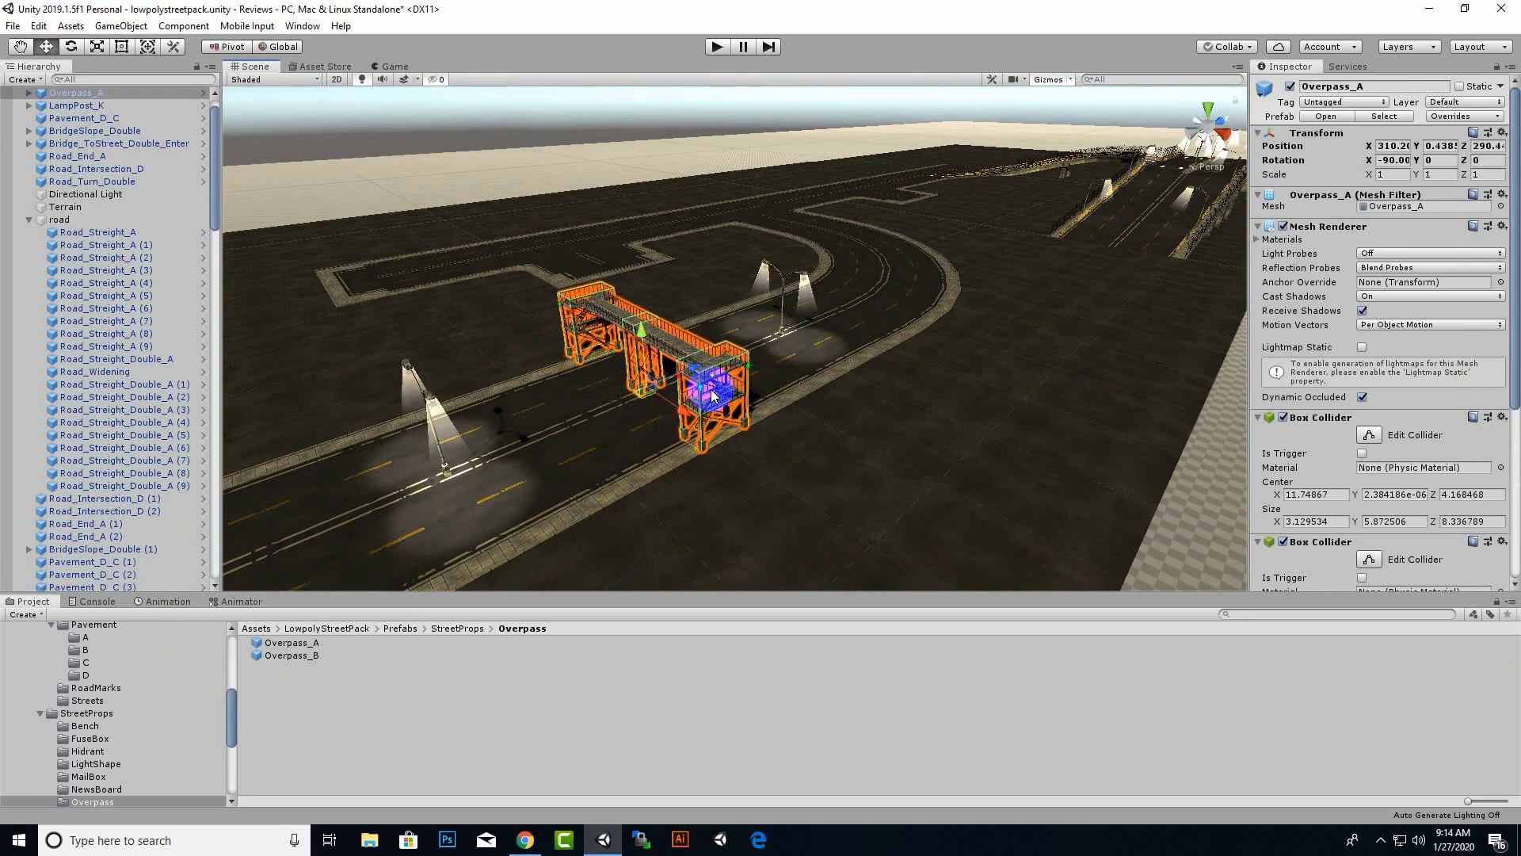
pyautogui.keyDown('alt'); pyautogui.moveTo(681, 456); pyautogui.dragTo(801, 404); pyautogui.keyUp('alt')
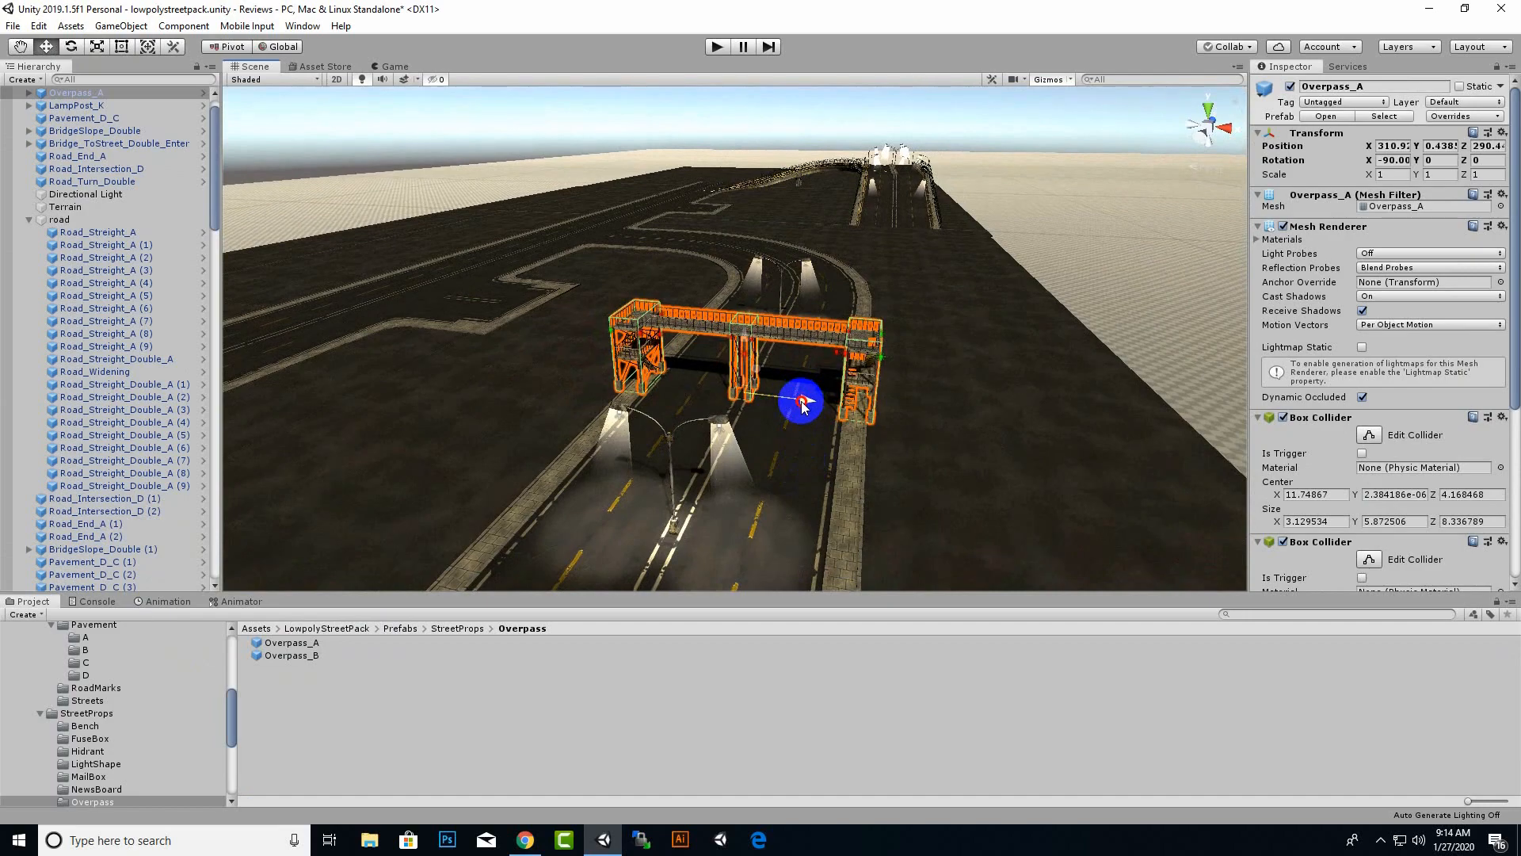
pyautogui.click(906, 468)
pyautogui.keyDown('alt'); pyautogui.moveTo(907, 468); pyautogui.dragTo(919, 435); pyautogui.keyUp('alt')
# Open the QuickBuild folder of the PlantPots prefabs in StreetProps.
pyautogui.click(448, 629)
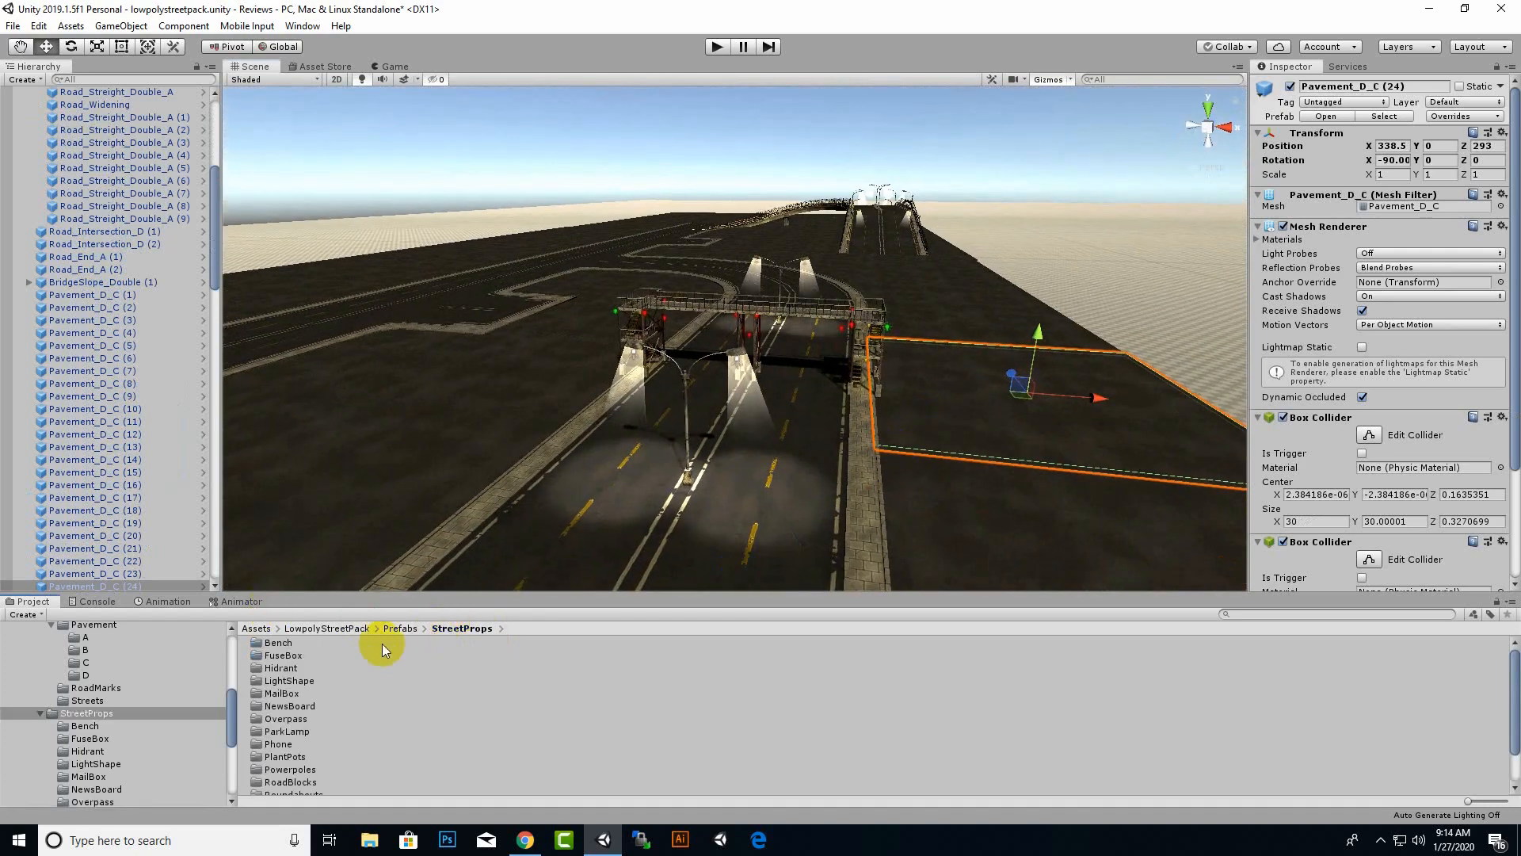
pyautogui.scroll(-2, 324, 729)
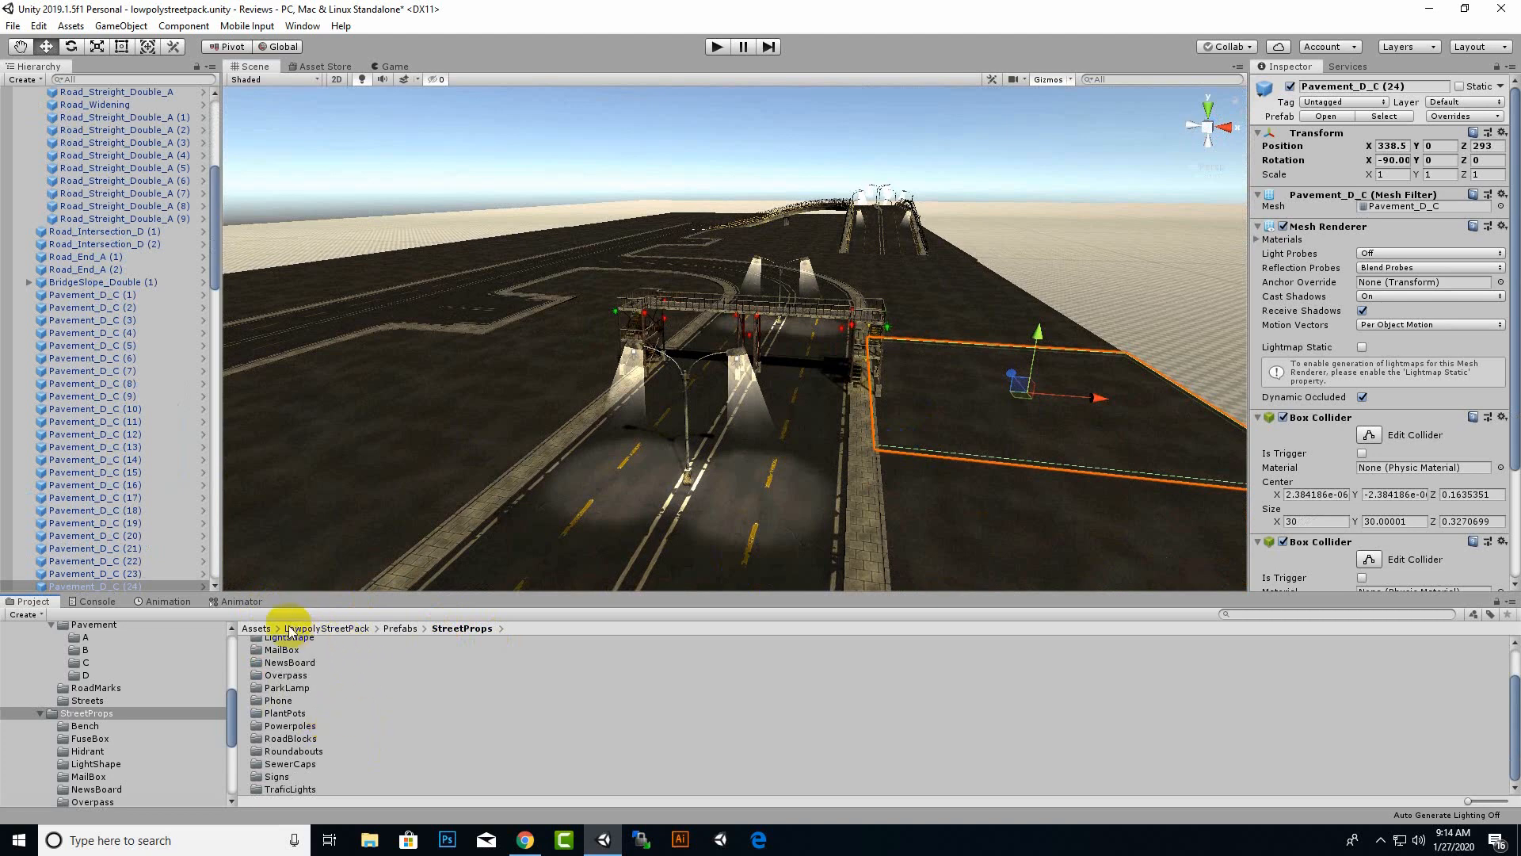
pyautogui.scroll(-5, 559, 430)
pyautogui.click(1069, 318)
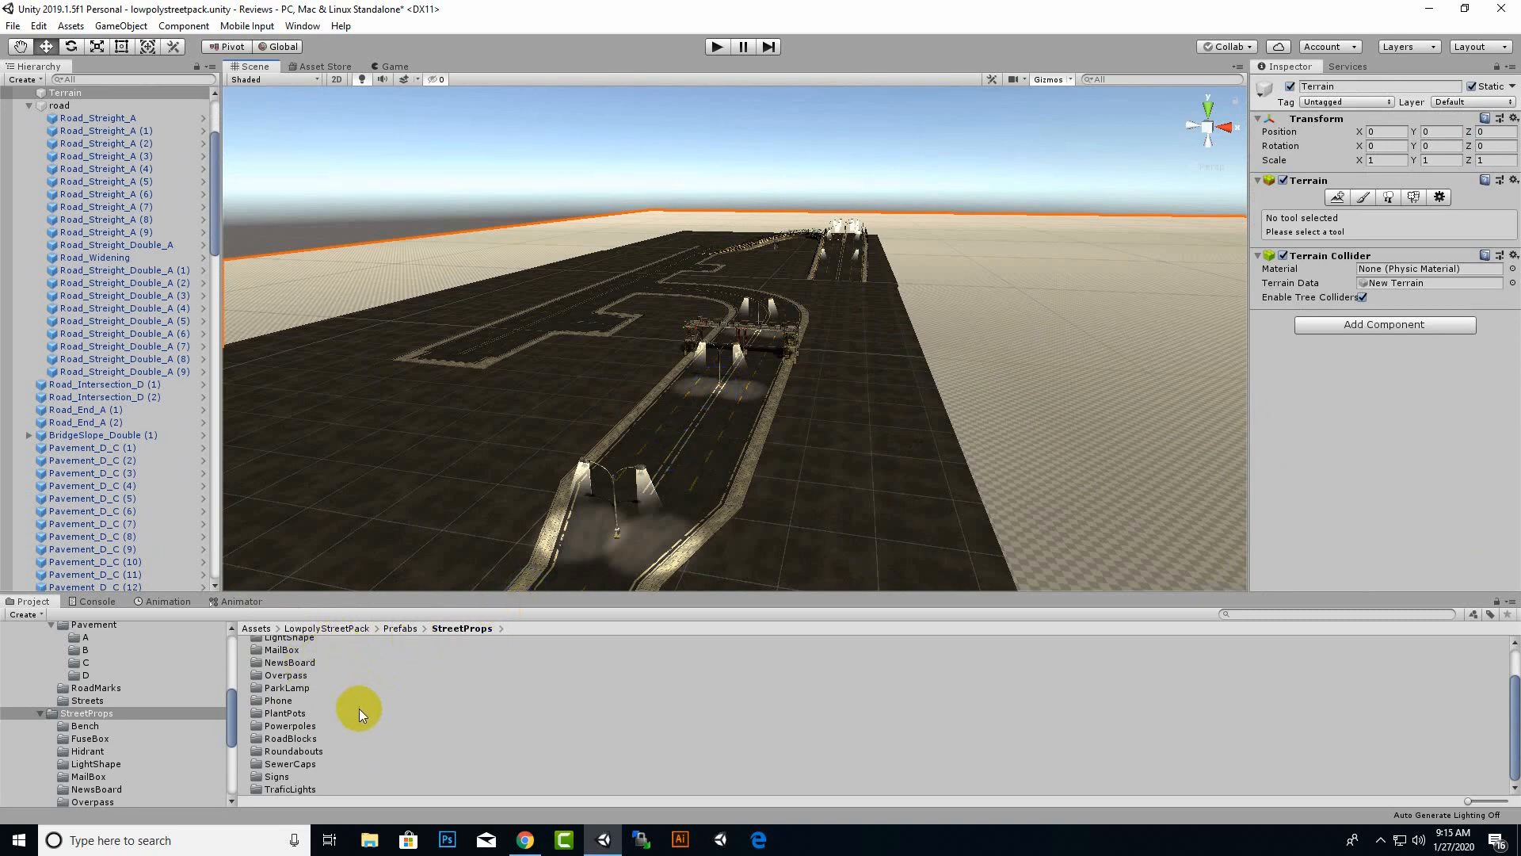
pyautogui.scroll(2, 310, 766)
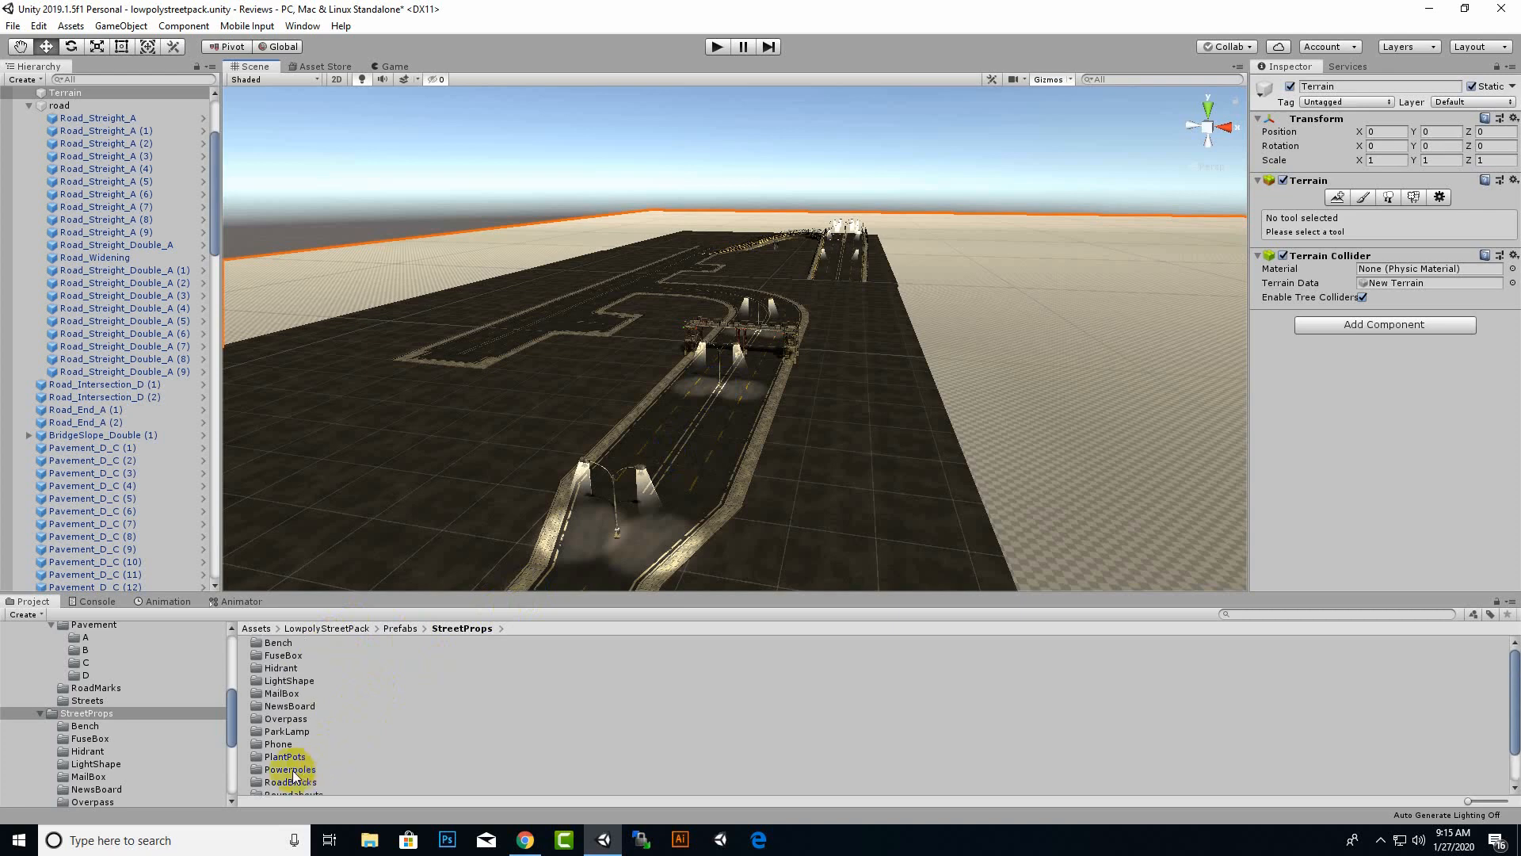
pyautogui.doubleClick(284, 756)
pyautogui.click(274, 657)
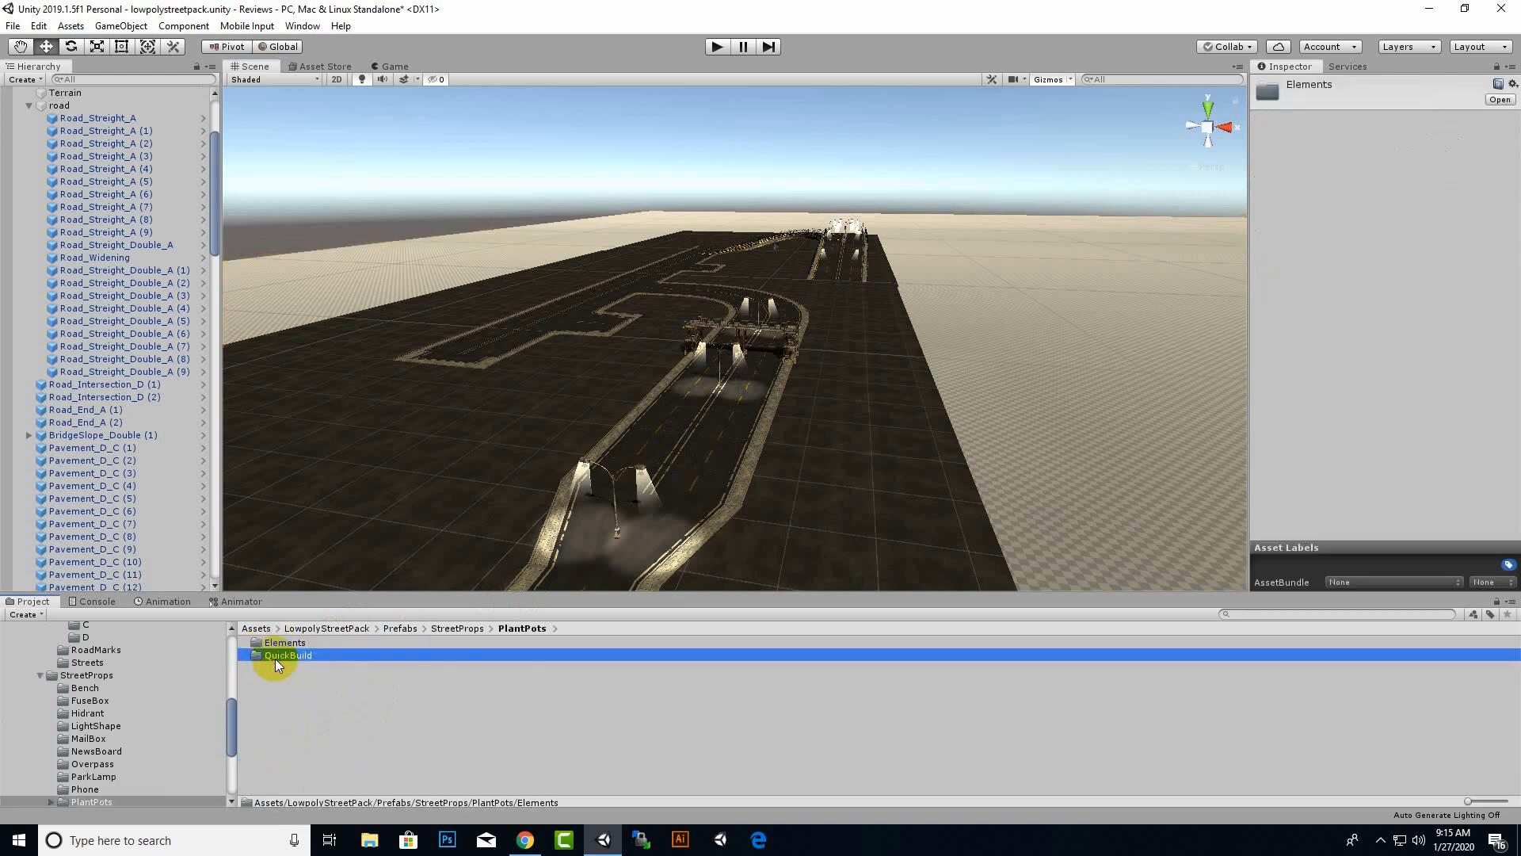
pyautogui.doubleClick(274, 658)
# Place the PlantPot_A_V01 prefab on the double road's center line, in front of the overpass.
pyautogui.click(295, 642)
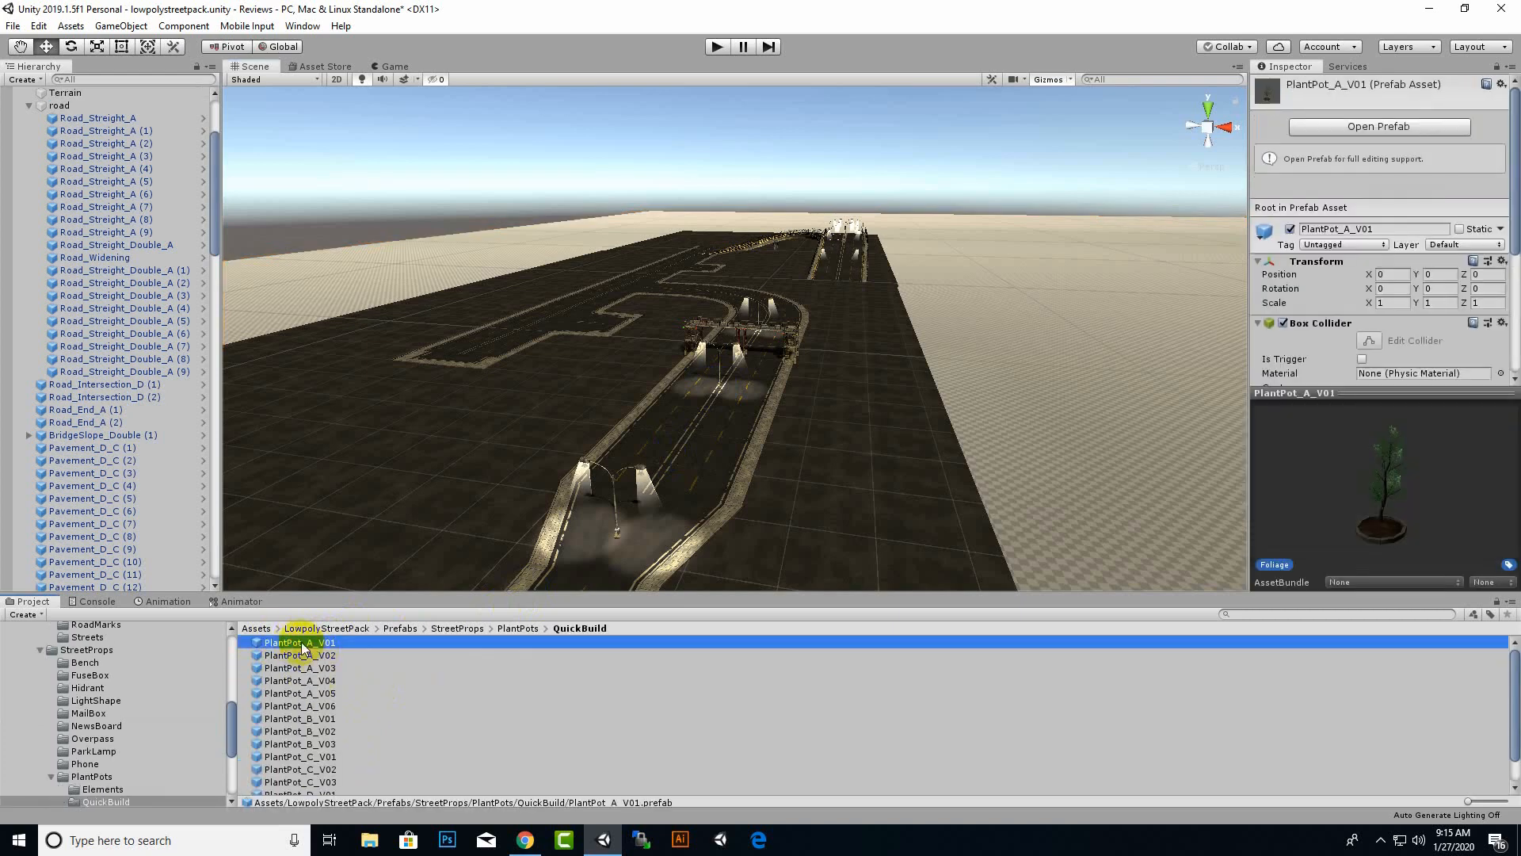
pyautogui.moveTo(301, 648); pyautogui.dragTo(675, 459)
pyautogui.scroll(5, 680, 491)
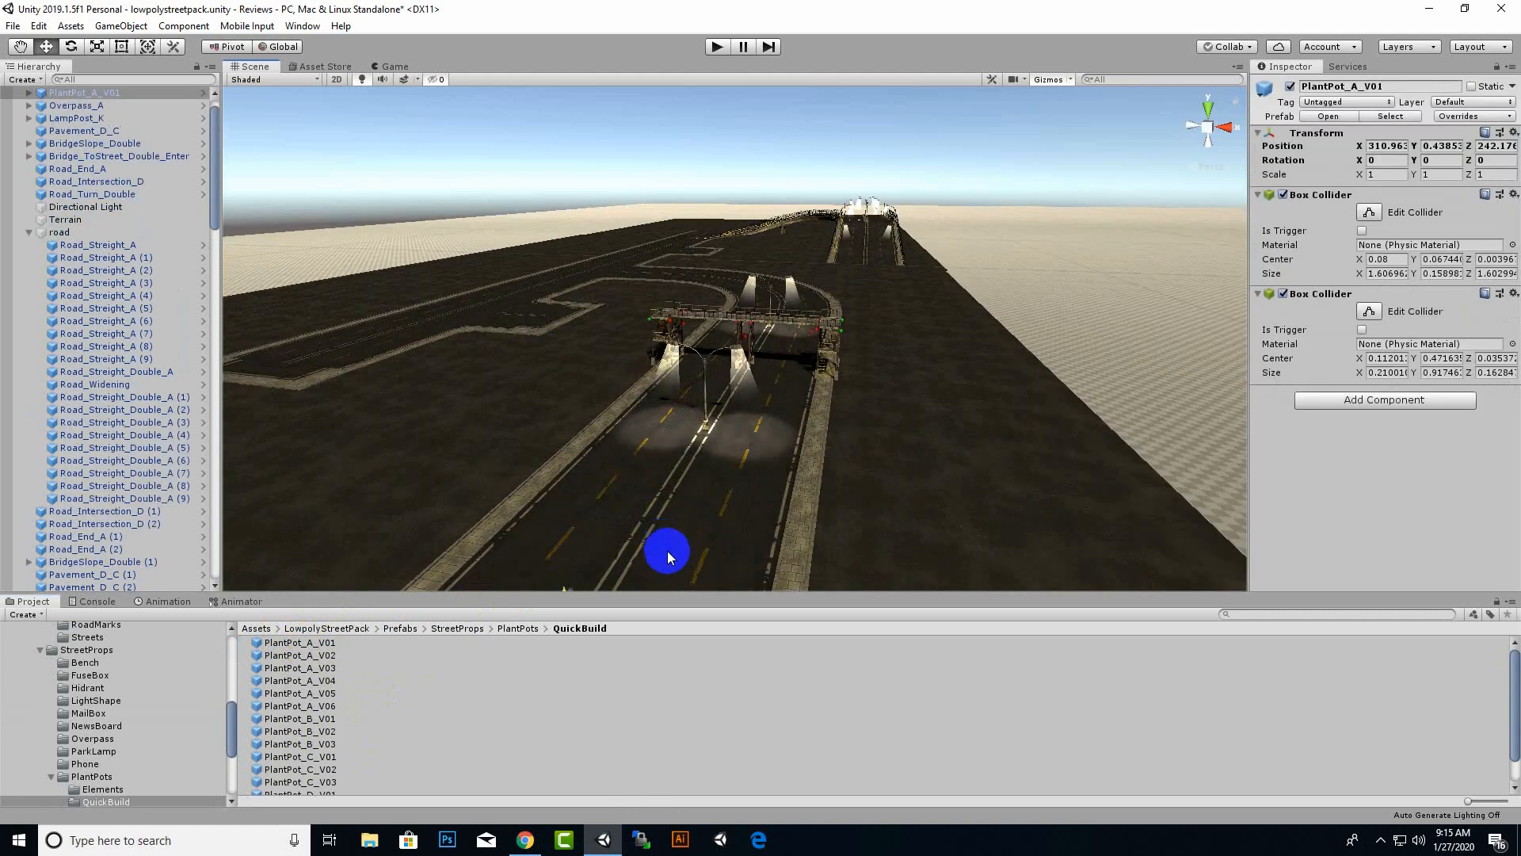
pyautogui.moveTo(668, 557); pyautogui.dragTo(718, 445, button='middle')
pyautogui.press('w')
pyautogui.moveTo(676, 446); pyautogui.dragTo(666, 479, button='right')
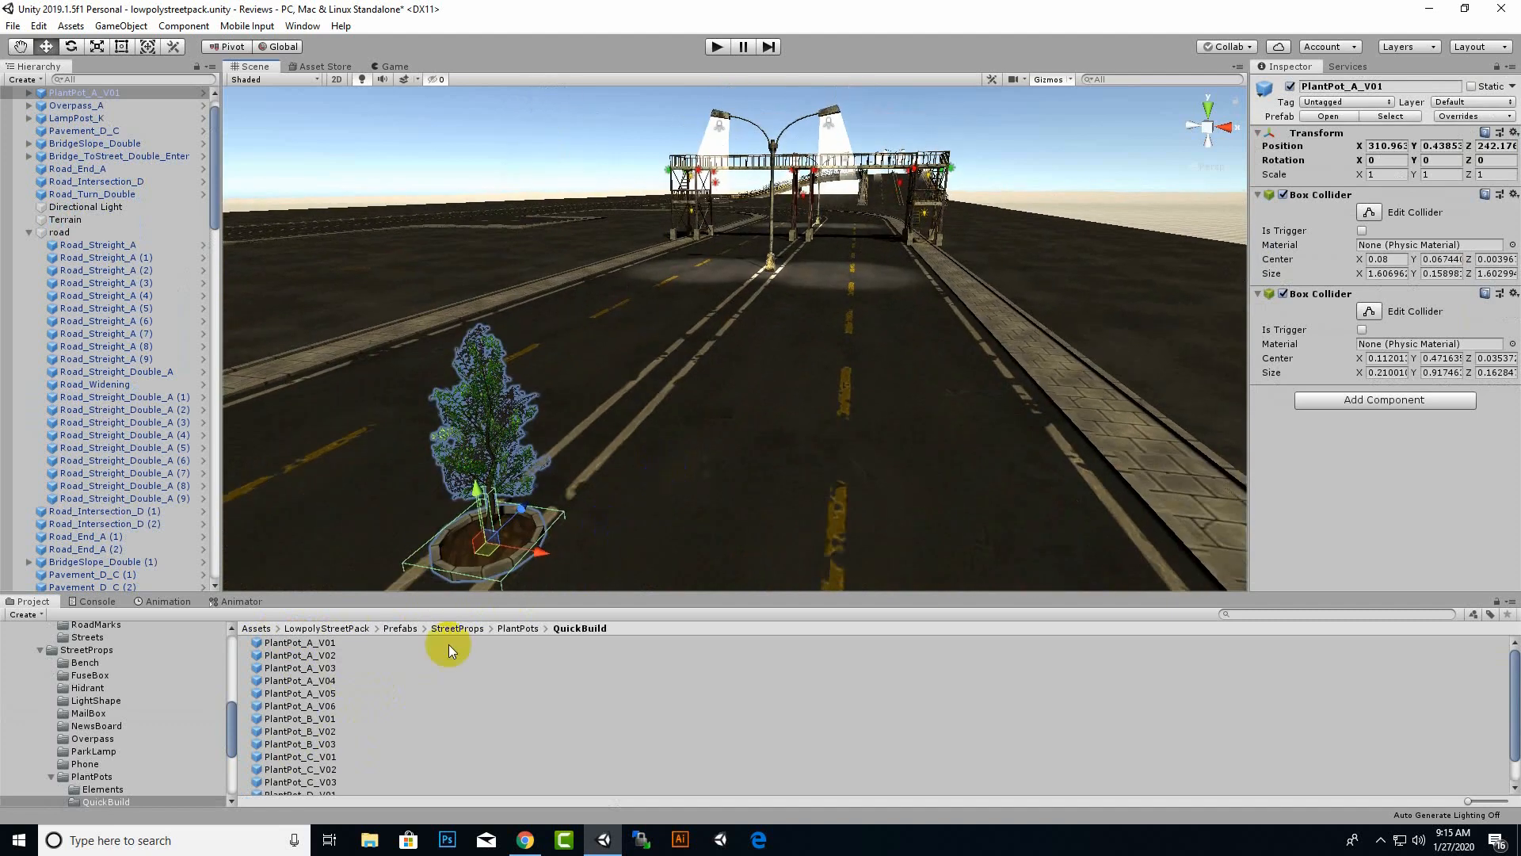
# Place the PlantPot_A_V04 and PlantPot_C_V02 prefabs along the road's center line between the first plant pot and the overpass.
pyautogui.click(327, 682)
pyautogui.moveTo(326, 683); pyautogui.dragTo(667, 366)
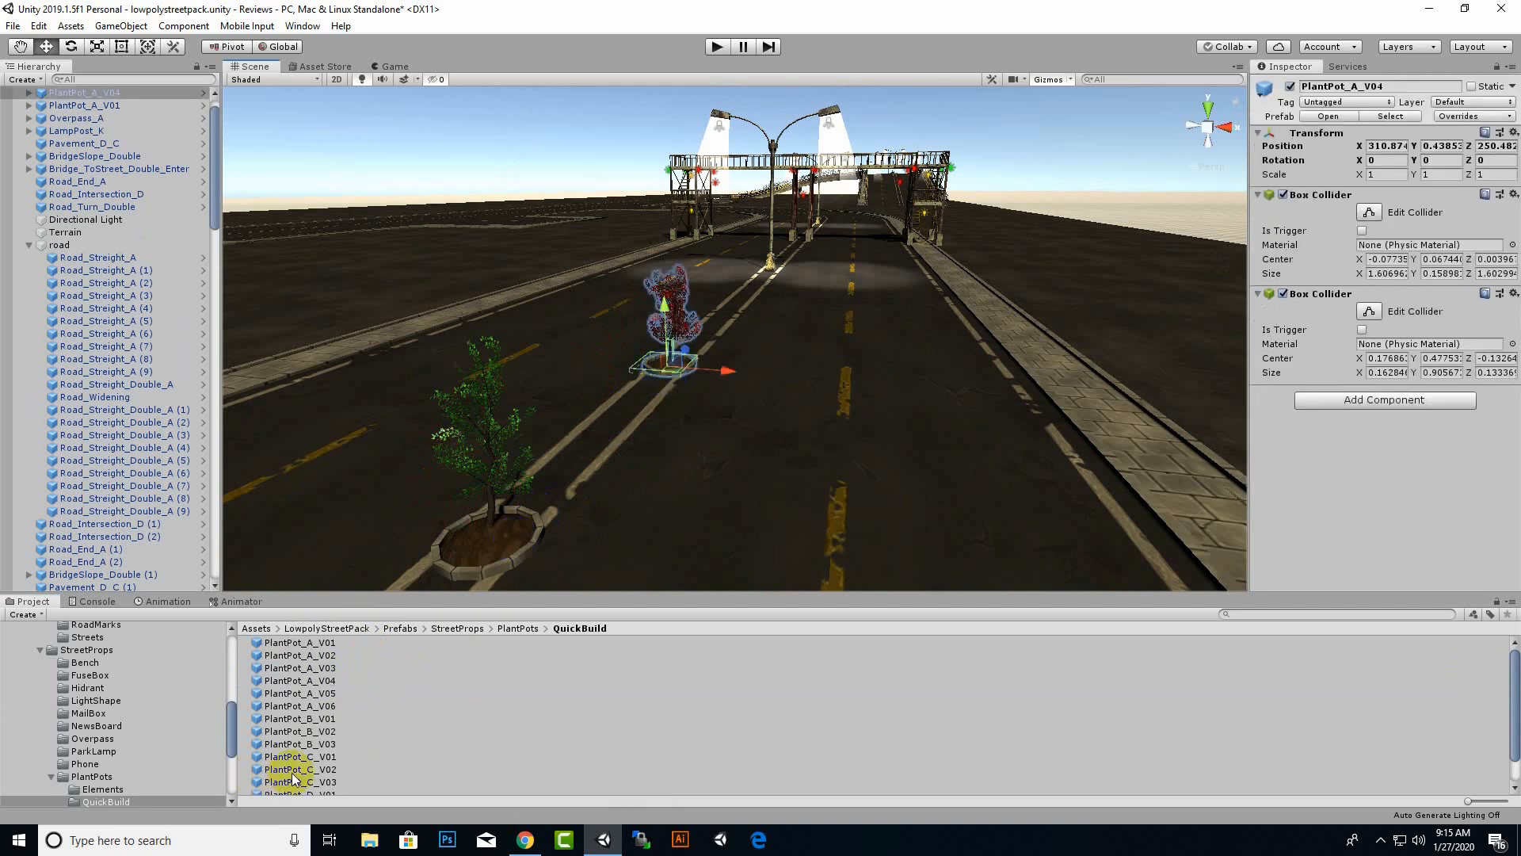
pyautogui.moveTo(293, 781); pyautogui.dragTo(720, 306)
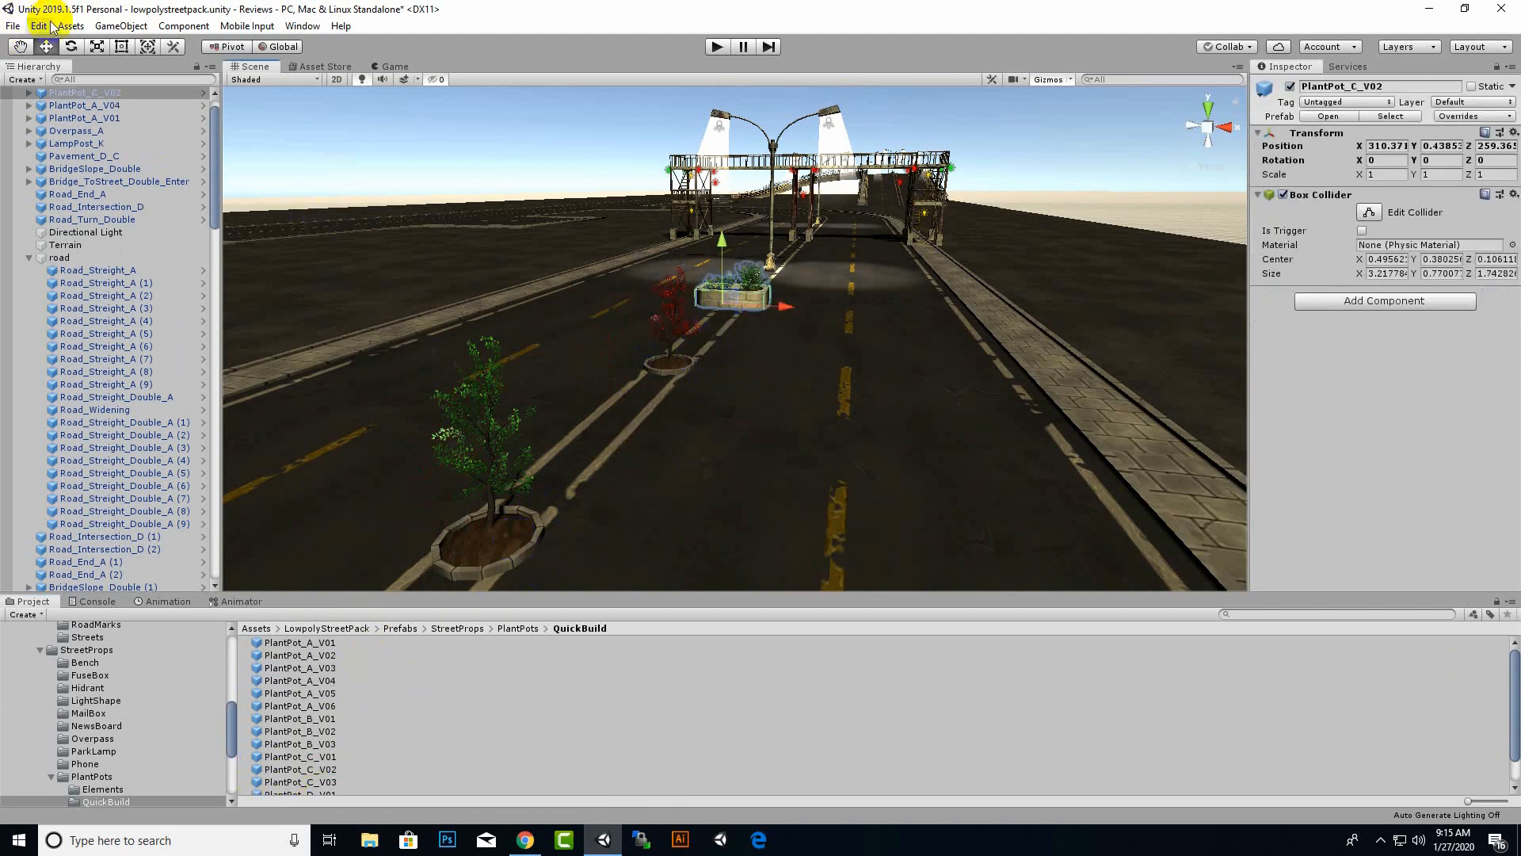
# Rotate PlantPot_C_V02 to about -86° around Y and shift it along X to about 311.1, in line with the median.
pyautogui.click(95, 48)
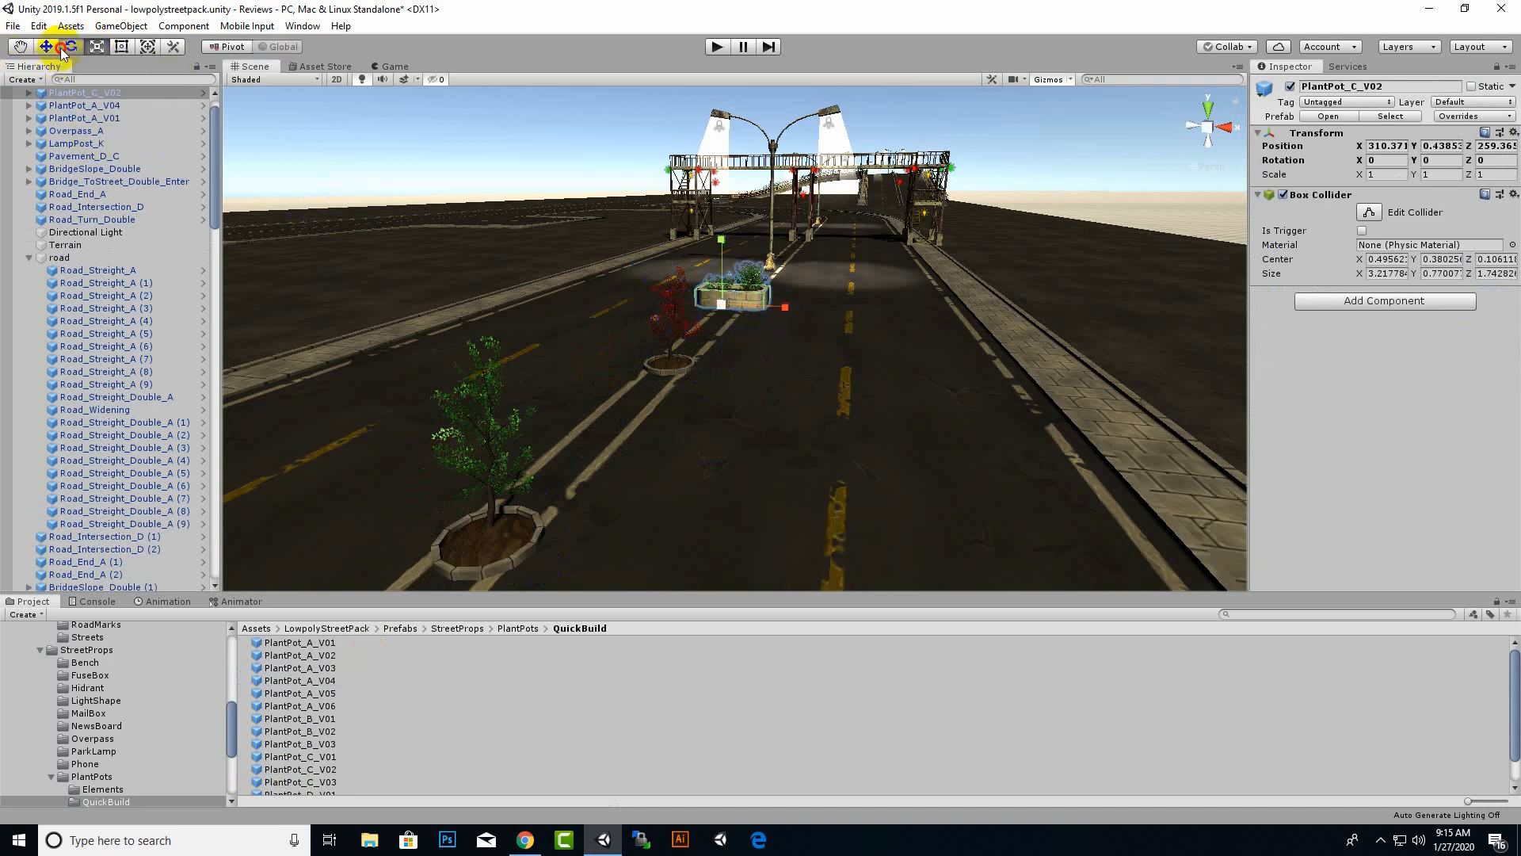
pyautogui.click(63, 48)
pyautogui.moveTo(790, 298); pyautogui.dragTo(919, 287)
pyautogui.click(45, 46)
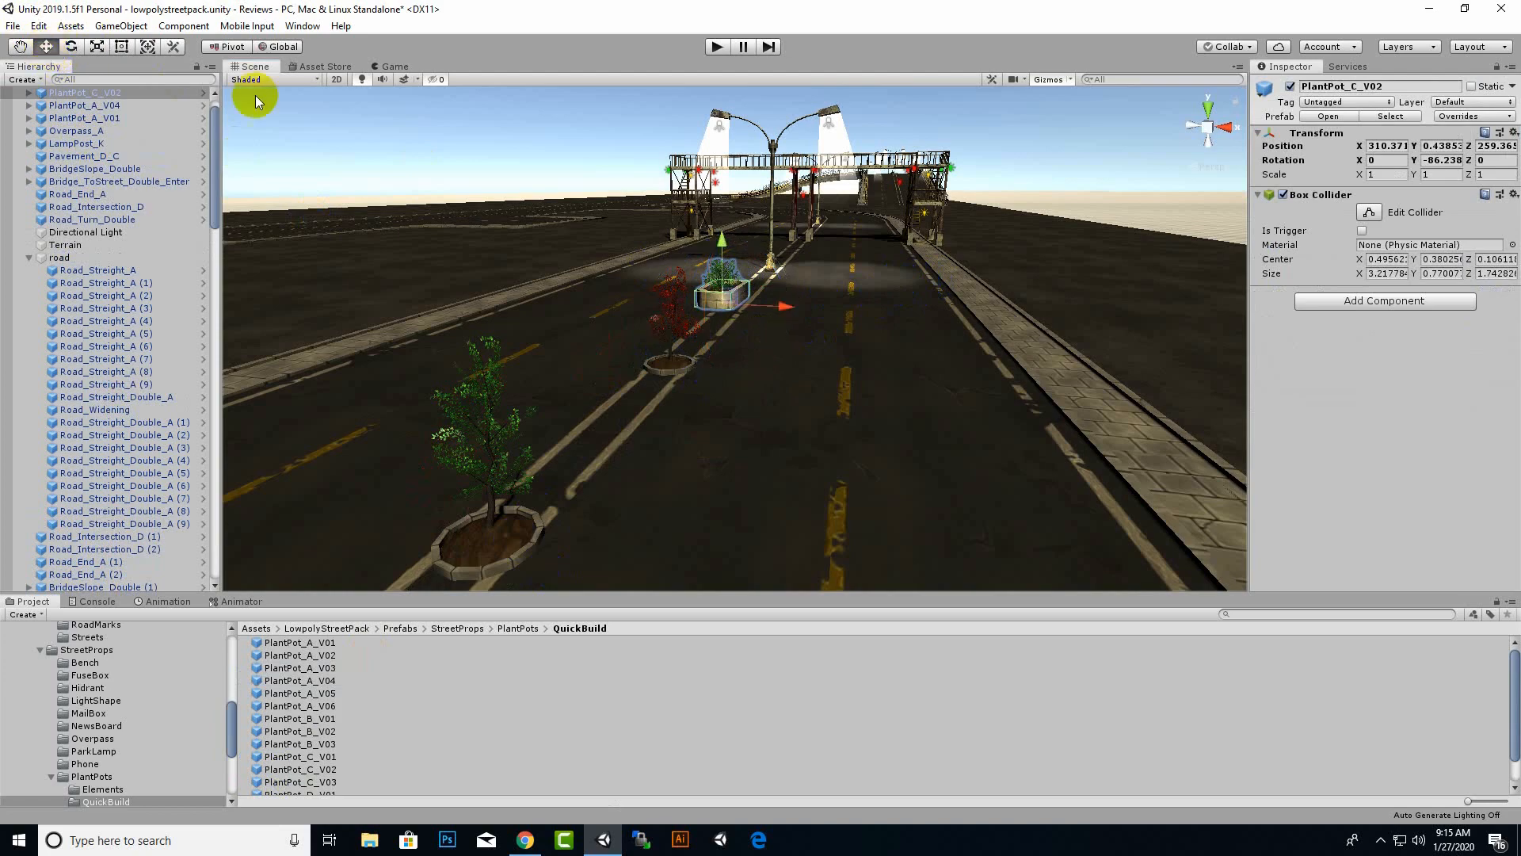
pyautogui.moveTo(783, 305); pyautogui.dragTo(802, 324)
pyautogui.scroll(-5, 802, 323)
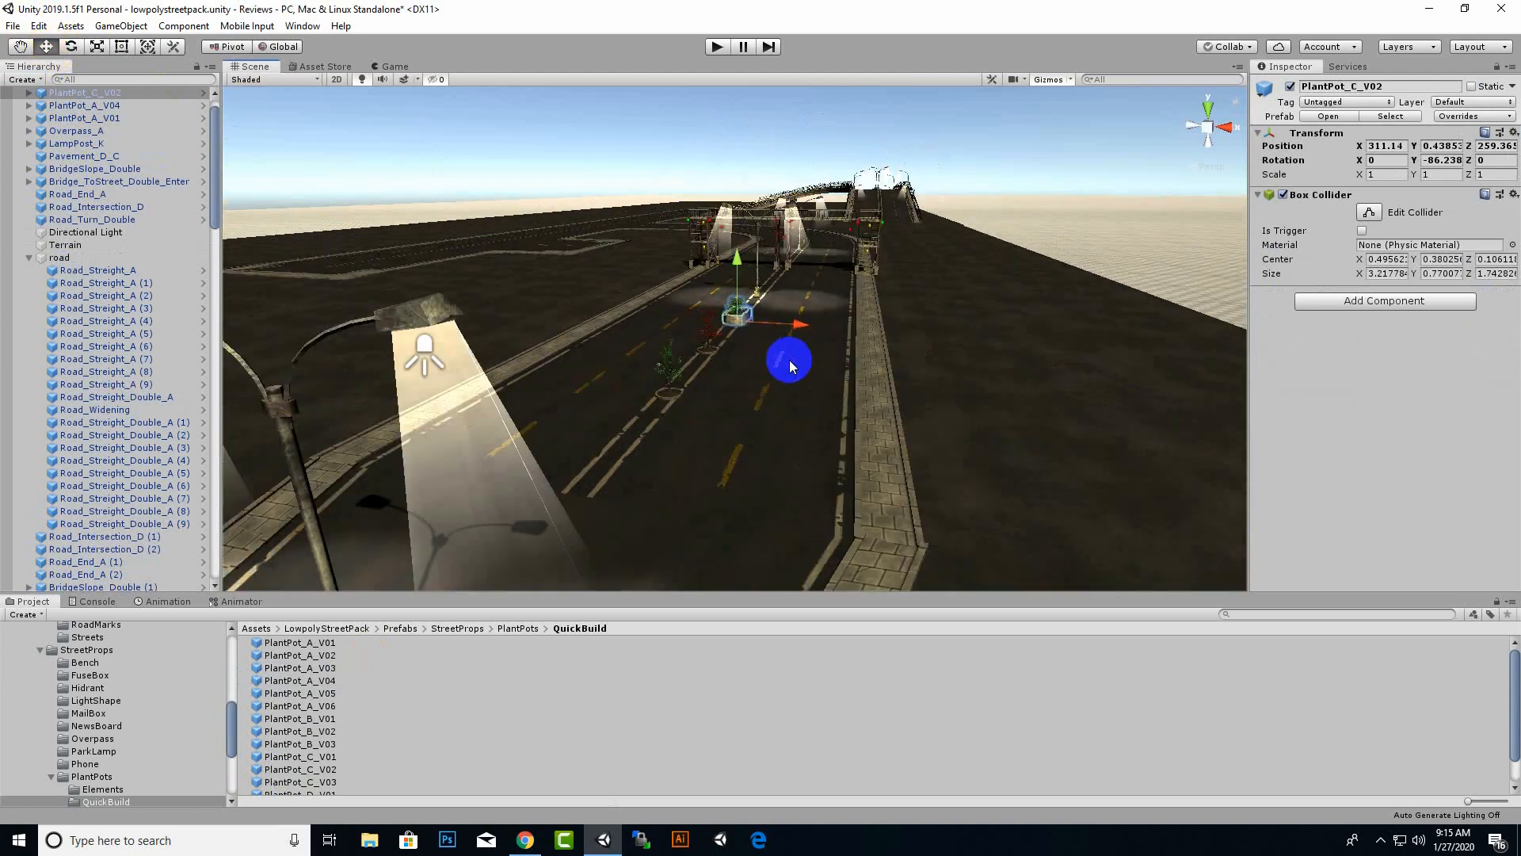
# Open the Prefabs folder of the Standard Assets Car vehicle, with the starting end of the long road in view.
pyautogui.click(1019, 361)
pyautogui.keyDown('alt'); pyautogui.moveTo(1019, 366); pyautogui.dragTo(774, 394); pyautogui.keyUp('alt')
pyautogui.scroll(-5, 690, 415)
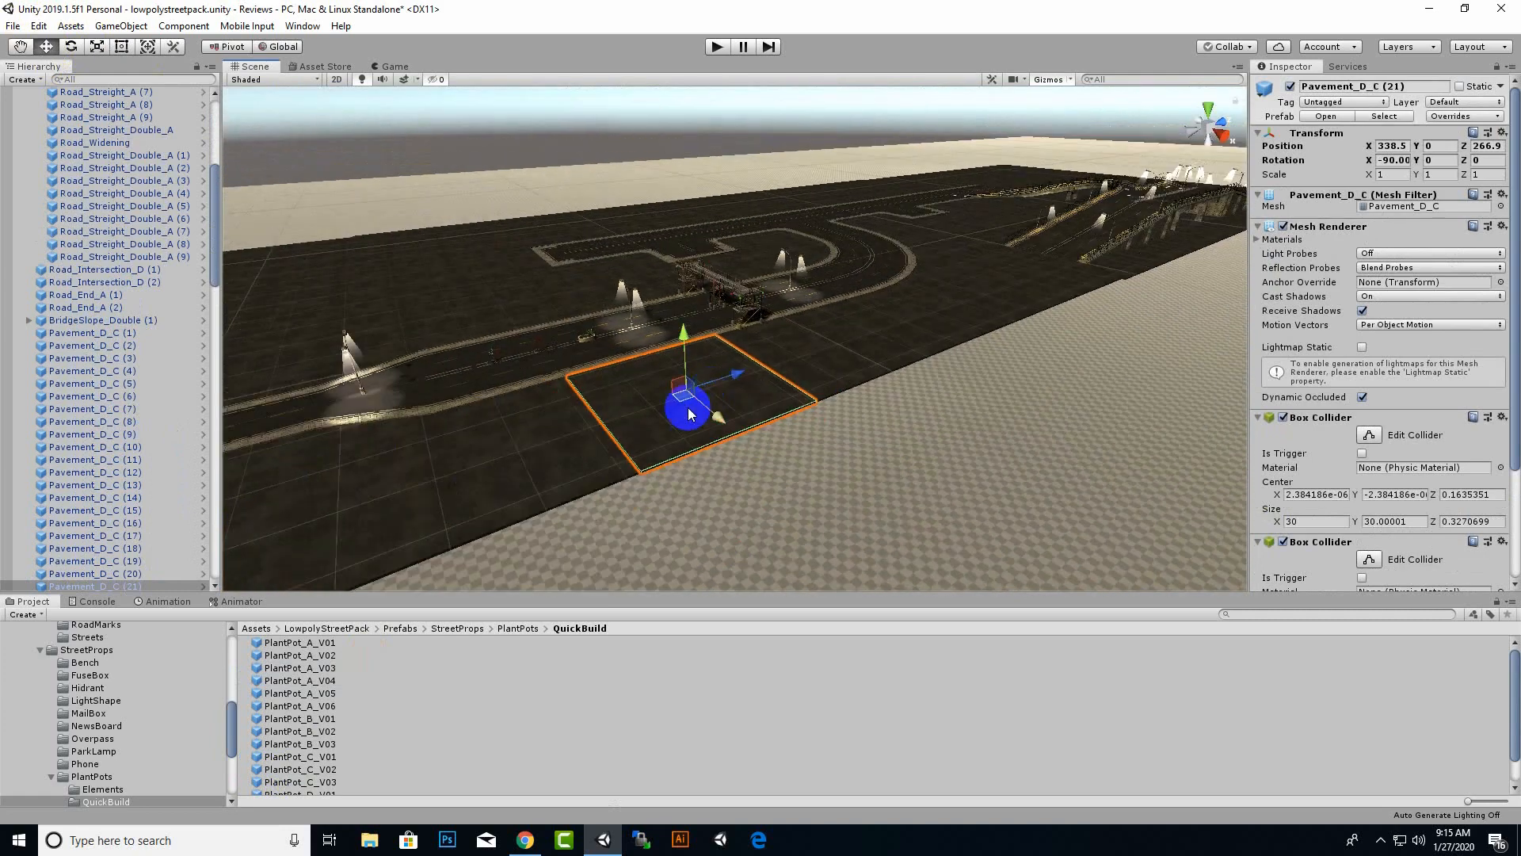
pyautogui.moveTo(618, 414); pyautogui.dragTo(823, 415, button='middle')
pyautogui.scroll(-3, 822, 415)
pyautogui.keyDown('alt'); pyautogui.moveTo(780, 463); pyautogui.dragTo(883, 441); pyautogui.keyUp('alt')
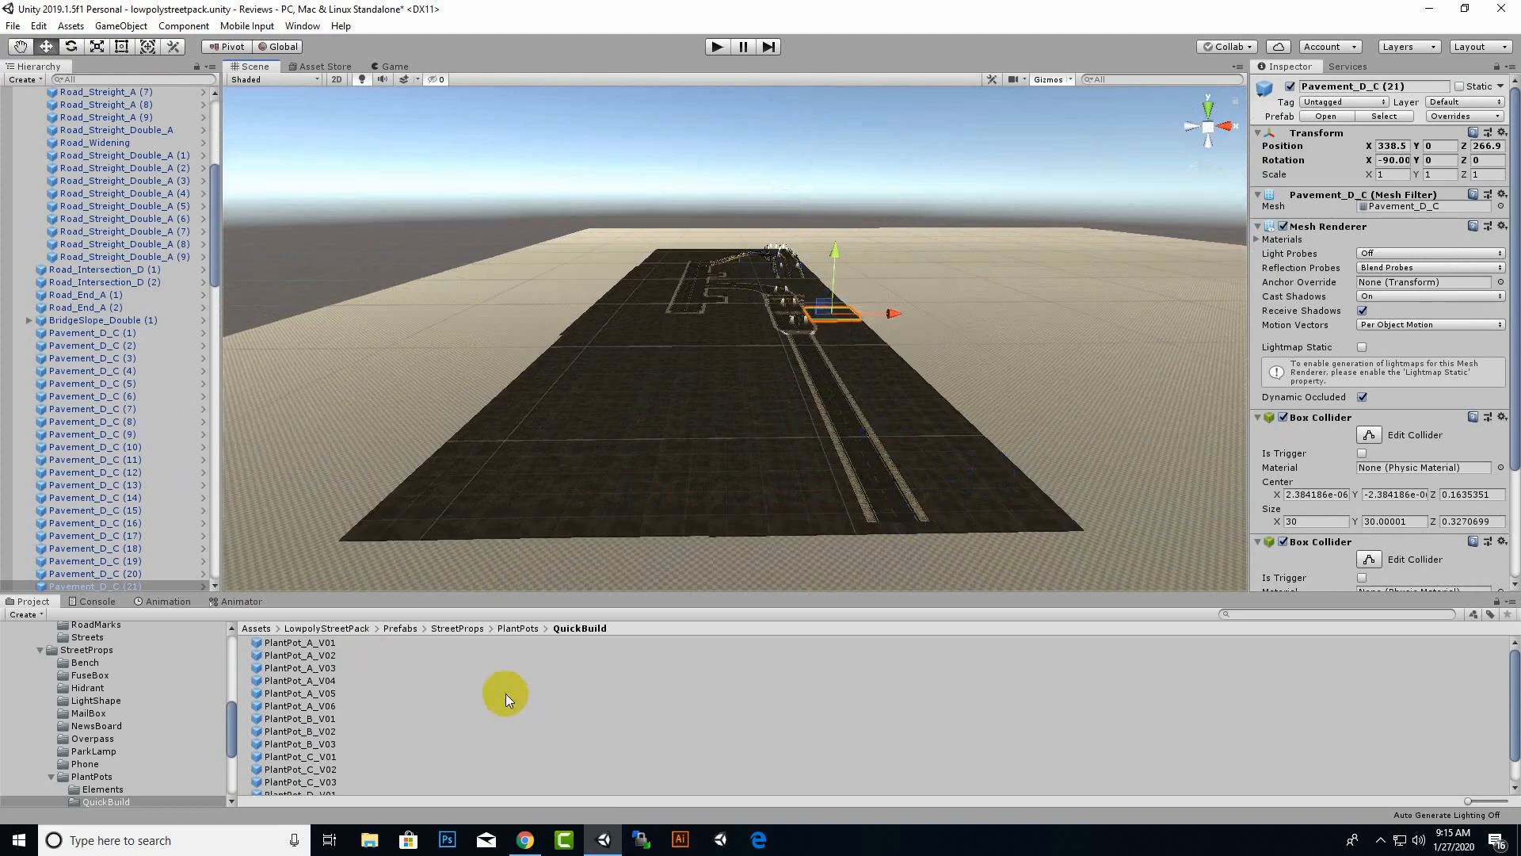
pyautogui.click(259, 629)
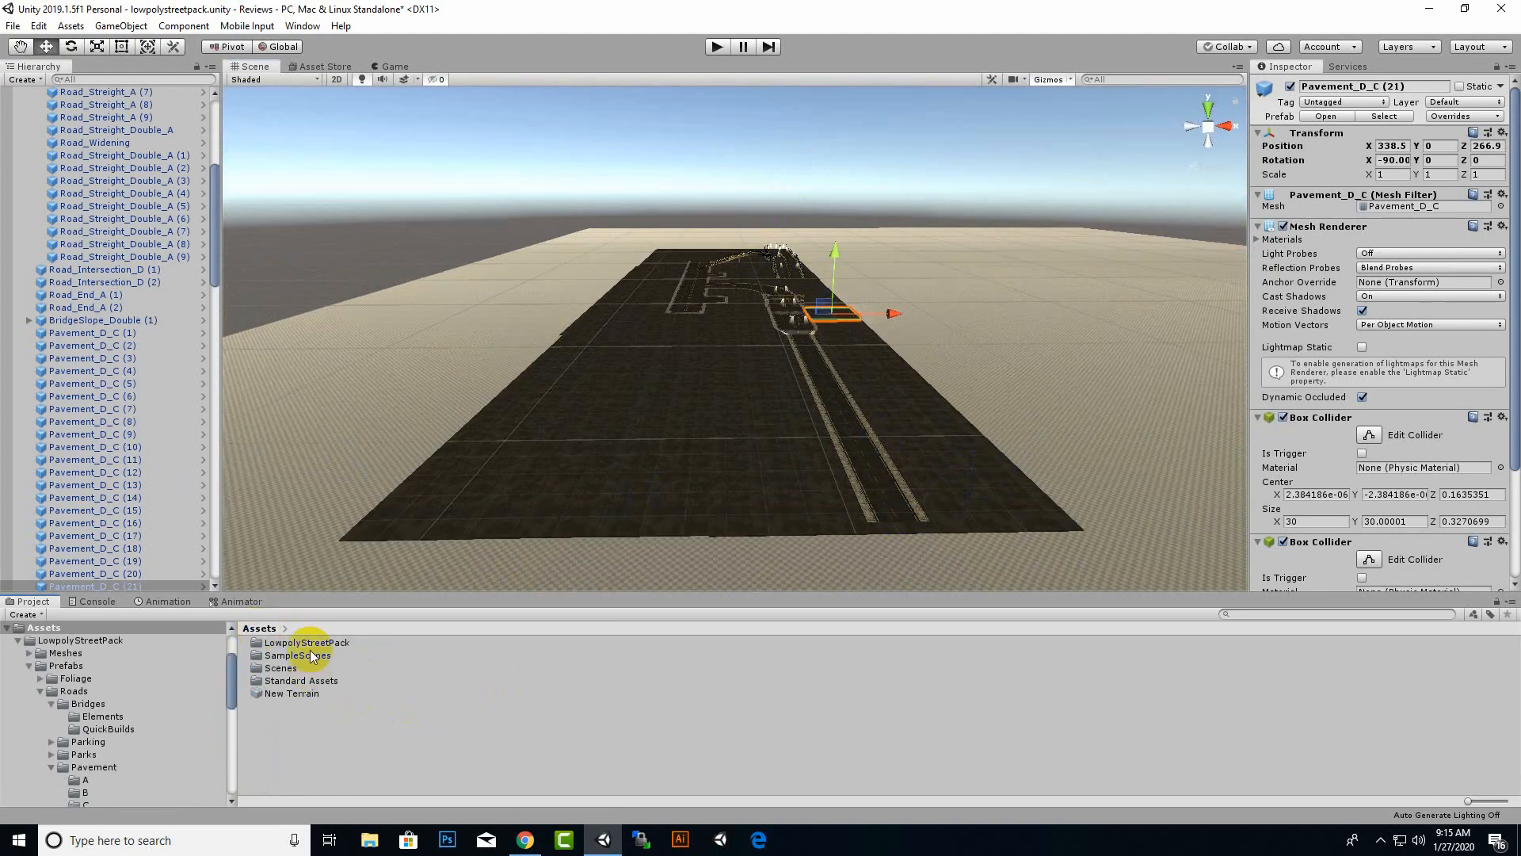
pyautogui.doubleClick(308, 682)
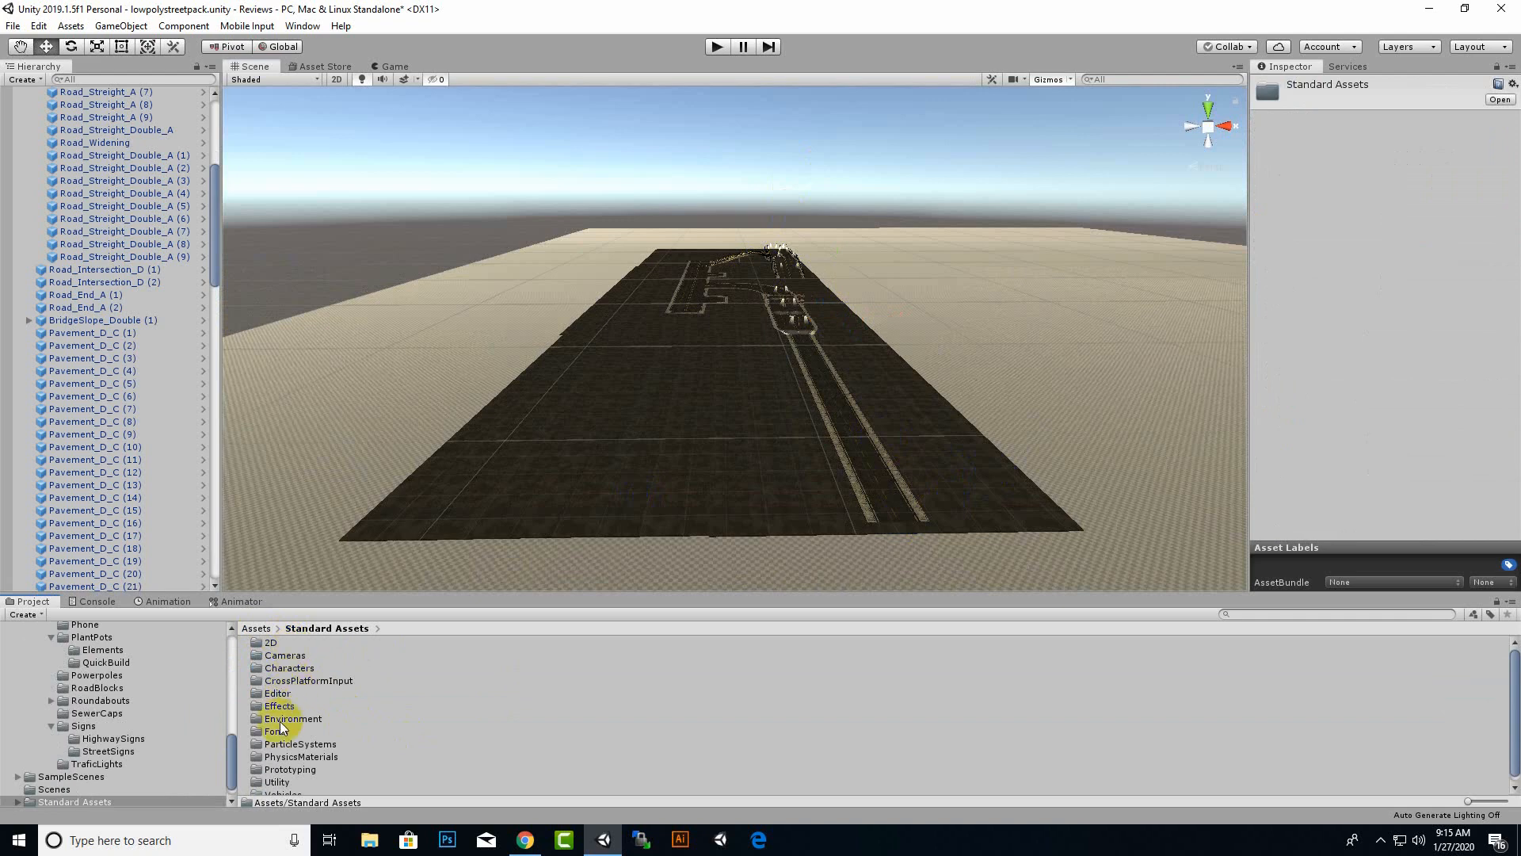
pyautogui.scroll(-1, 284, 761)
pyautogui.doubleClick(273, 788)
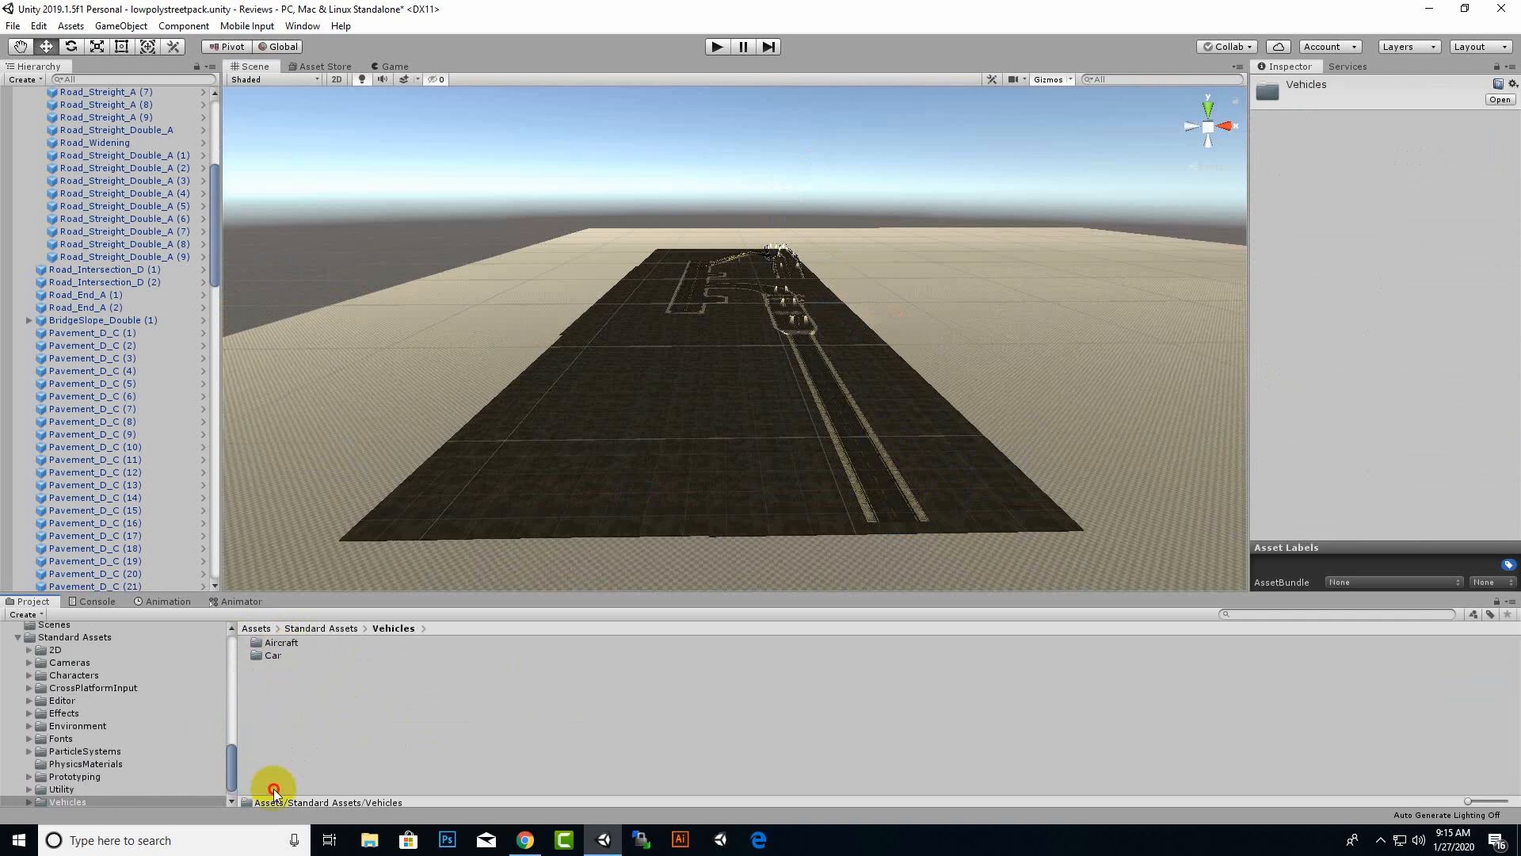
pyautogui.doubleClick(274, 654)
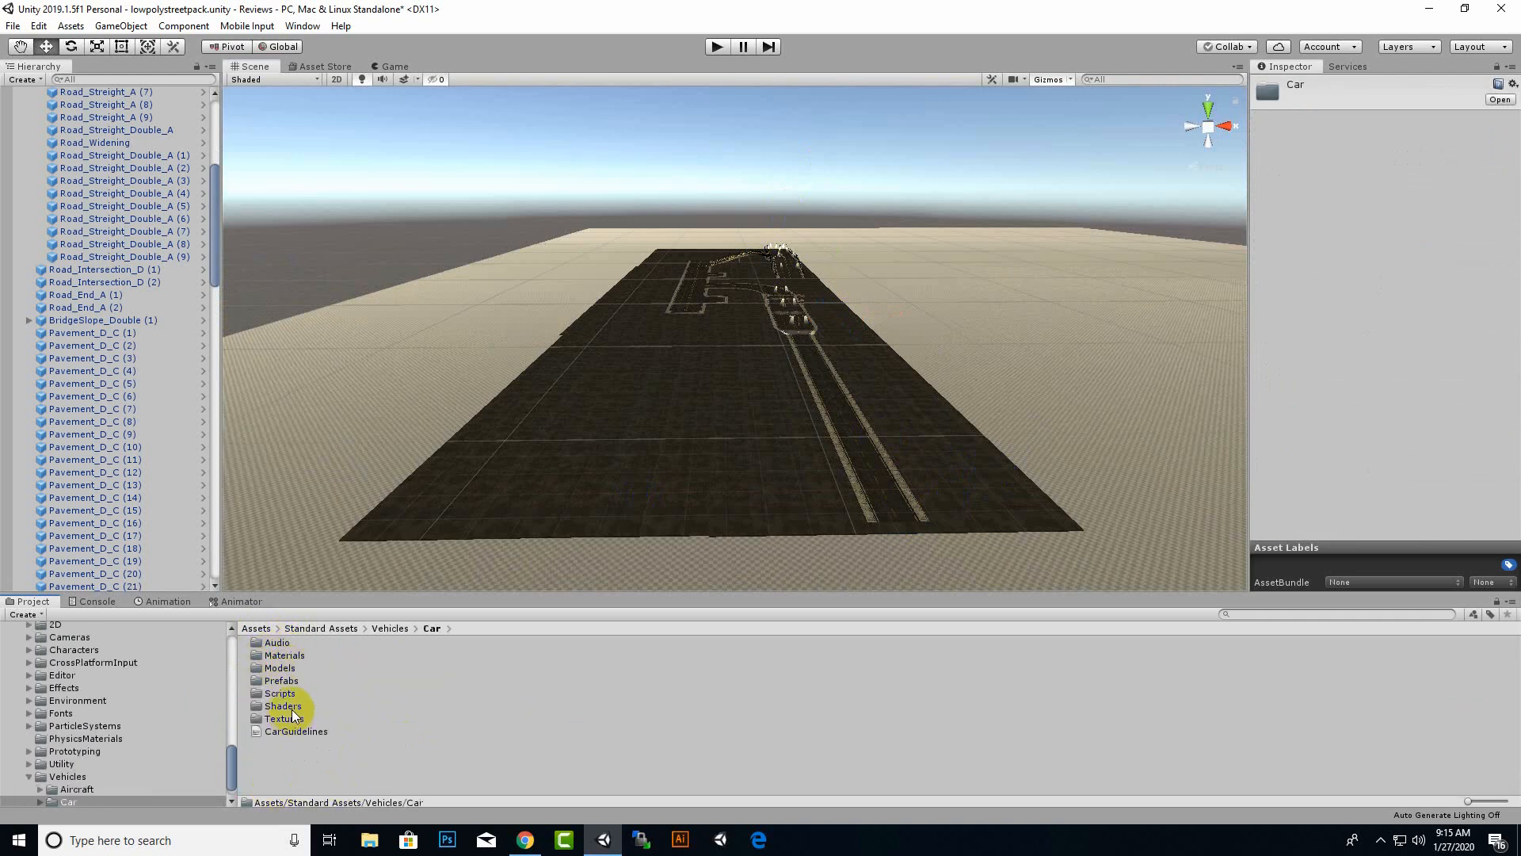
pyautogui.doubleClick(281, 680)
# Place the Car prefab on the starting end of the straight road and frame it from behind.
pyautogui.moveTo(272, 642); pyautogui.dragTo(882, 507)
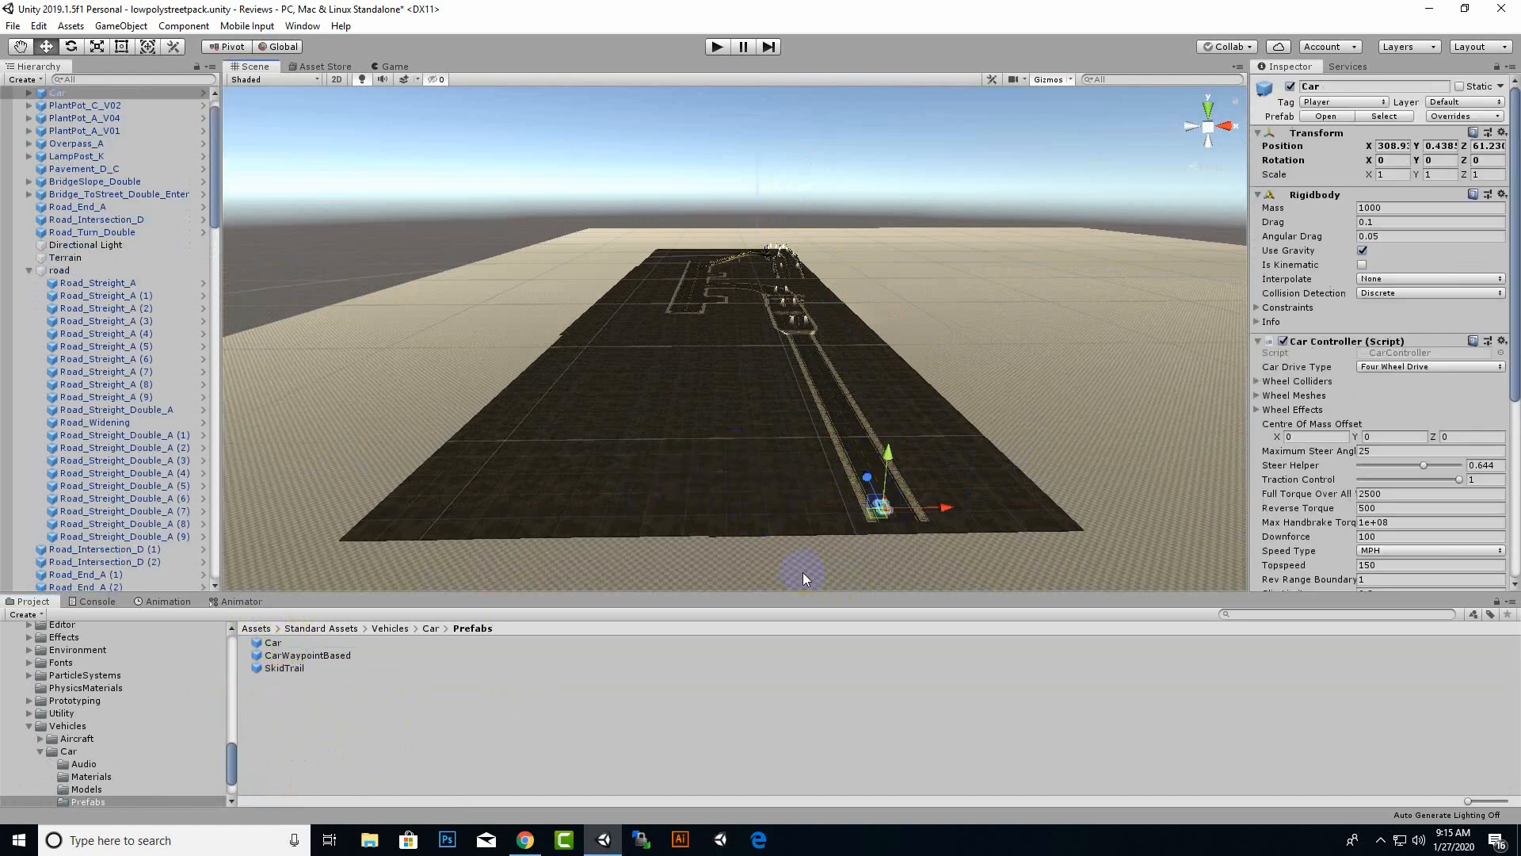
pyautogui.press('f')
pyautogui.moveTo(748, 409); pyautogui.dragTo(746, 417)
pyautogui.scroll(6, 748, 422)
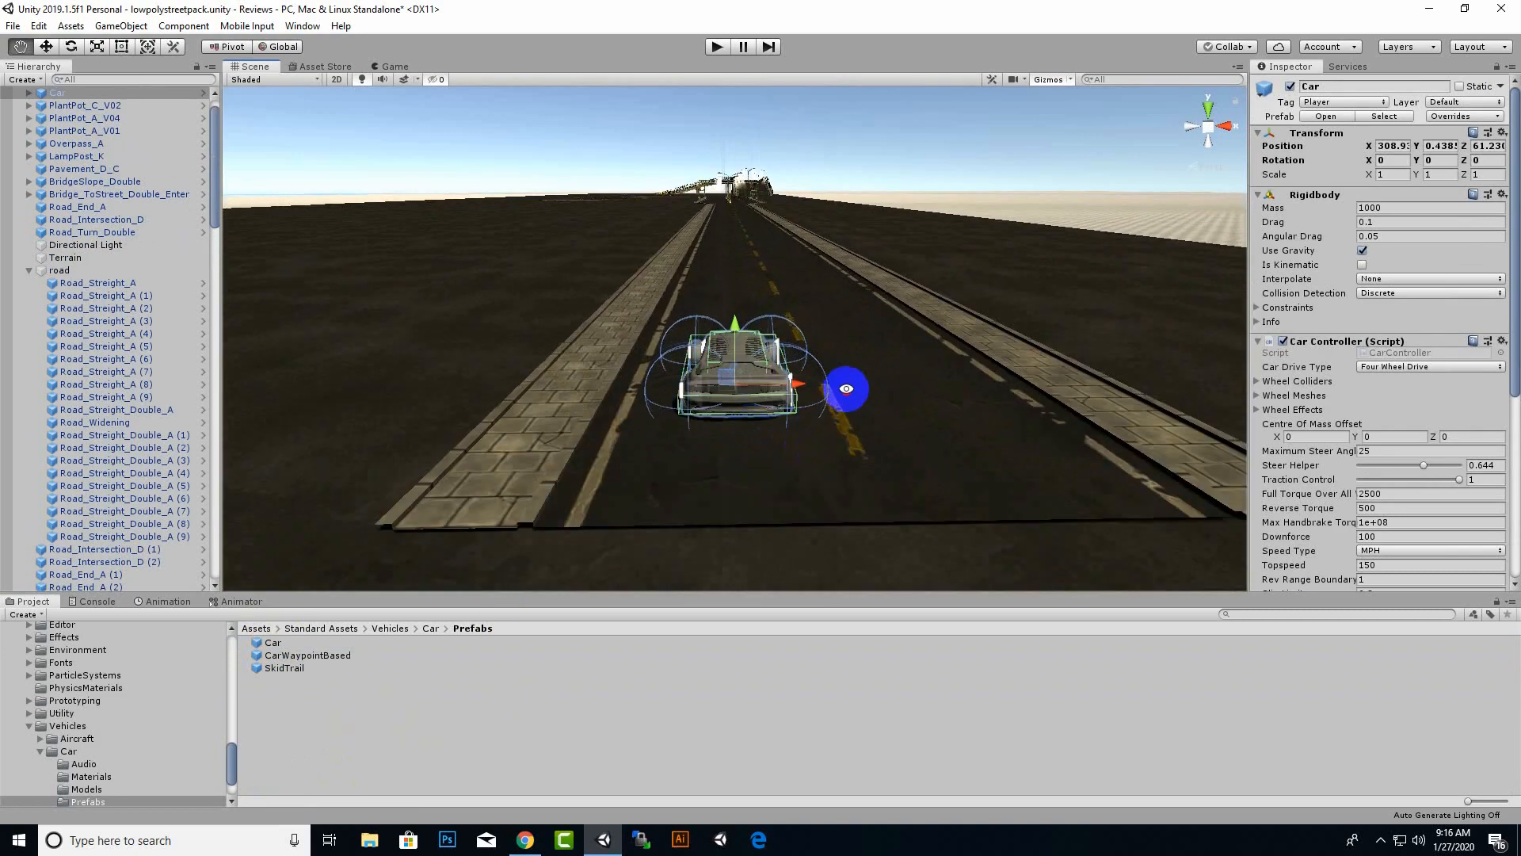
pyautogui.moveTo(846, 388)
pyautogui.keyDown('alt'); pyautogui.mouseDown()
pyautogui.moveTo(638, 403)
pyautogui.moveTo(515, 380)
pyautogui.moveTo(837, 397)
pyautogui.mouseUp(); pyautogui.keyUp('alt')
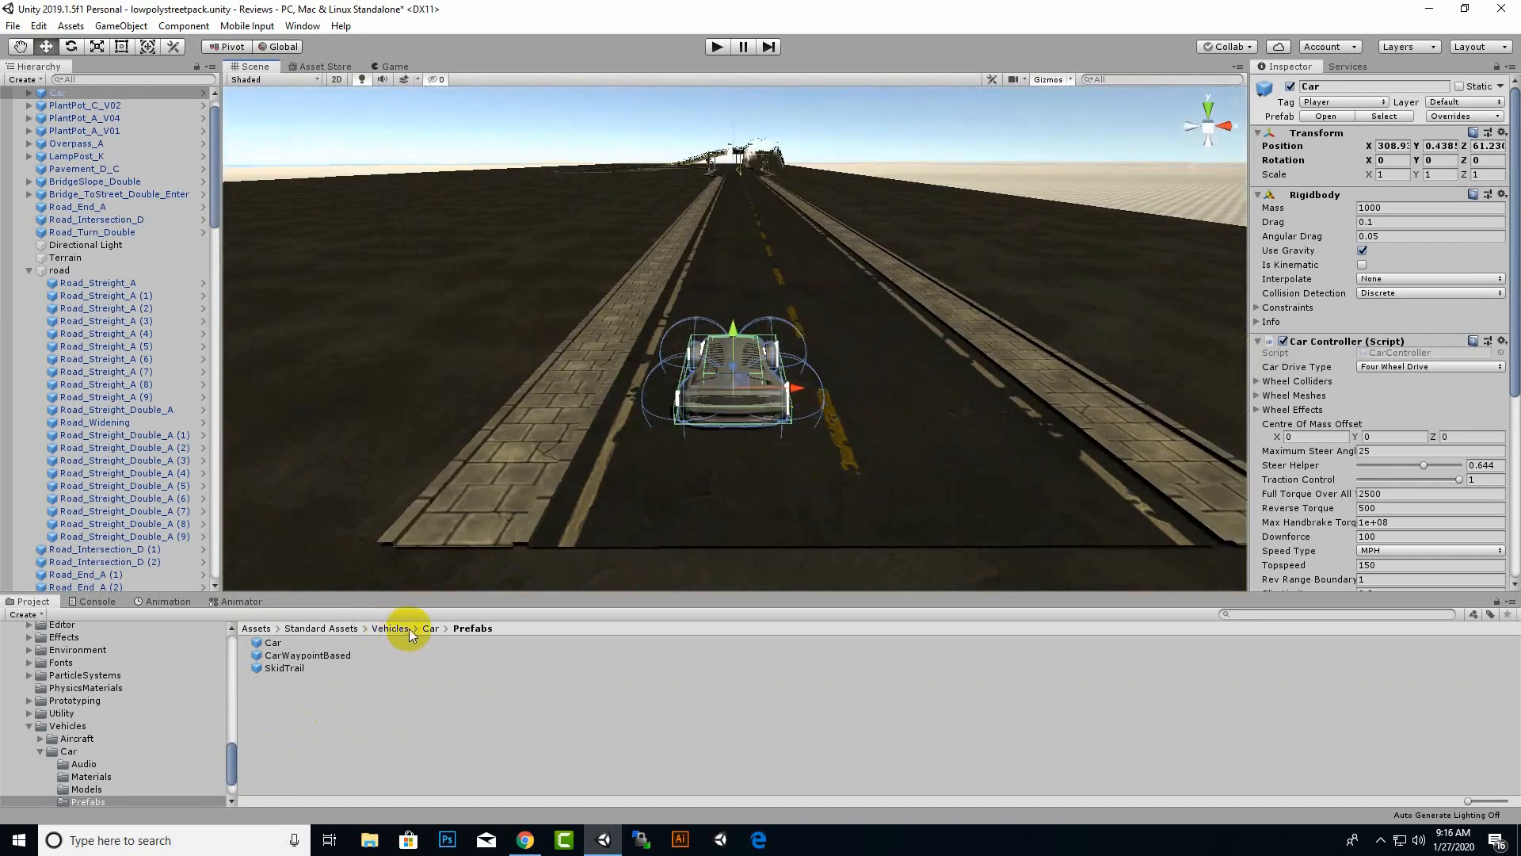
# Return to the Standard Assets folder and delete the Main Camera from the scene.
pyautogui.click(324, 629)
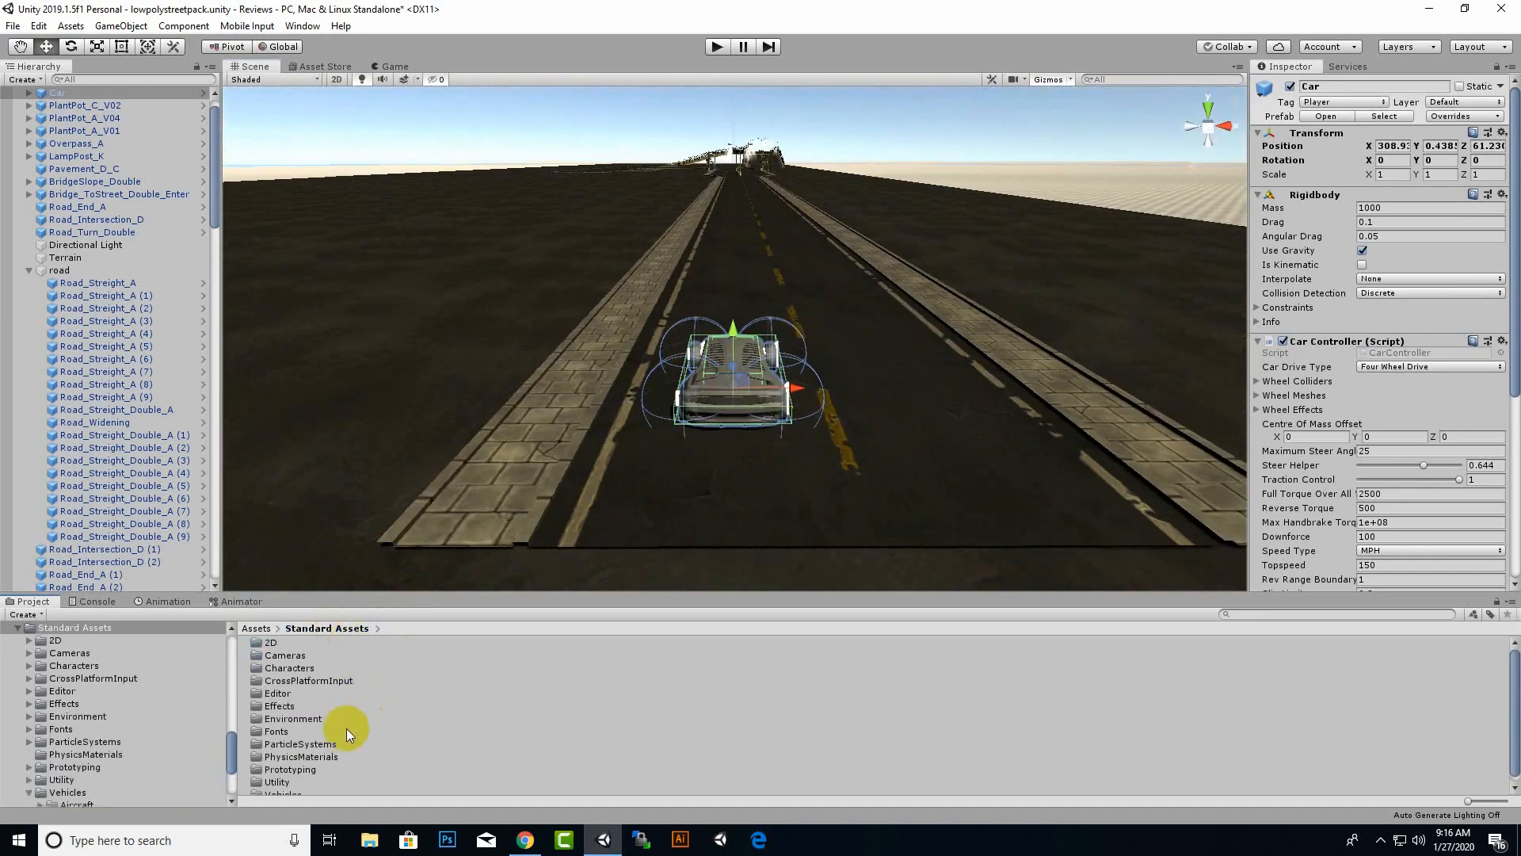
pyautogui.scroll(1, 120, 473)
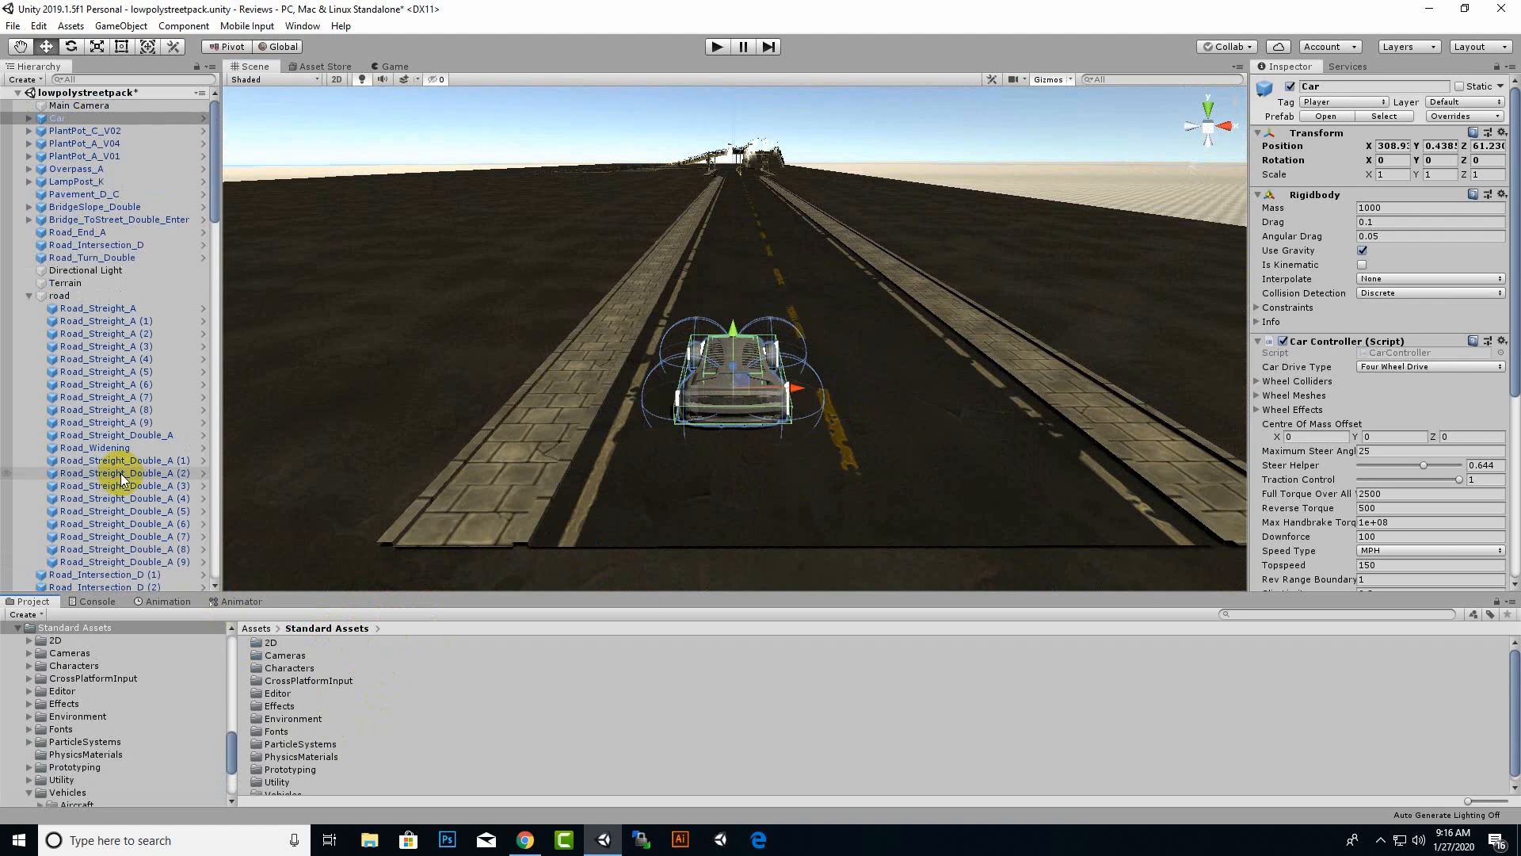
pyautogui.click(29, 295)
pyautogui.click(119, 106)
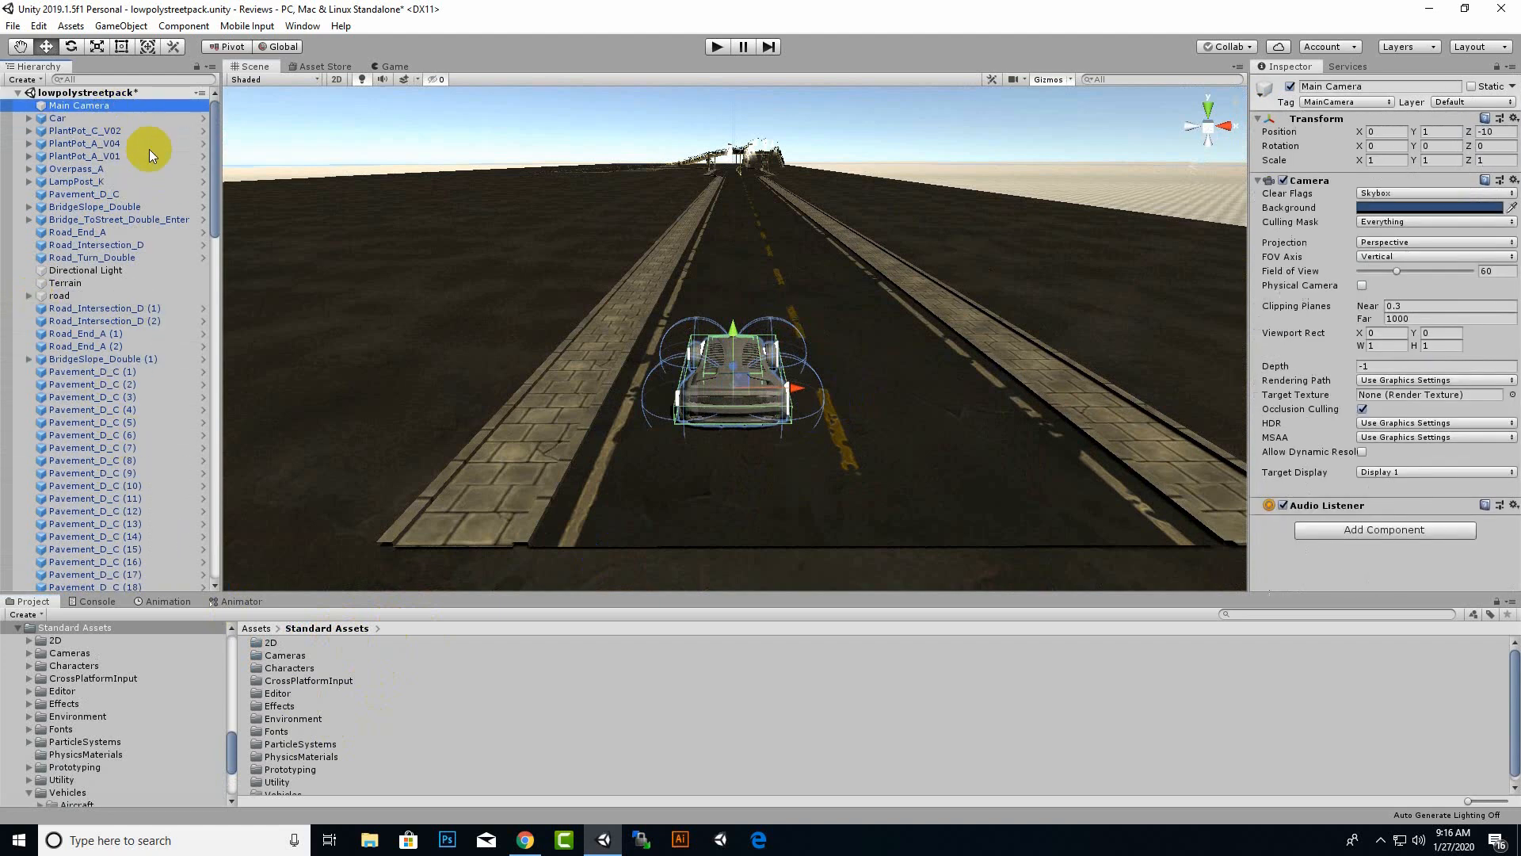
pyautogui.press('Delete')
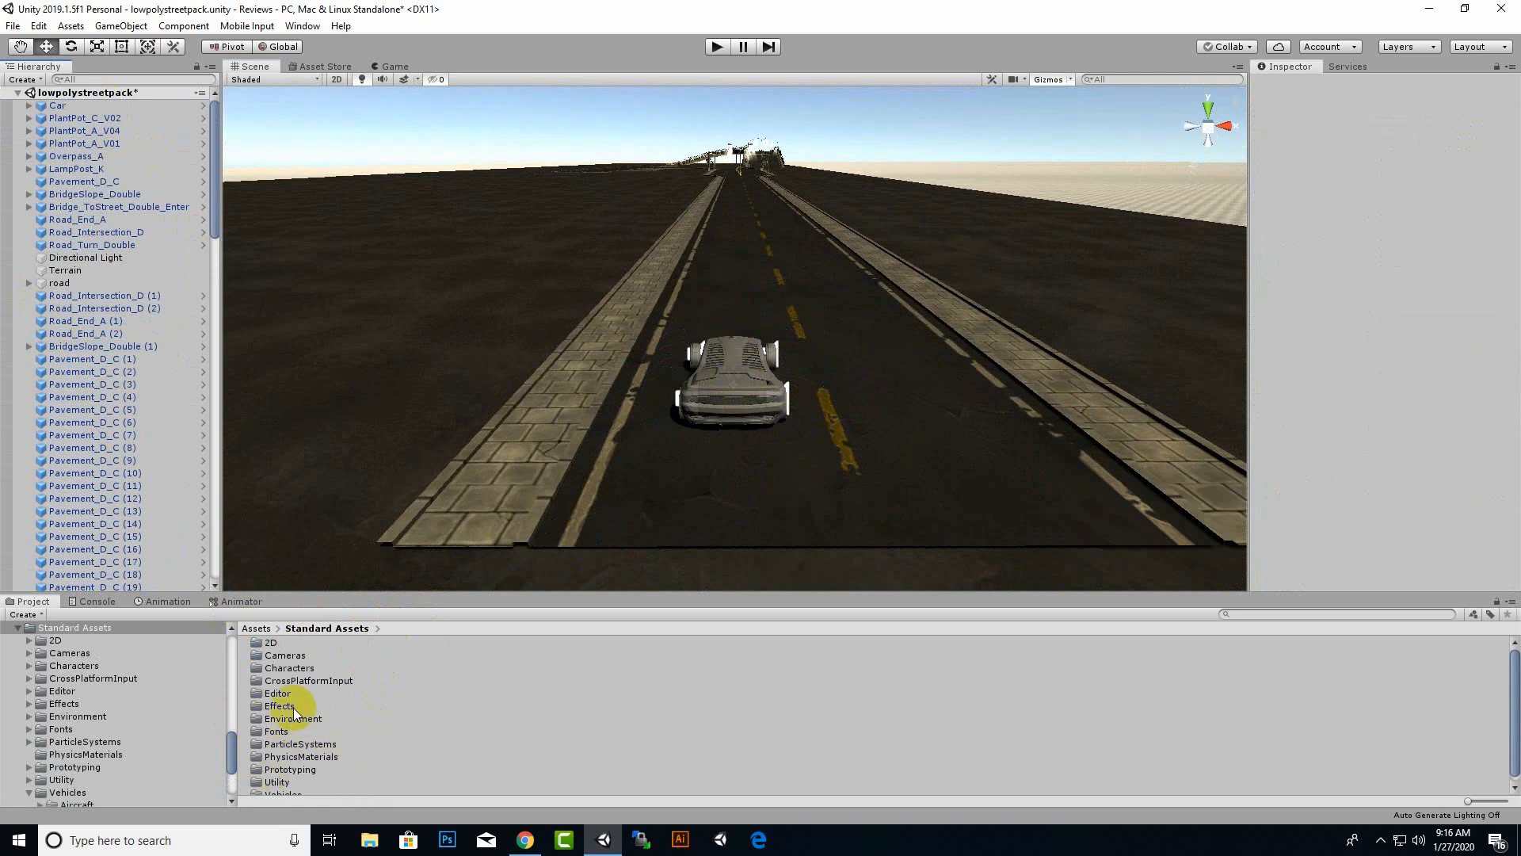
# Add the MultipurposeCameraRig prefab from the Standard Assets Cameras folder under Car, and move it out to the hierarchy's top level.
pyautogui.scroll(-1, 288, 699)
pyautogui.doubleClick(287, 653)
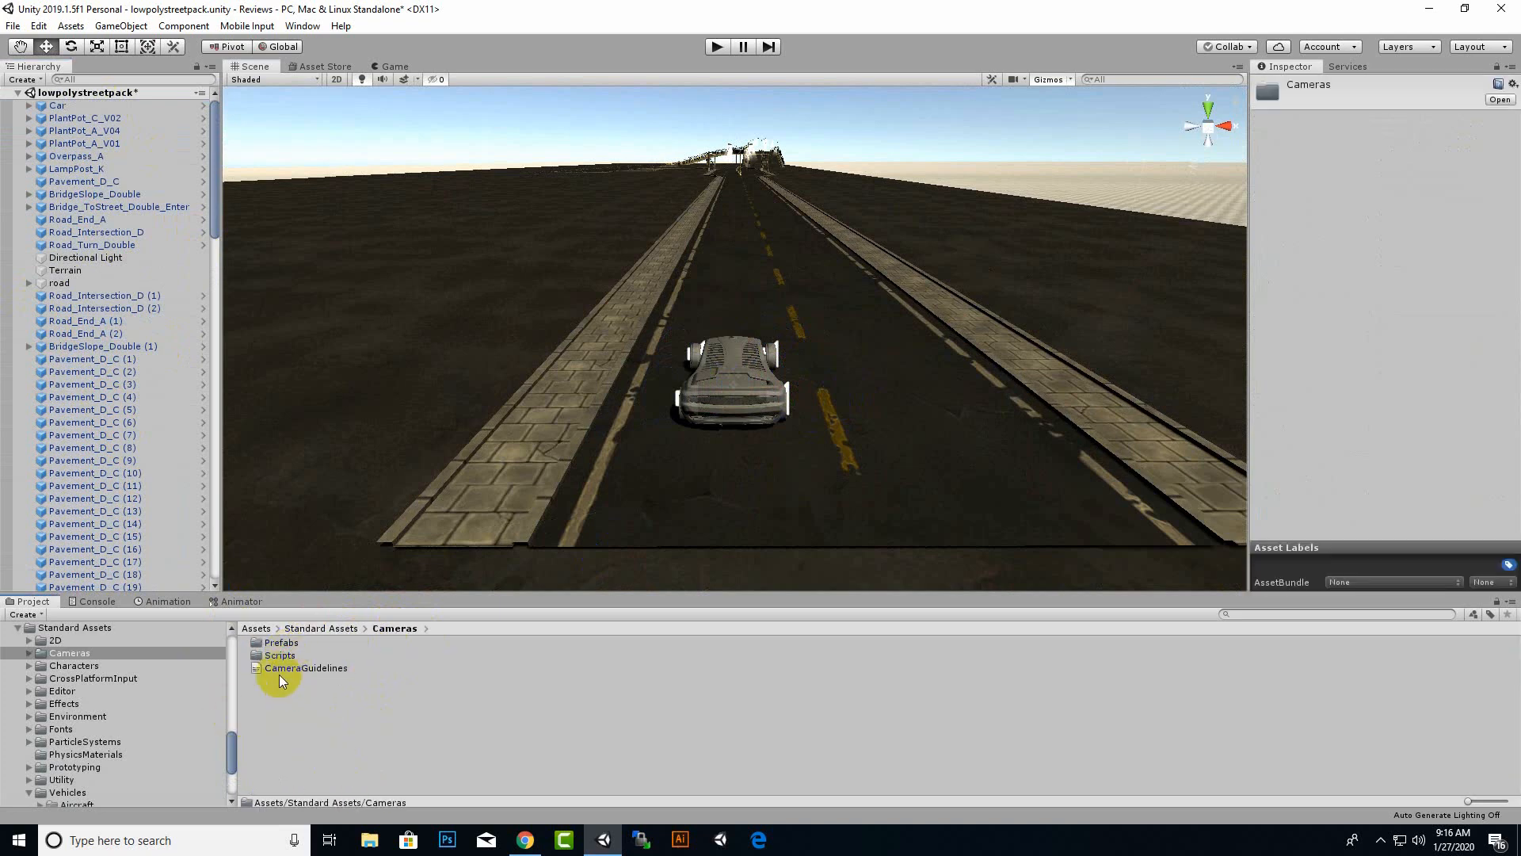
pyautogui.doubleClick(281, 644)
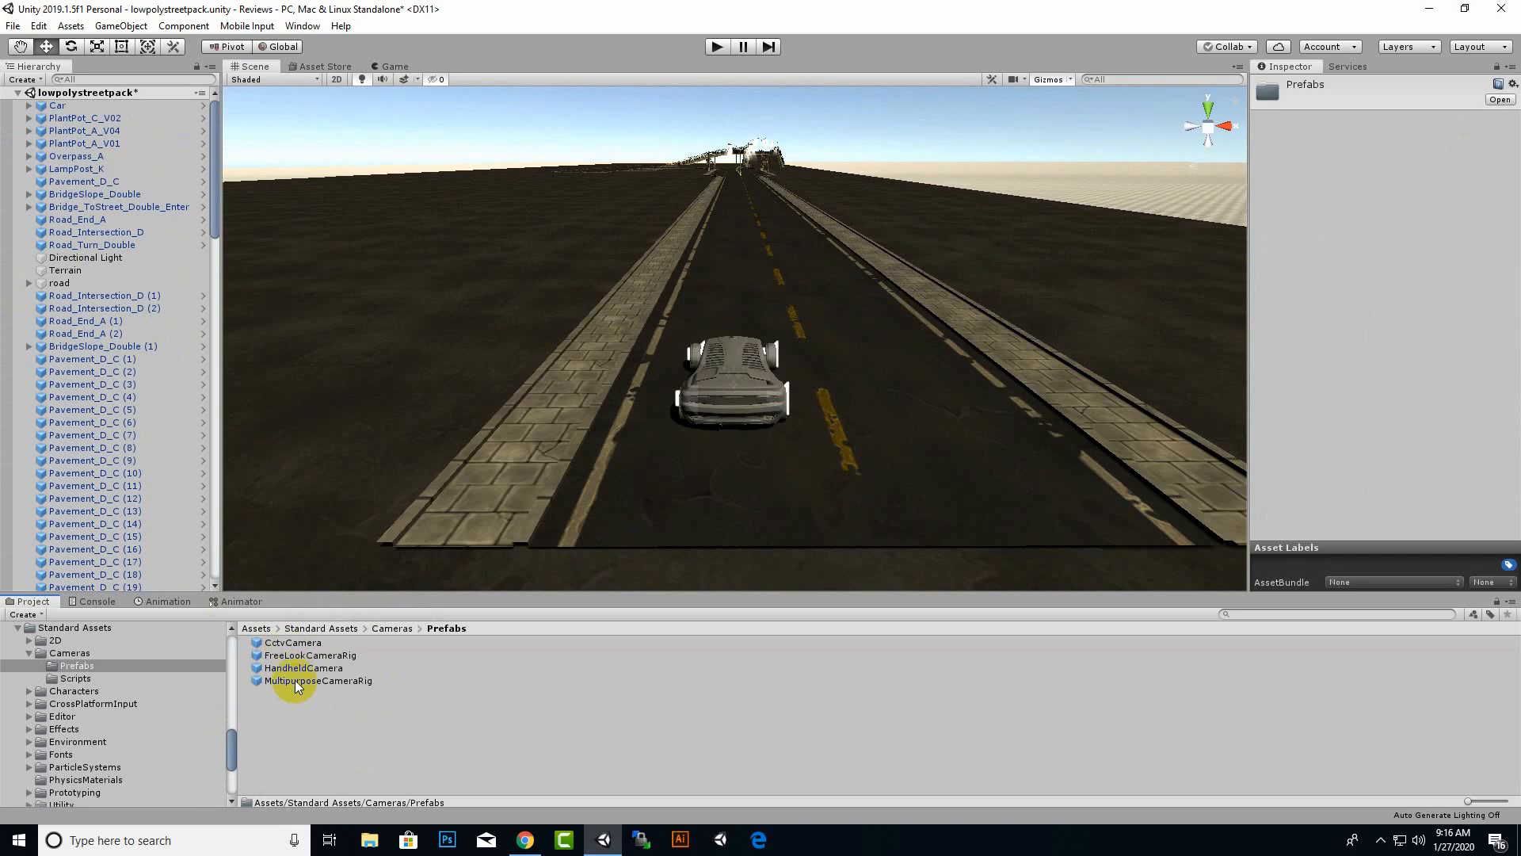
pyautogui.click(295, 680)
pyautogui.moveTo(334, 682); pyautogui.dragTo(108, 105)
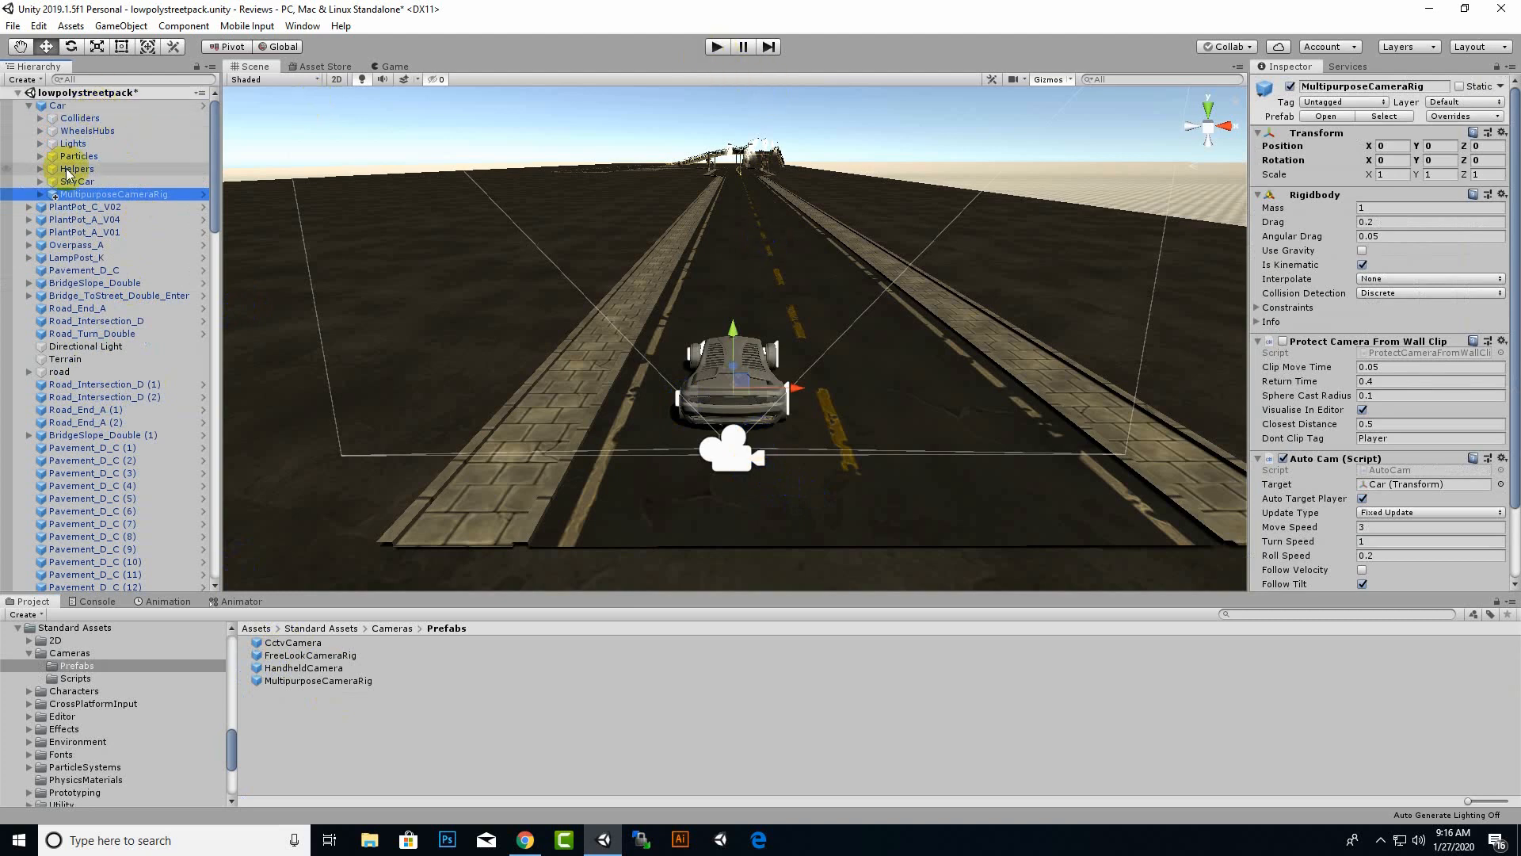
pyautogui.moveTo(83, 200); pyautogui.dragTo(64, 112)
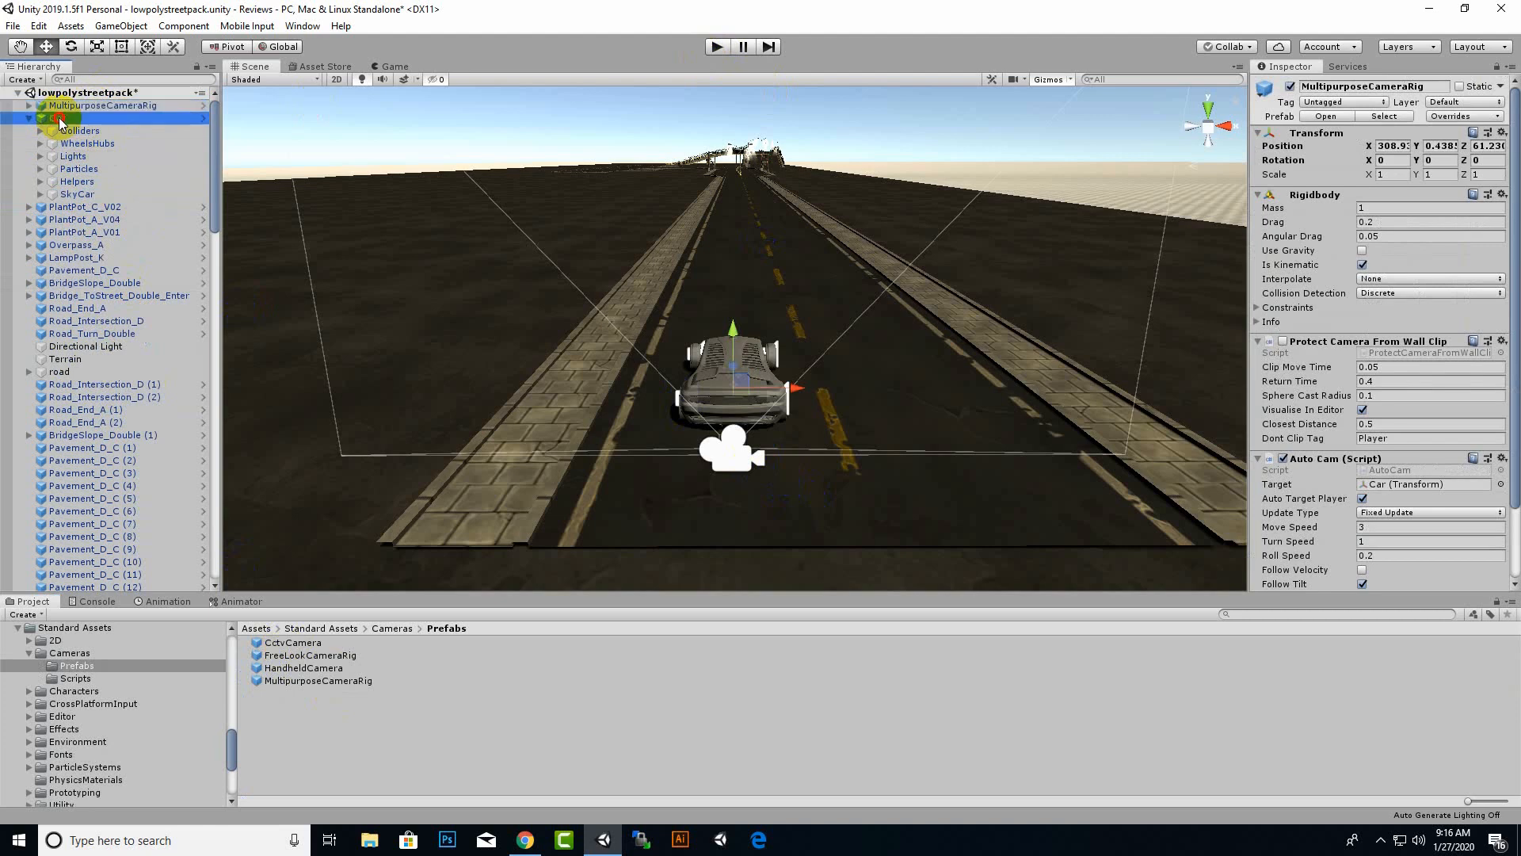
# Set the scene's environment lighting source to Color with a light grey ambient color of about RGB 138, 139, 142.
pyautogui.click(303, 26)
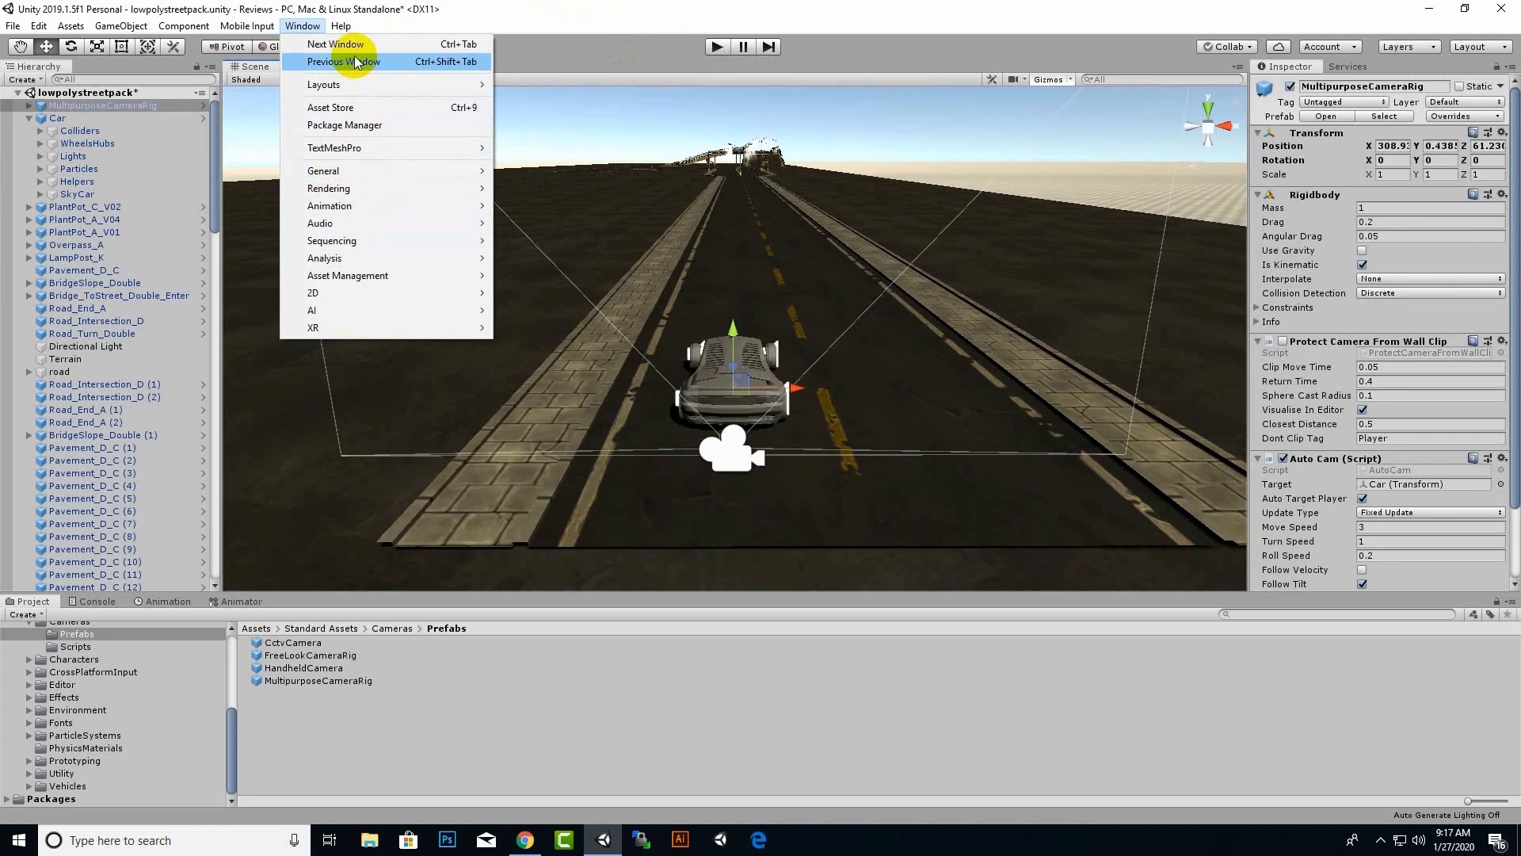
pyautogui.moveTo(364, 279)
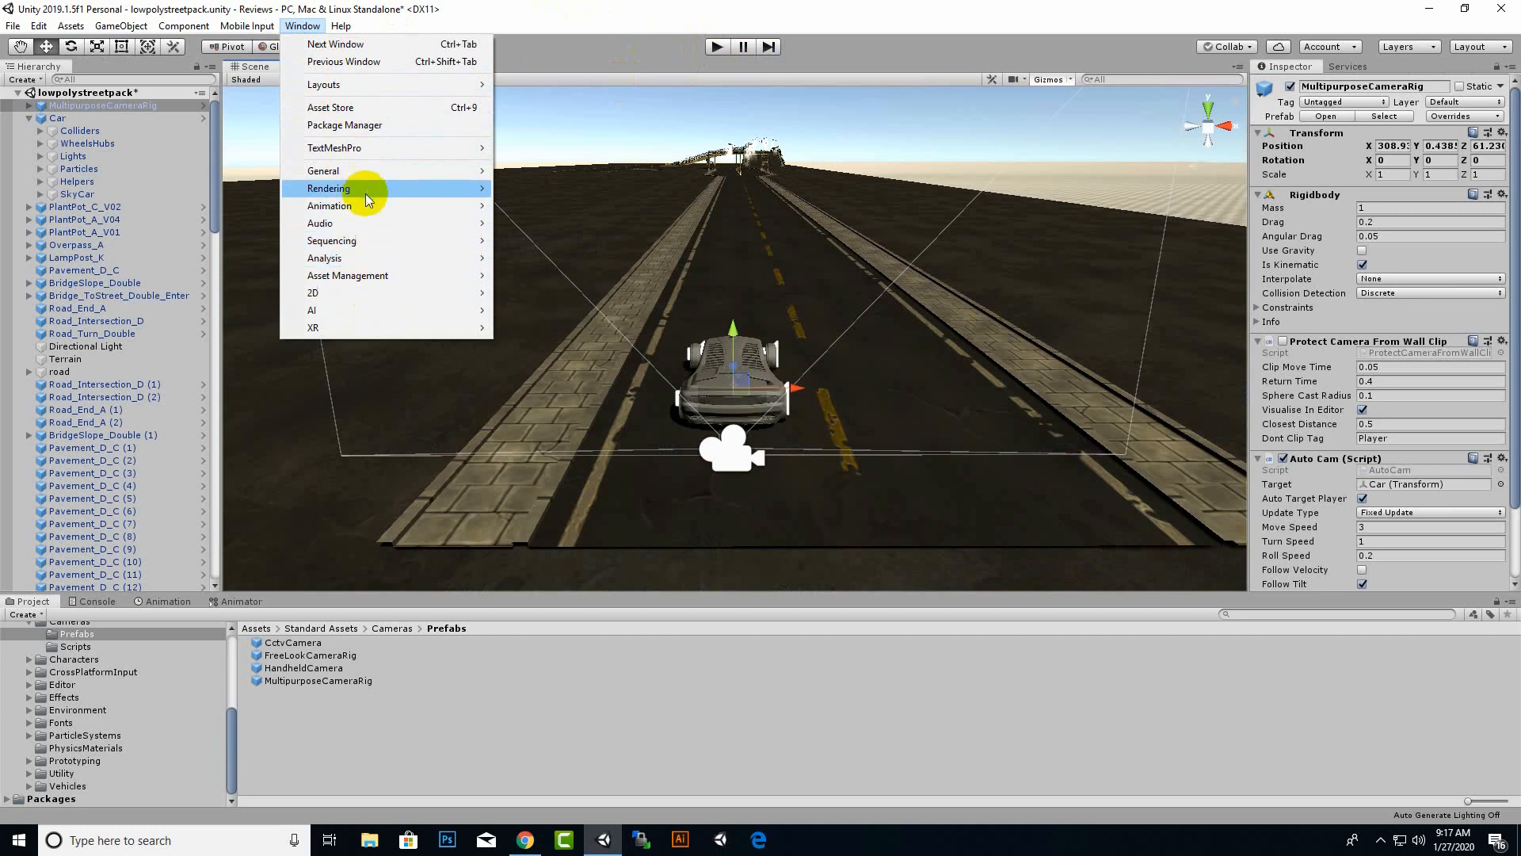
pyautogui.moveTo(364, 188)
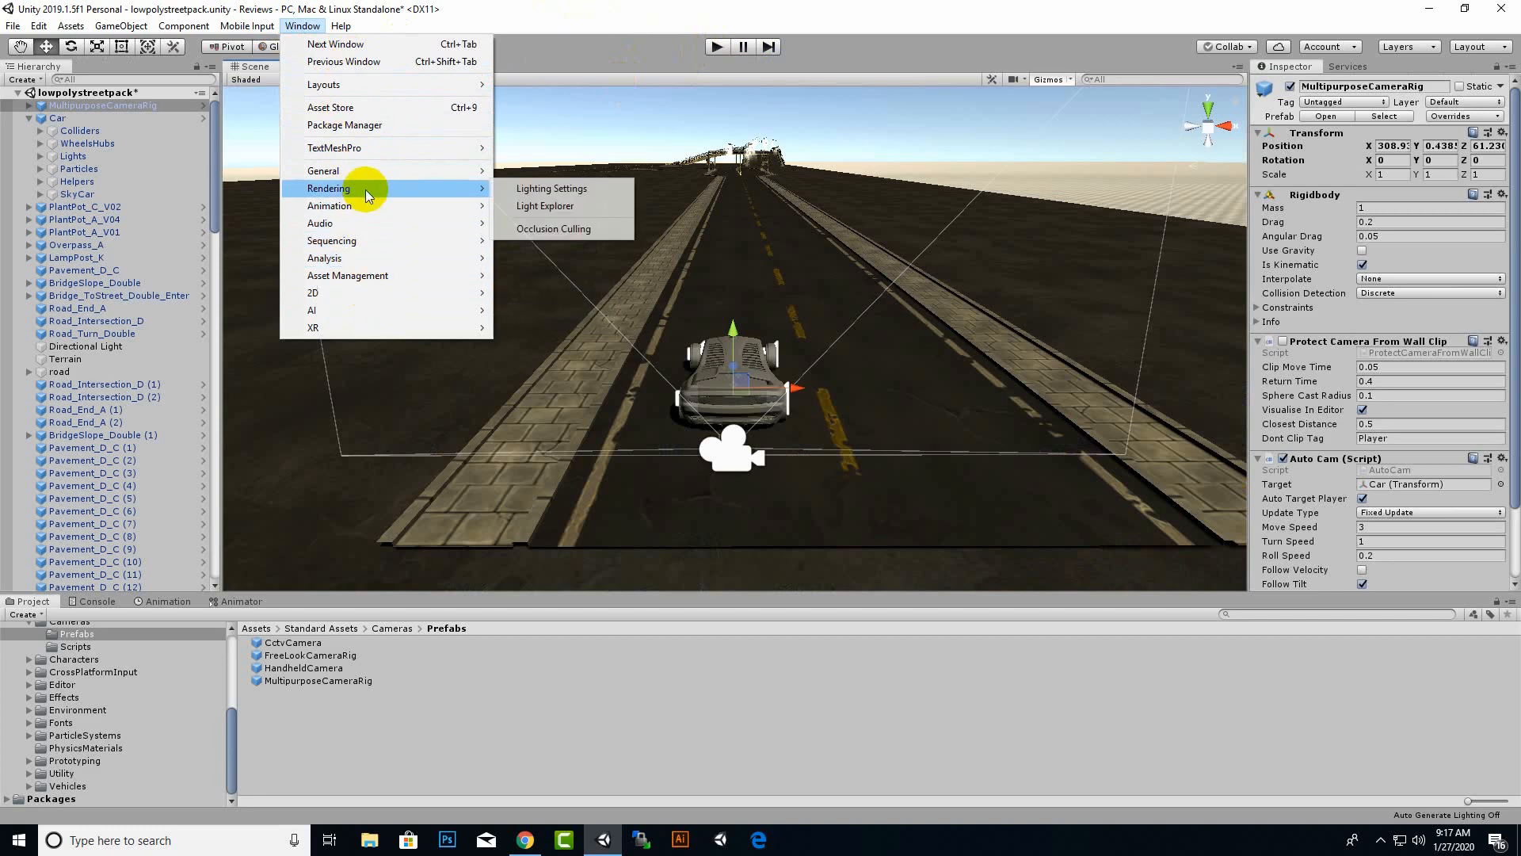
pyautogui.click(549, 188)
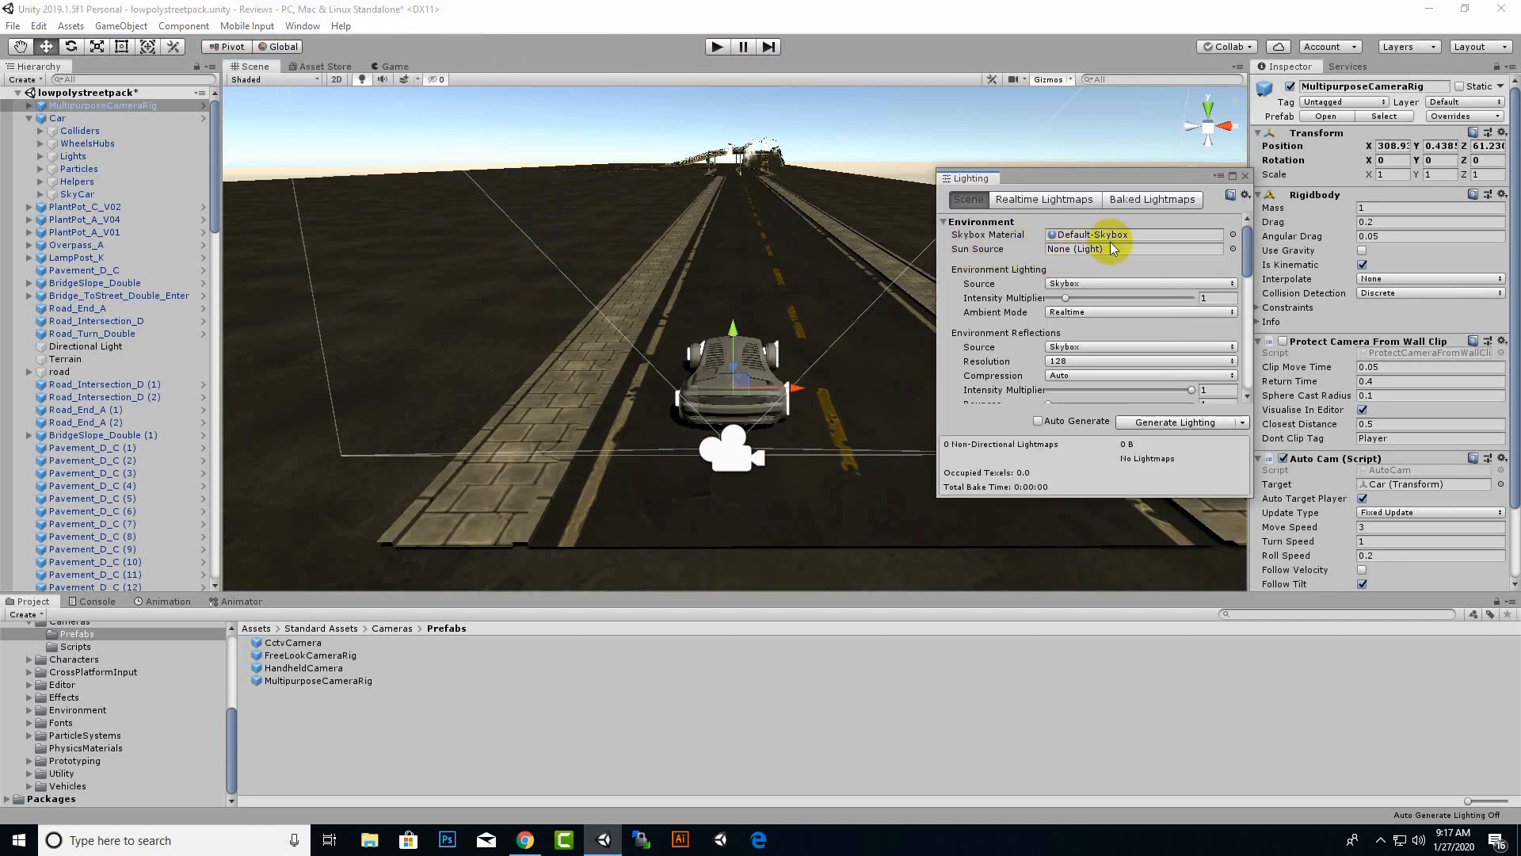
pyautogui.click(1081, 283)
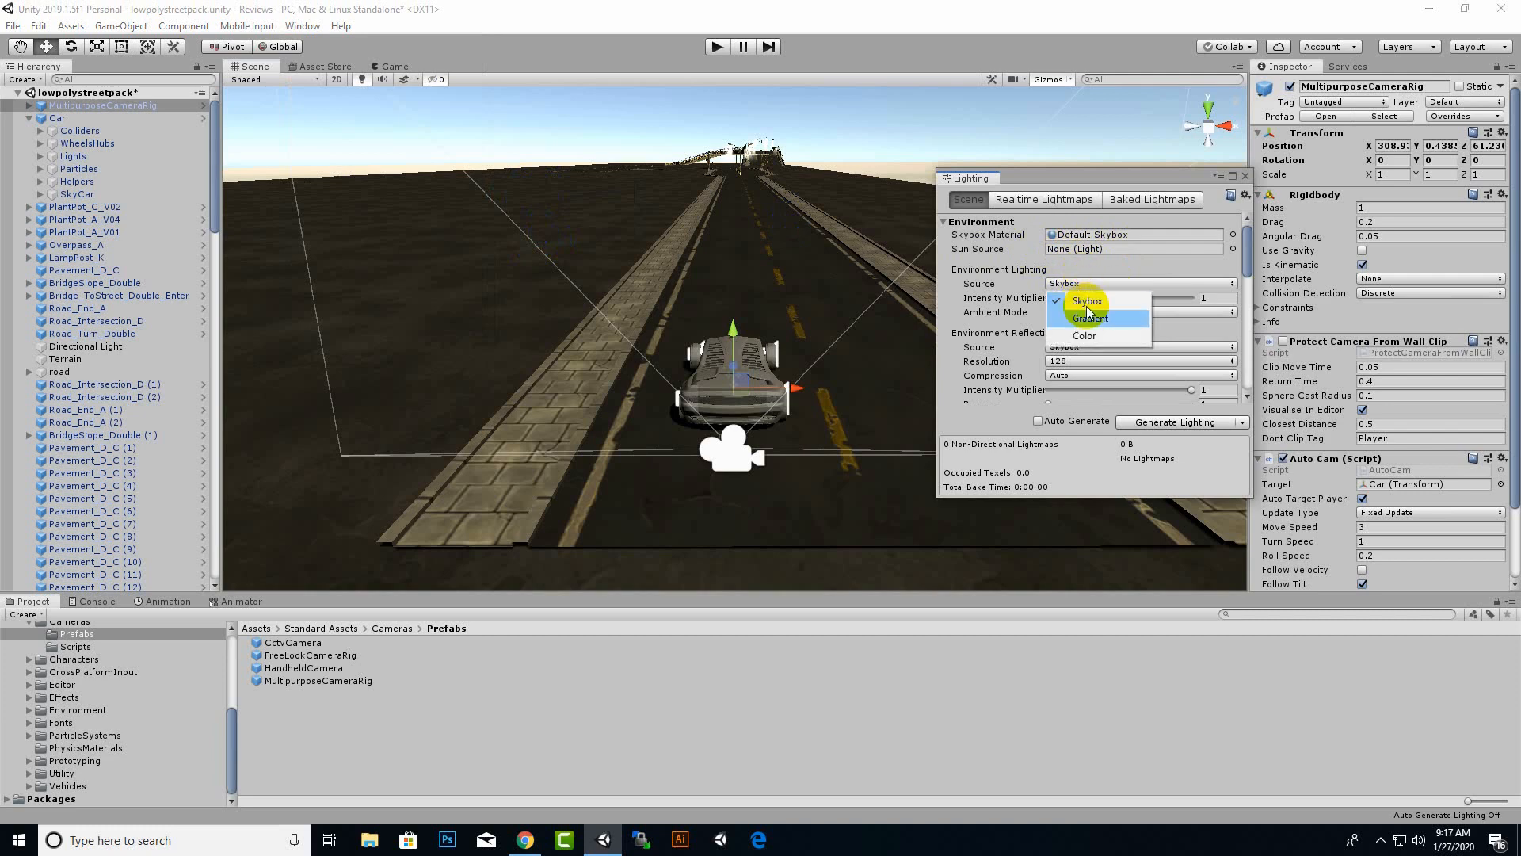
pyautogui.click(1087, 339)
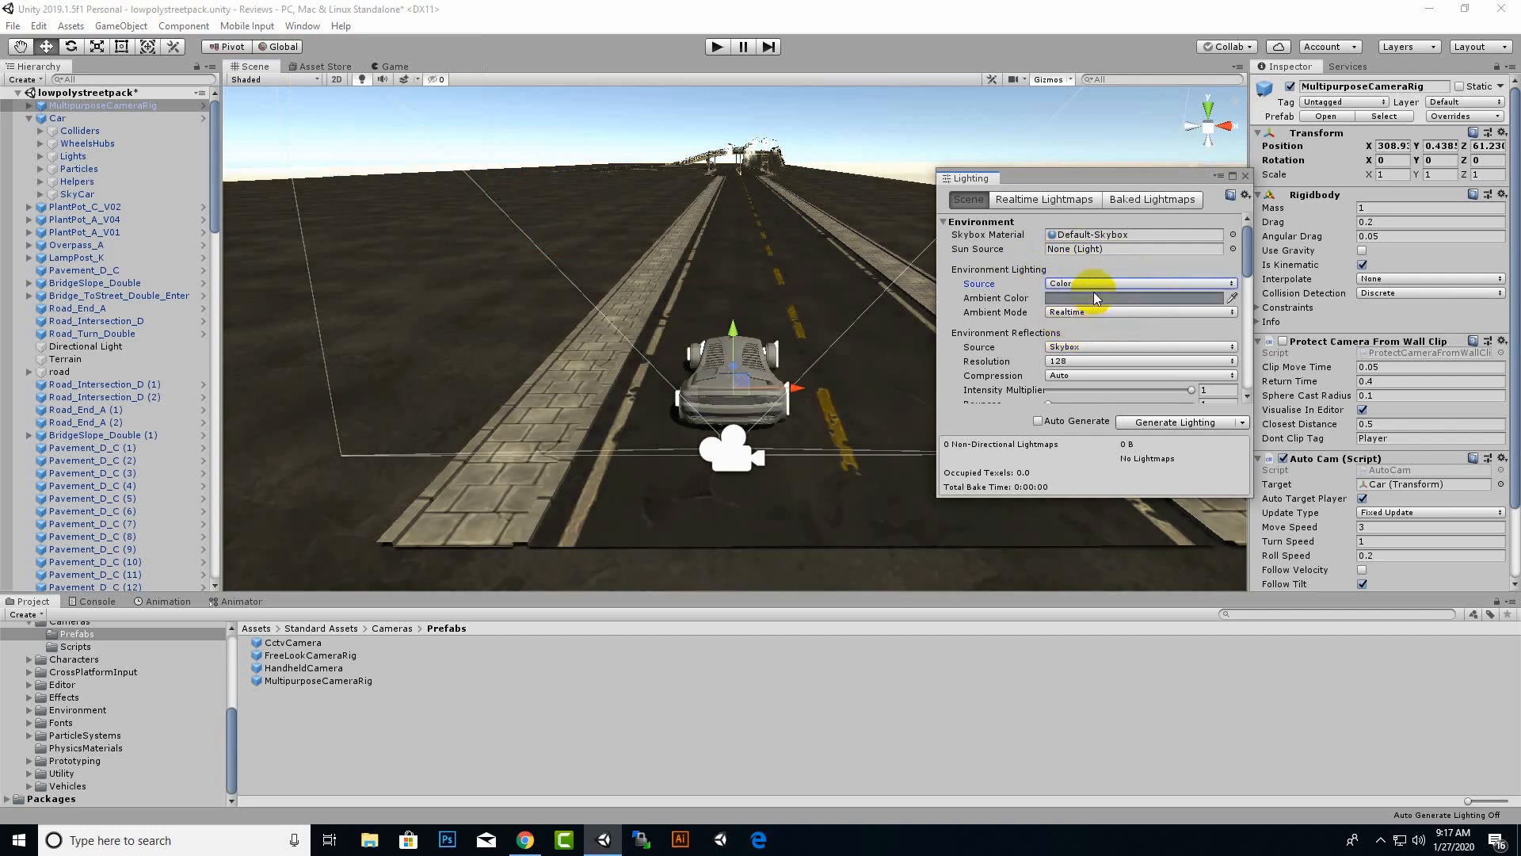
pyautogui.click(1093, 298)
pyautogui.moveTo(1181, 466); pyautogui.dragTo(1153, 469)
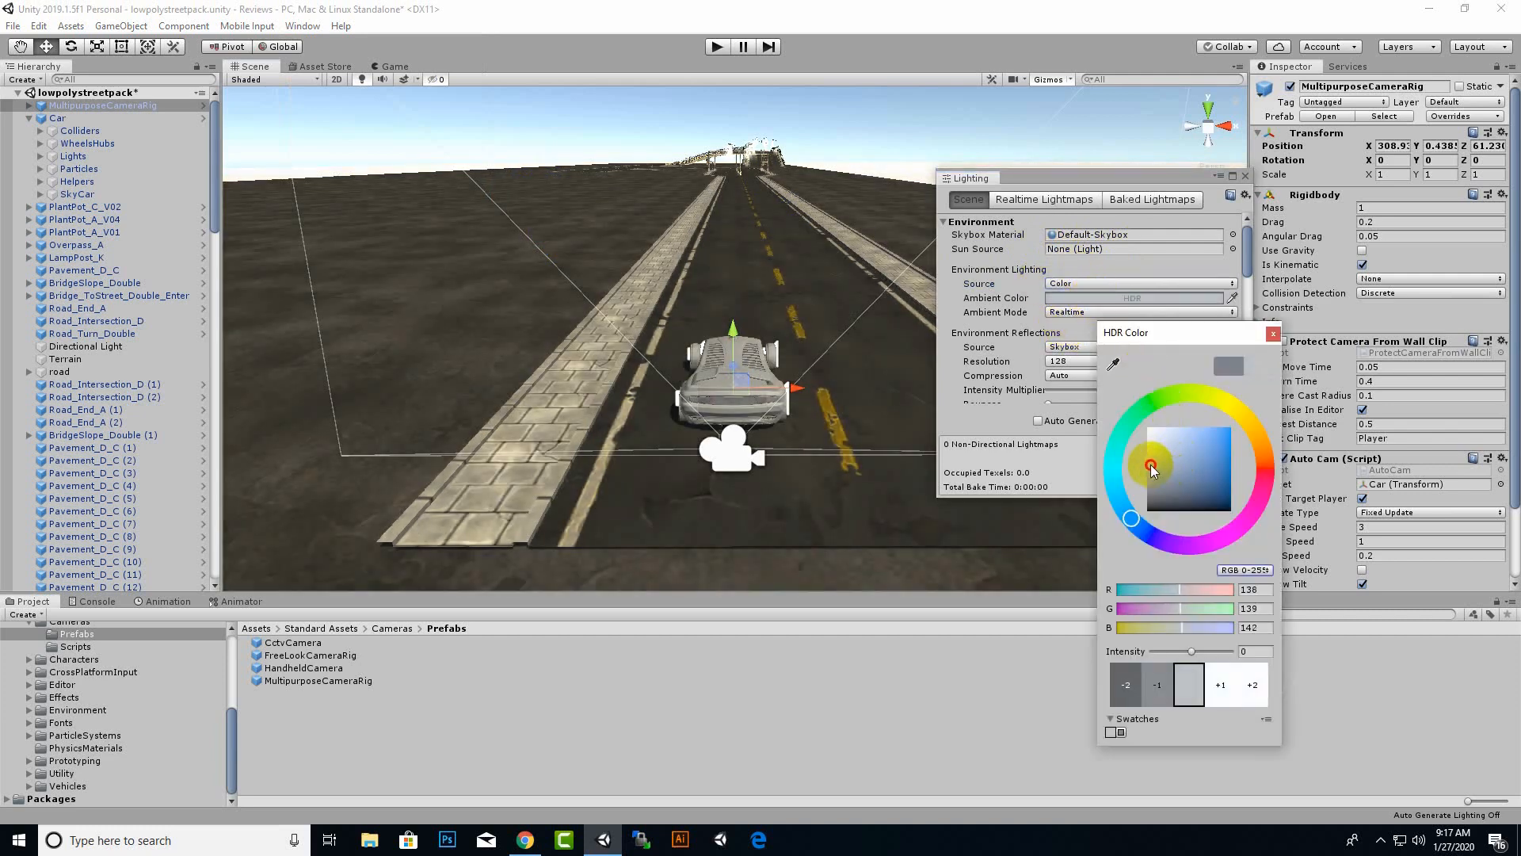
pyautogui.click(1273, 333)
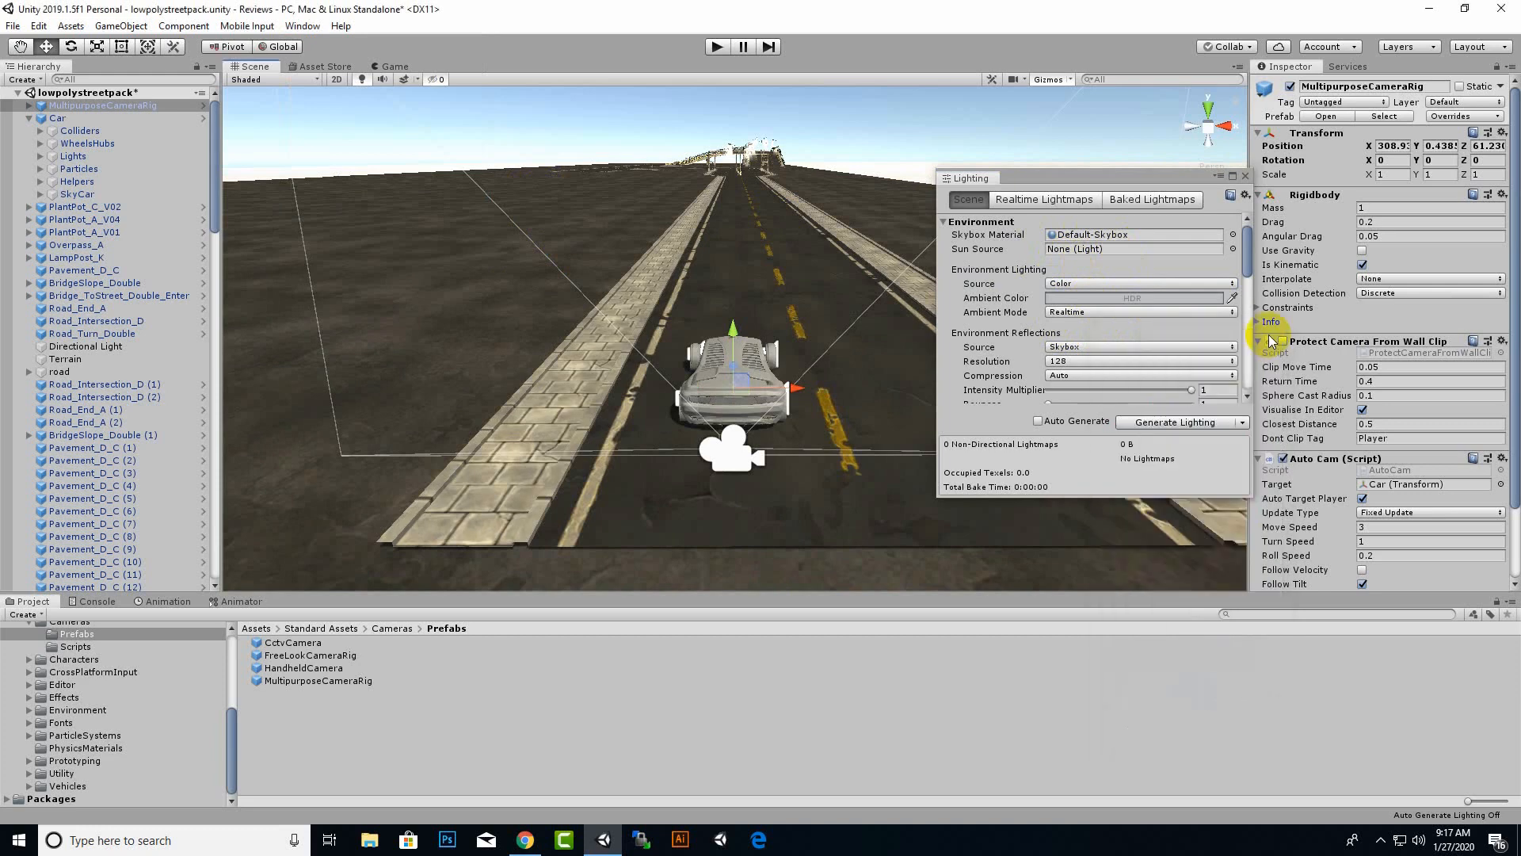
pyautogui.click(1244, 176)
# Start play mode and test-drive the car along the straight road, steering around the potted plants on the median.
pyautogui.click(717, 51)
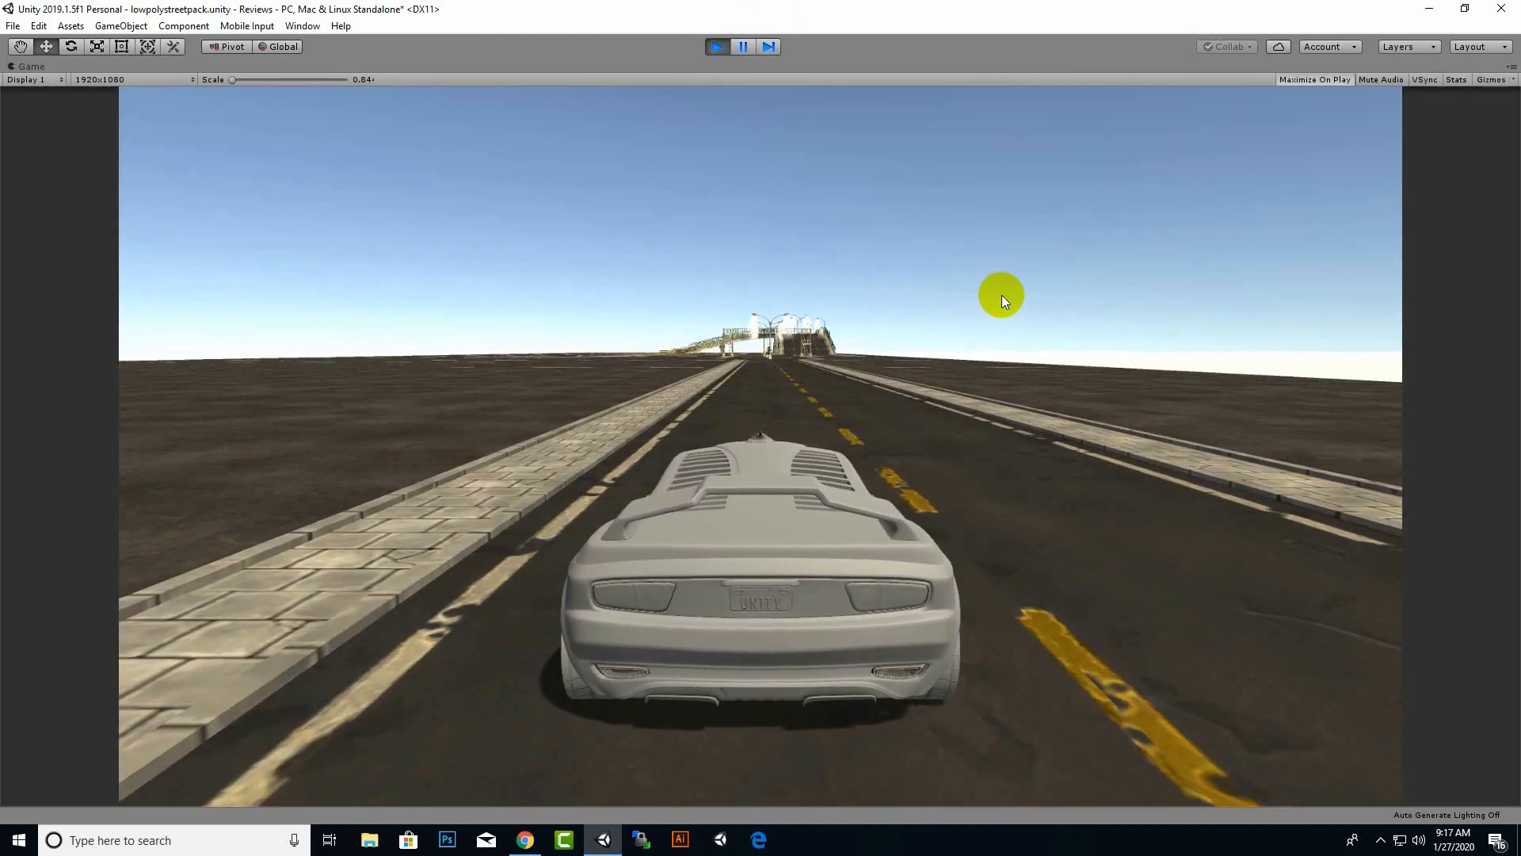
pyautogui.press('w')
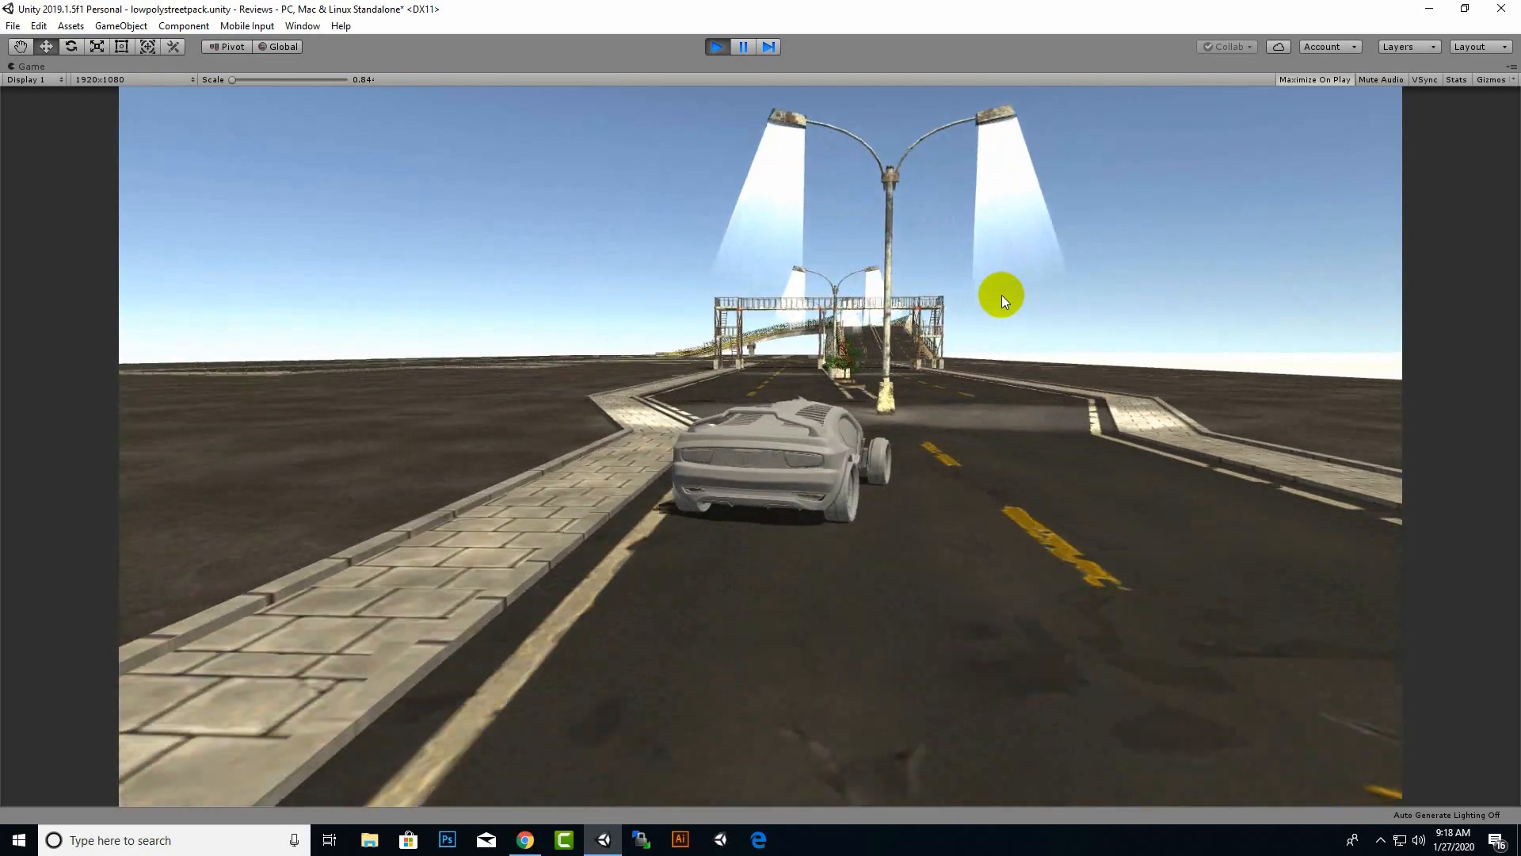
pyautogui.press('Left')
pyautogui.press('Right')
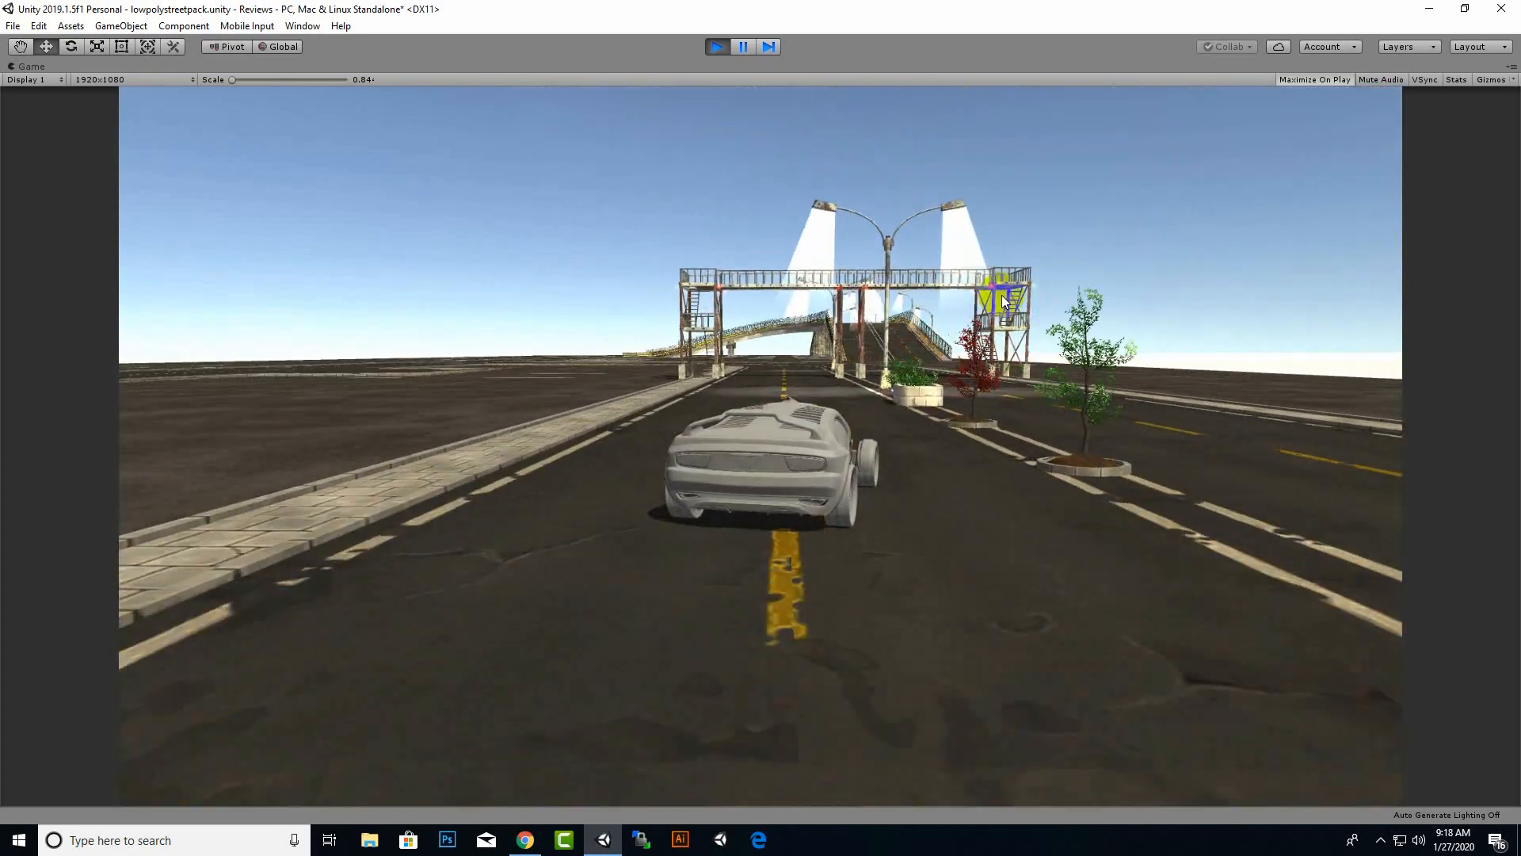
pyautogui.press('Down')
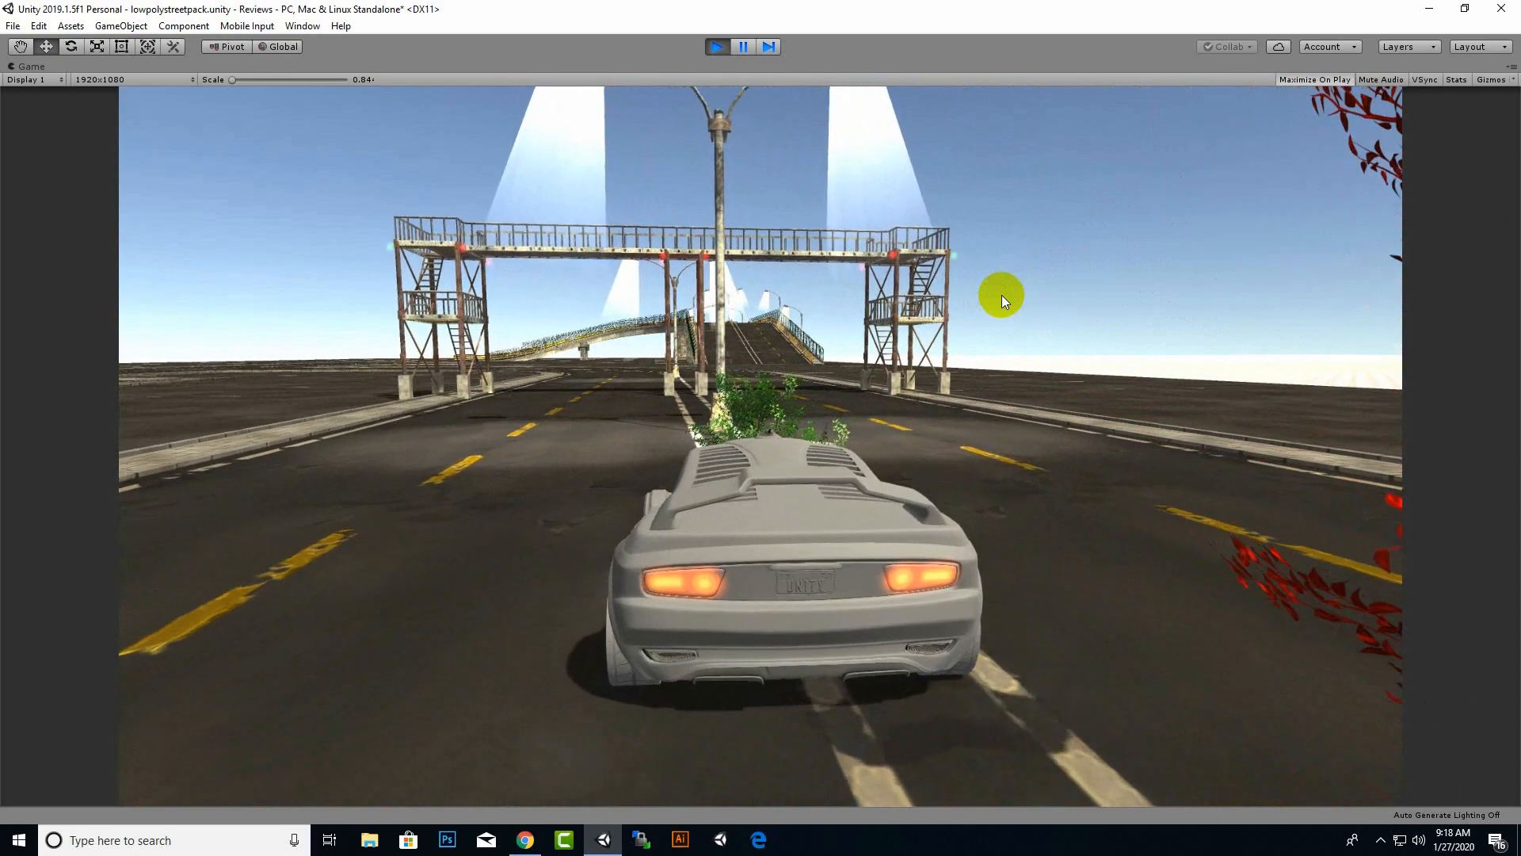
pyautogui.press('Right')
pyautogui.press('Up')
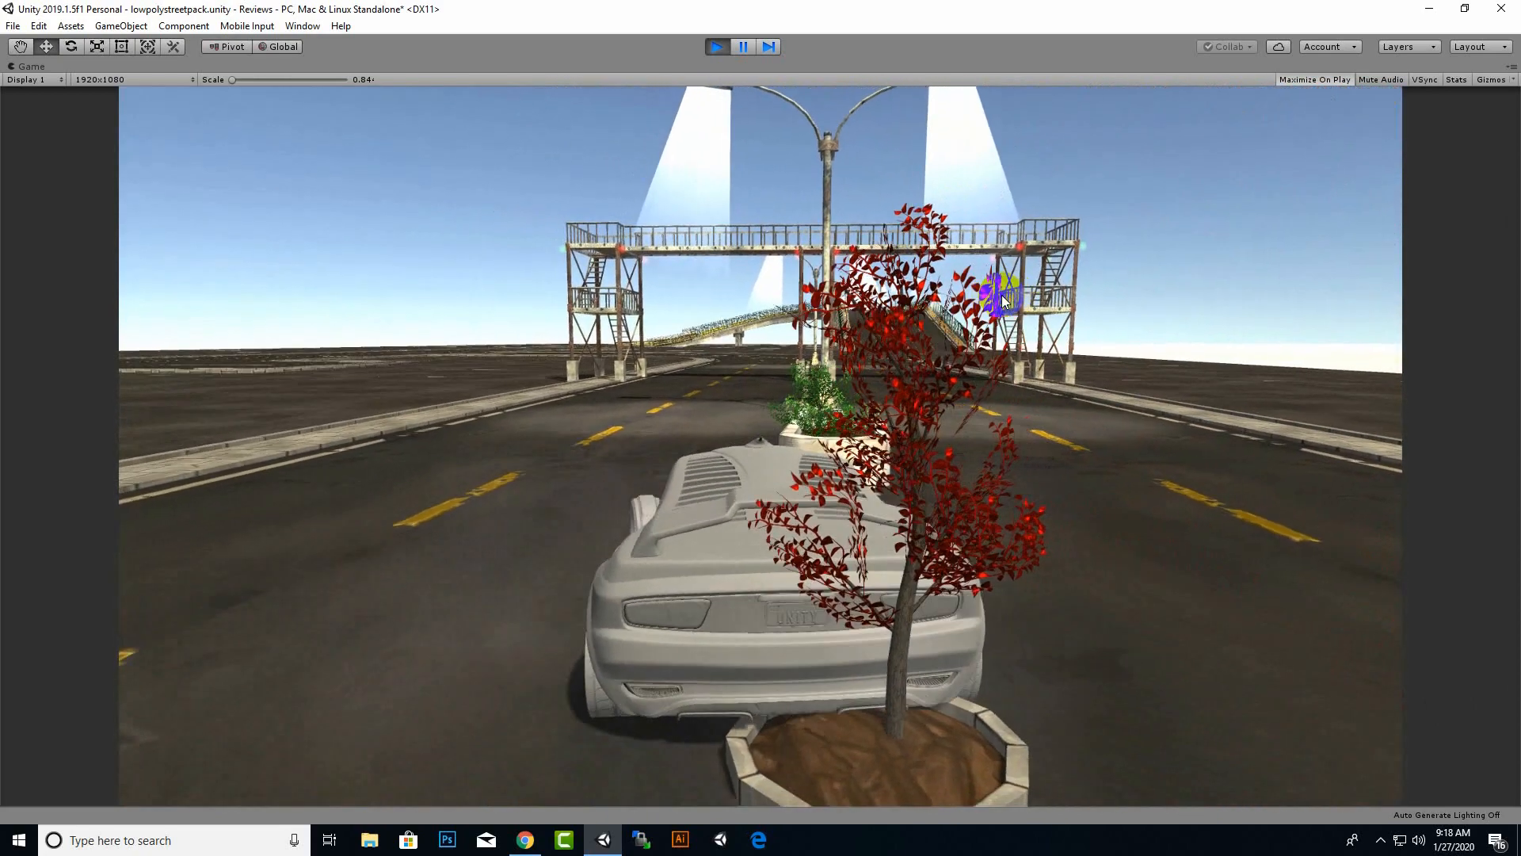
pyautogui.press('Up')
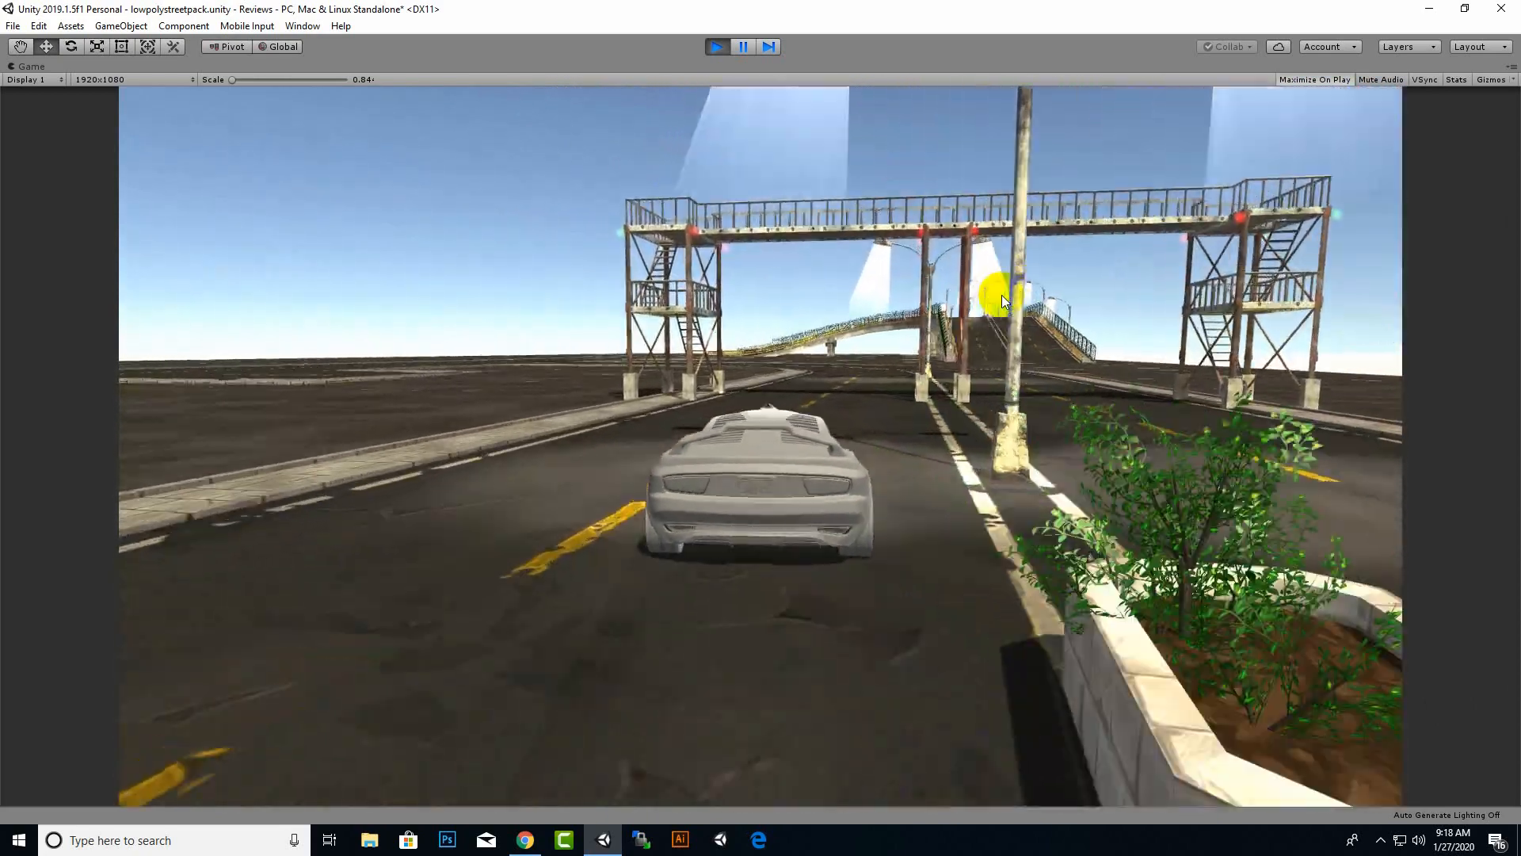
# Manoeuvre the car around the overpass supports and drive on to the entrance of the curved bridge ramp.
pyautogui.press('Left')
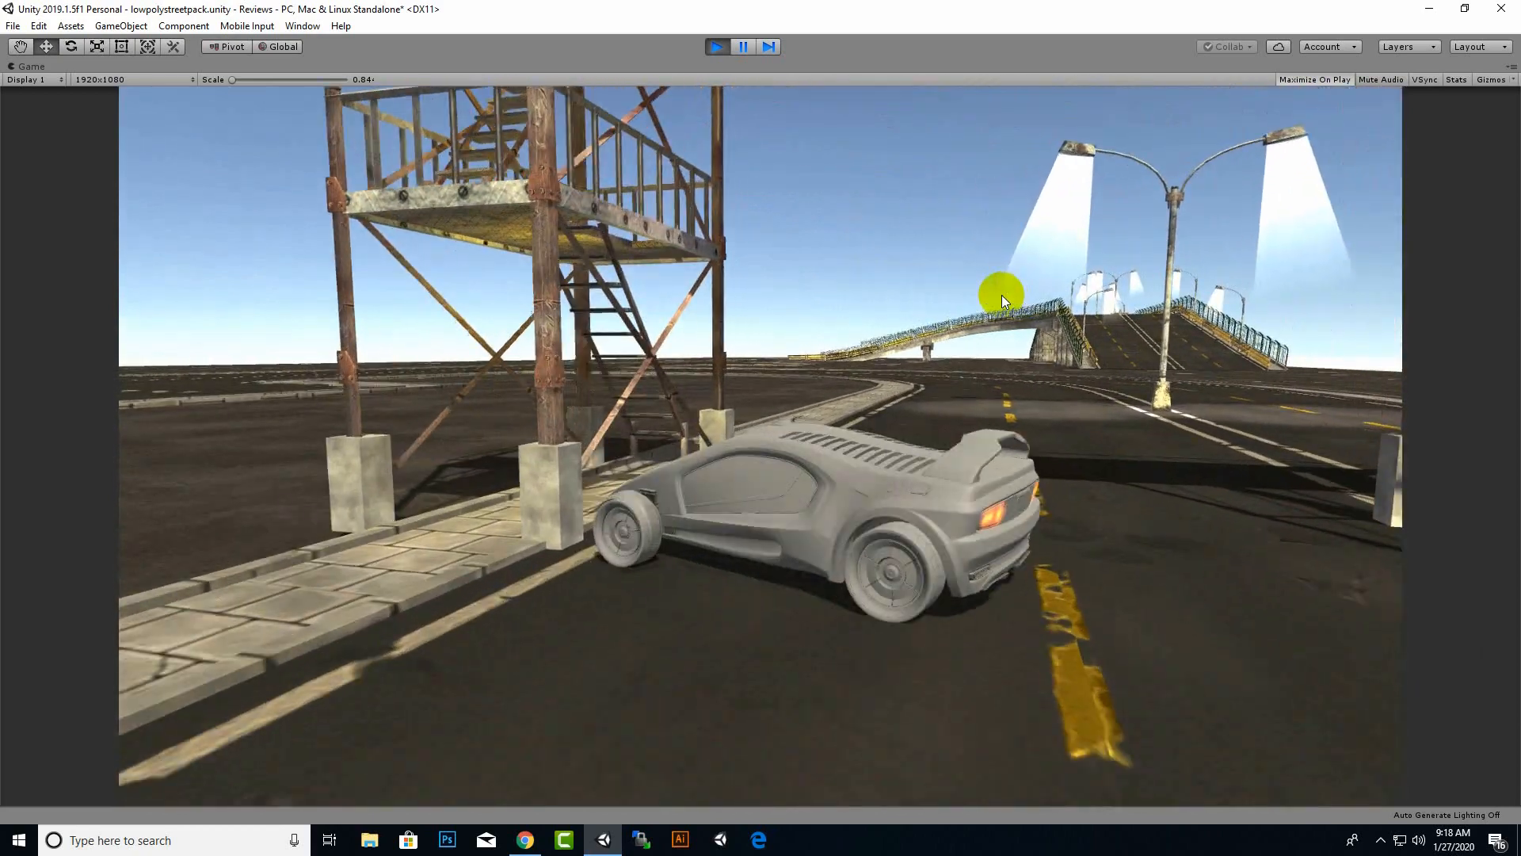
pyautogui.press('Down')
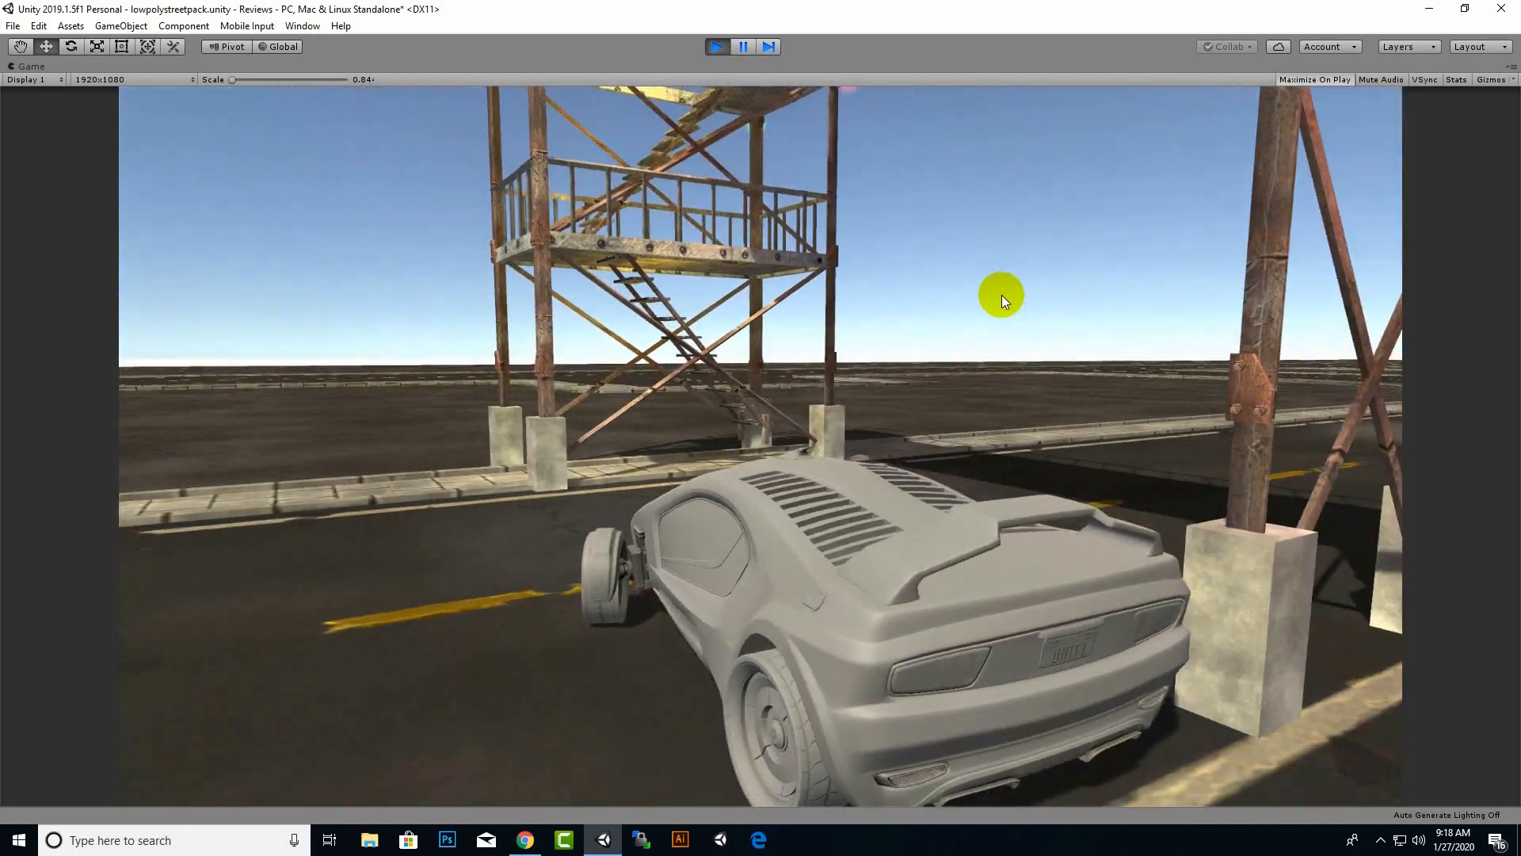
pyautogui.press('Up')
pyautogui.press('Right')
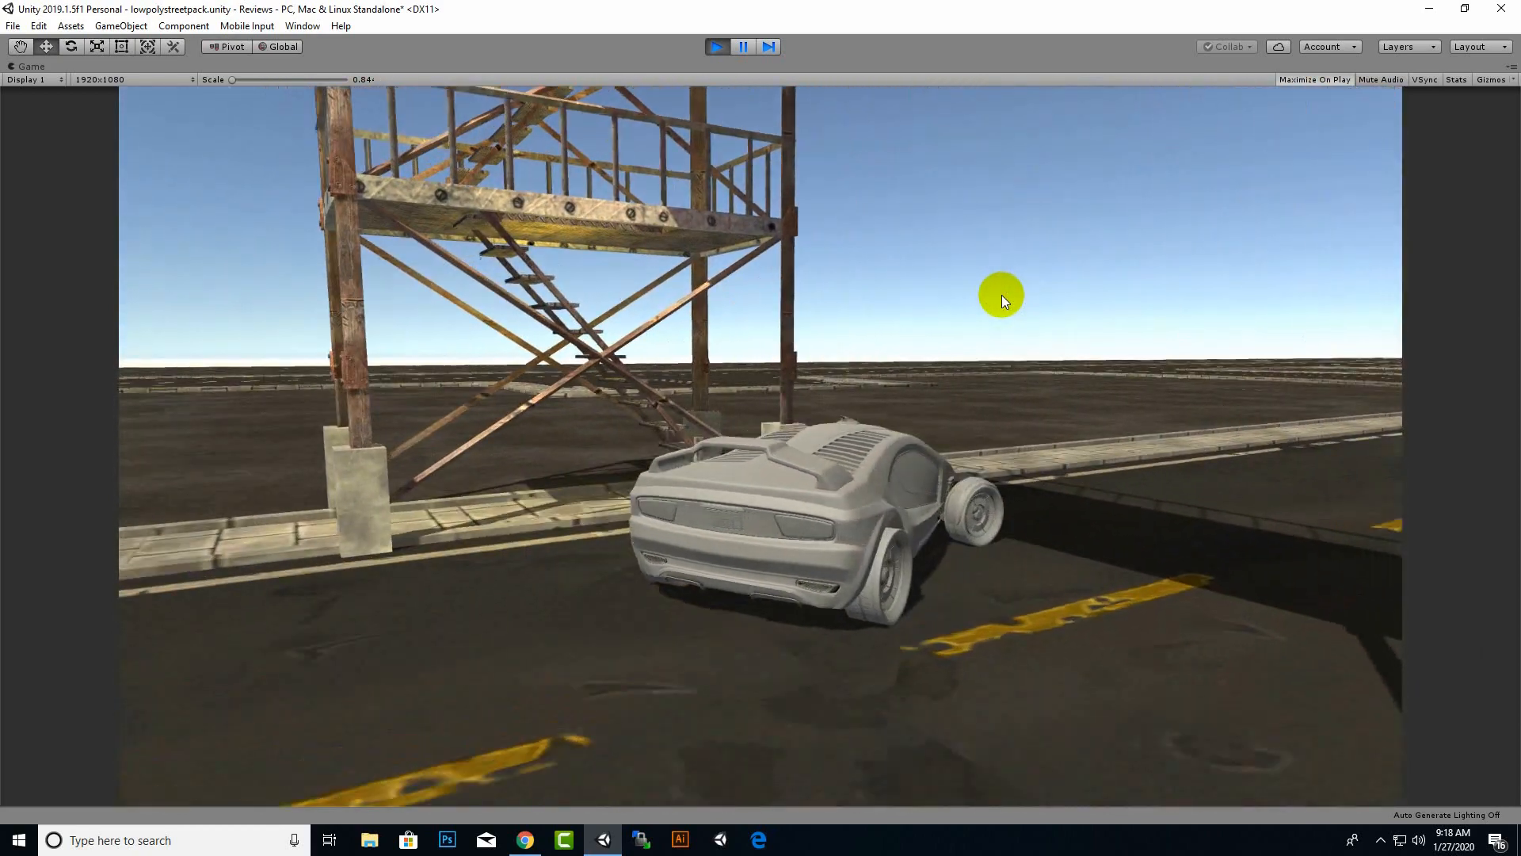
pyautogui.press('Up')
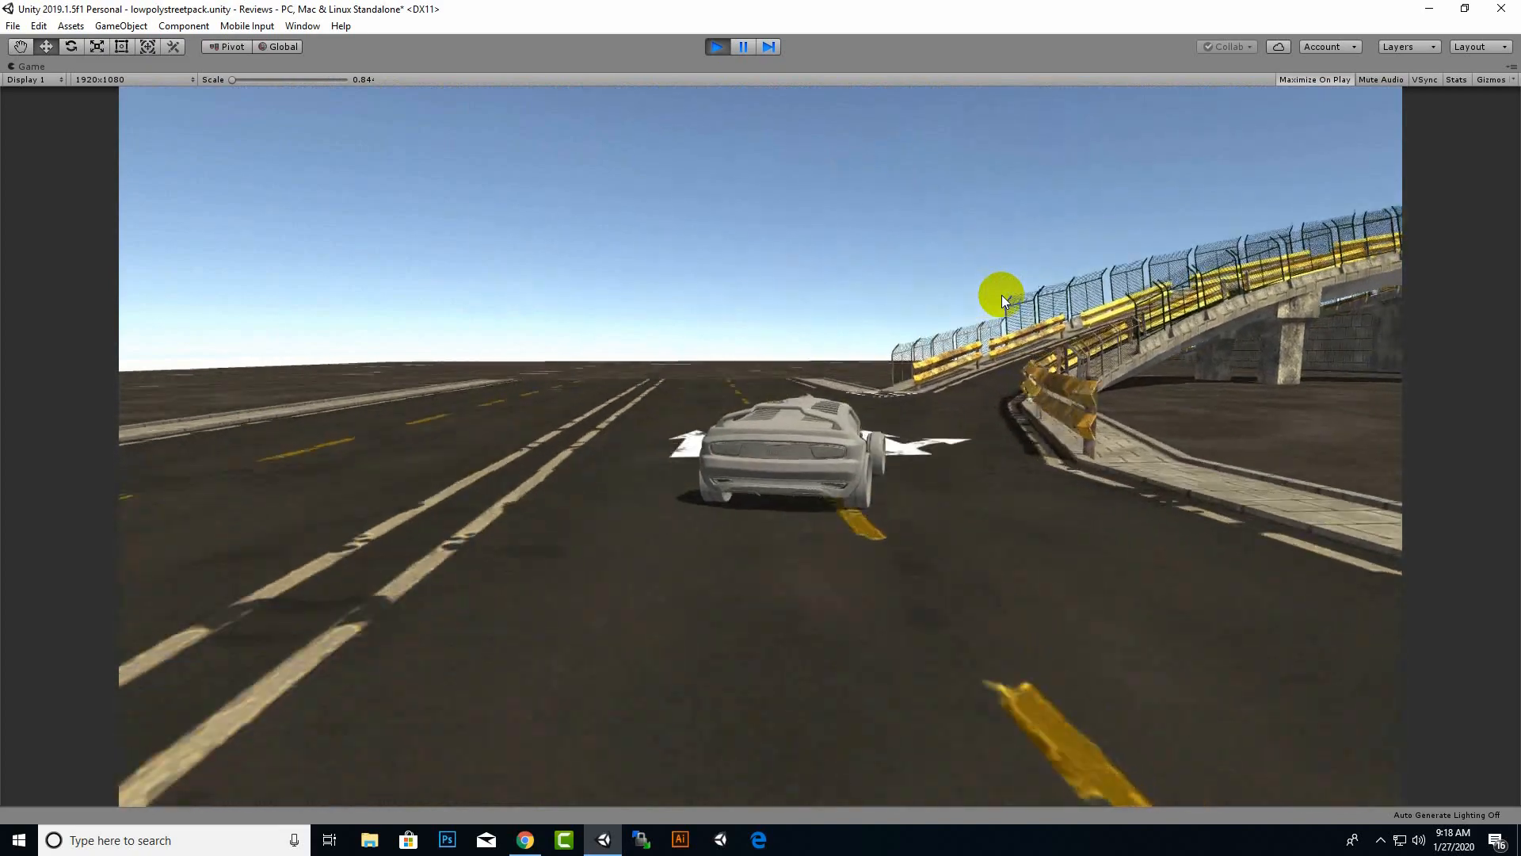
# Drive the car up the curved, fenced ramp and turn onto the main bridge road.
pyautogui.press('d')
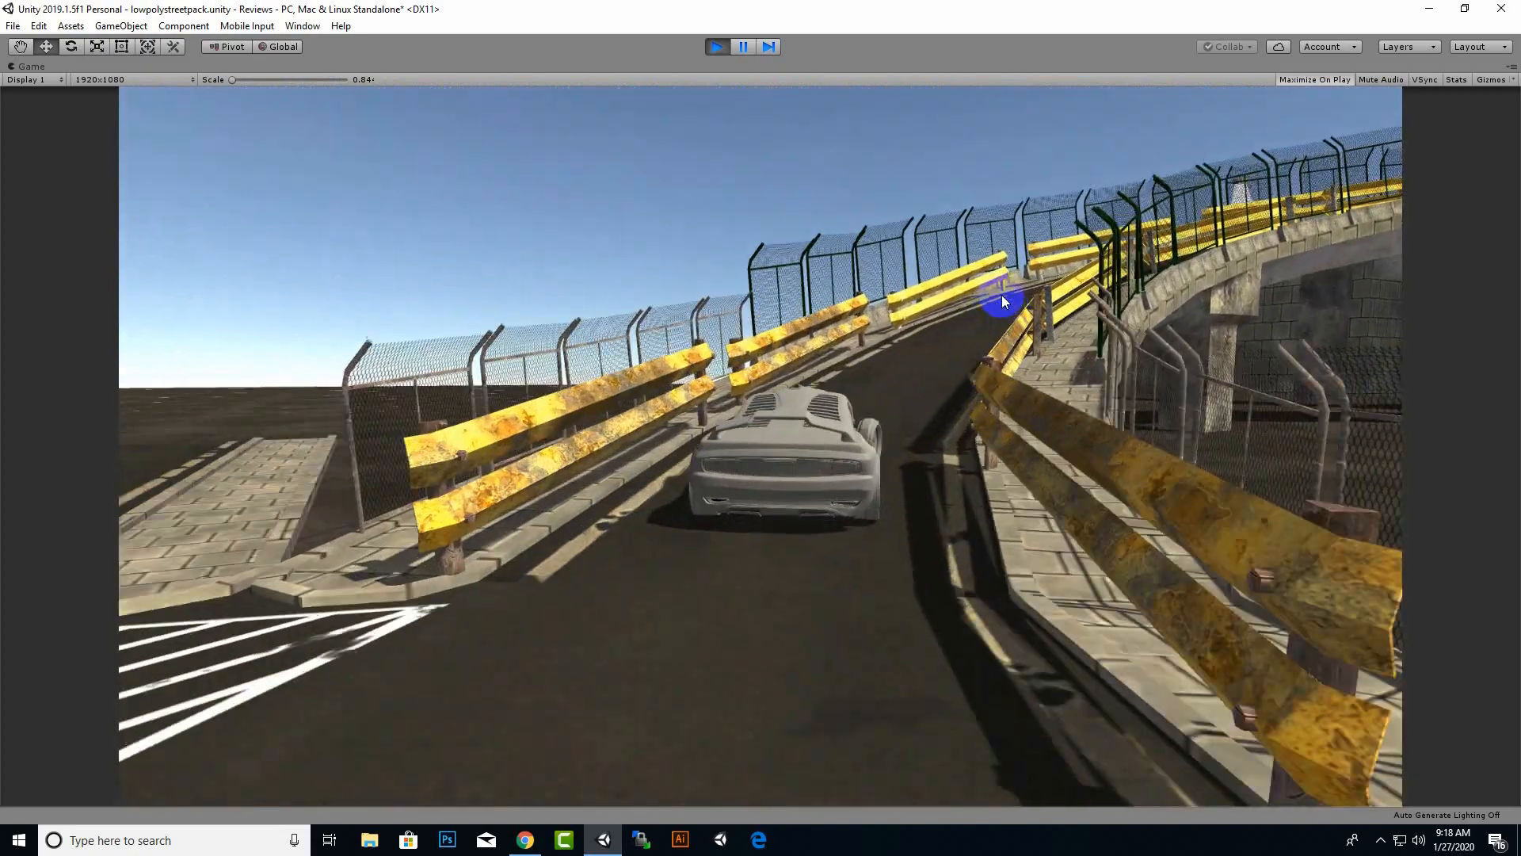
pyautogui.press('d')
pyautogui.press('d')
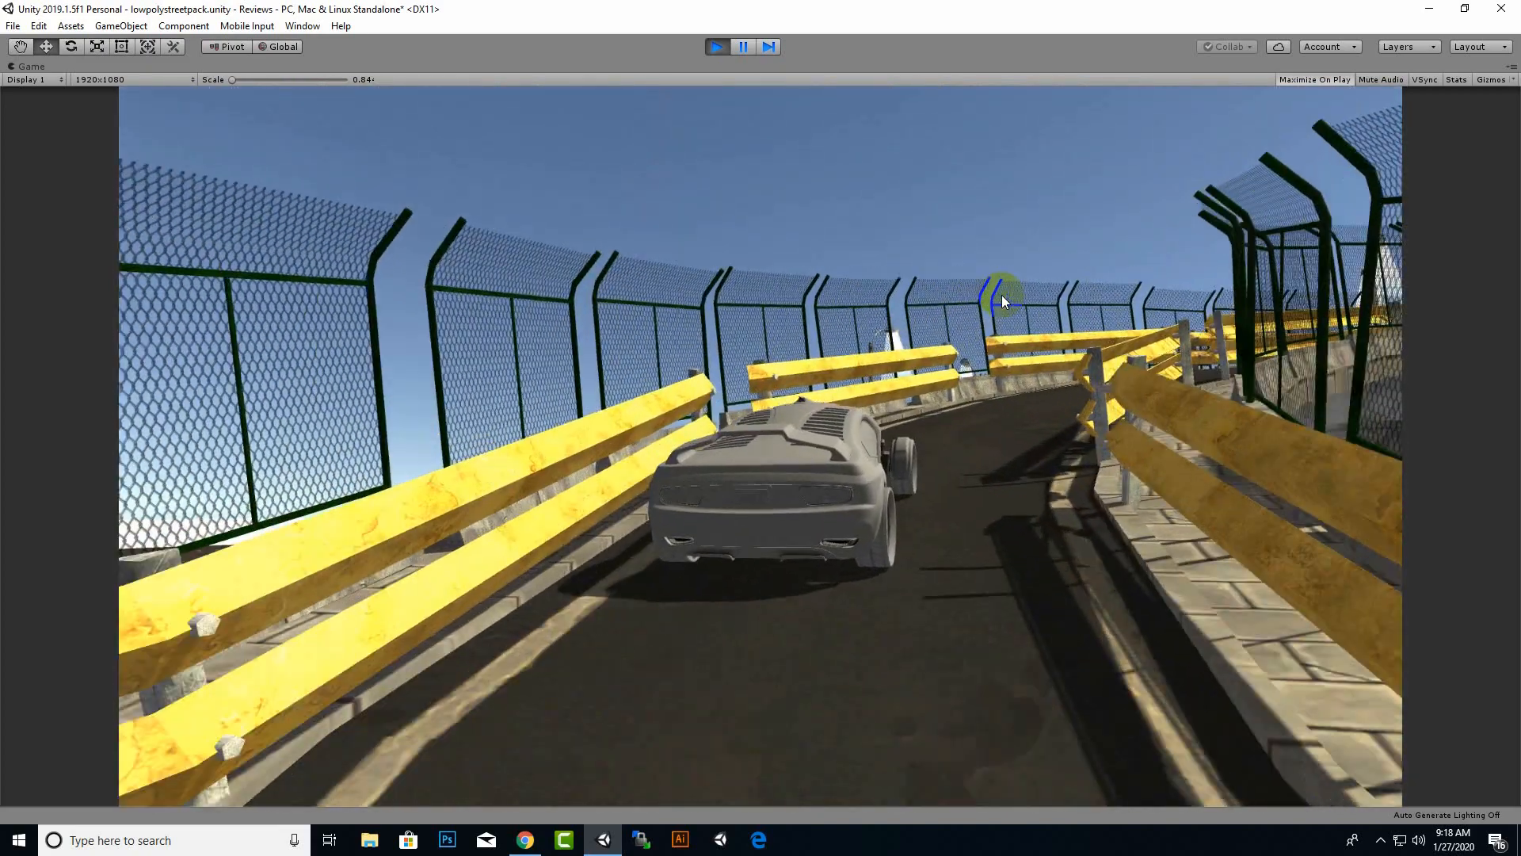
pyautogui.press('d')
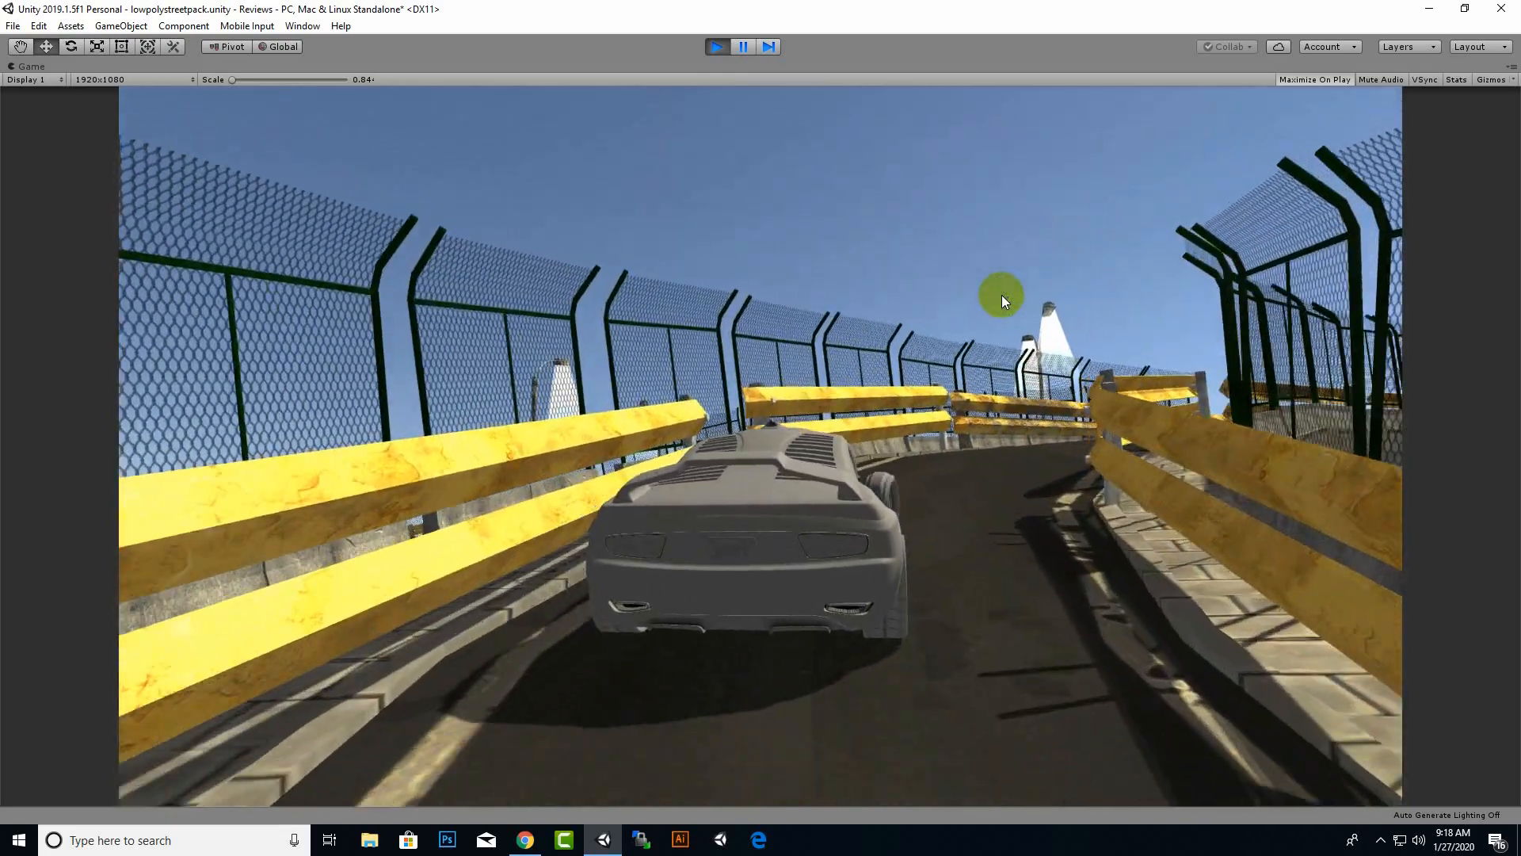
pyautogui.press('d')
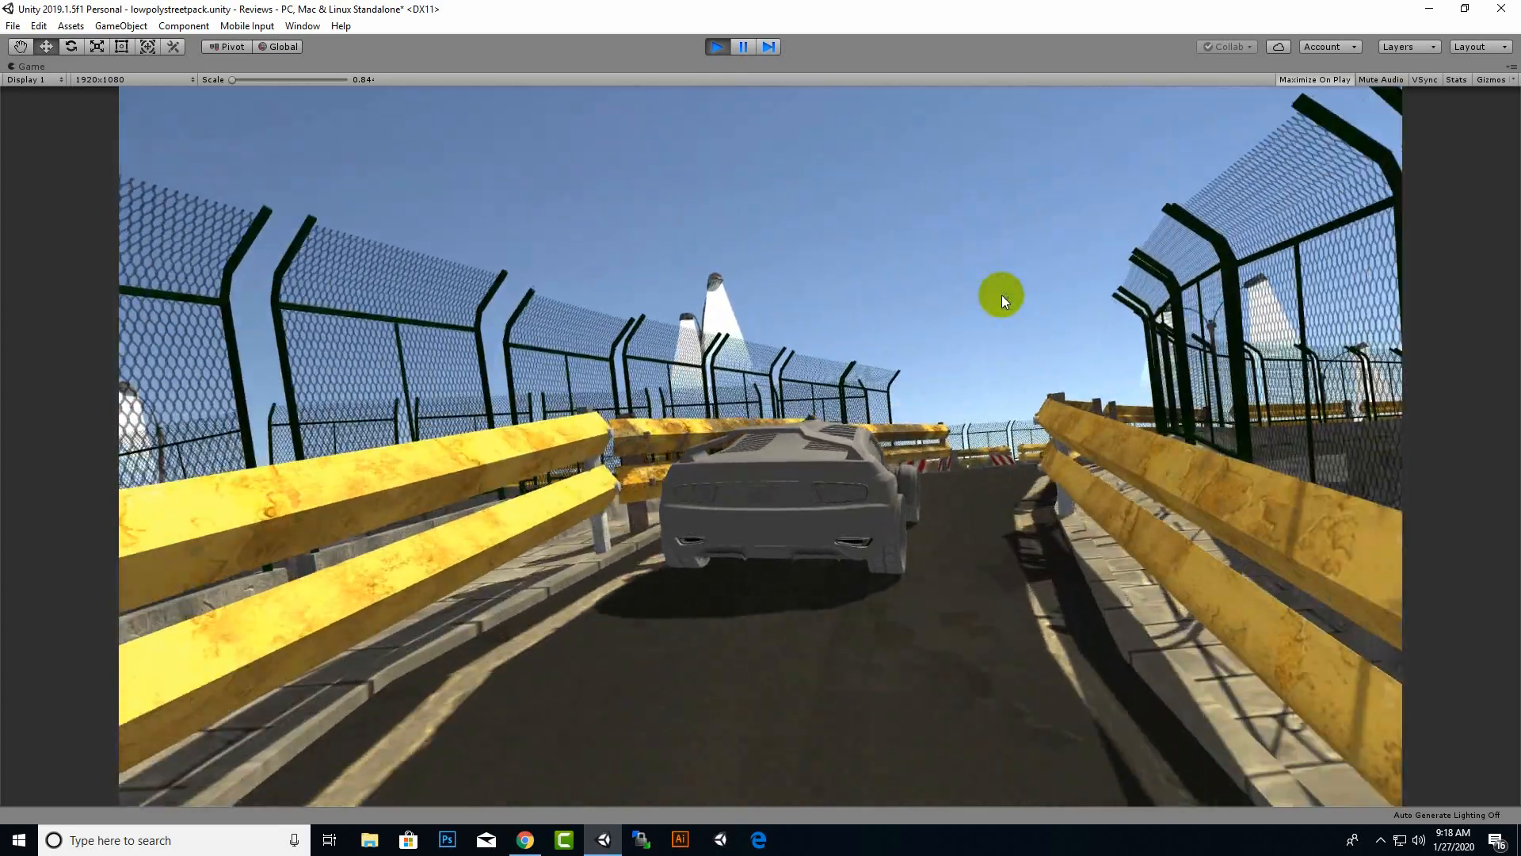
pyautogui.press('d')
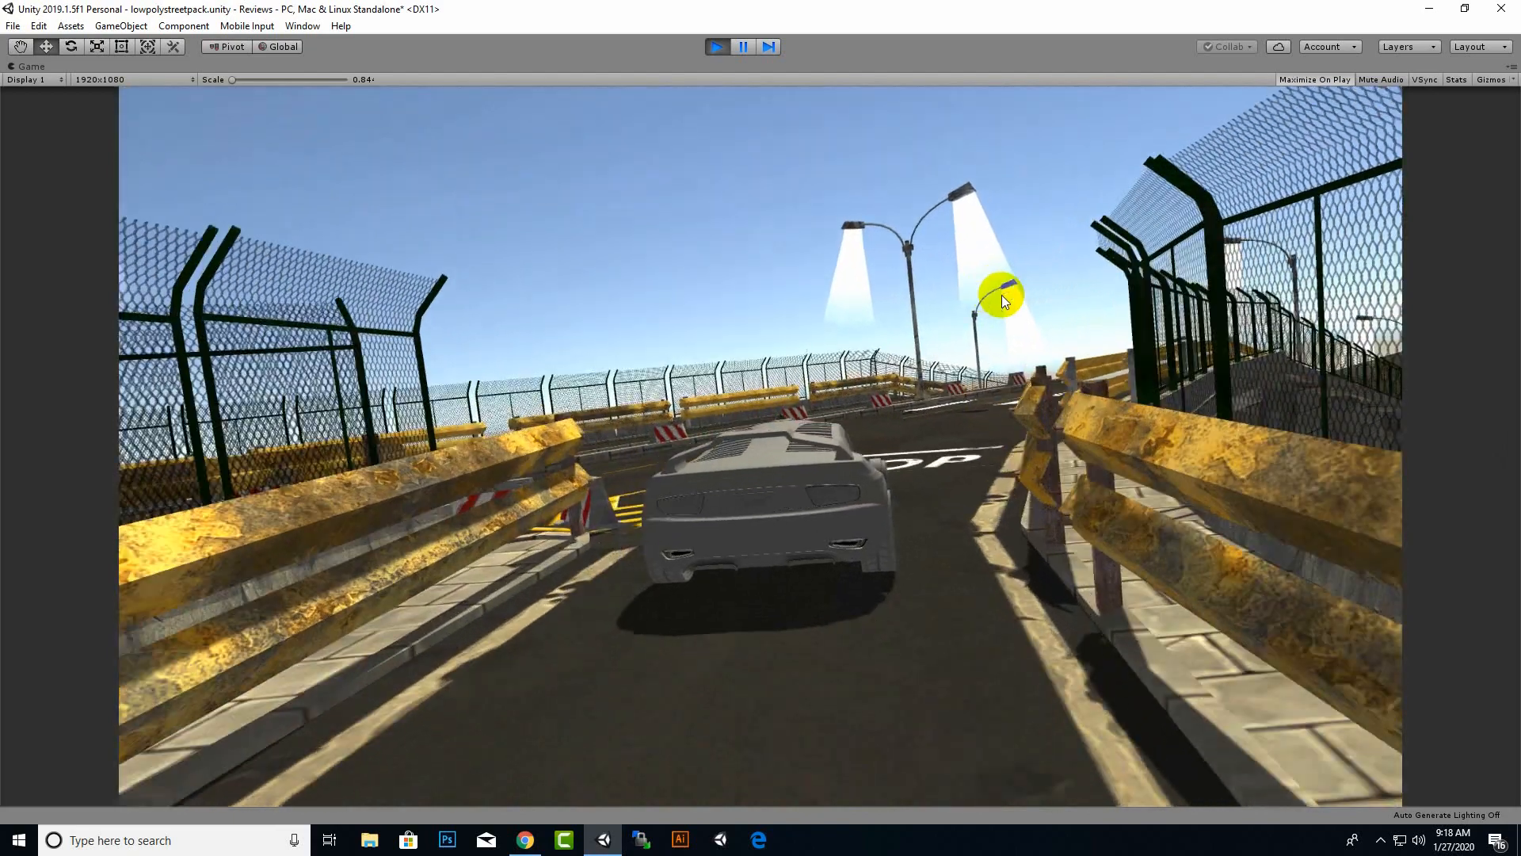
pyautogui.press('s')
pyautogui.press('d')
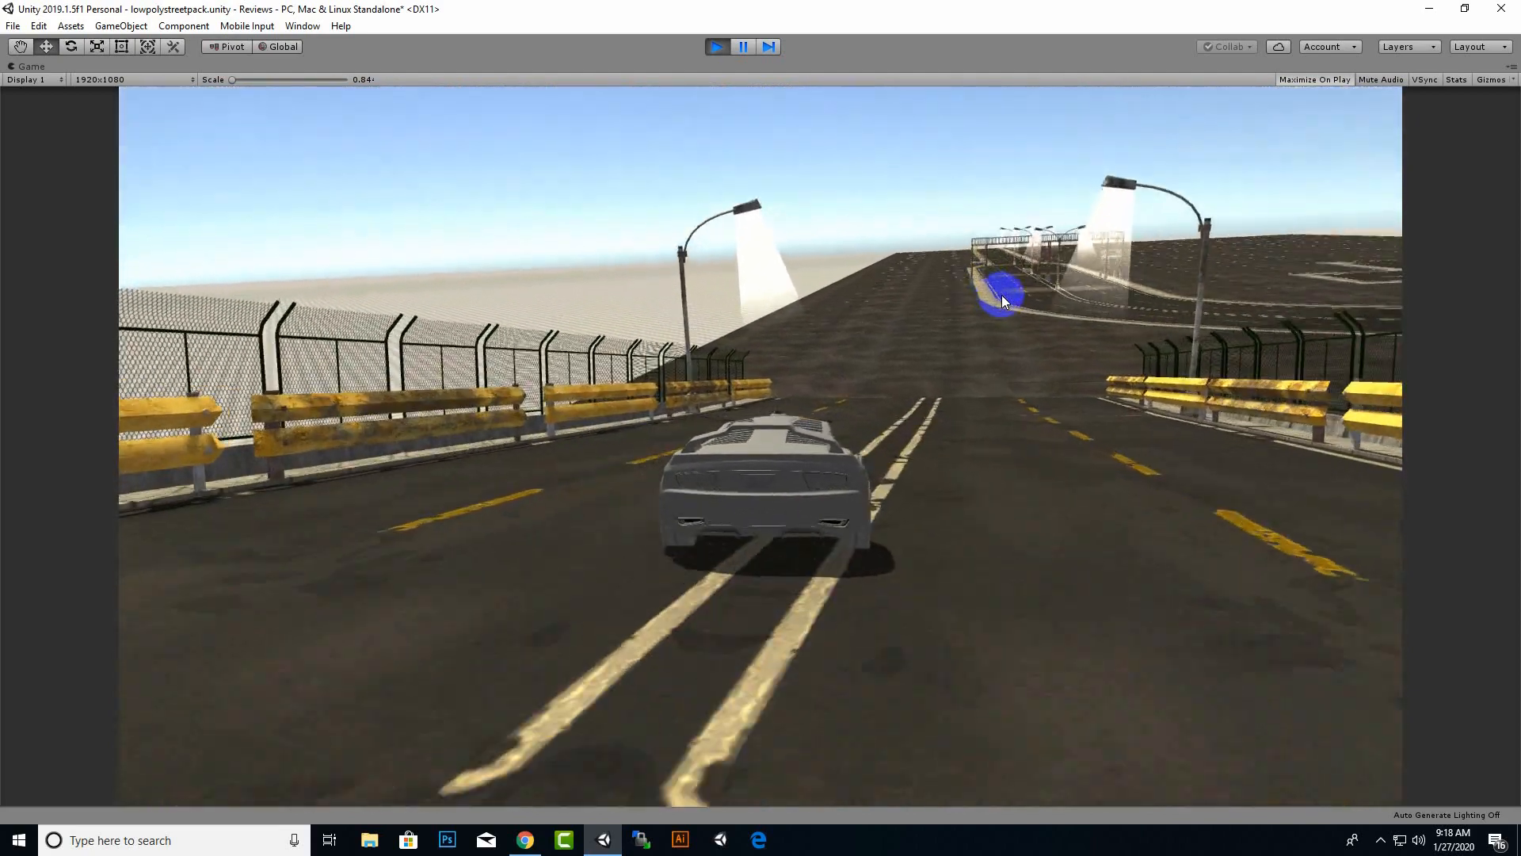
# Drive down the bridge slope and across the bare terrain beside the overpass and road.
pyautogui.press('d')
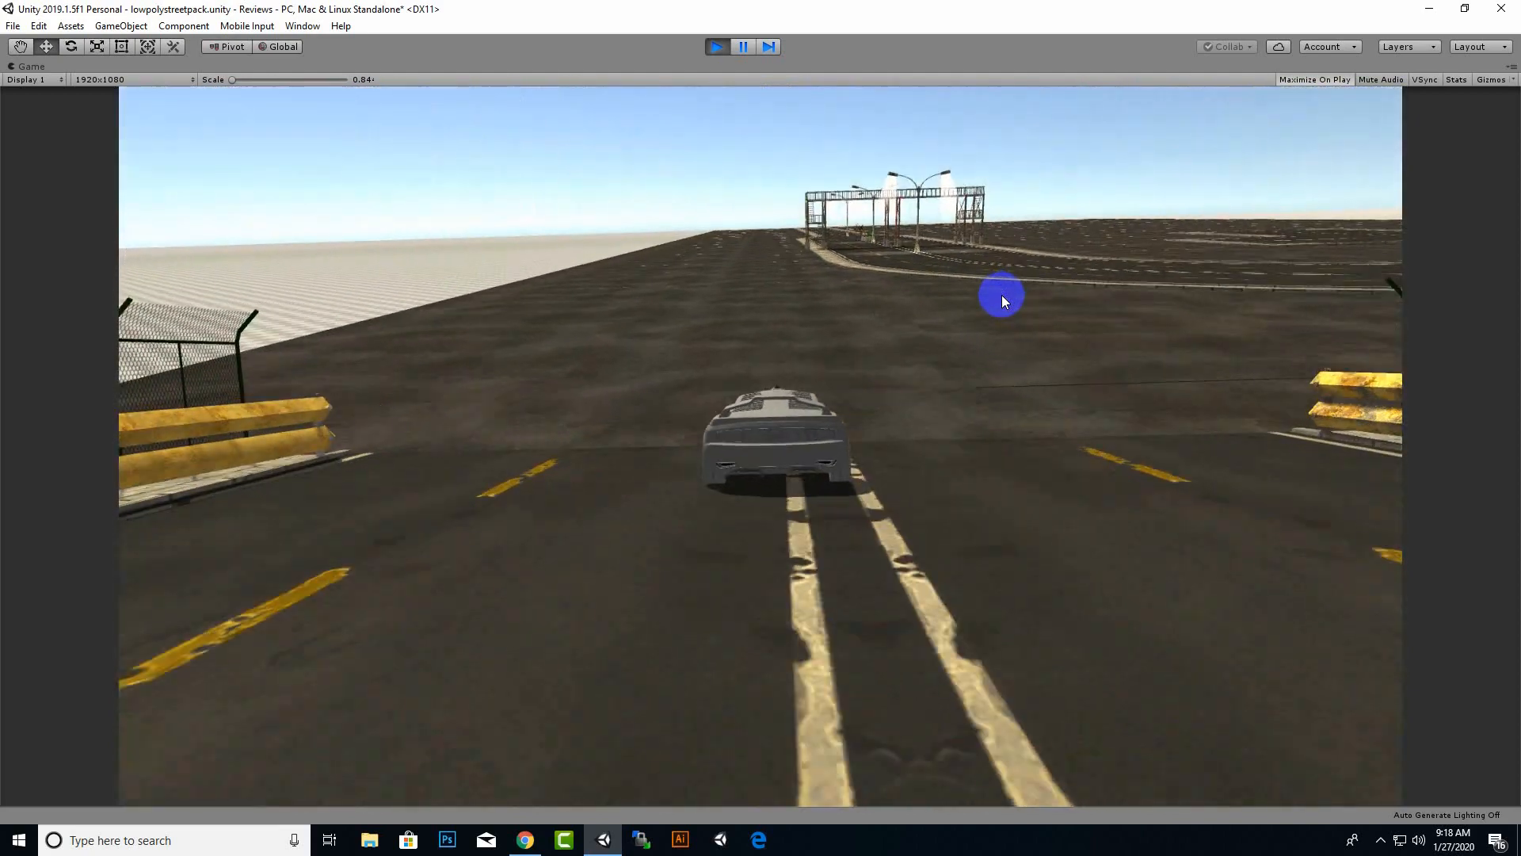
pyautogui.press('a')
pyautogui.press('d')
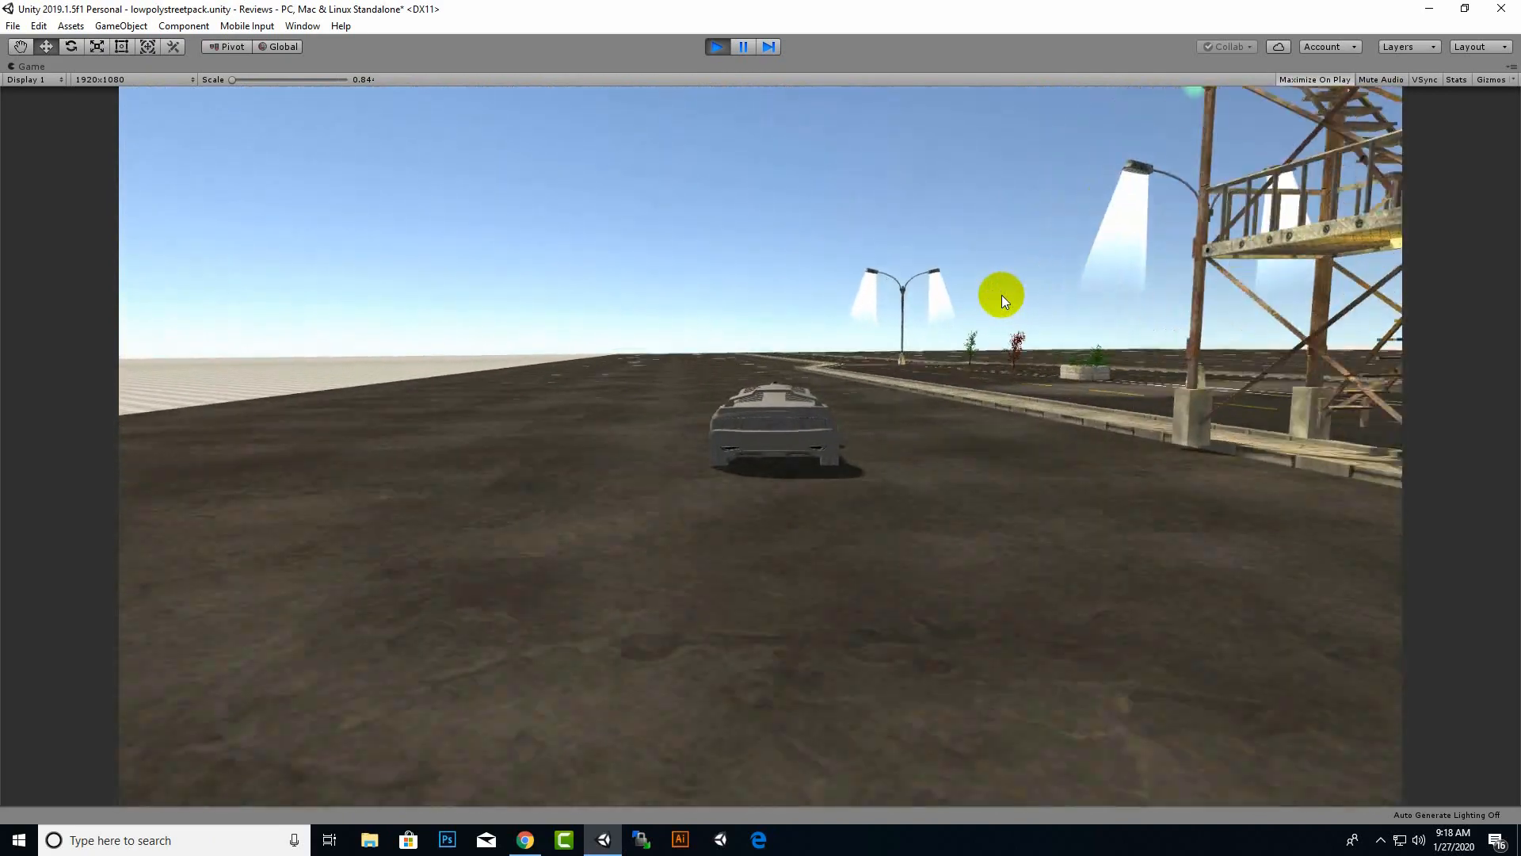
pyautogui.press('a')
pyautogui.press('a')
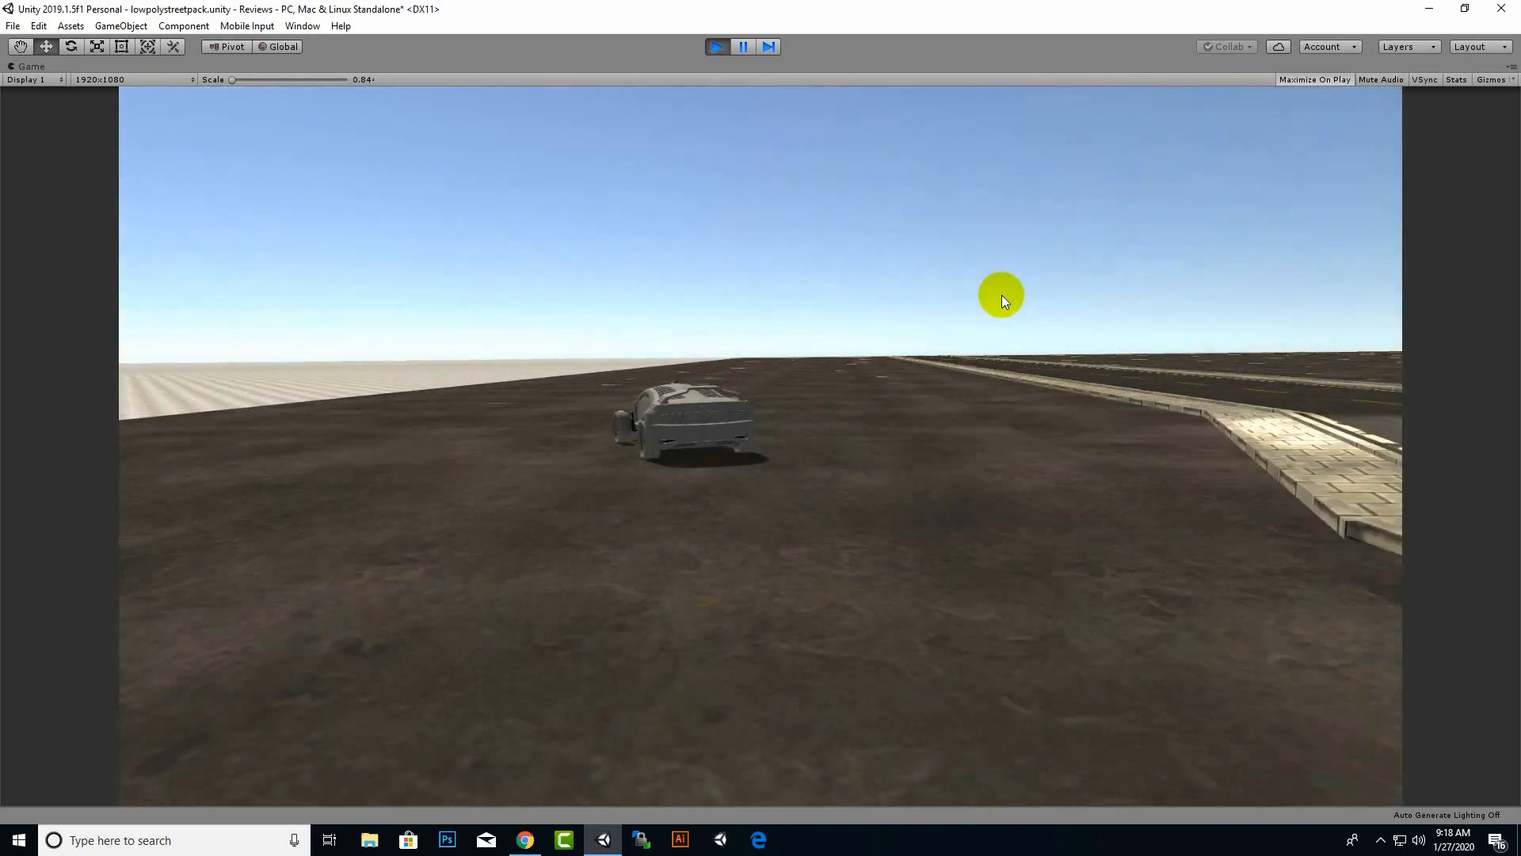
# Circle the car over the checkered ground beyond the terrain until it faces the bridge again.
pyautogui.press('a')
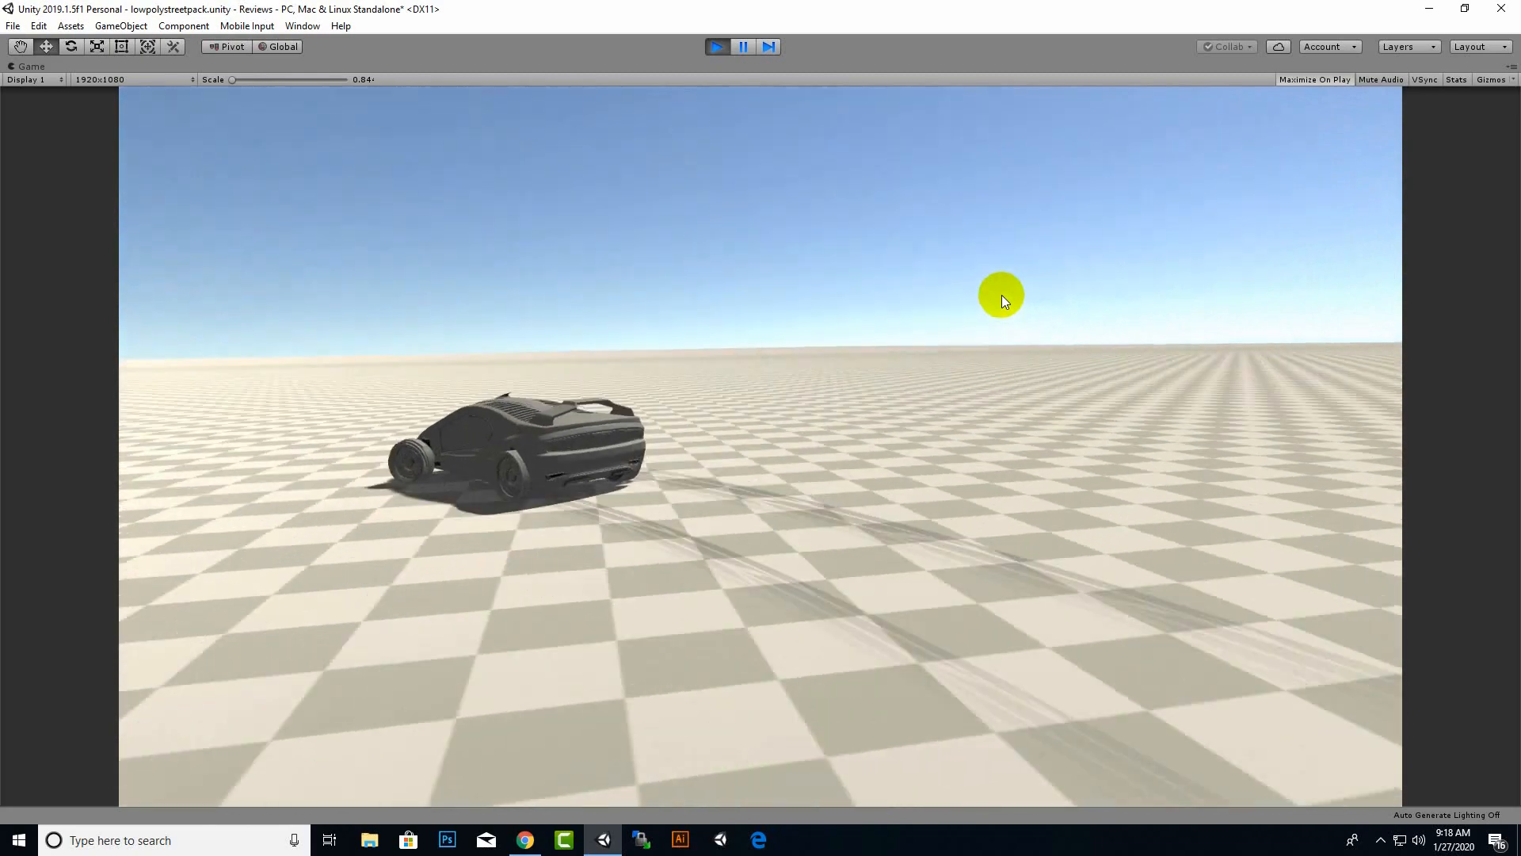
pyautogui.press('a')
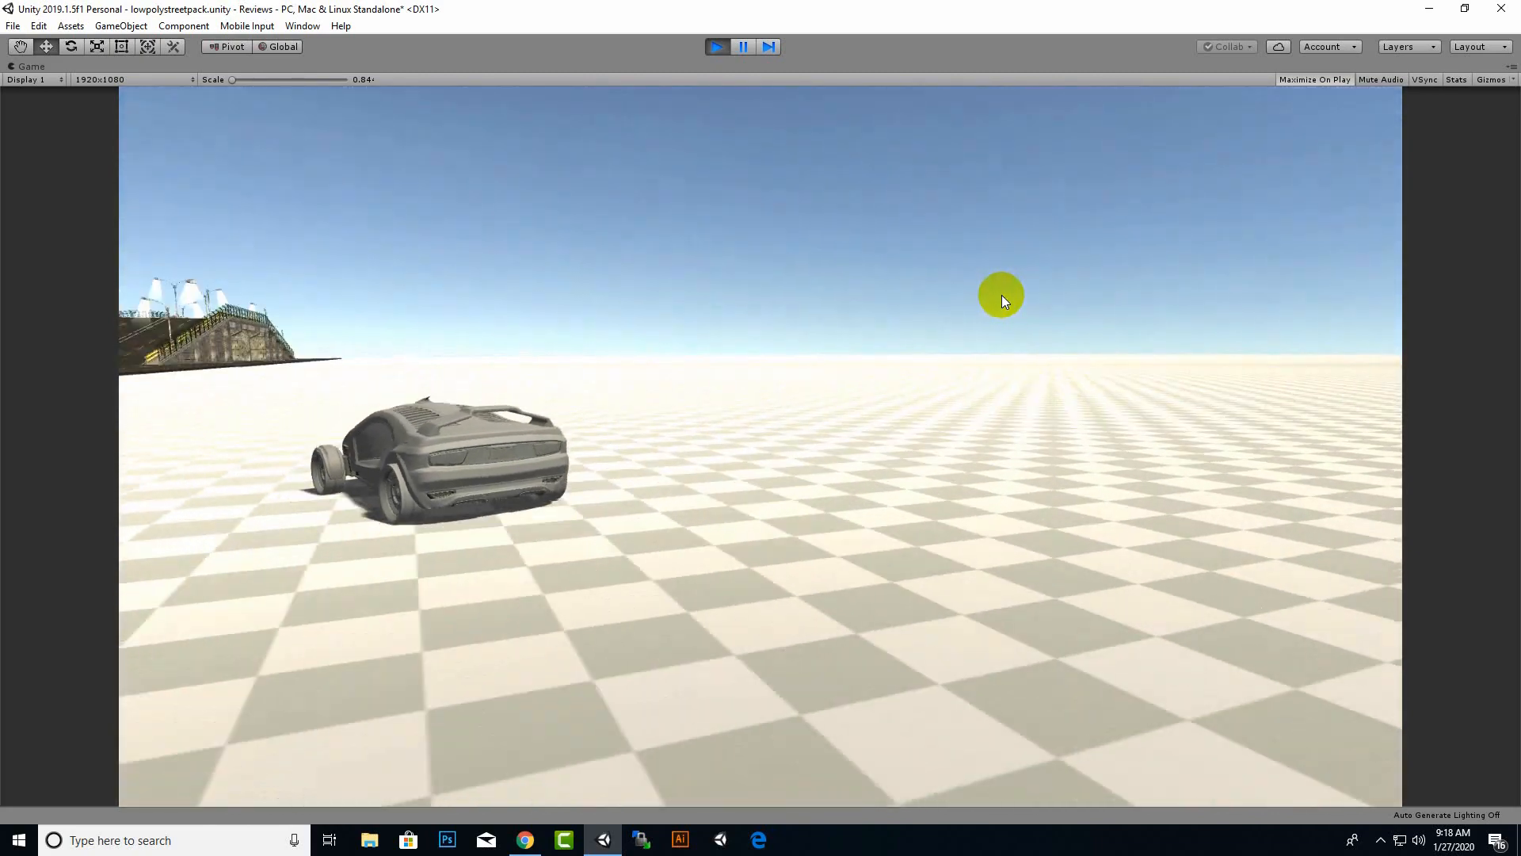
pyautogui.press('a')
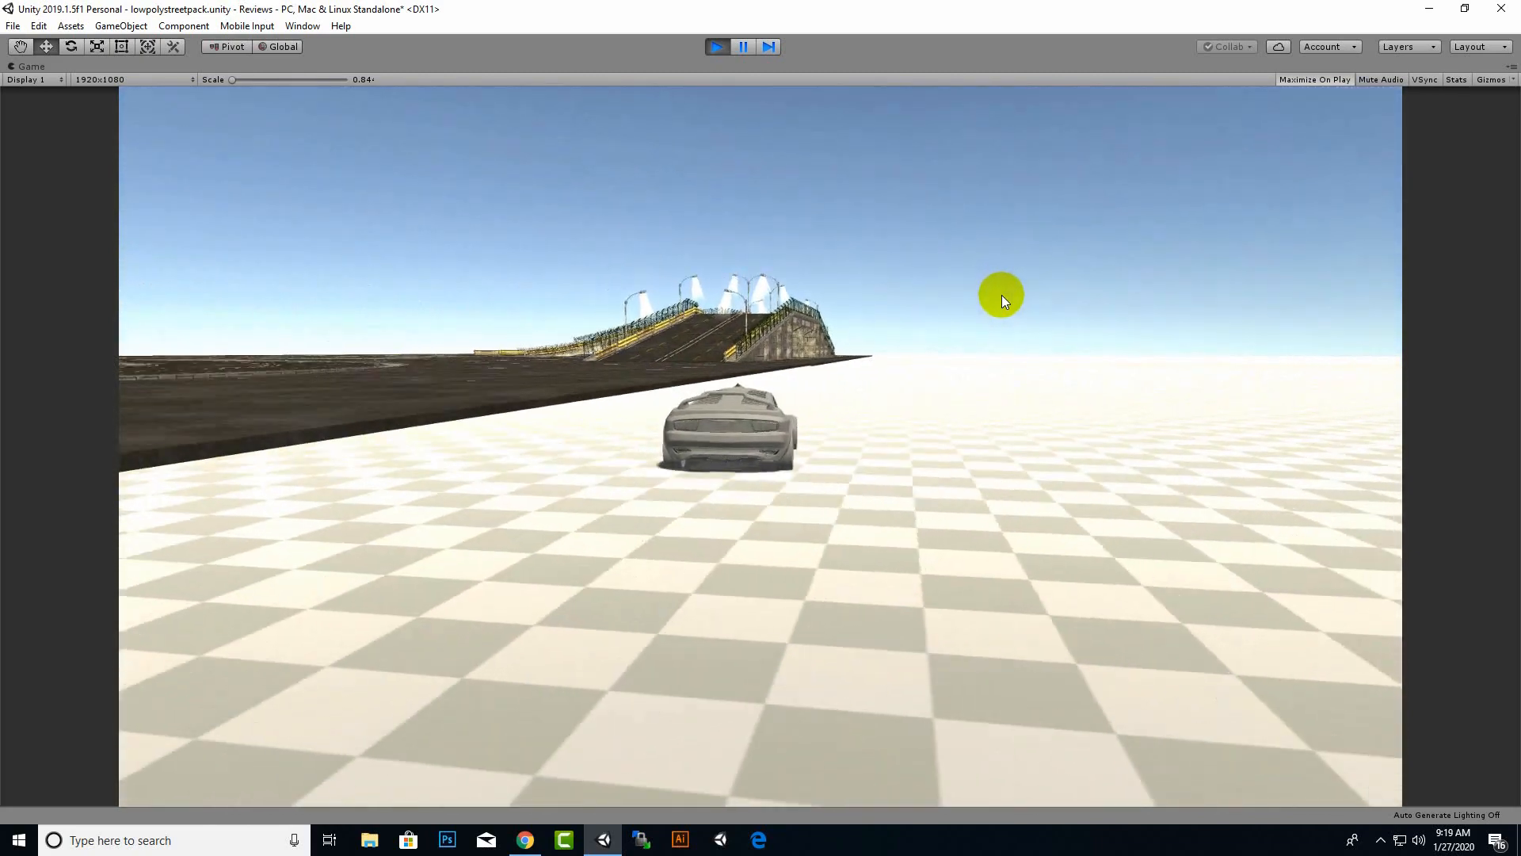
# Drive back up the main bridge slope and over its crest, braking past the lamp posts and barriers.
pyautogui.press('a')
pyautogui.press('d')
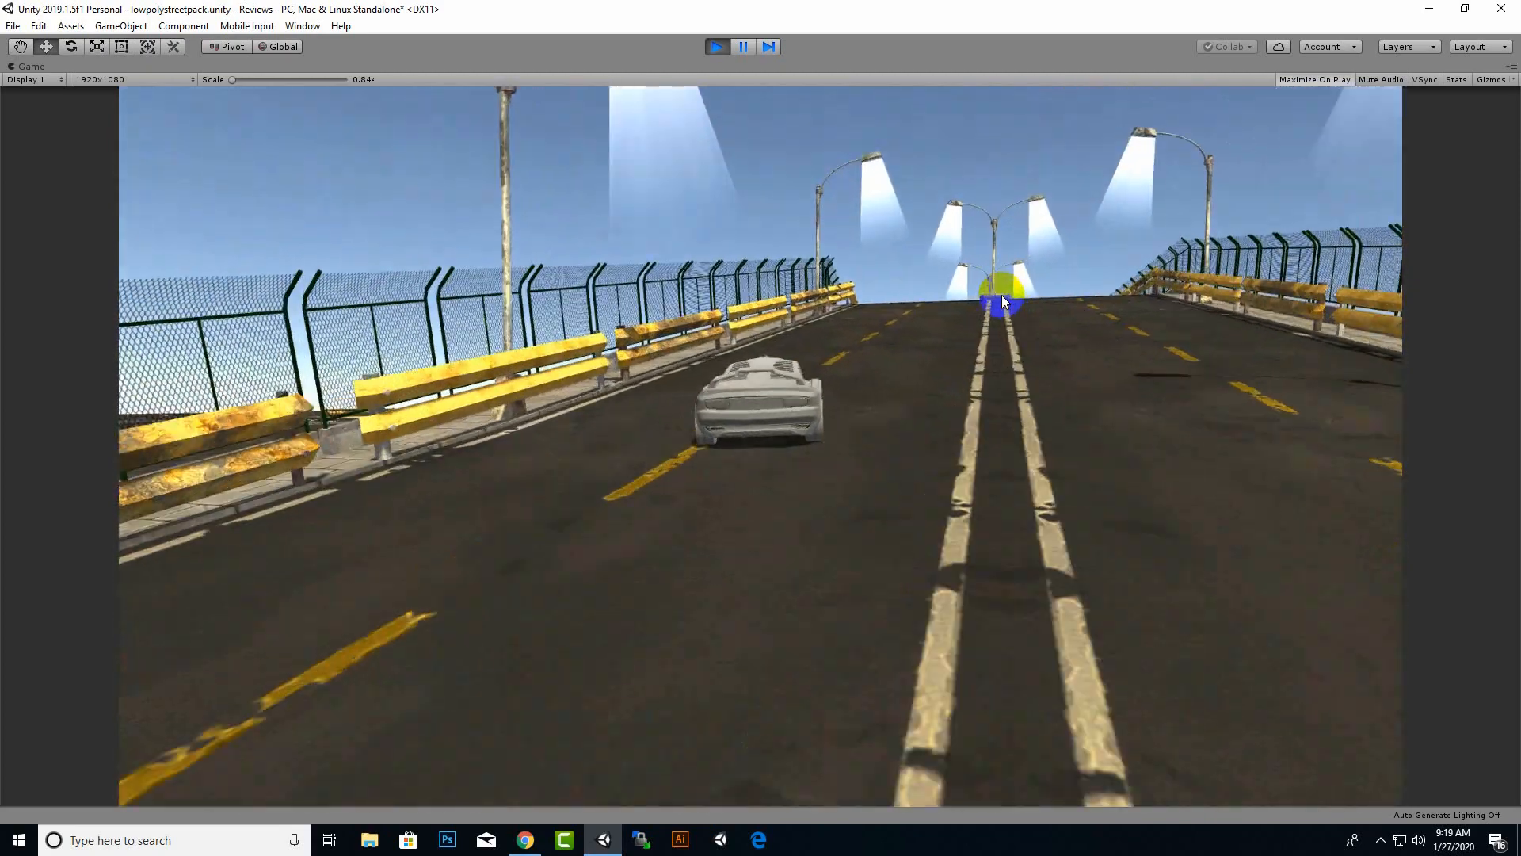
pyautogui.press('d')
pyautogui.press('a')
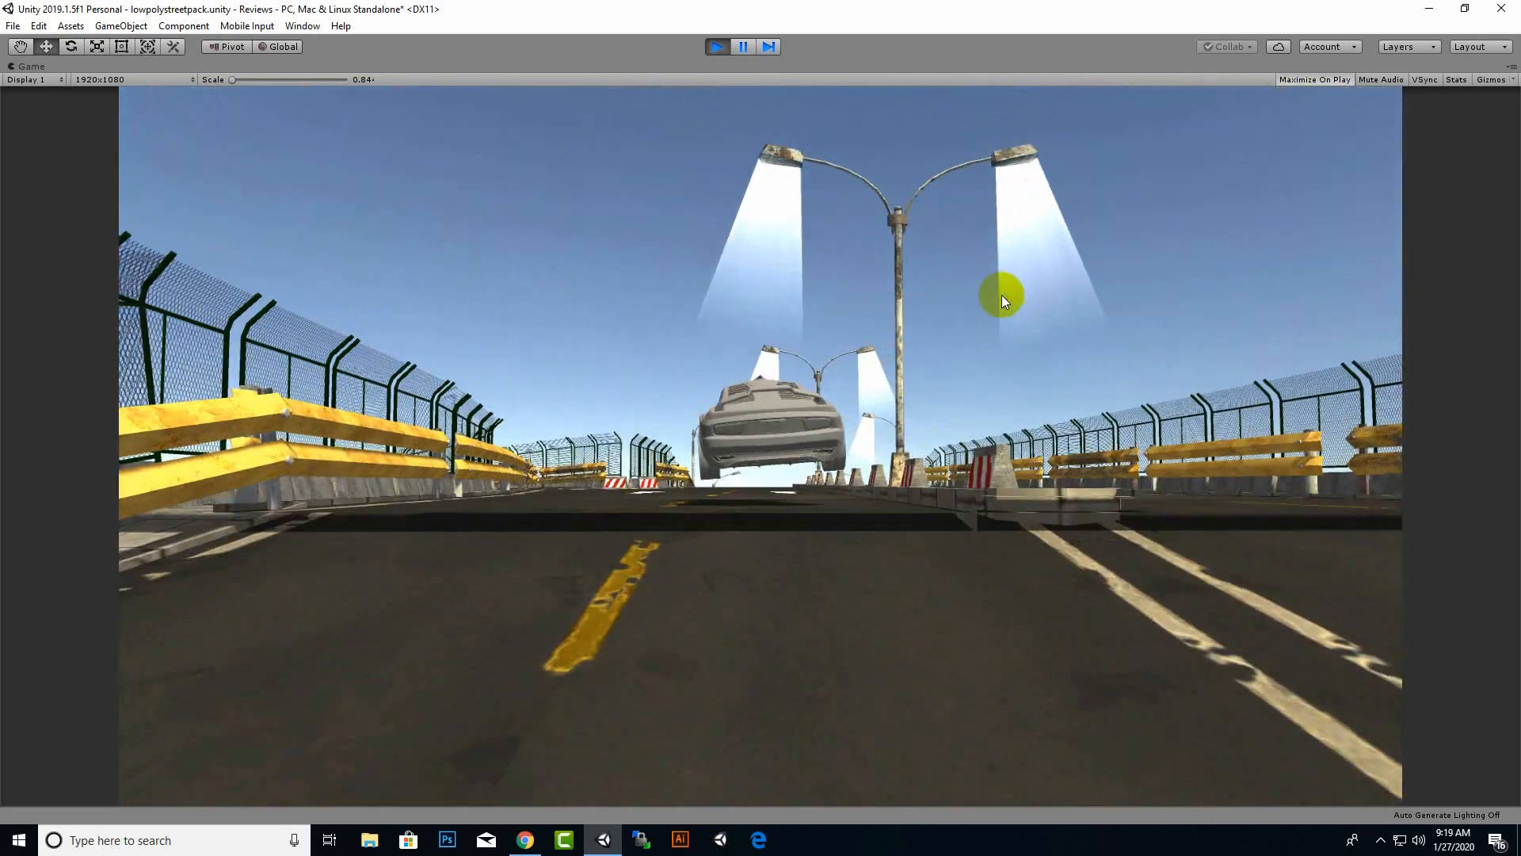
pyautogui.press('s')
pyautogui.press('s')
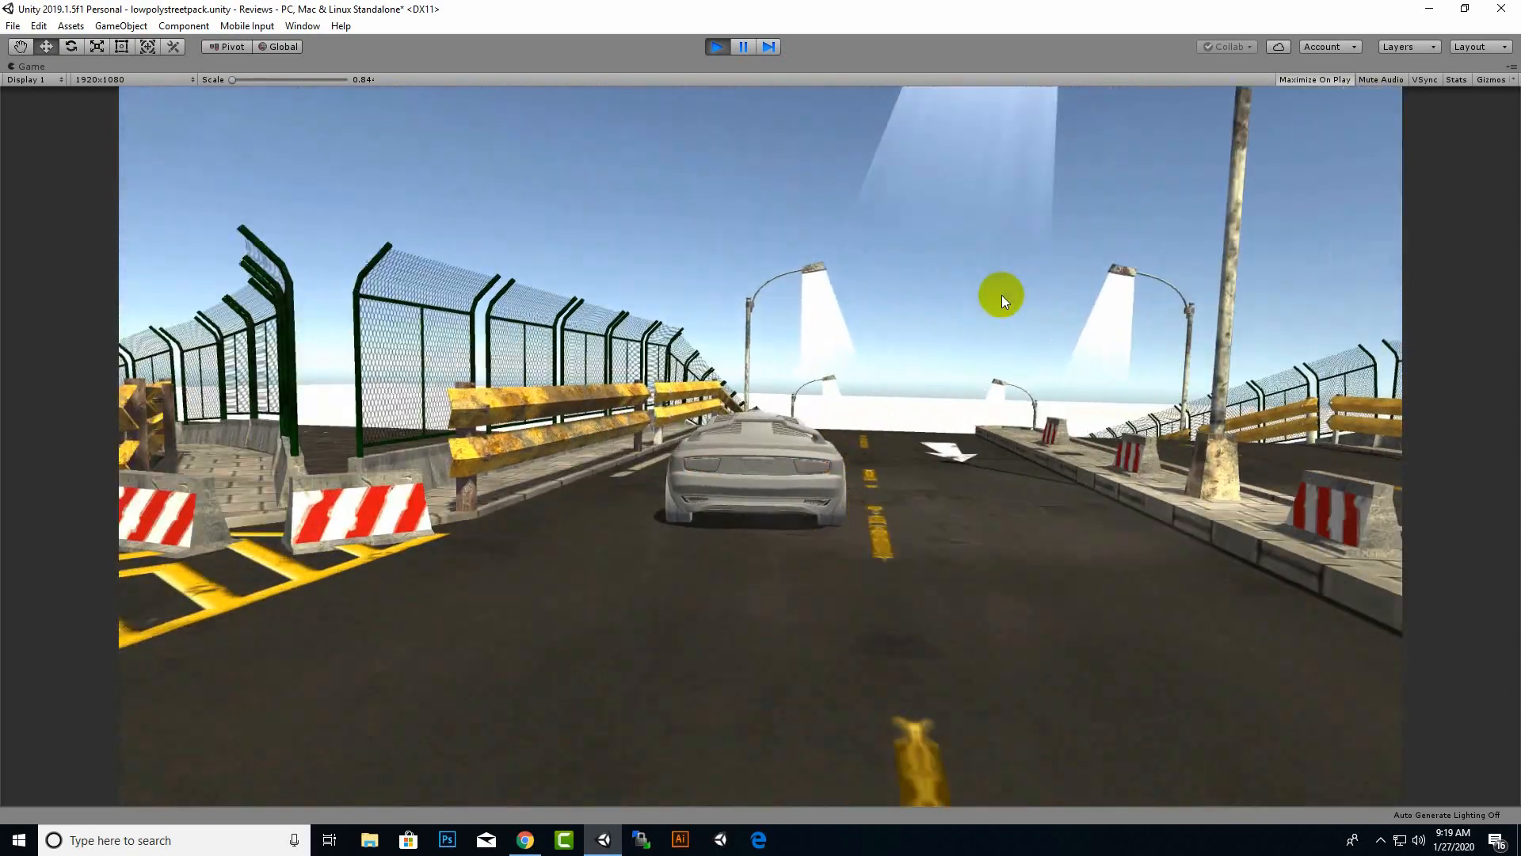
# Steer the car down the bridge's far slope and off the road onto the bare terrain.
pyautogui.press('d')
pyautogui.press('a')
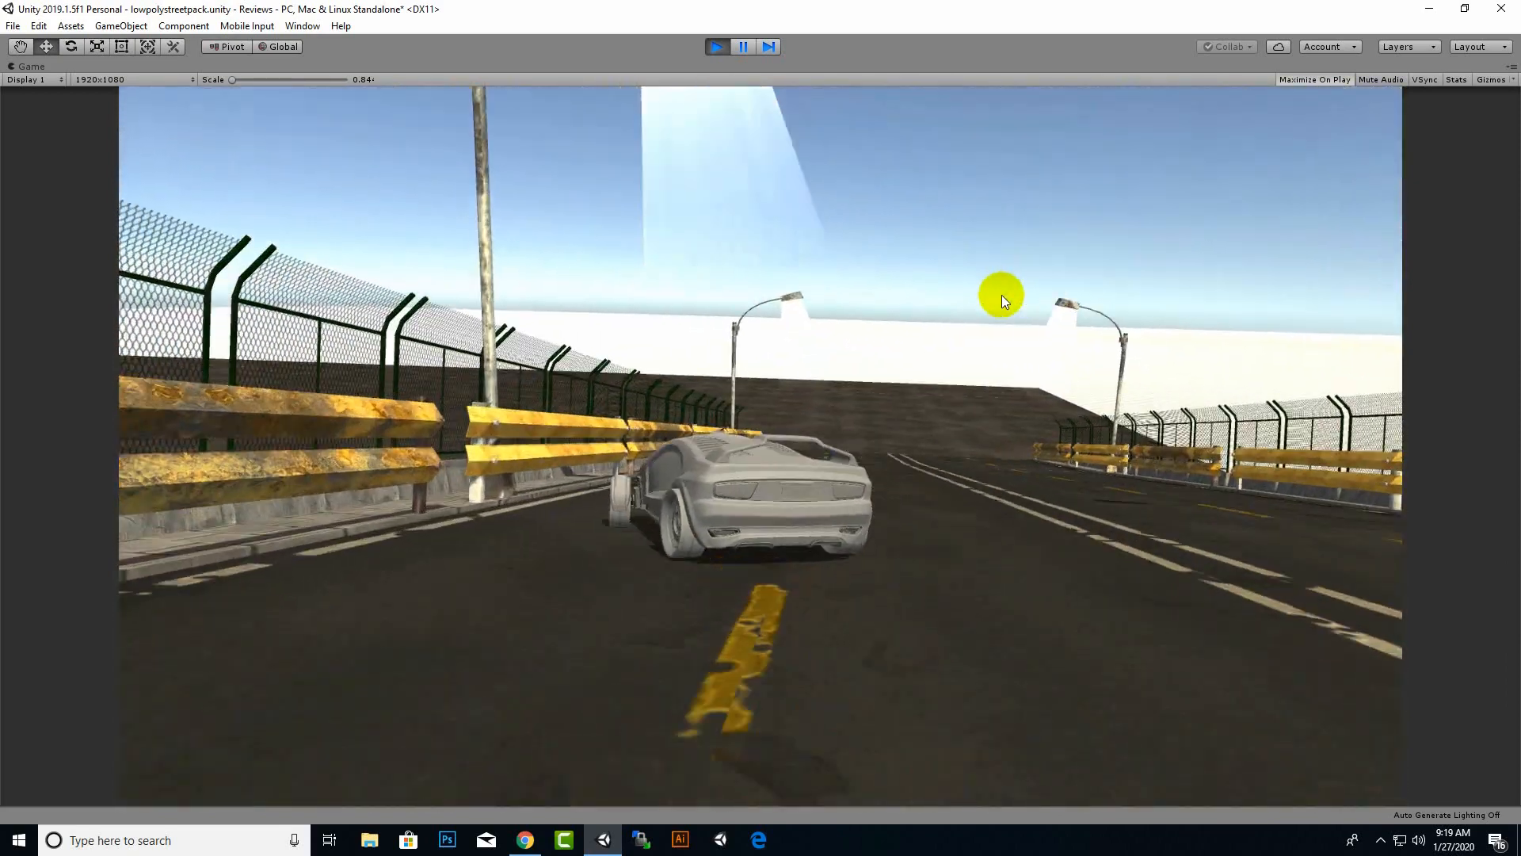
pyautogui.press('d')
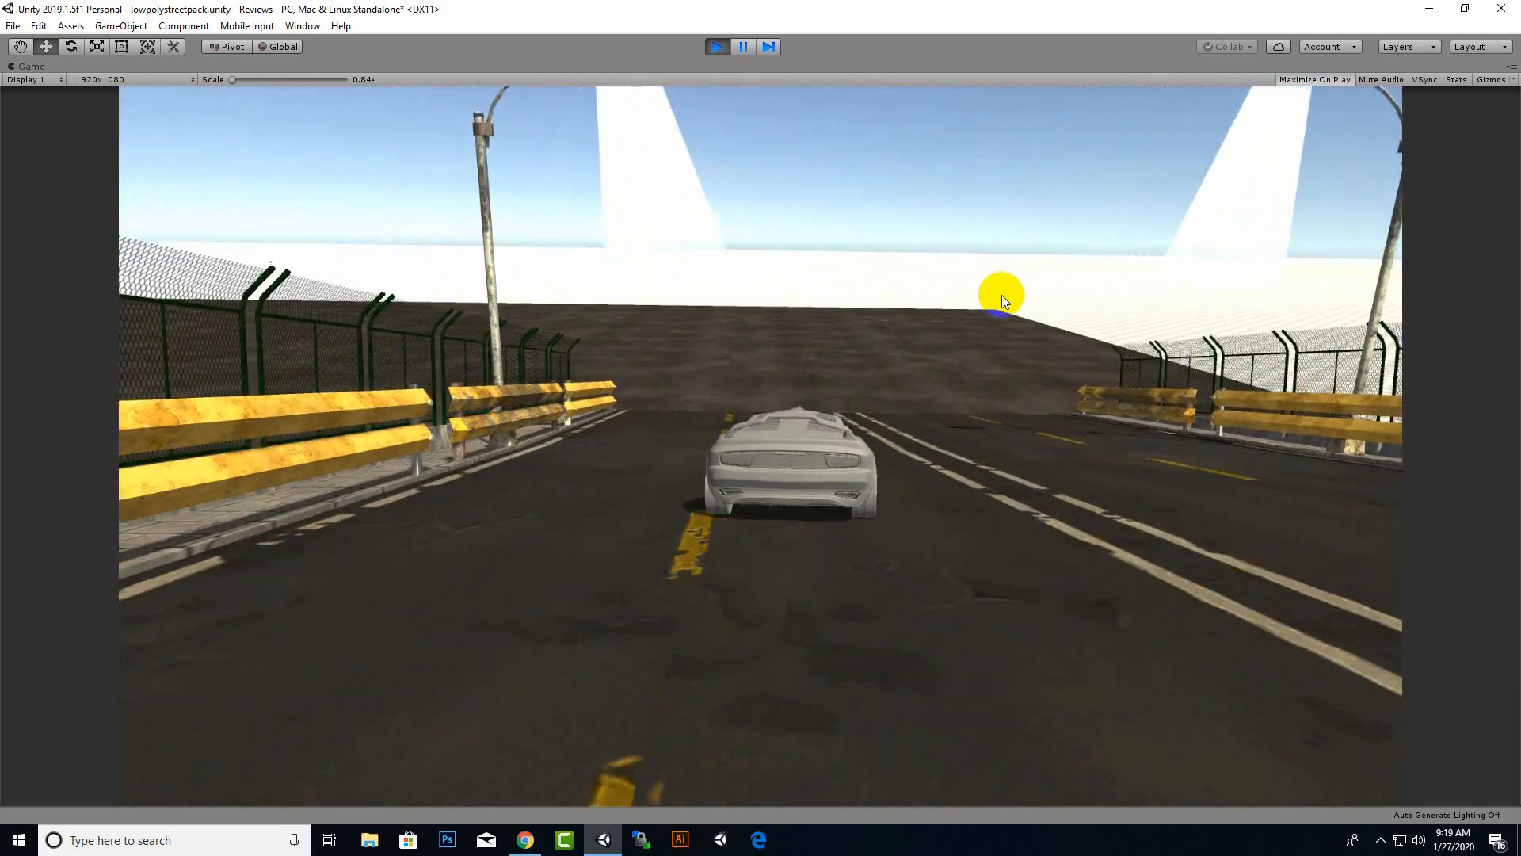
pyautogui.press('a')
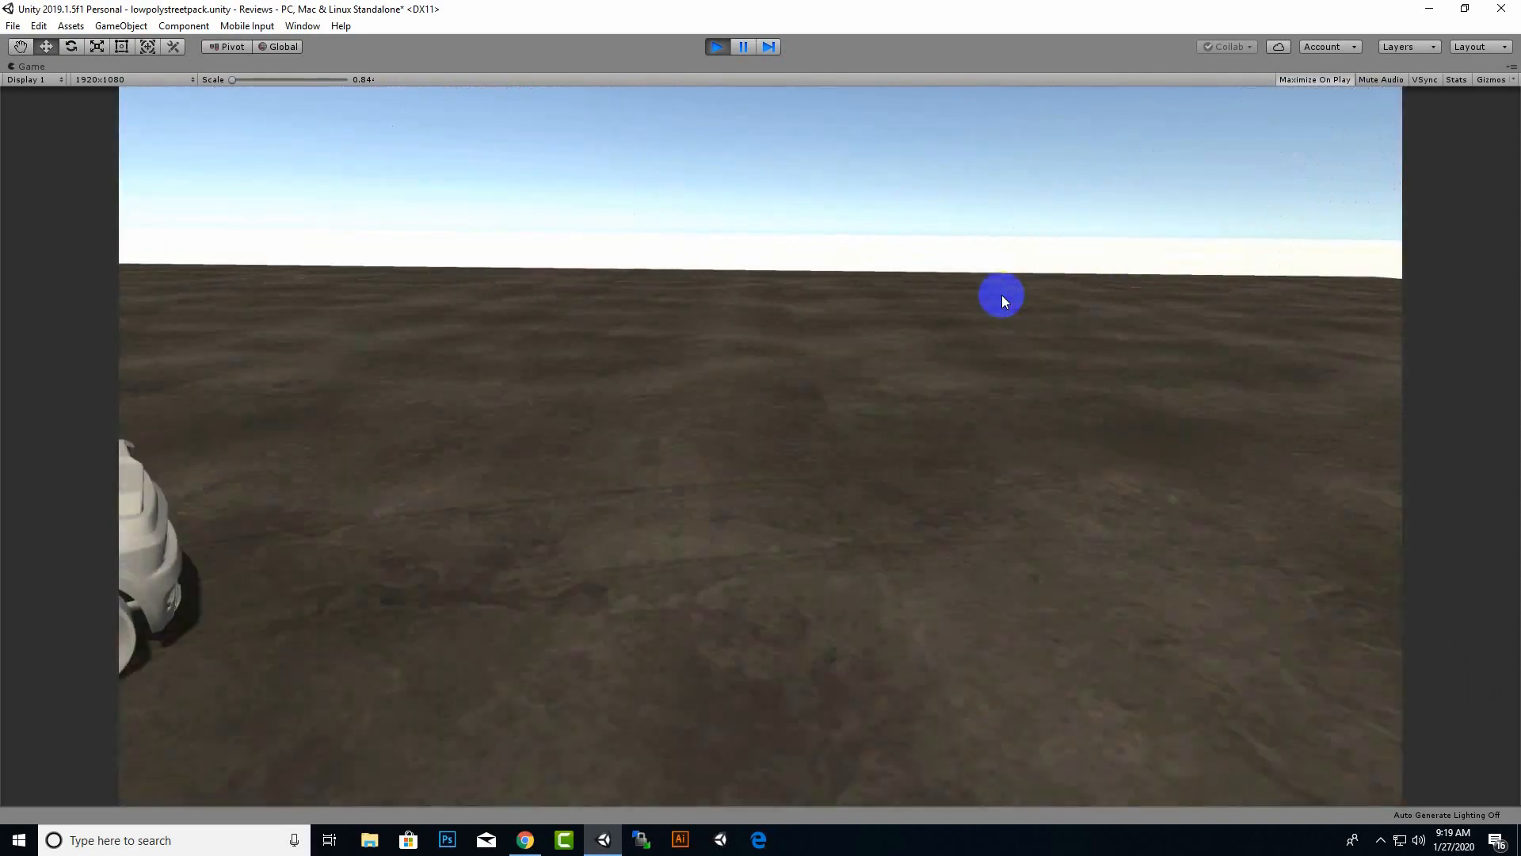